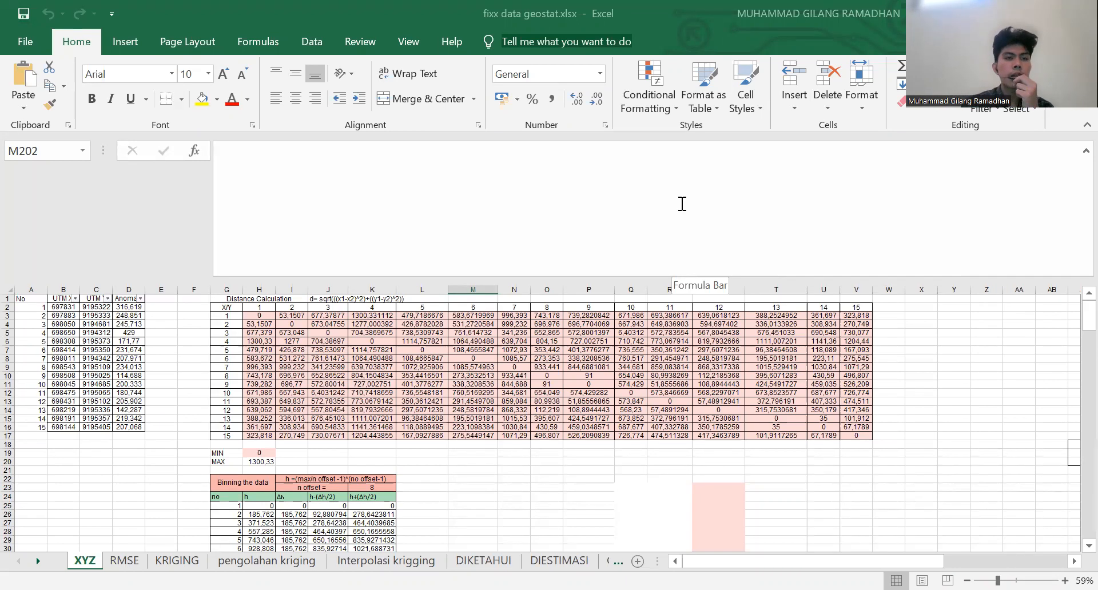
Review the sample point table in columns A to D with its number, UTM X, UTM Y and anomaly values
click(51, 347)
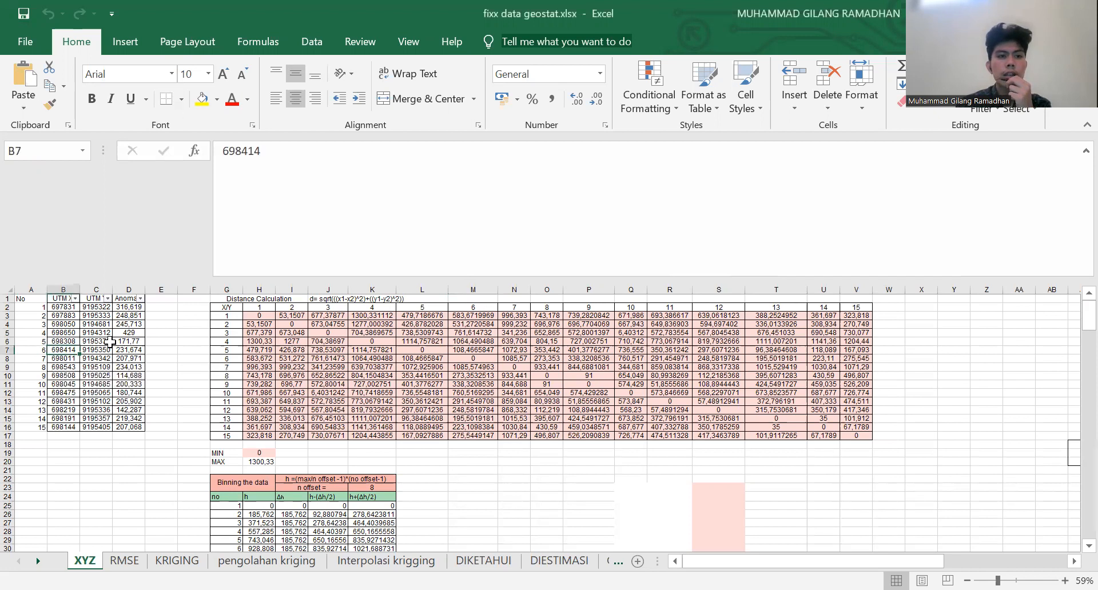
click(169, 339)
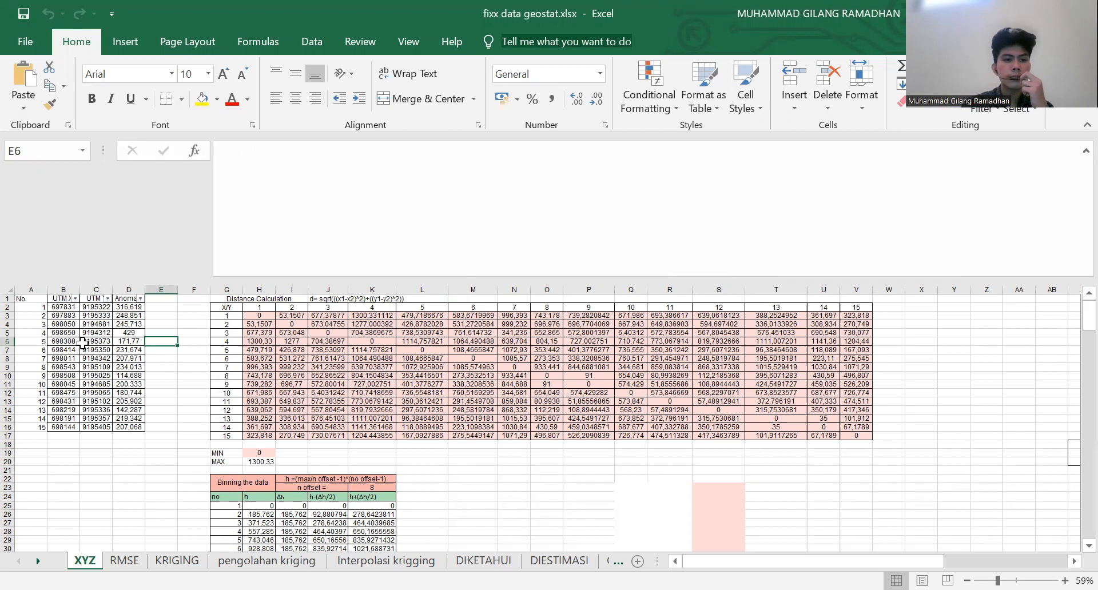
drag(35, 300, 30, 422)
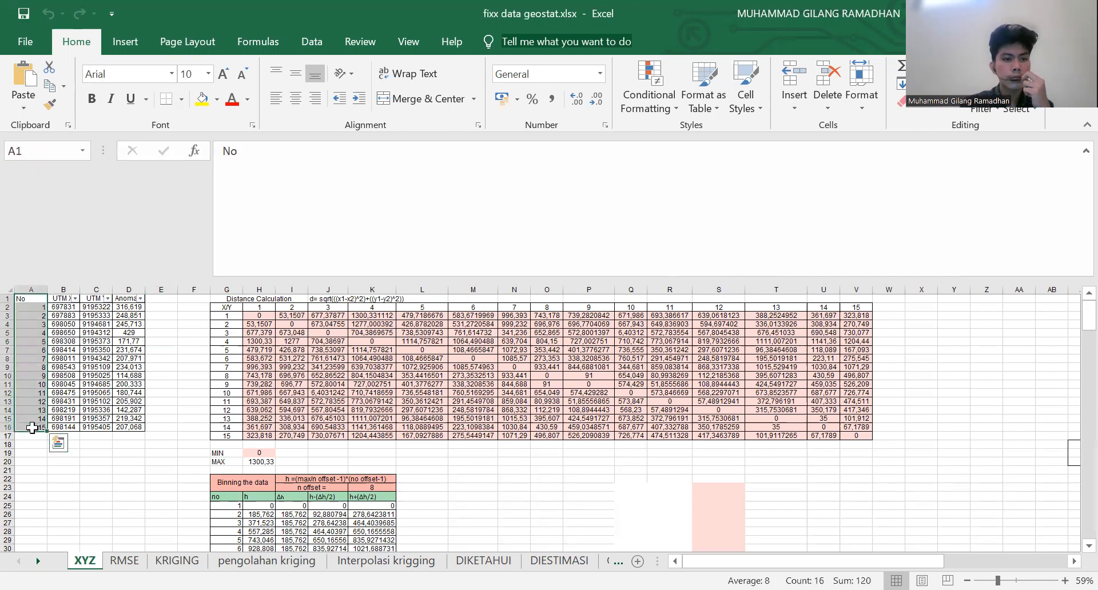
click(149, 421)
drag(61, 298, 112, 428)
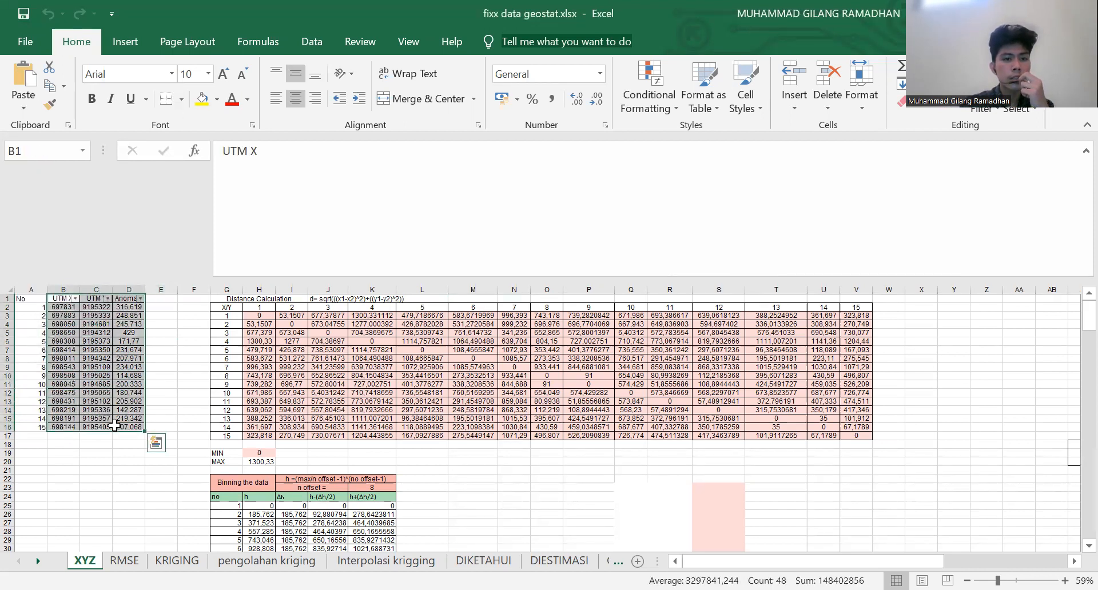
click(185, 384)
drag(28, 298, 119, 419)
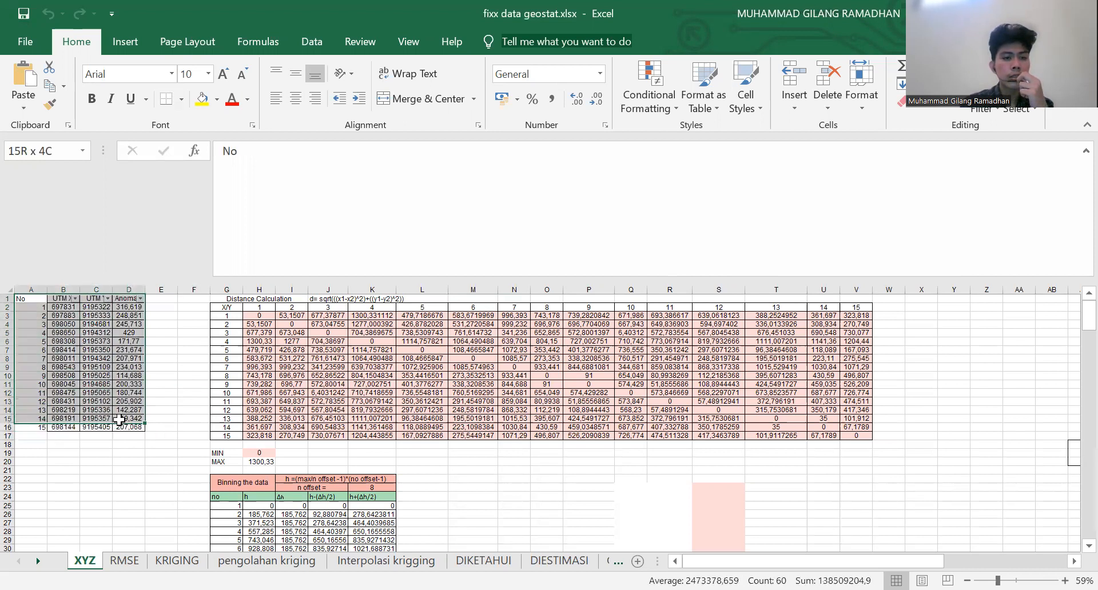
Examine the distance formula in J1 and match its x1, x2, y1 and y2 terms to cells B2, B3, C2 and C3
click(252, 317)
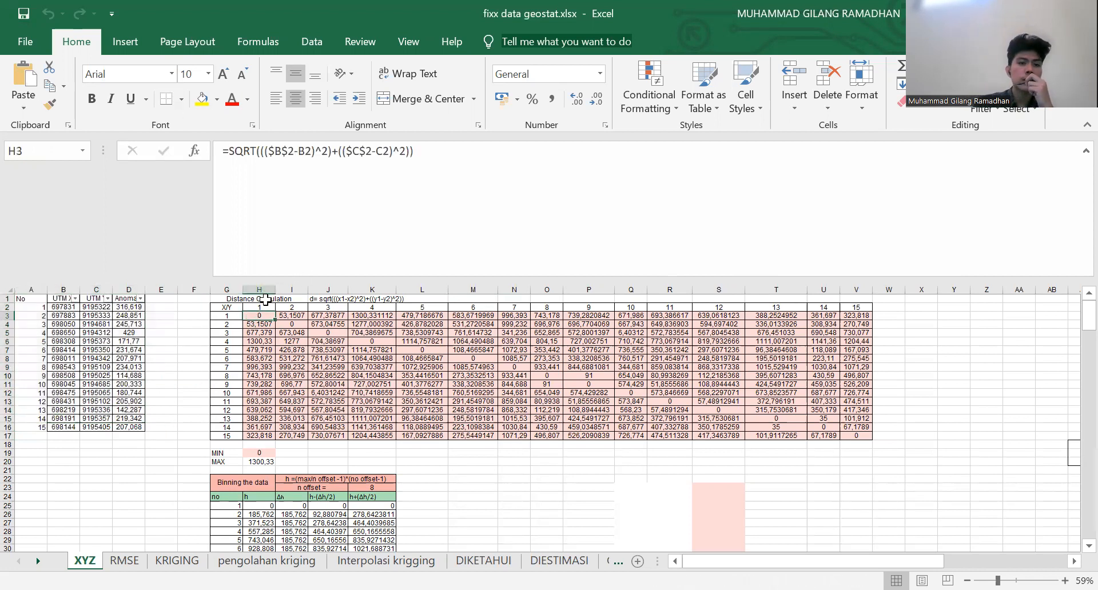
click(266, 300)
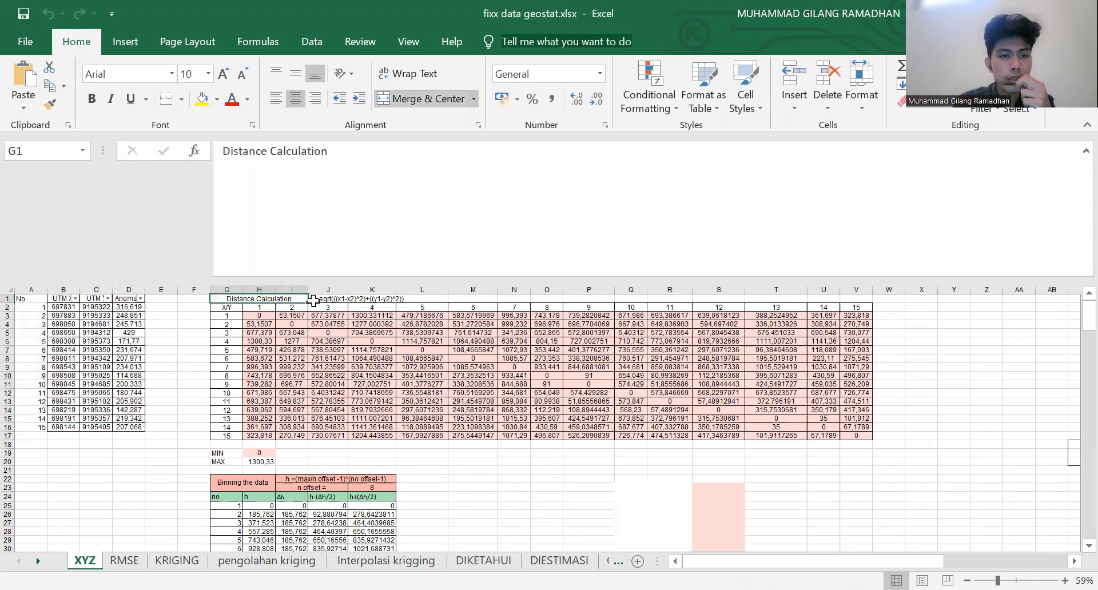
click(318, 299)
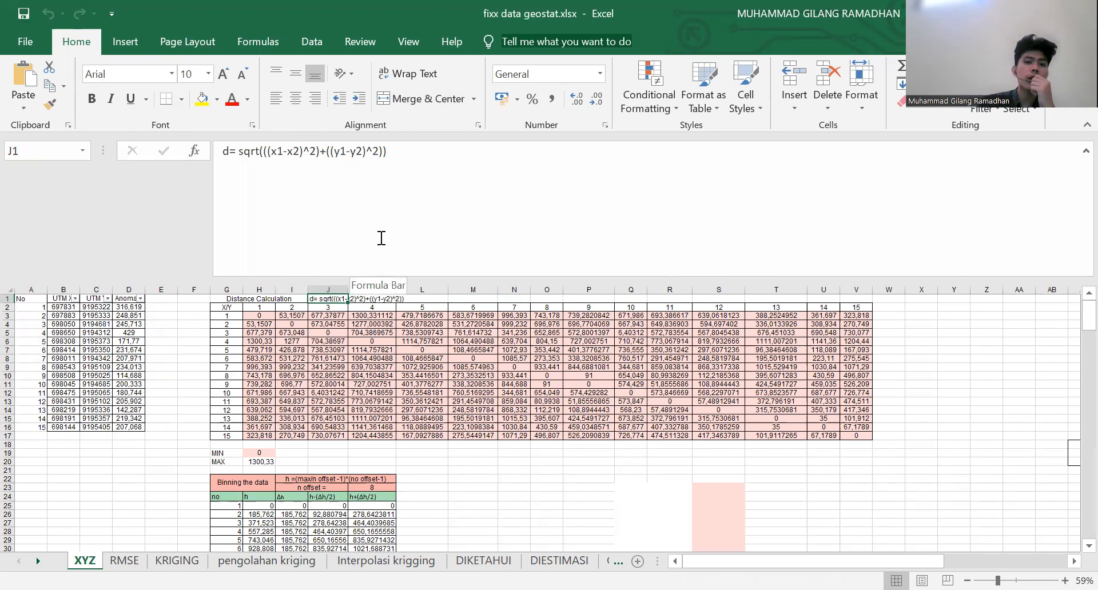
click(282, 154)
drag(282, 154, 272, 158)
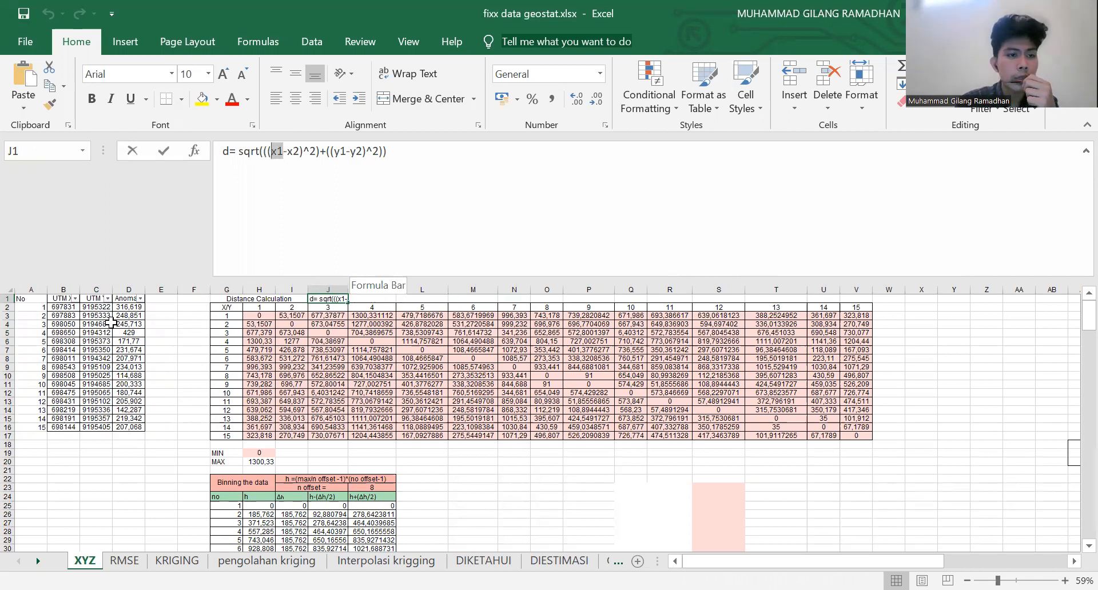
click(54, 307)
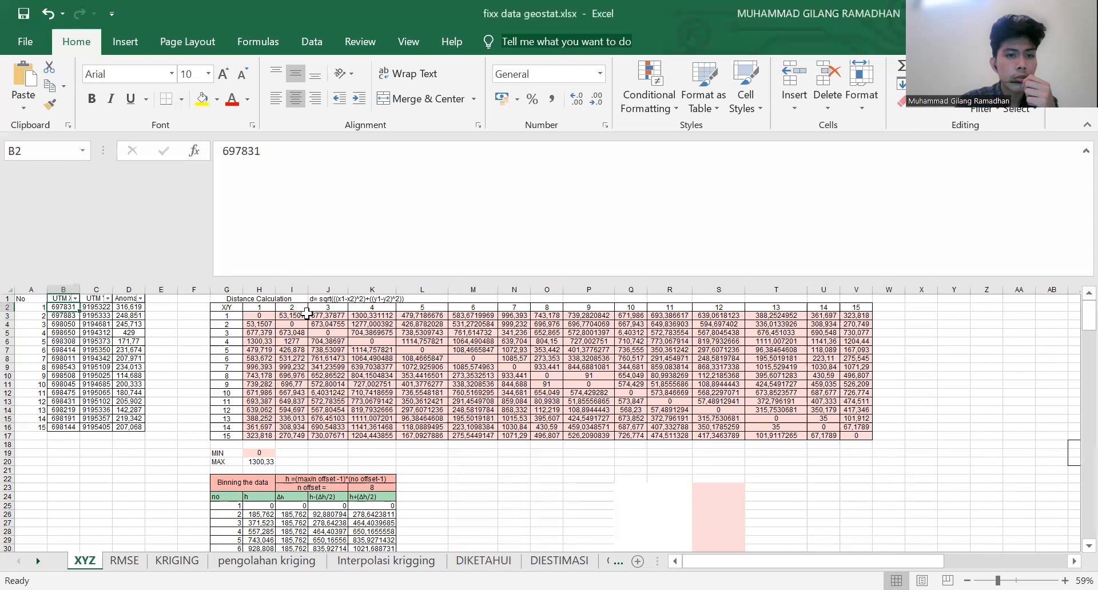
click(324, 298)
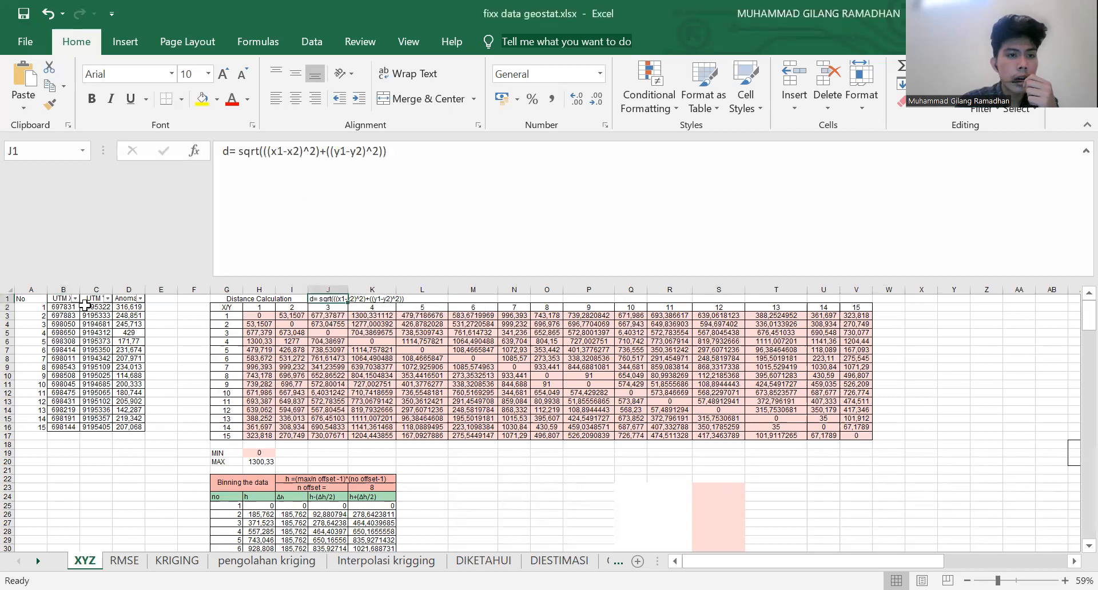
click(63, 316)
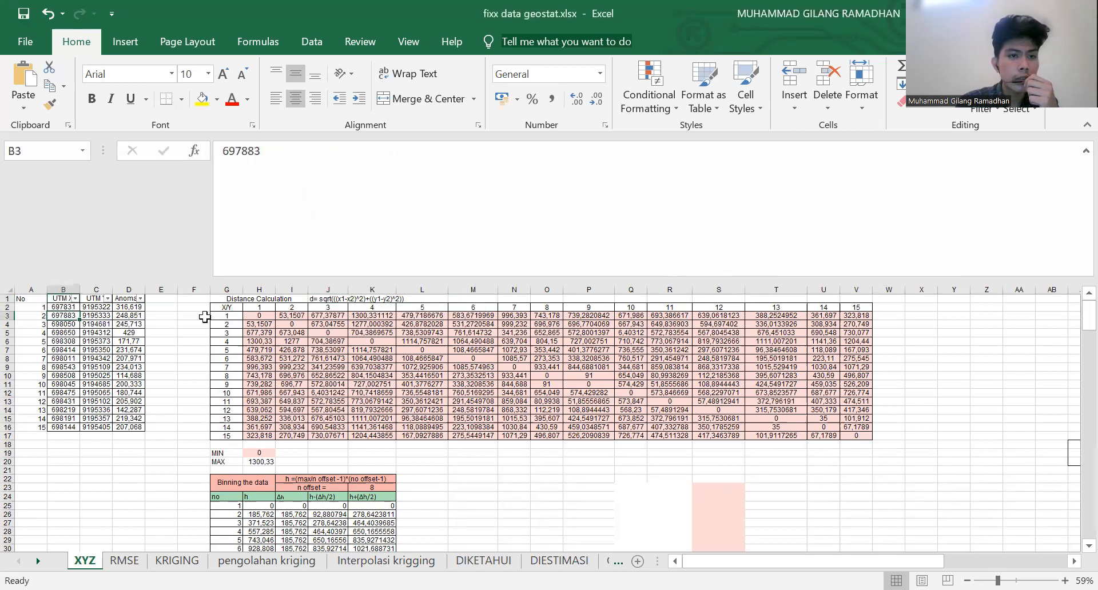
click(386, 299)
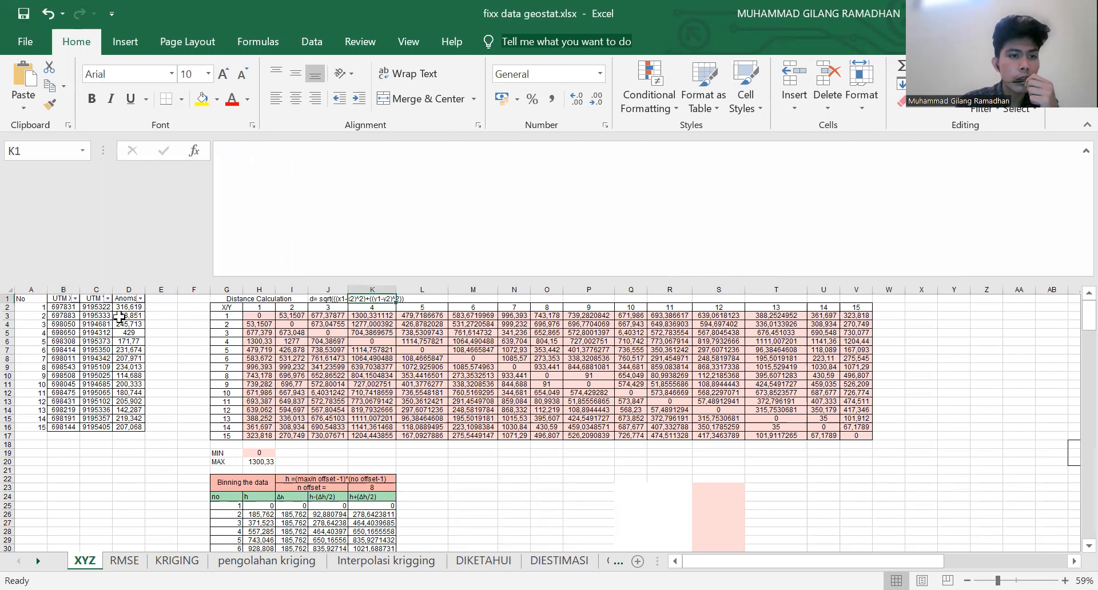
click(95, 308)
drag(374, 300, 106, 316)
click(107, 316)
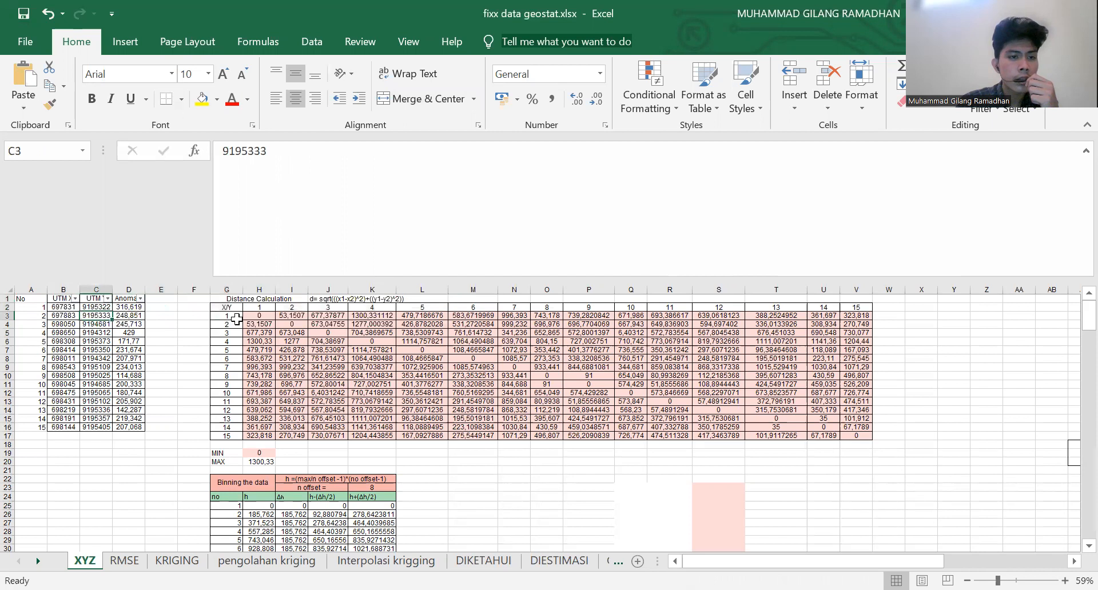
Examine the distance formulas in H3 and H4, comparing the fixed $B$2 reference with the relative B2 reference in H3
click(265, 315)
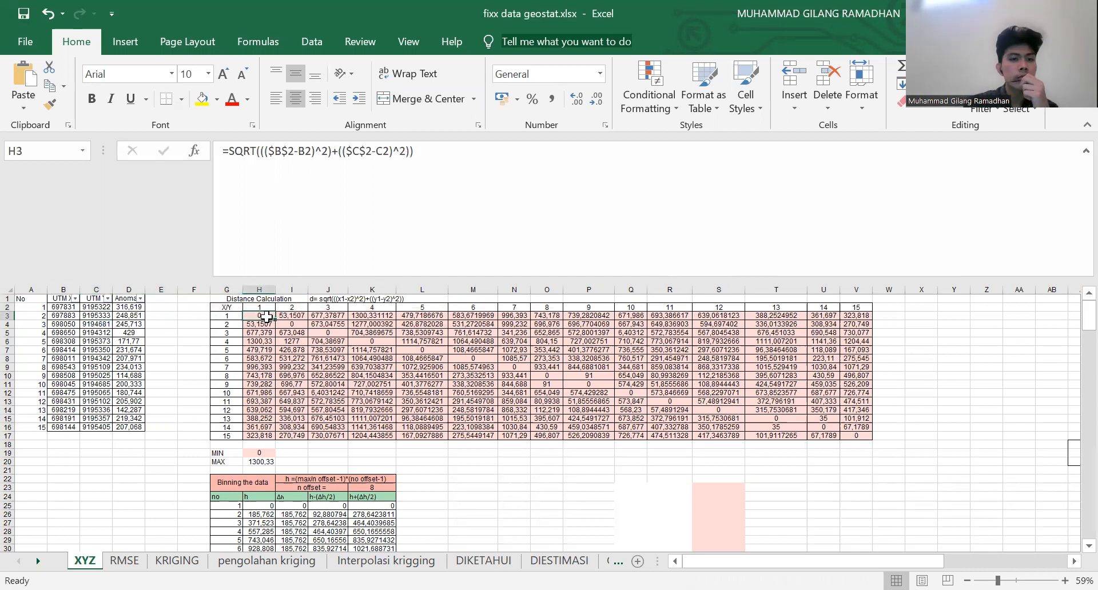
click(265, 324)
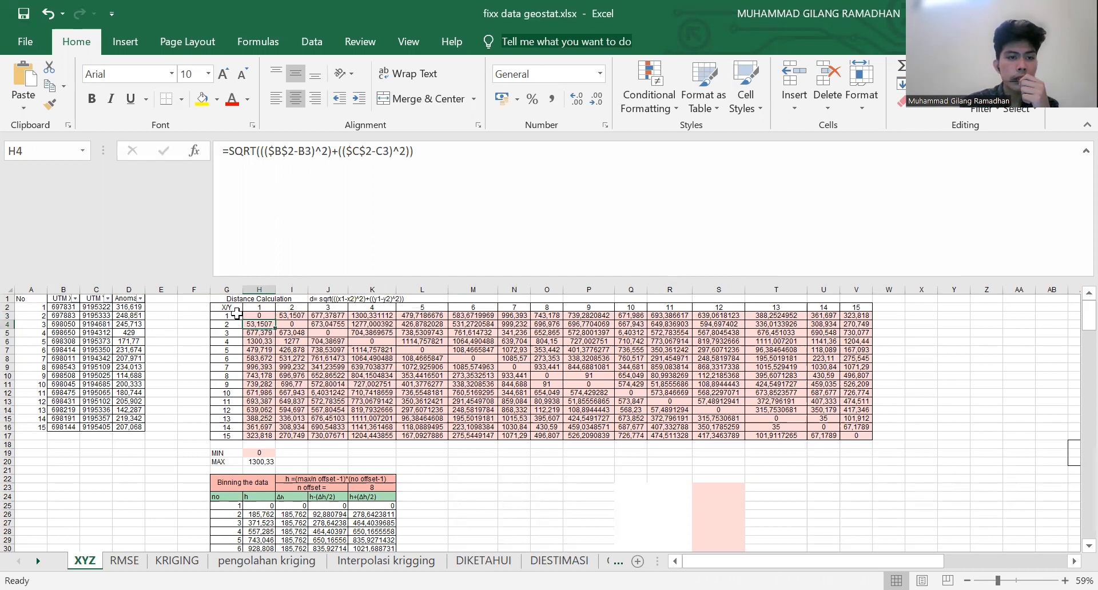
click(261, 316)
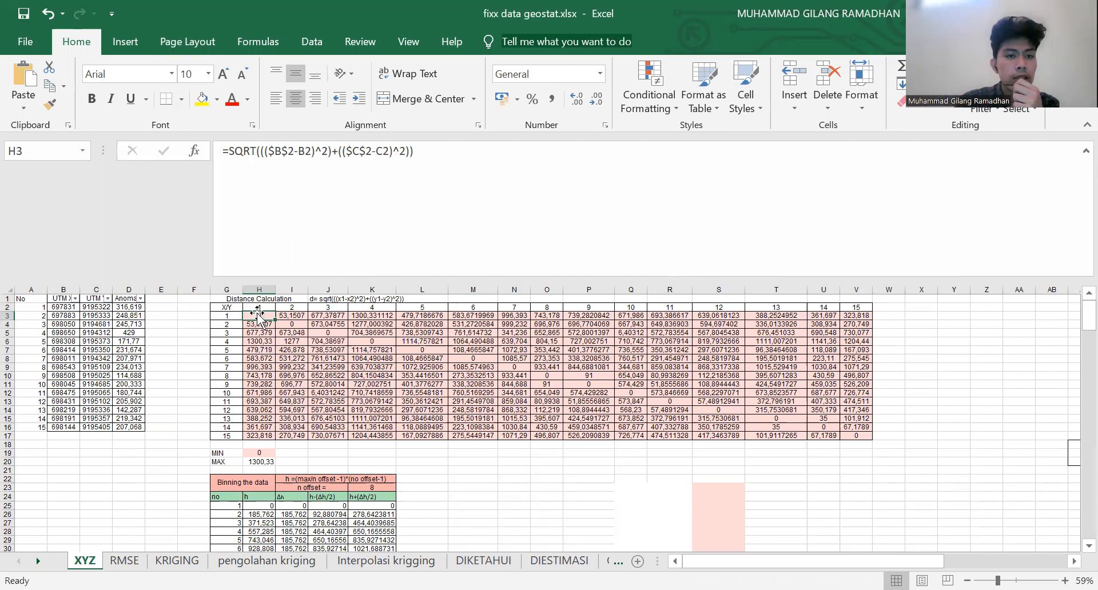
click(259, 310)
click(259, 316)
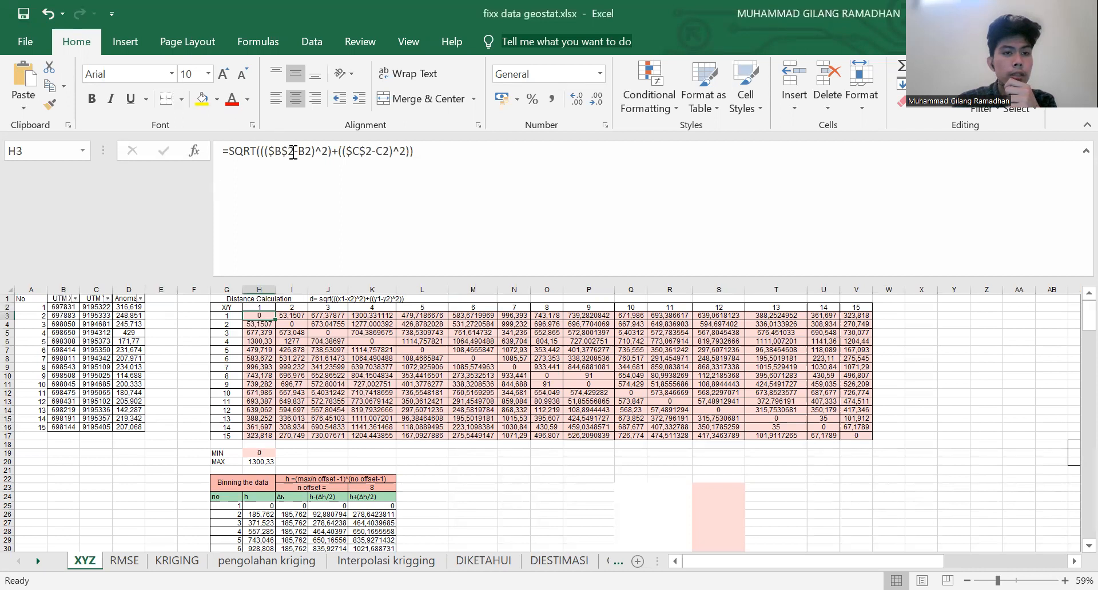
drag(292, 150, 262, 150)
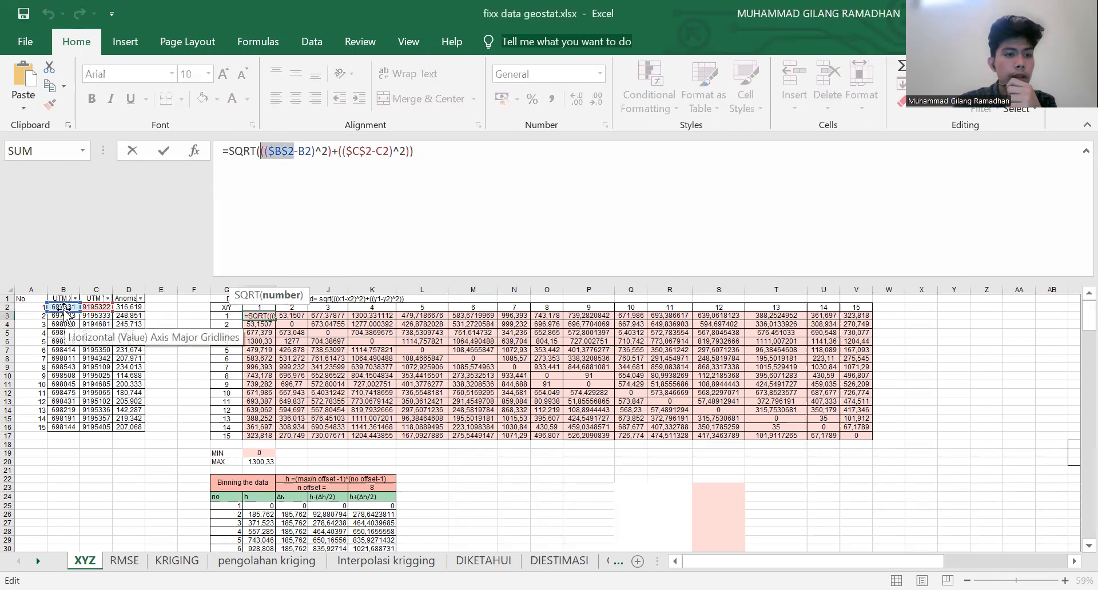
click(305, 158)
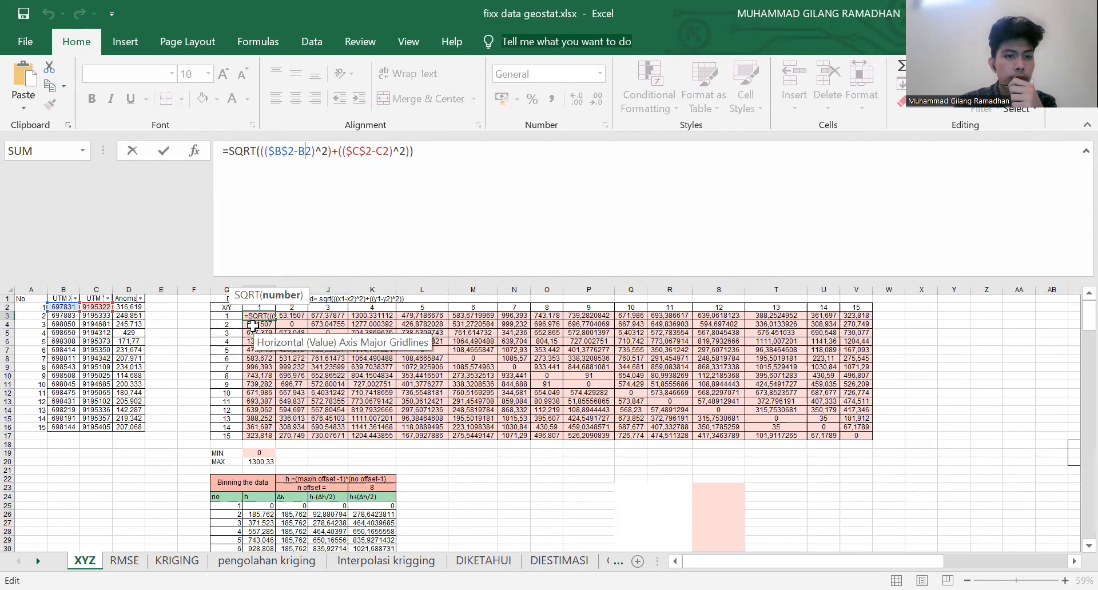
key(Return)
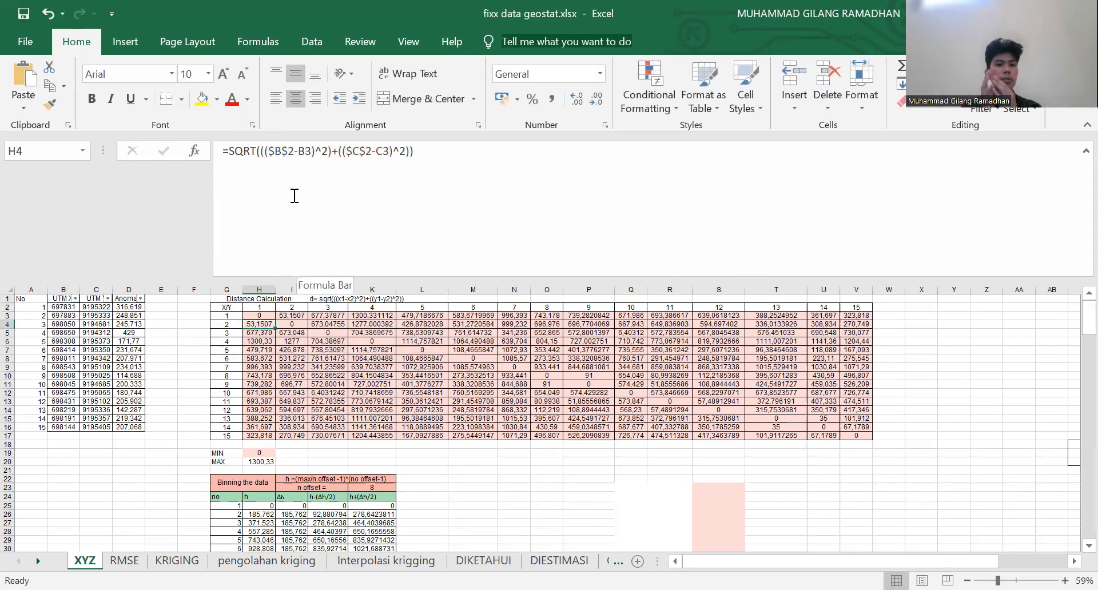
click(295, 152)
drag(295, 152, 270, 154)
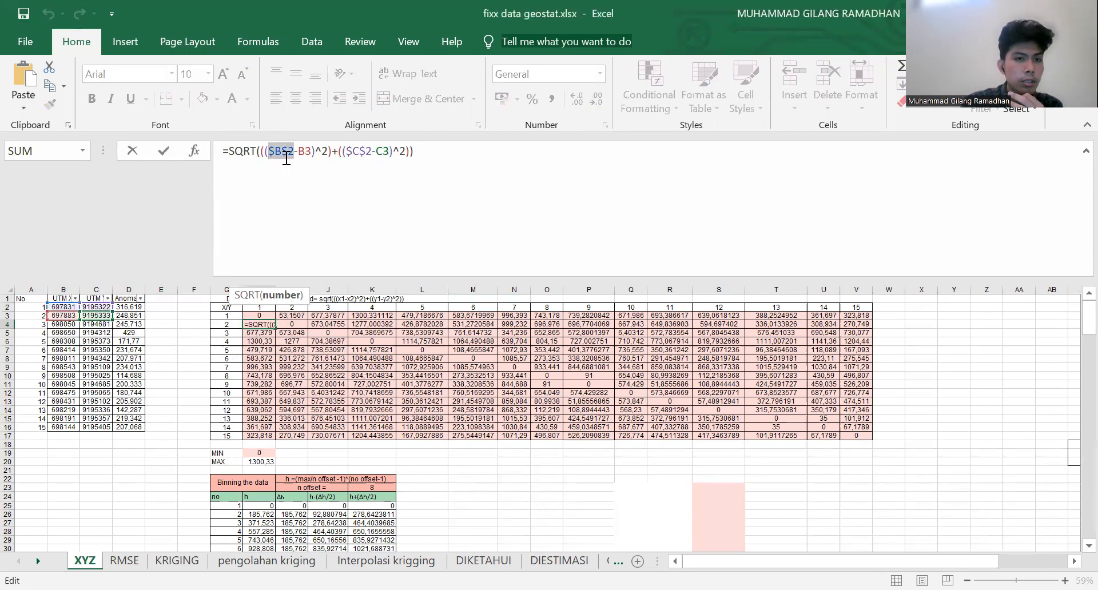
click(262, 311)
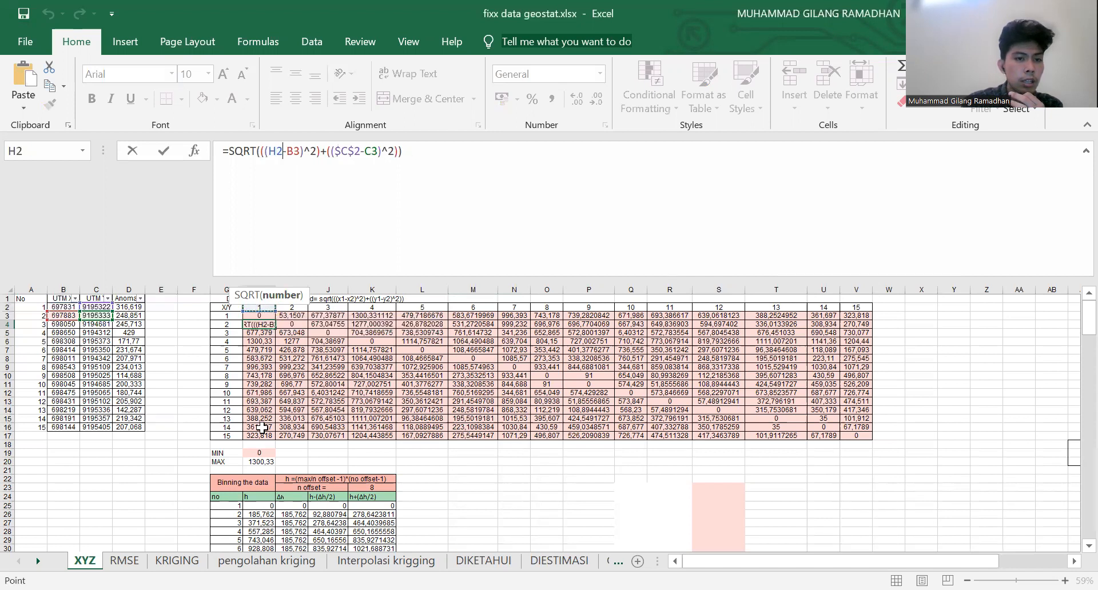
shift+click(262, 429)
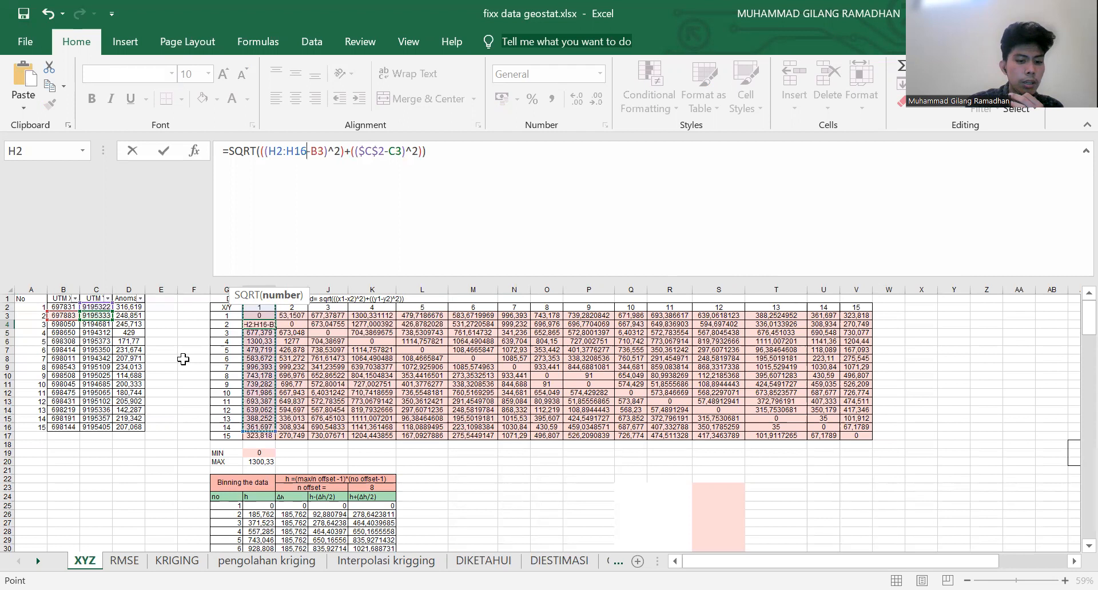
key(ctrl+z)
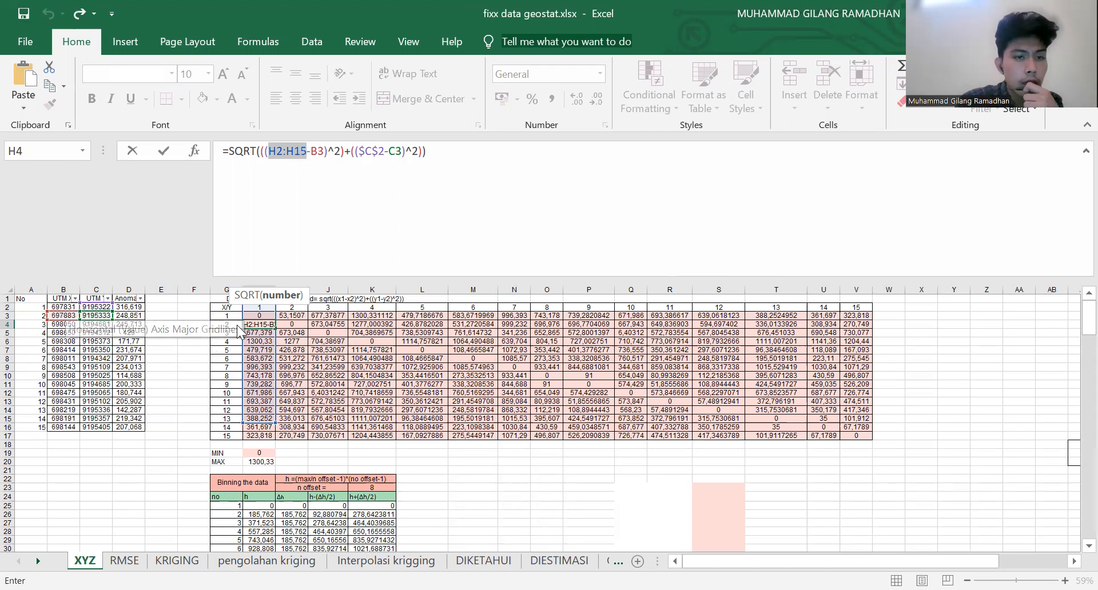
click(292, 333)
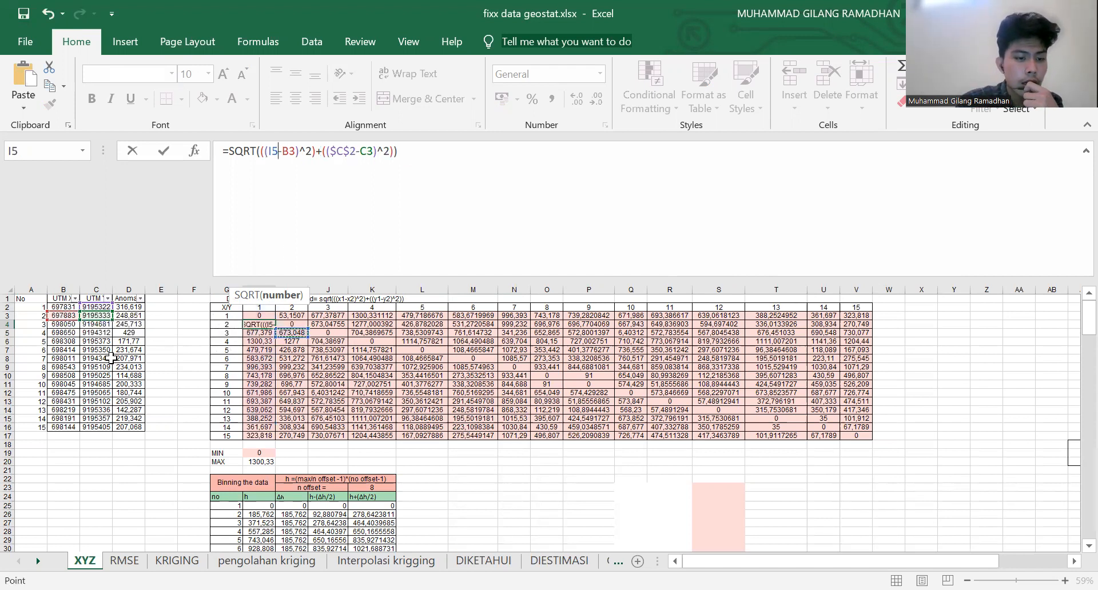
key(ctrl+z)
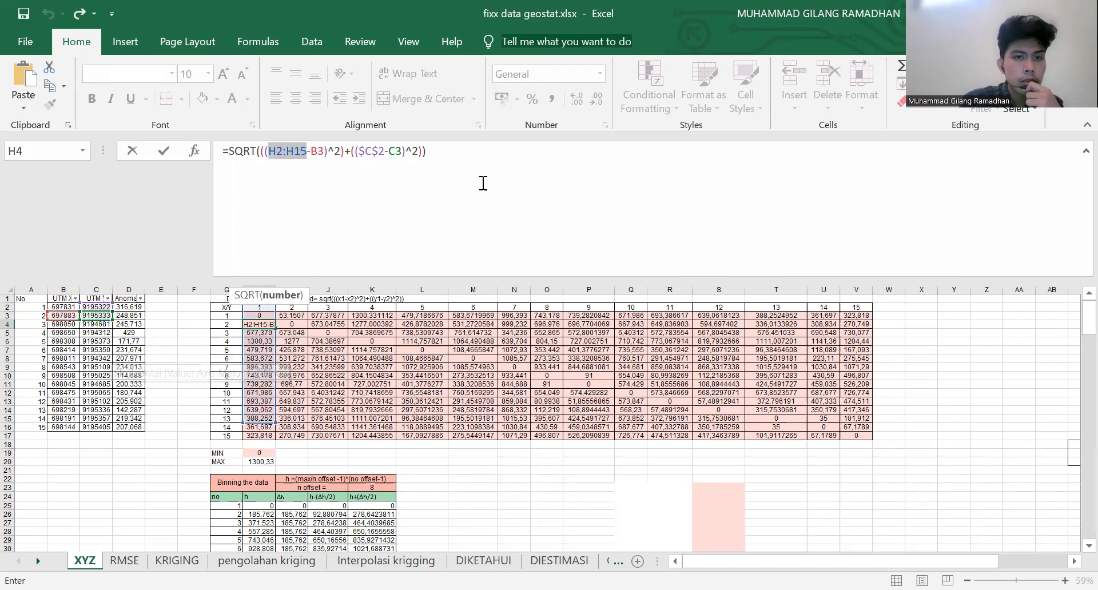
key(Return)
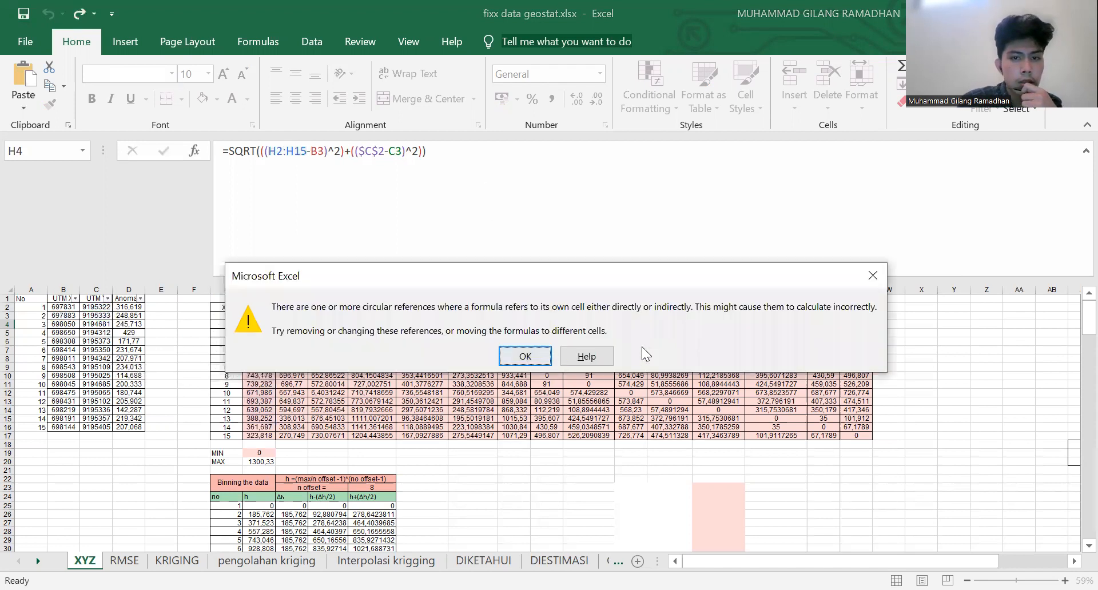
click(871, 276)
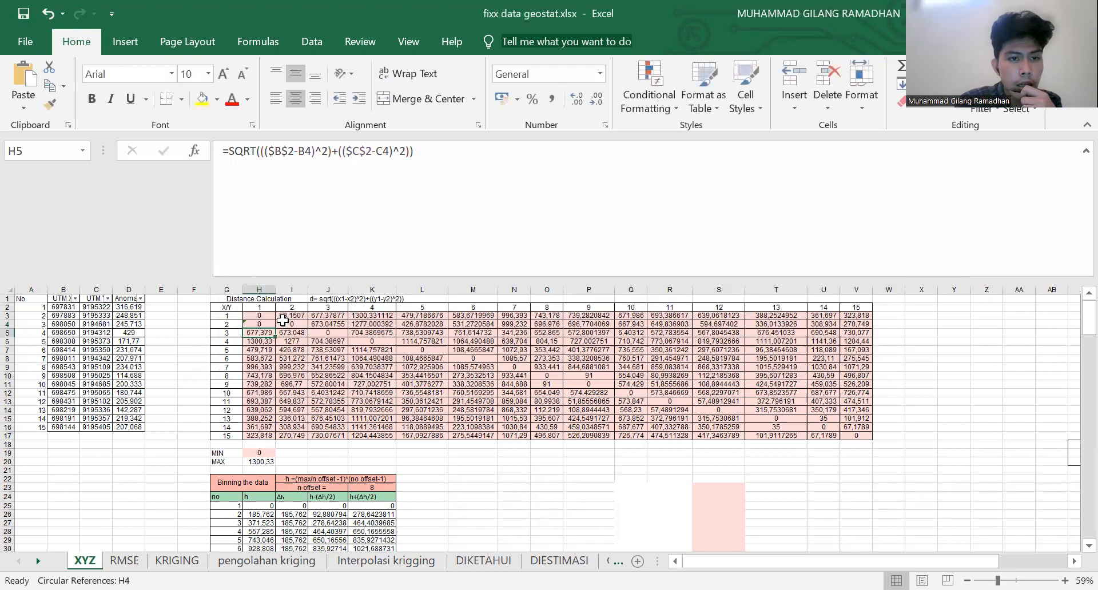
click(262, 323)
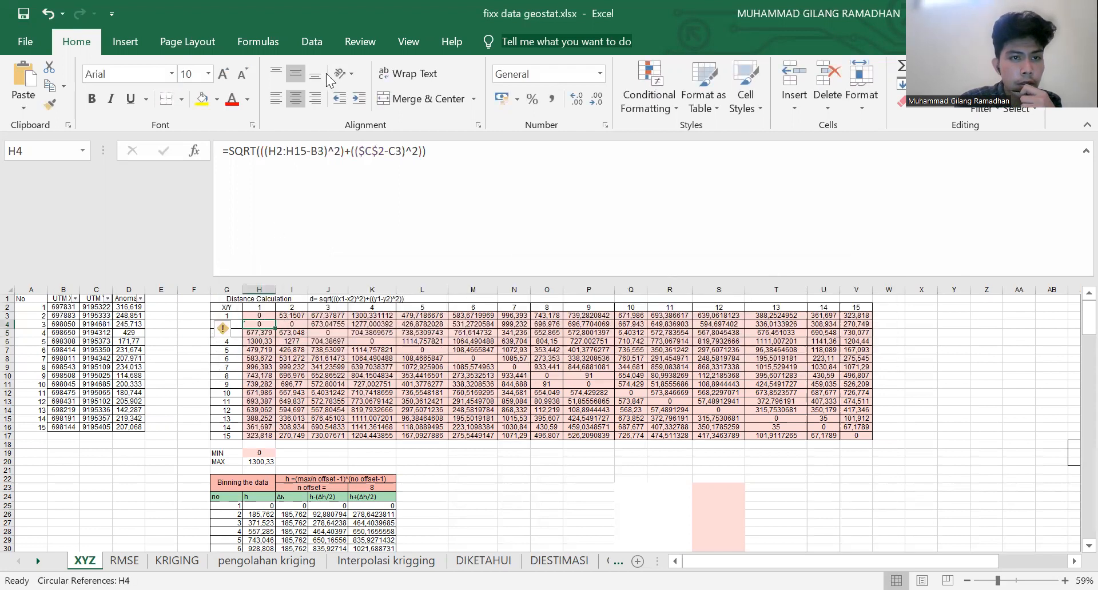
key(ctrl+z)
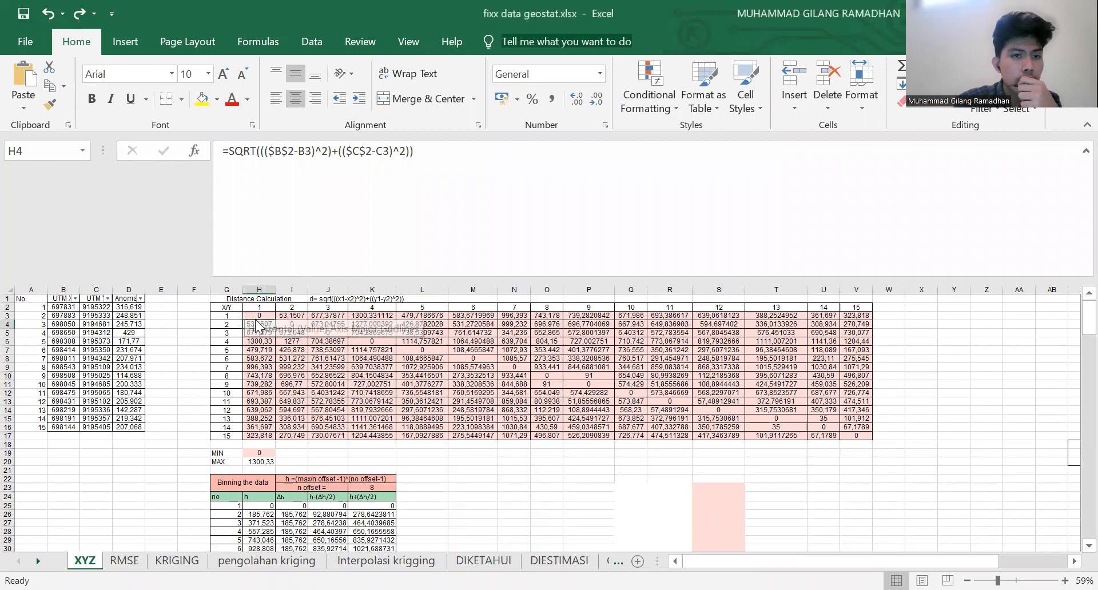
Inspect the fixed $B$2 reference in H4 and check how the formulas change down the first distance column to H17
drag(288, 157, 271, 155)
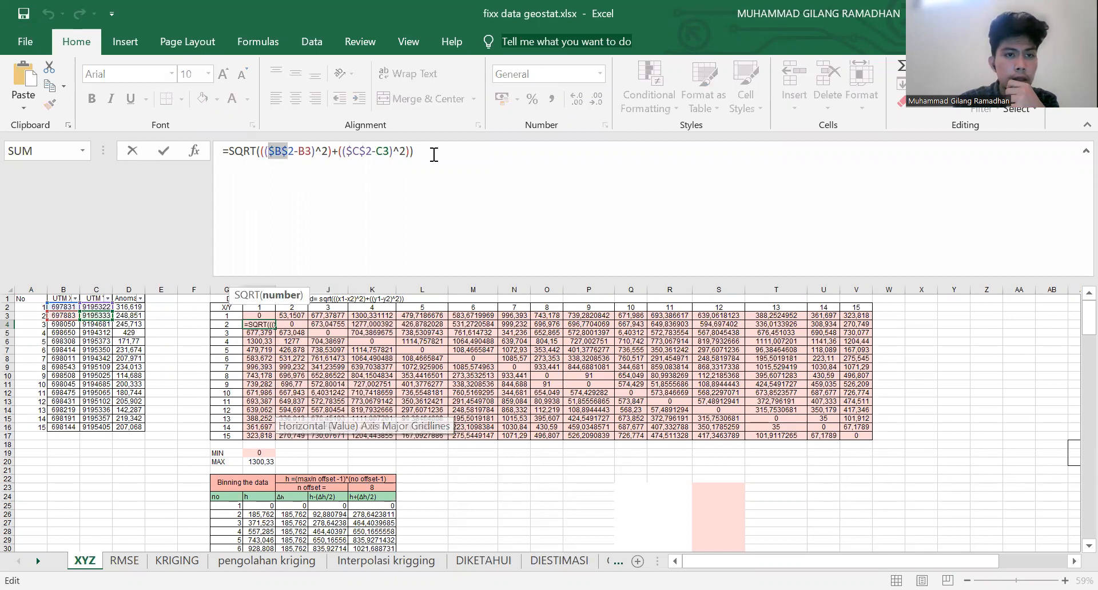
key(Return)
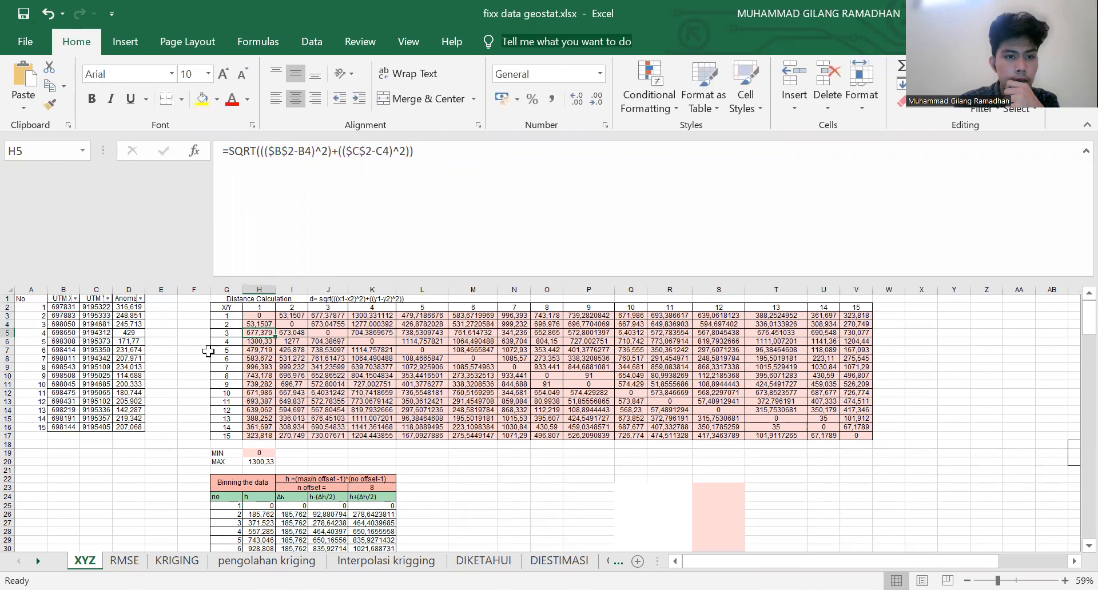
key(Down)
key(Down)
key(Down)
key(Down)
key(Down)
key(Down)
key(Down)
key(Down)
key(Down)
key(Down)
key(Down)
key(Down)
key(Down)
key(Down)
key(Up)
key(Up)
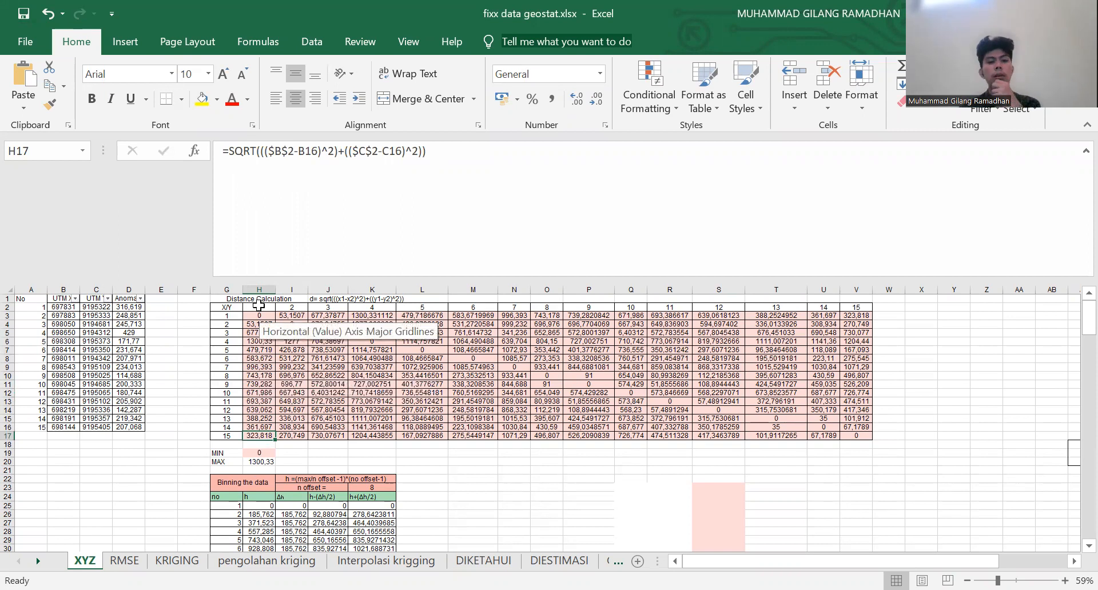
key(Down)
key(Up)
key(Up)
key(Up)
key(Up)
key(Up)
key(Up)
key(Up)
key(Up)
key(Up)
key(Up)
key(Up)
key(Up)
key(Up)
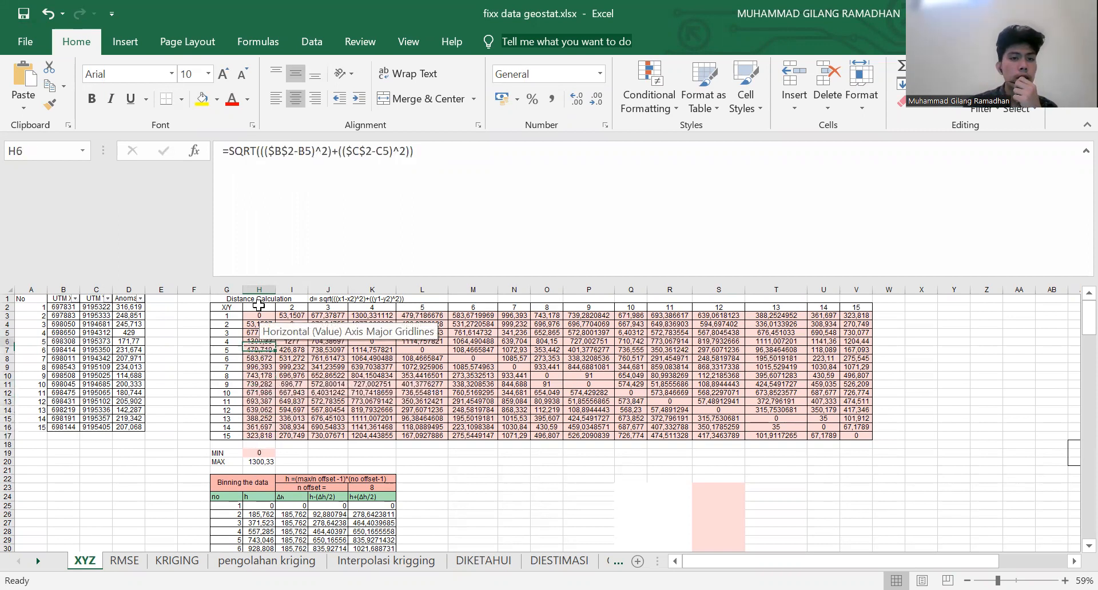
Compare the formulas in the upper cells of the first distance column with the fixed coordinate in cell B2
key(Up)
key(Up)
key(Up)
key(Down)
key(Down)
key(Down)
key(Down)
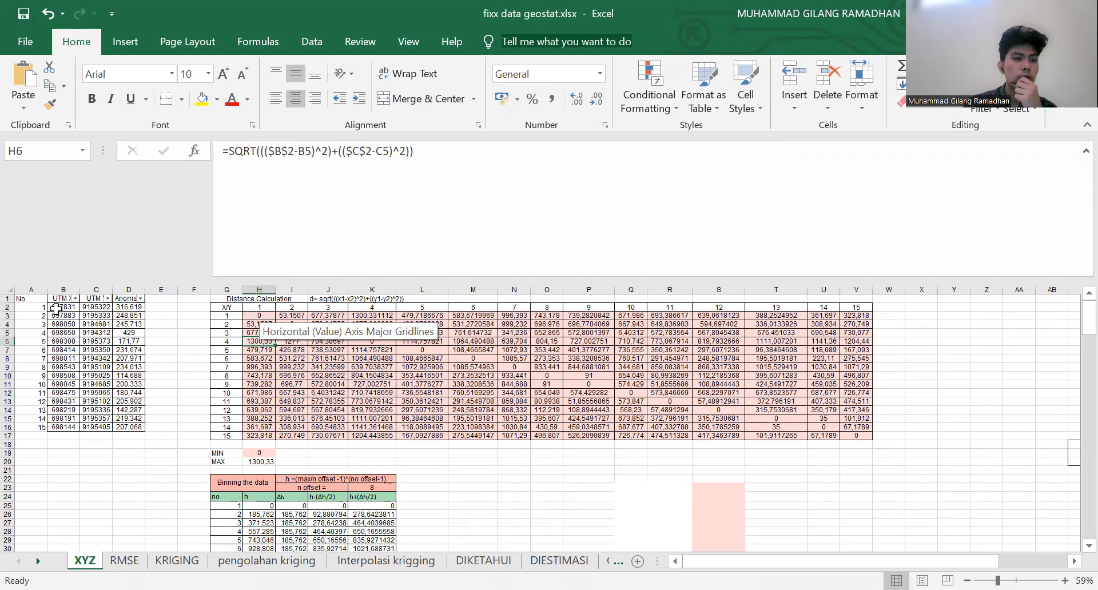
click(56, 307)
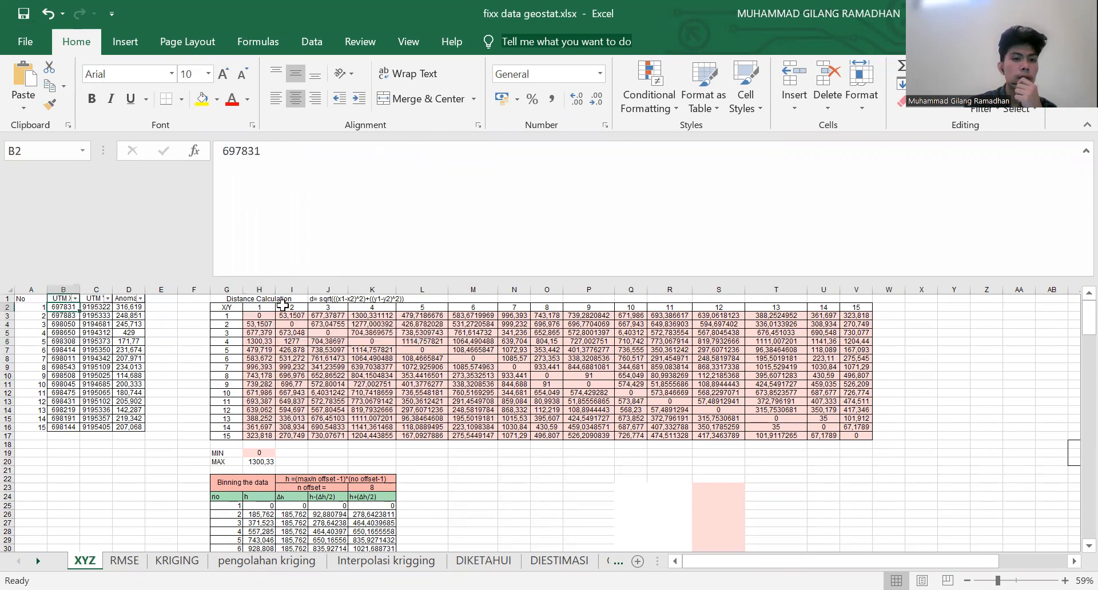
Check how the distance formulas change down the second distance column from I3 to I15, using the fixed $B$3 and $C$3 references
click(290, 316)
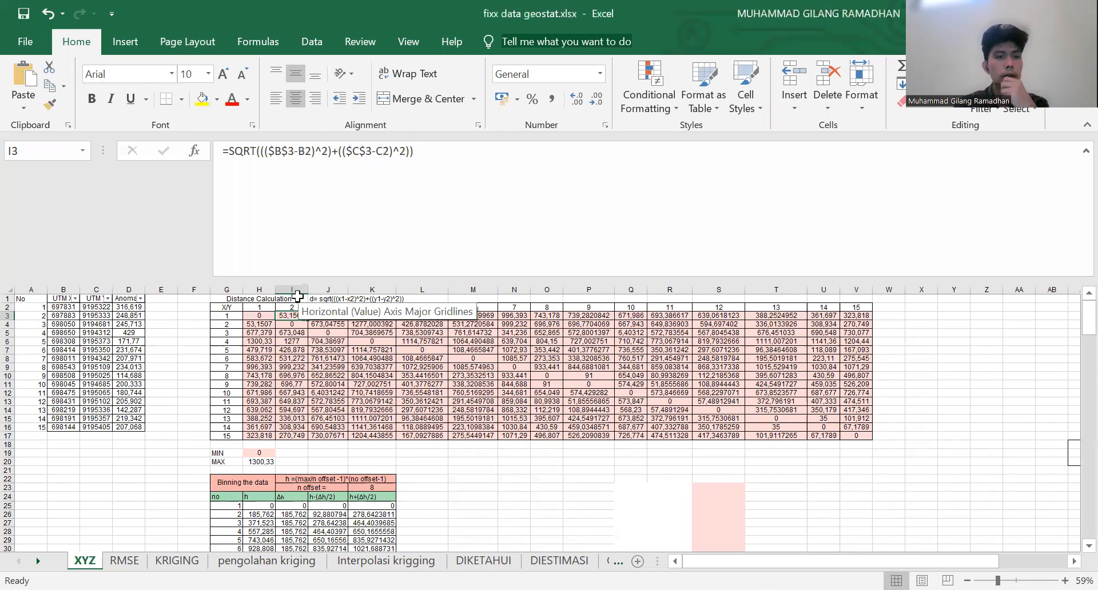
key(Down)
key(Down)
key(Down)
key(Down)
key(Down)
key(Down)
key(Down)
key(Down)
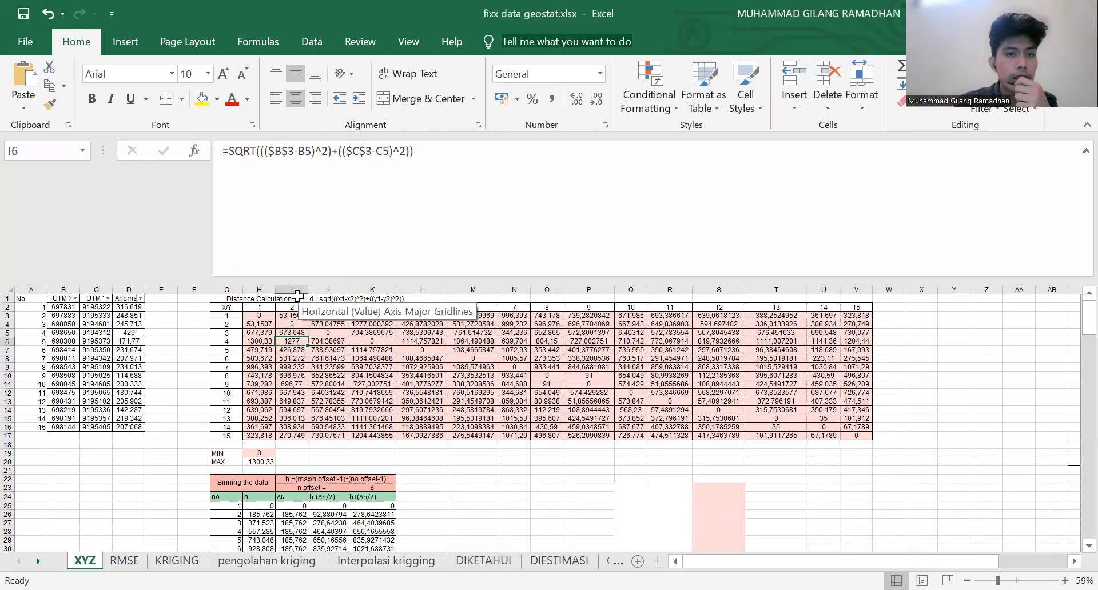
key(Down)
key(Down)
key(Down)
key(Down)
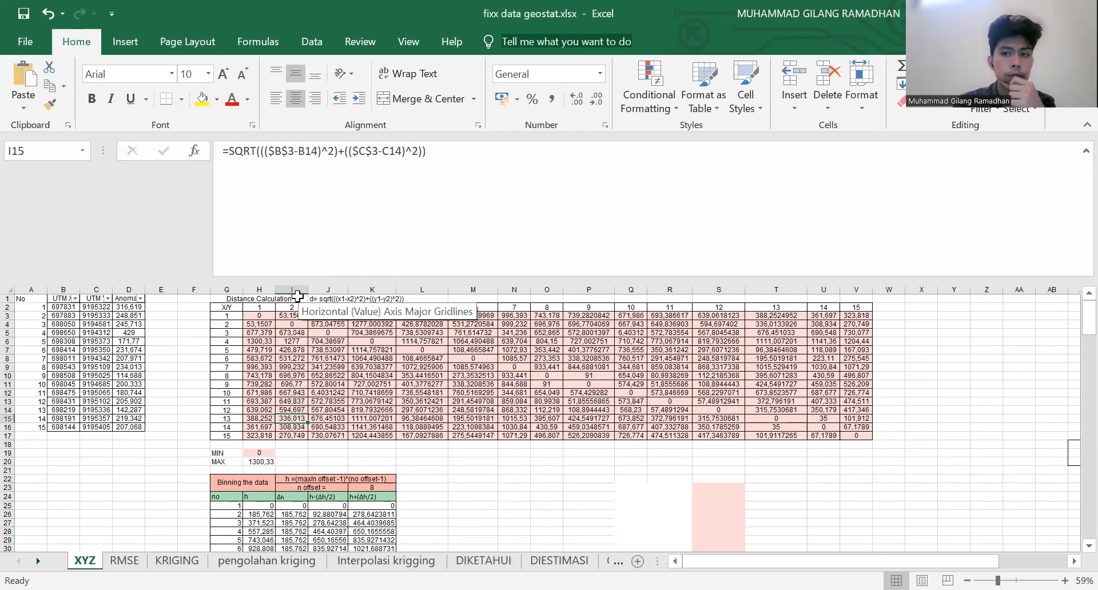
Go back up to I3 and examine the relative B2 term beside the fixed $B$3 reference in its formula
key(Up)
key(Up)
key(Up)
key(Up)
key(Up)
key(Up)
key(Up)
key(Up)
key(Up)
key(Up)
key(Up)
key(Up)
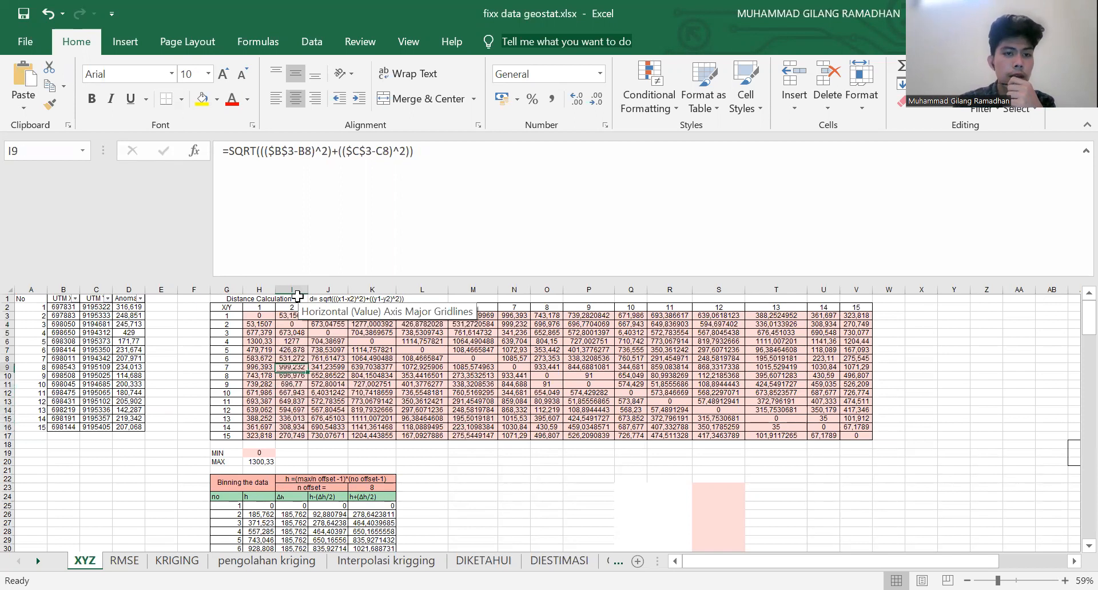
click(300, 155)
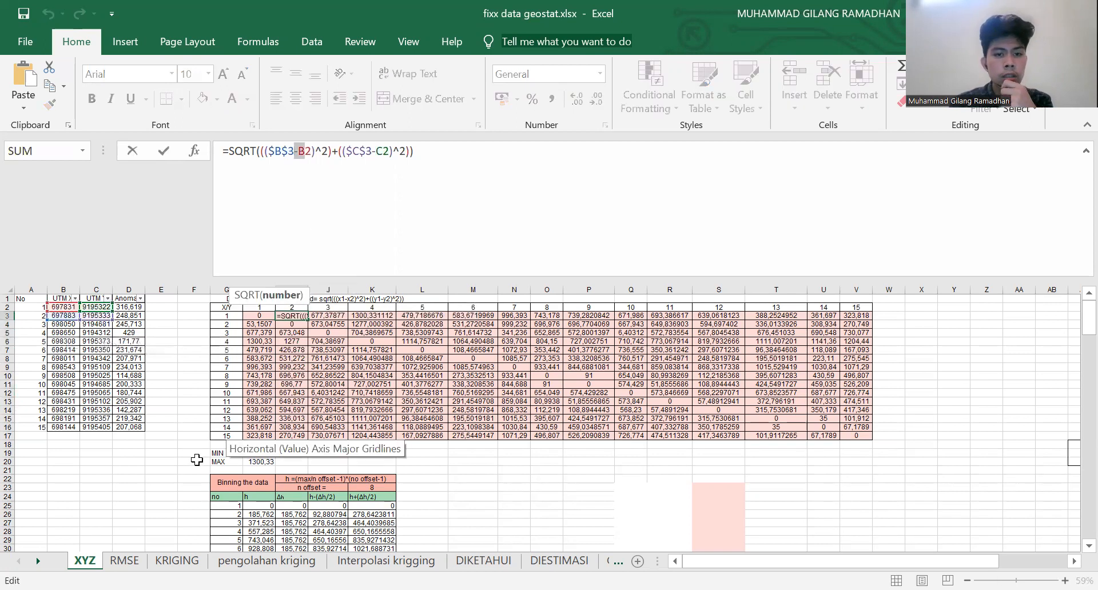
click(175, 467)
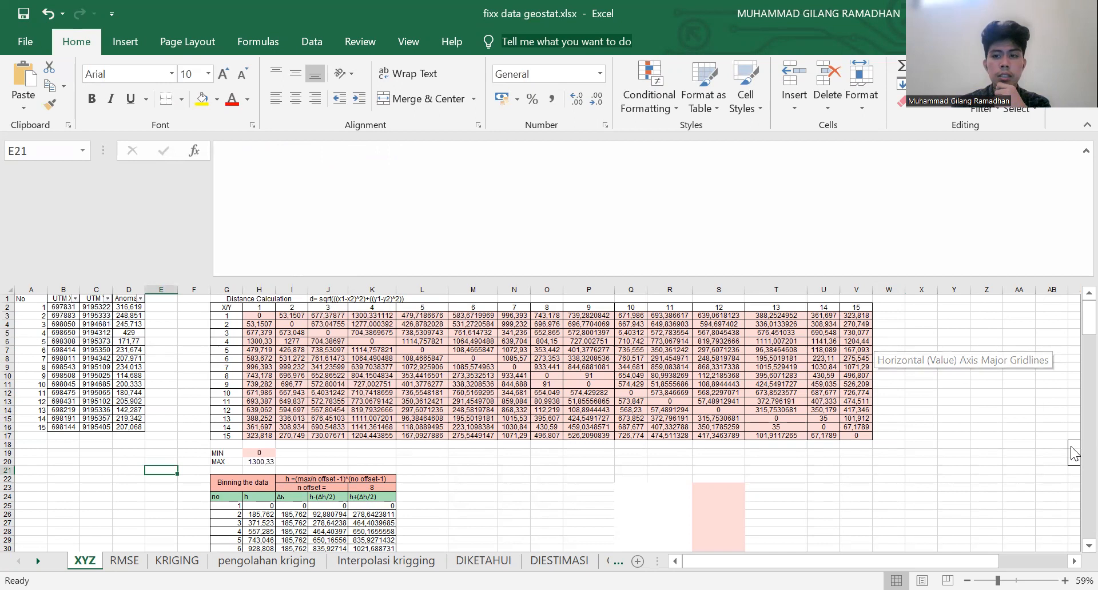
Inspect the MIN and MAX formulas in H19 and H20 and match them to the distance matrix they cover
drag(1089, 320, 1088, 329)
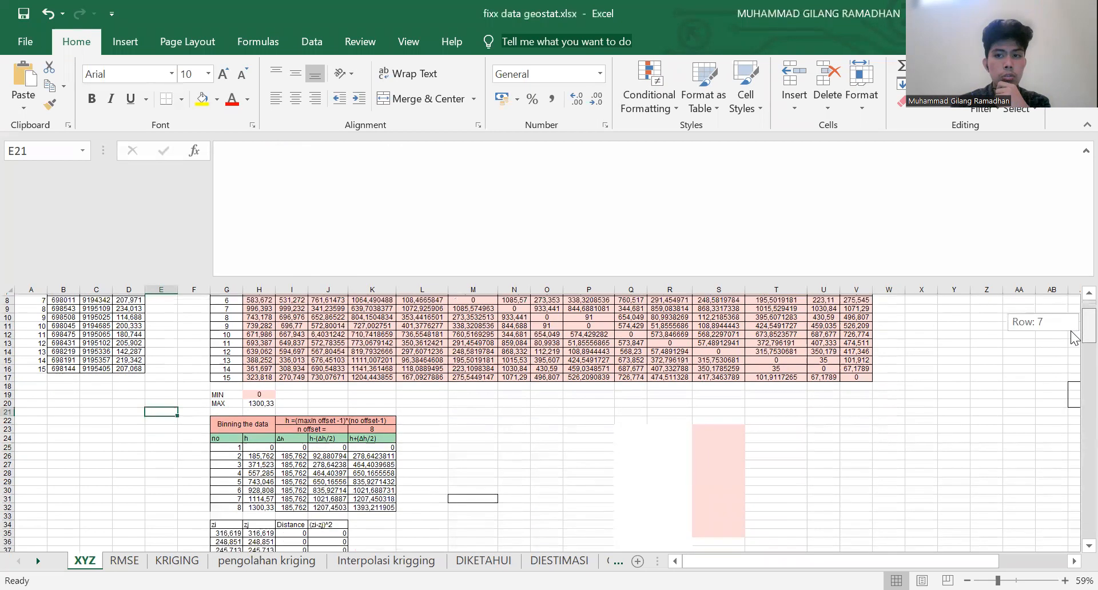
click(248, 382)
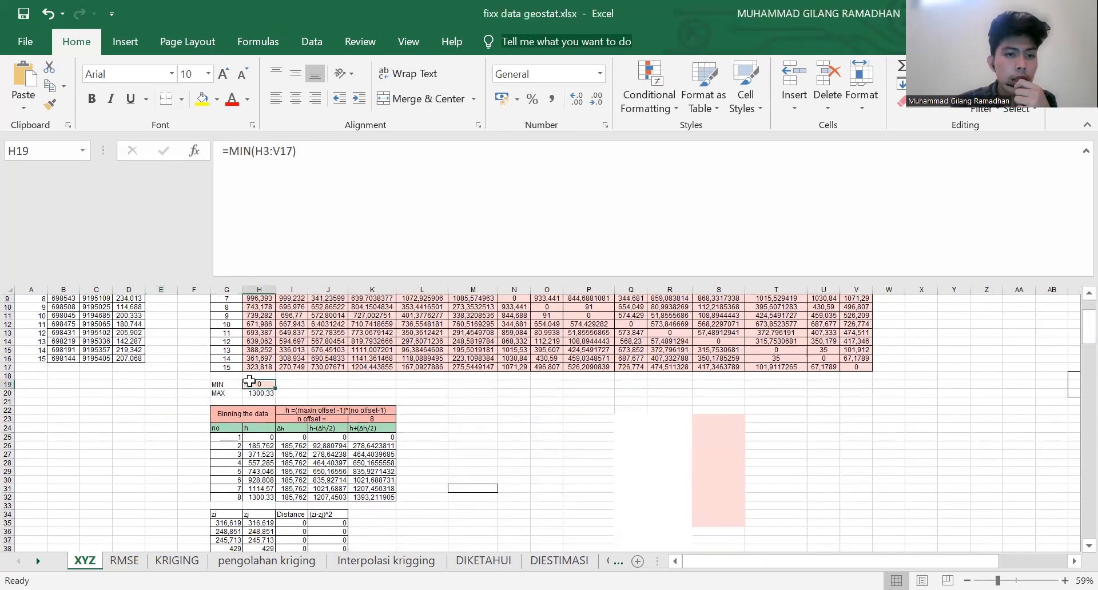
click(246, 392)
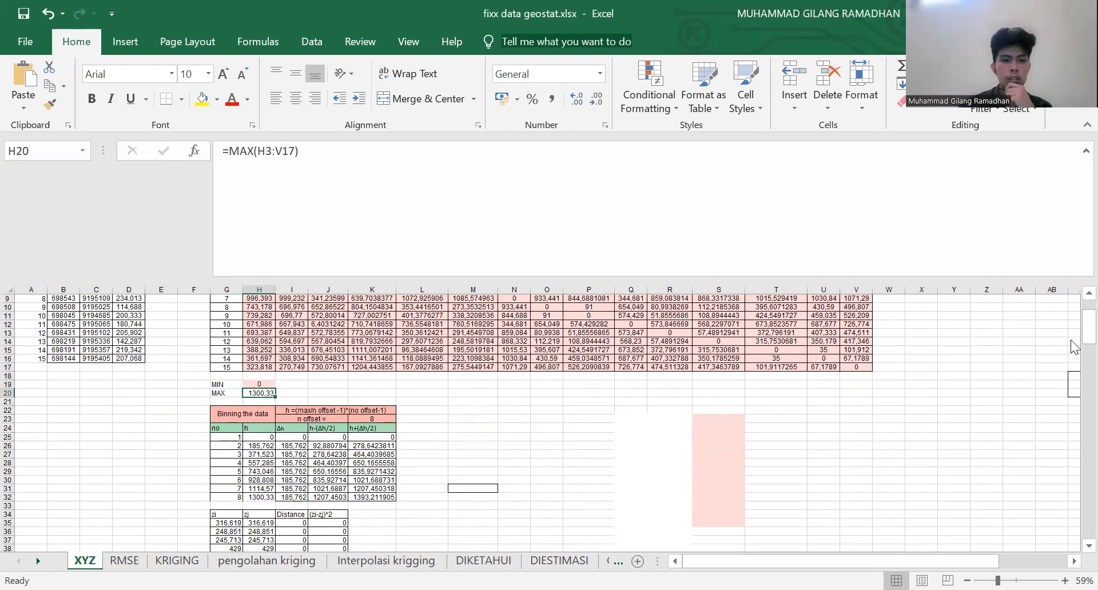
scroll(261, 319, up, 3)
drag(238, 318, 862, 443)
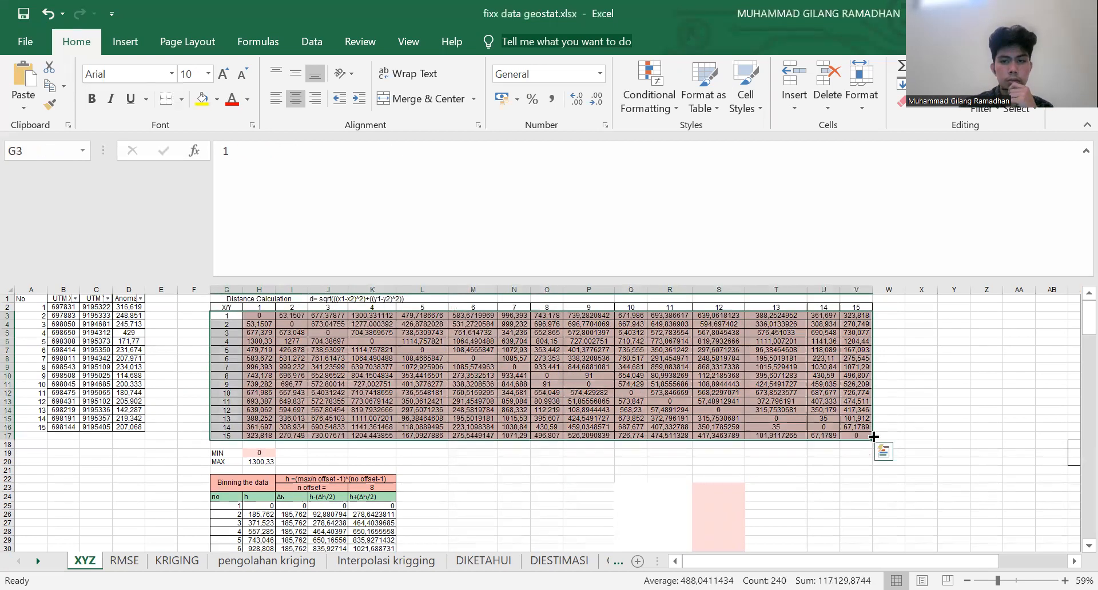
drag(990, 421, 1074, 336)
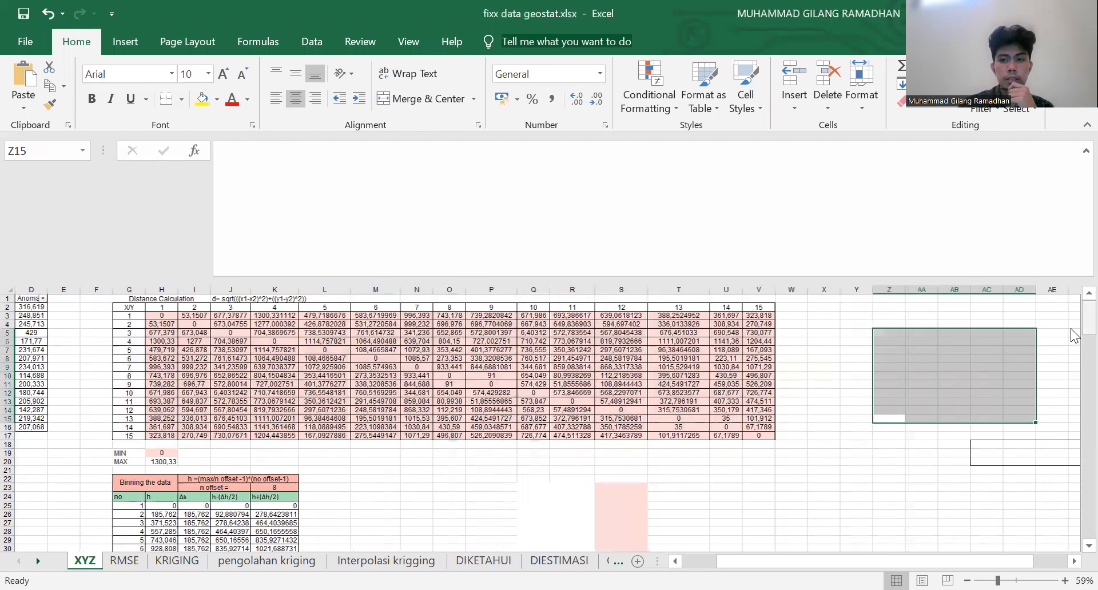
Review the "Binning the data" table's heading, its n offset value in K23, the h column and the h formula in I22
scroll(1071, 332, down, 3)
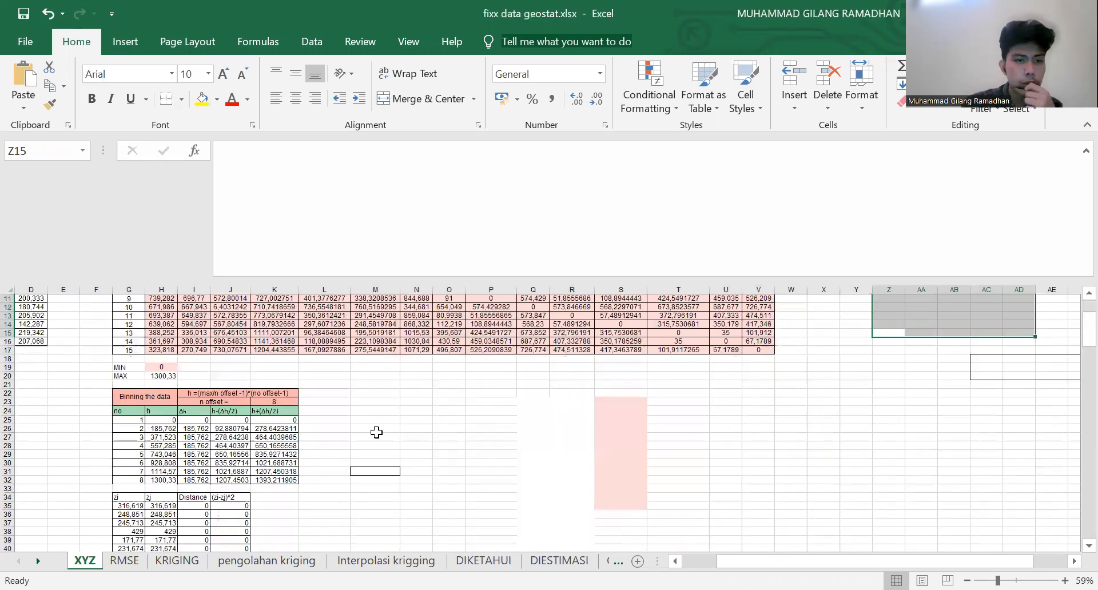
click(293, 421)
click(158, 396)
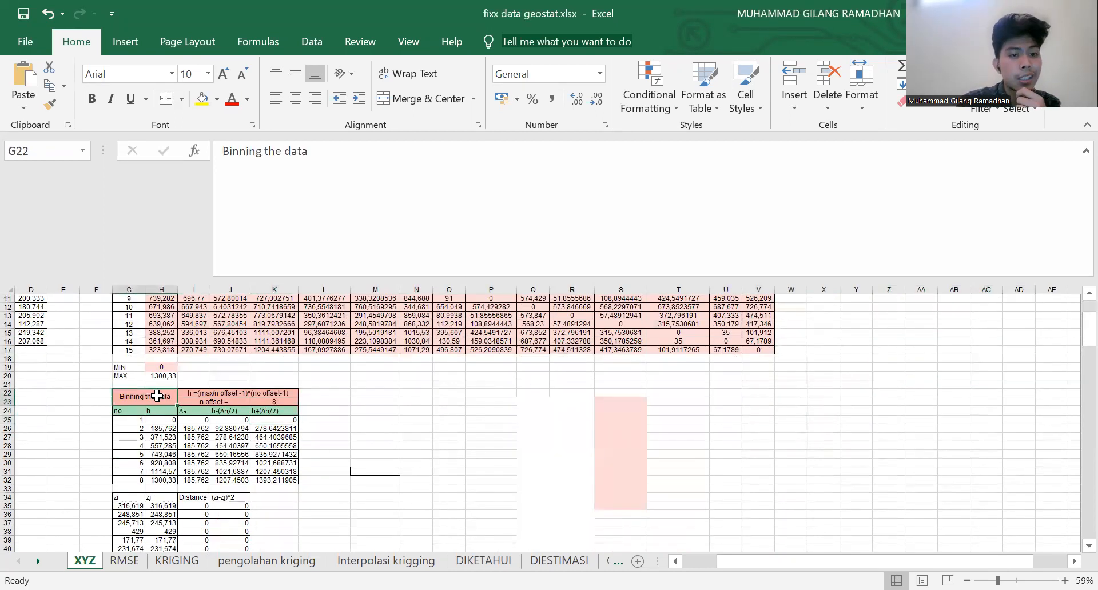
click(261, 402)
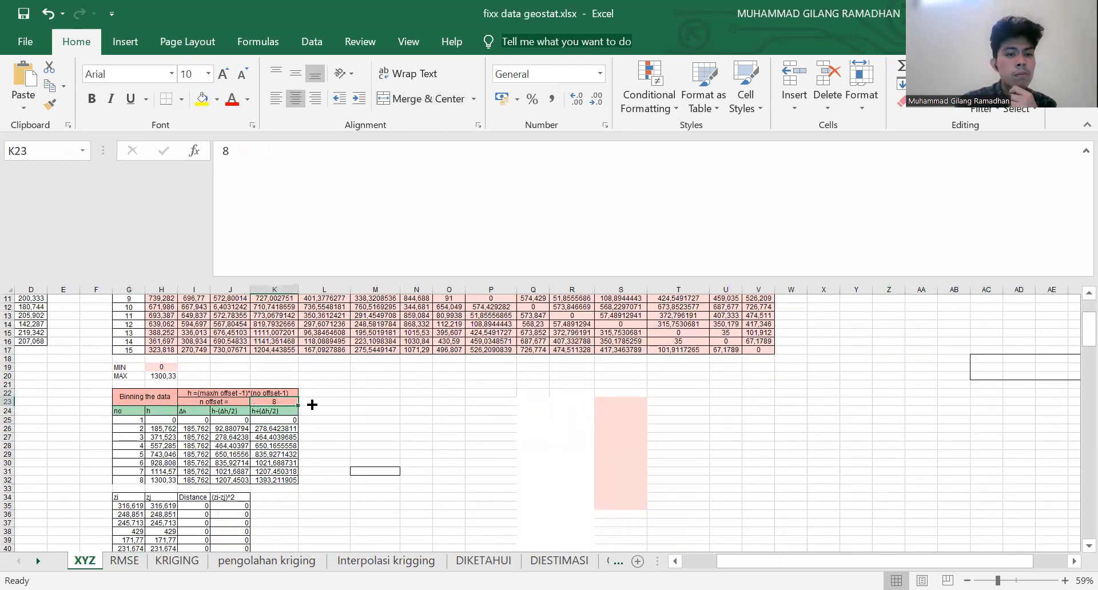
click(393, 412)
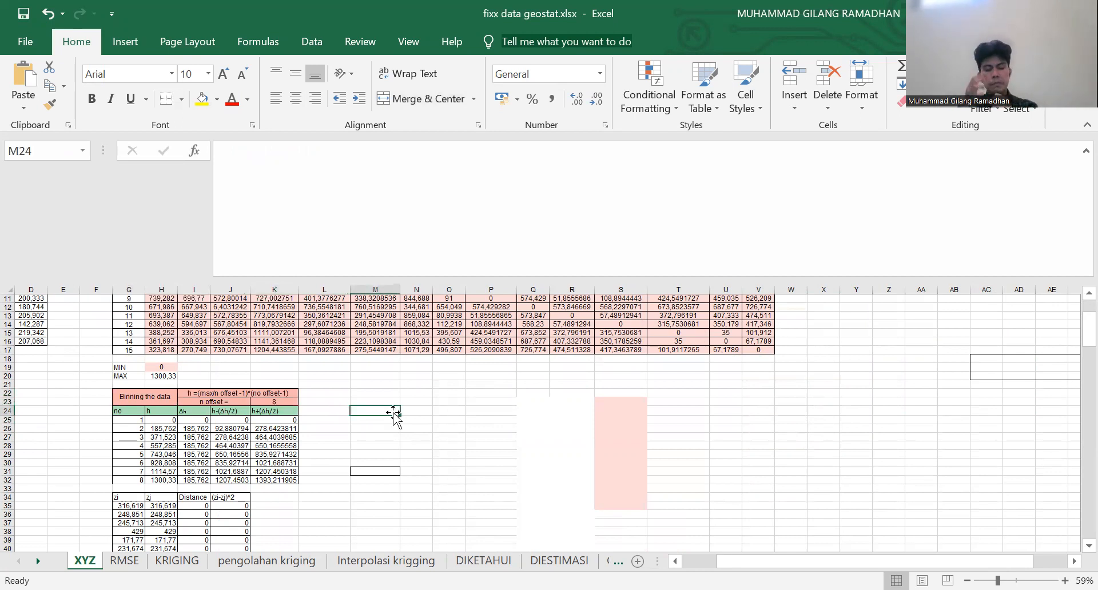
click(274, 401)
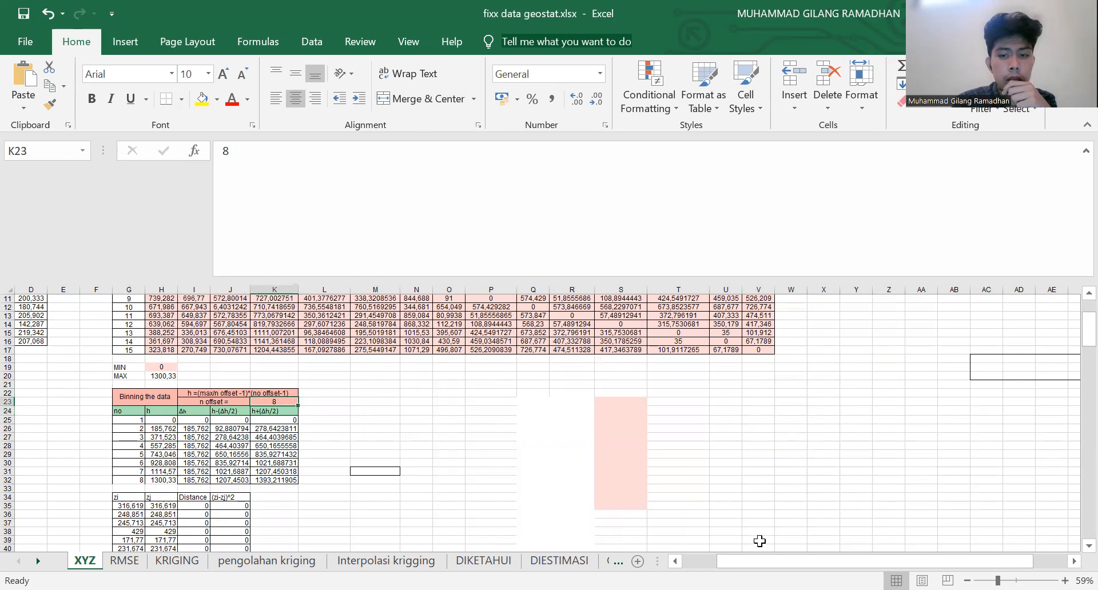
scroll(757, 563, left, 1)
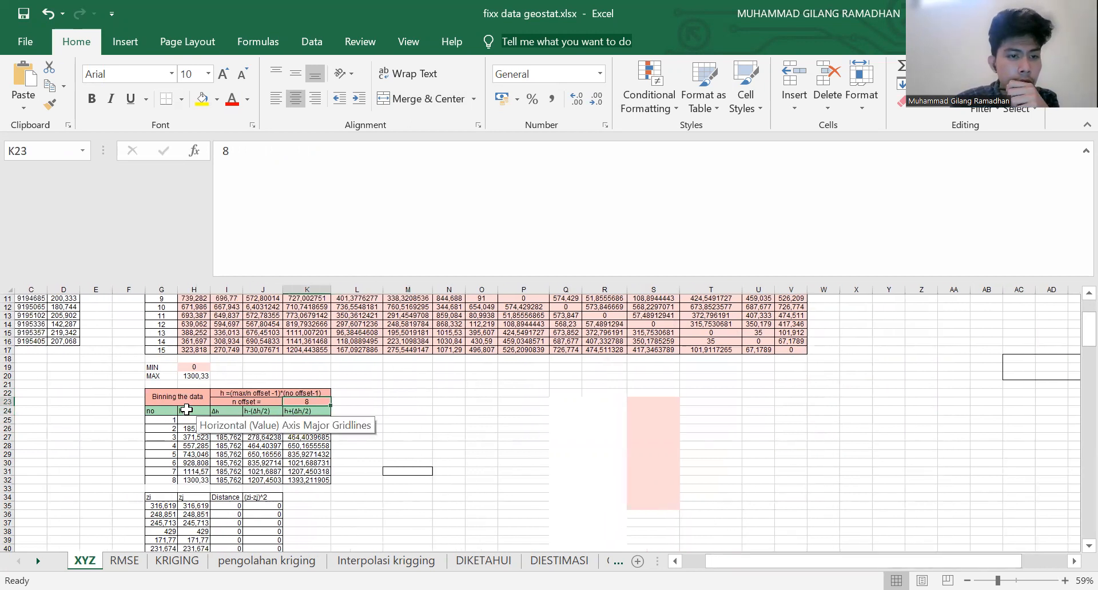
click(187, 410)
click(249, 392)
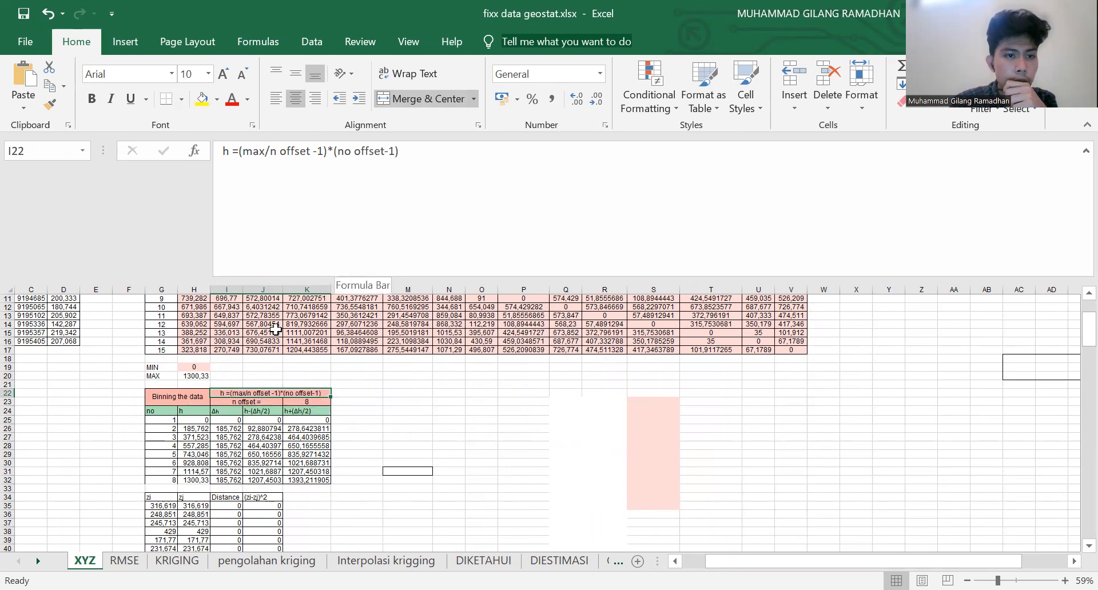
Examine the first bin row in G25 to K25 and the h formulas from H25 down to H31 against the formula in I22
click(165, 428)
drag(164, 420, 322, 420)
click(322, 420)
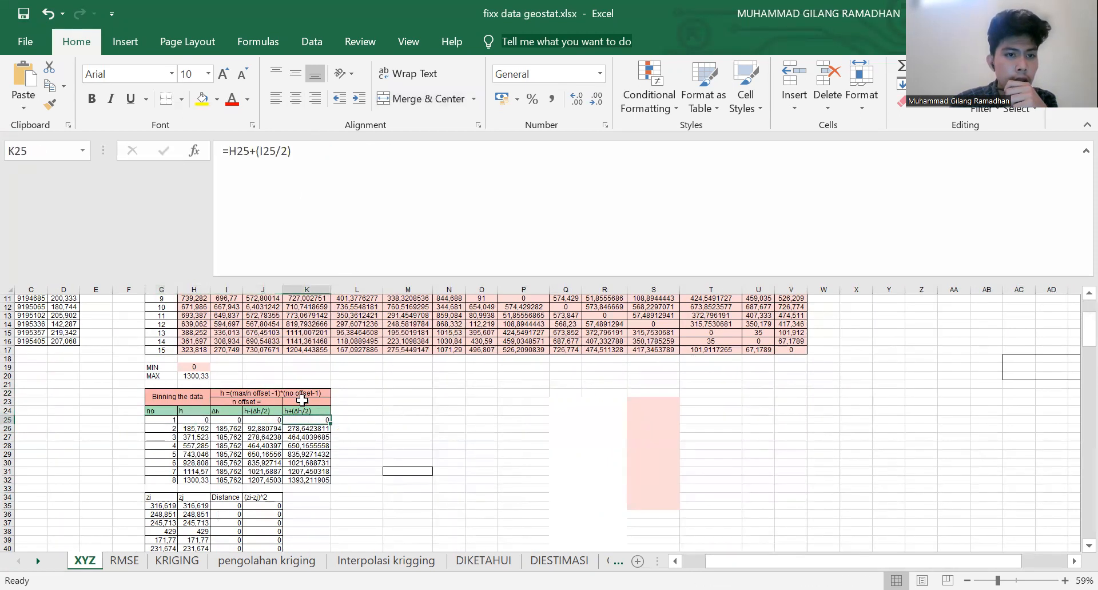
click(293, 394)
click(196, 420)
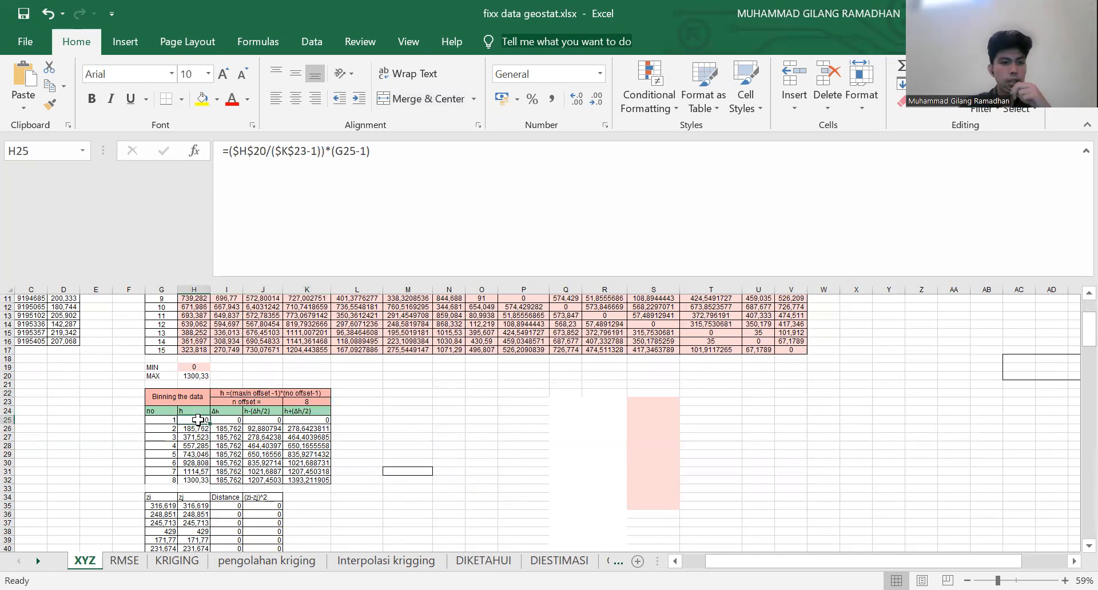
key(Down)
key(Down)
key(Down)
key(Down)
key(Down)
key(Down)
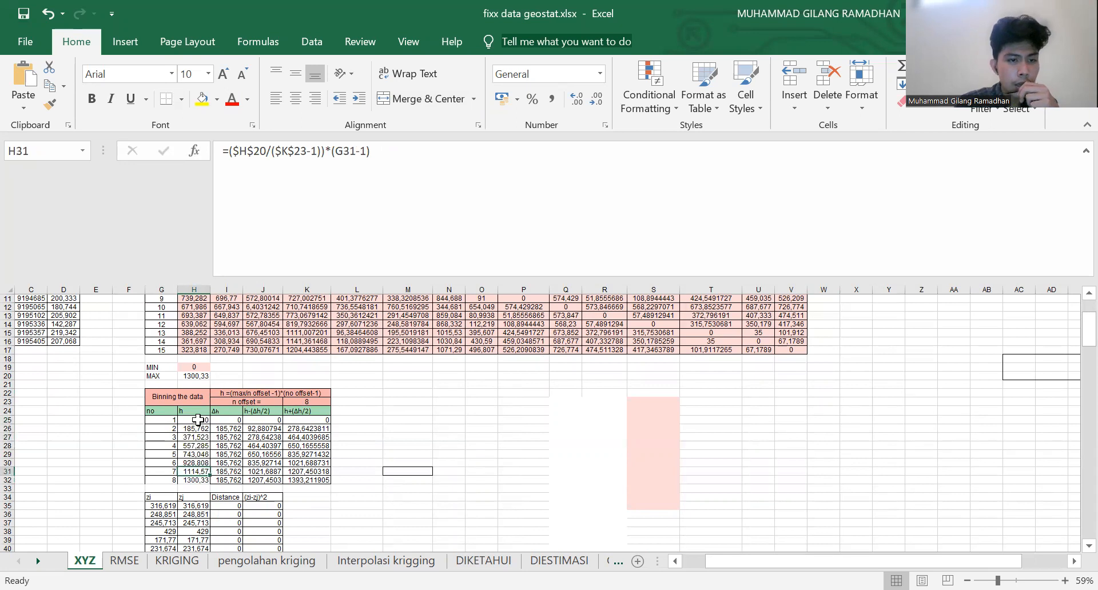
Examine the Δh column from I25 downward, matching the difference formula in I26 to the h values in H26 and H25
click(236, 428)
click(235, 420)
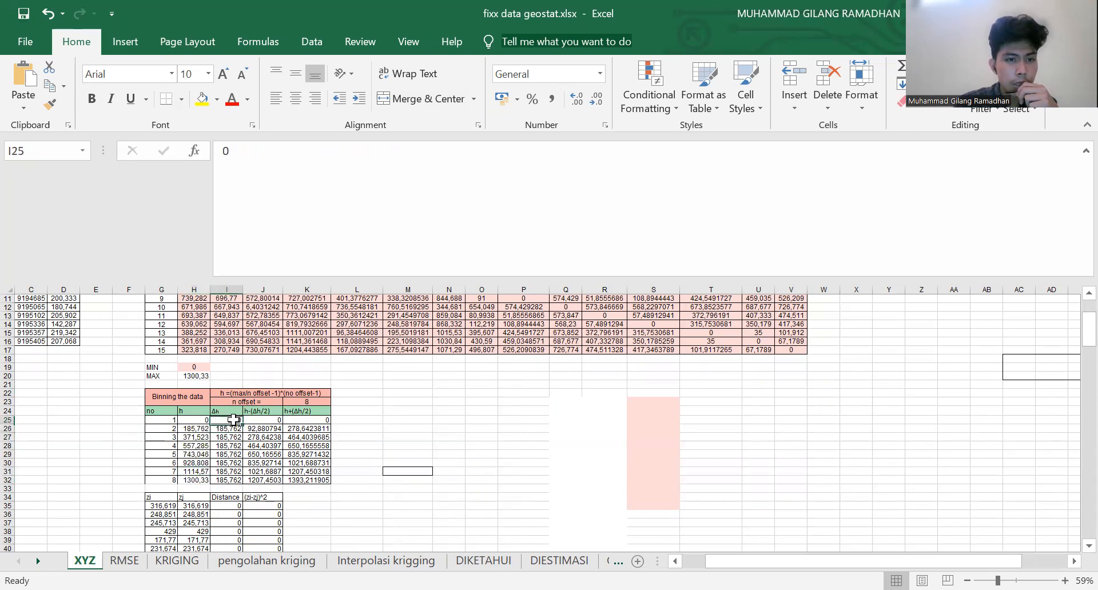
click(235, 429)
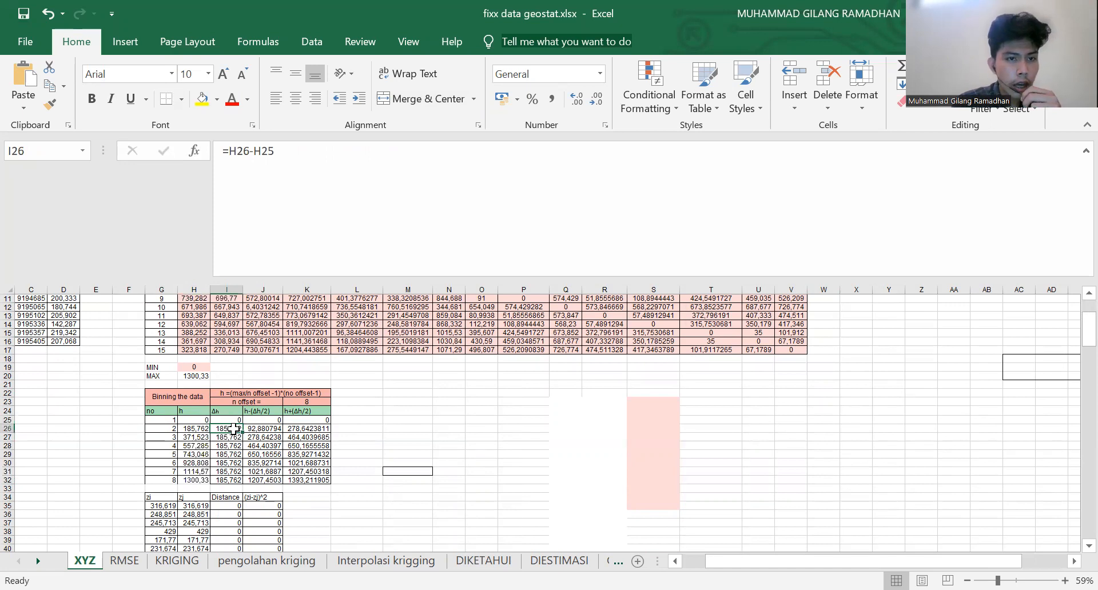
click(190, 429)
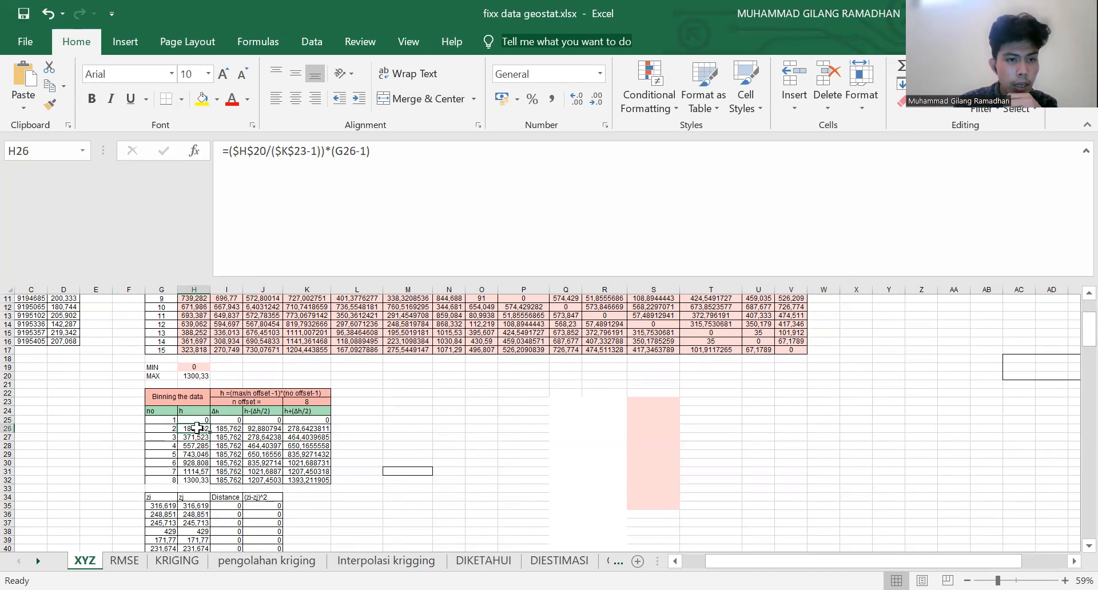
click(225, 438)
key(Down)
key(Down)
key(Down)
key(Up)
key(Up)
key(Up)
key(Up)
key(Up)
key(Up)
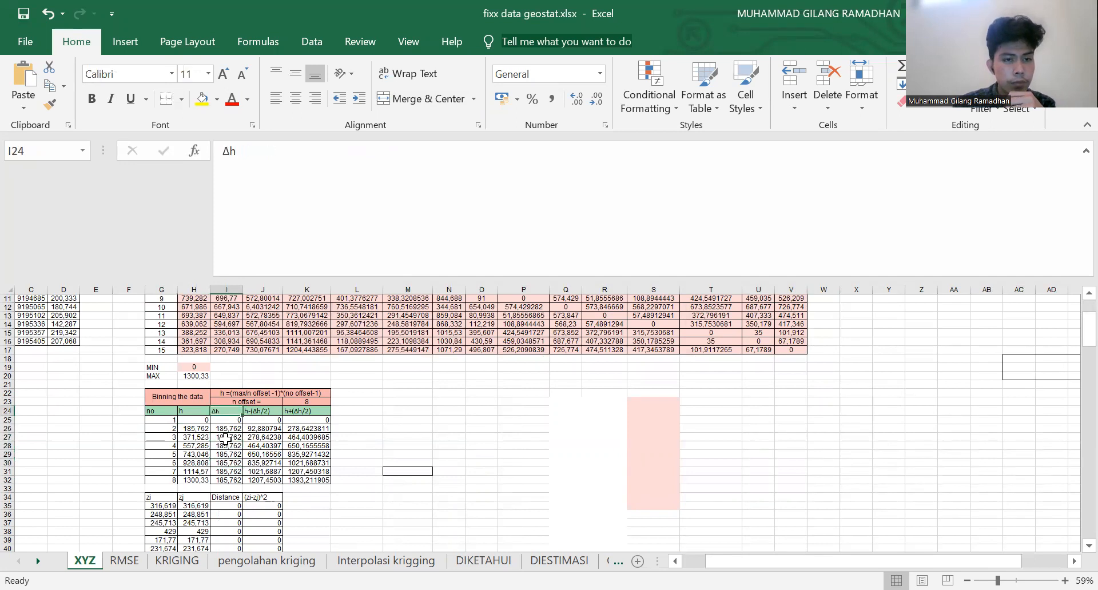
Examine the h-(Δh/2) formulas in J25 and J26, trace them to H26 and I26, and review both limits of the last bin
click(266, 422)
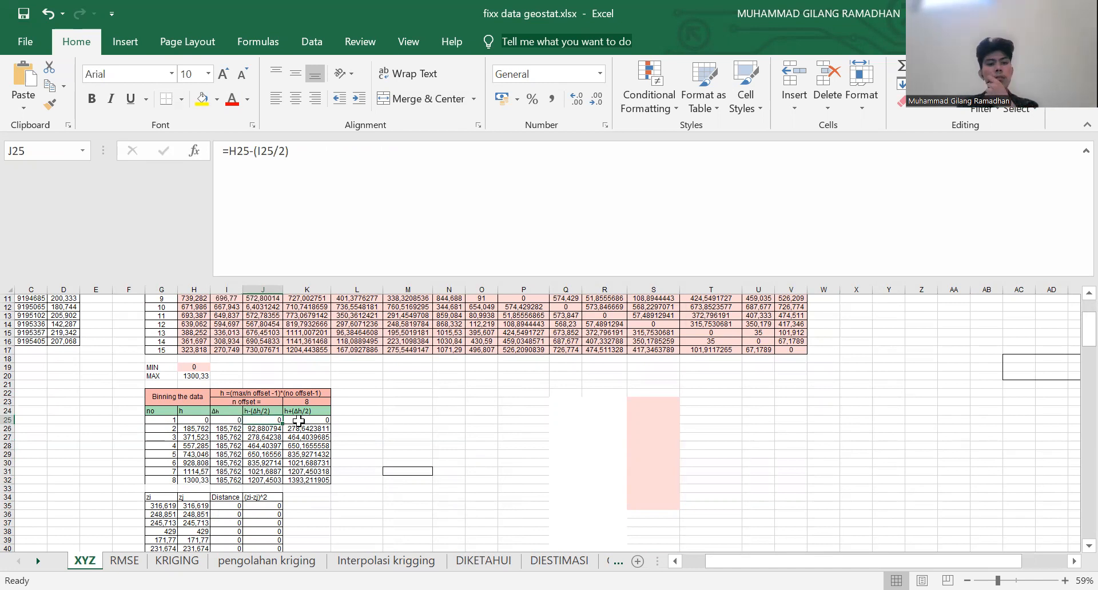
click(270, 429)
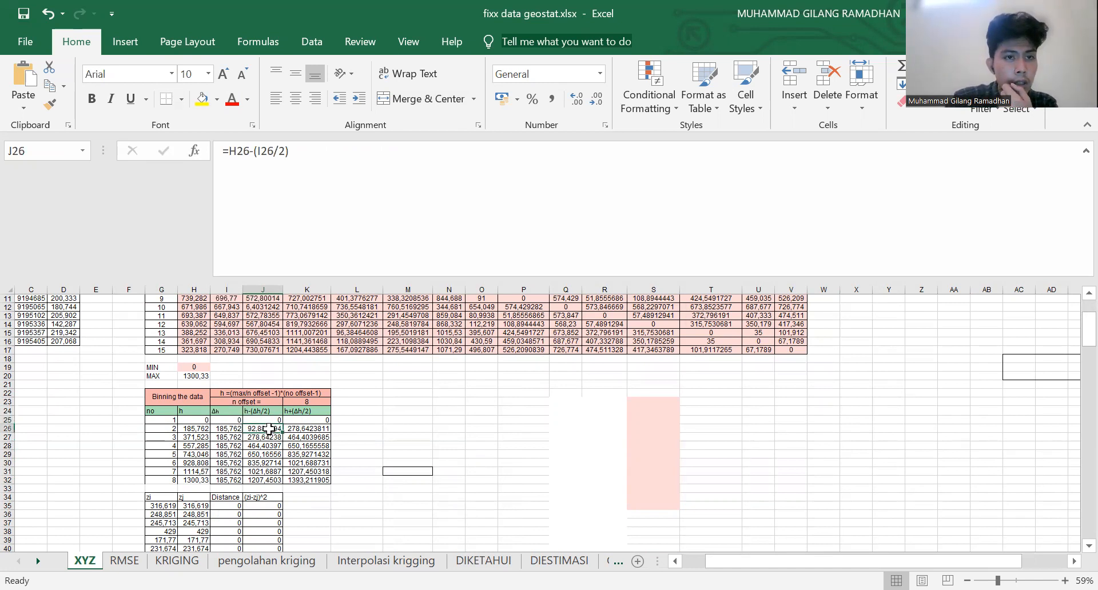
click(202, 429)
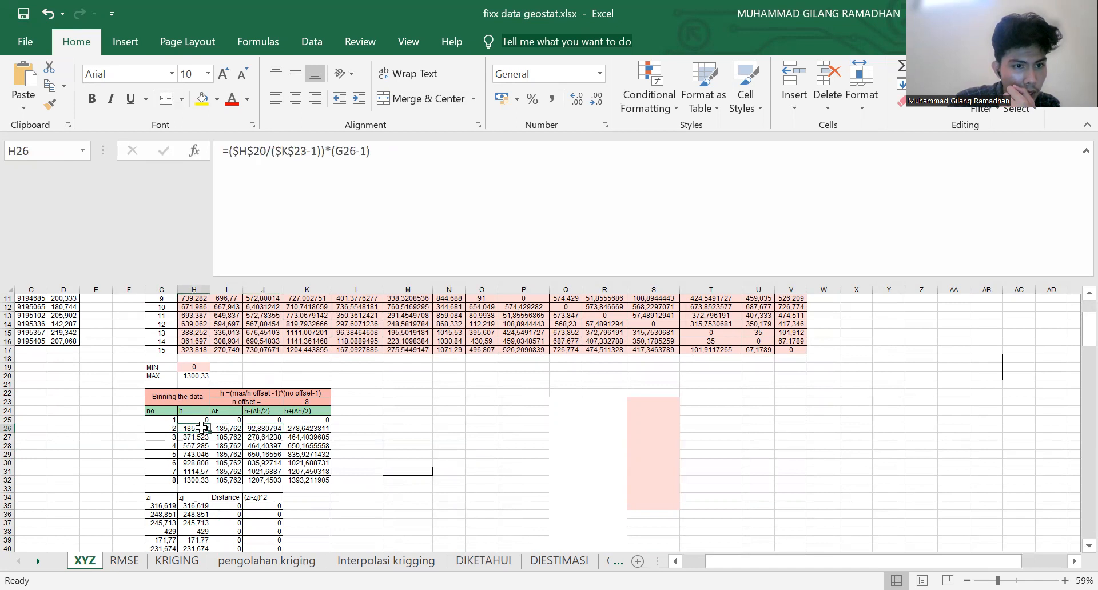
click(274, 431)
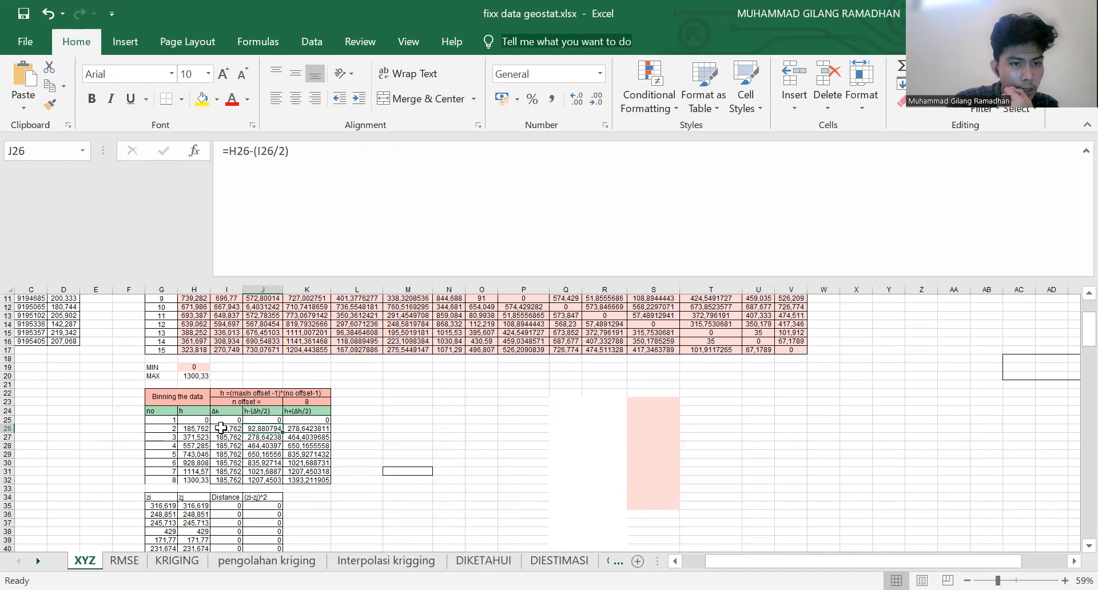
click(221, 429)
click(277, 429)
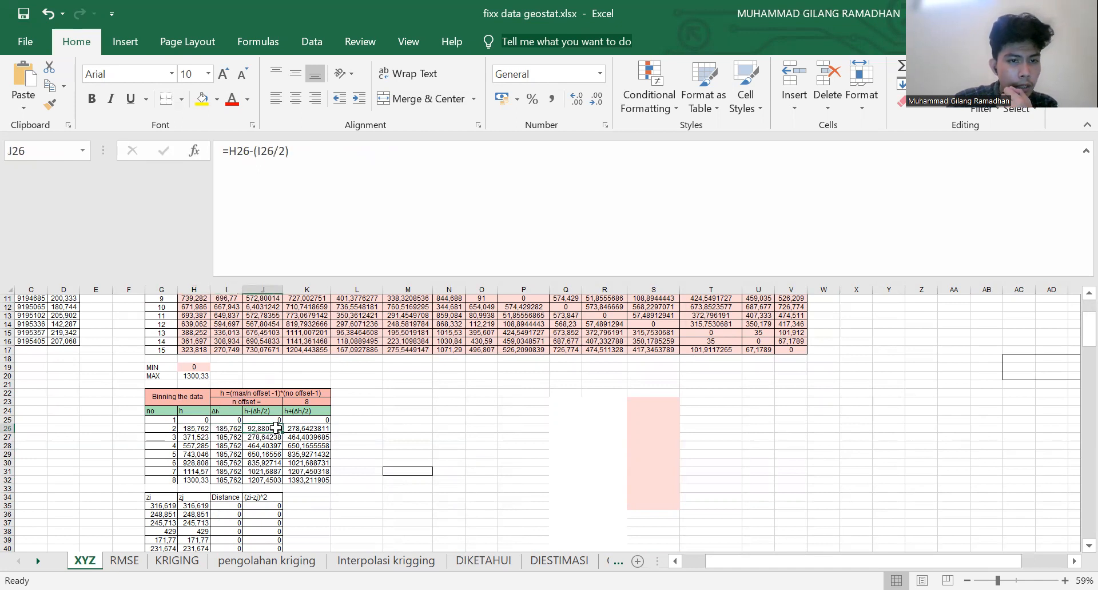
drag(269, 481, 309, 481)
click(373, 462)
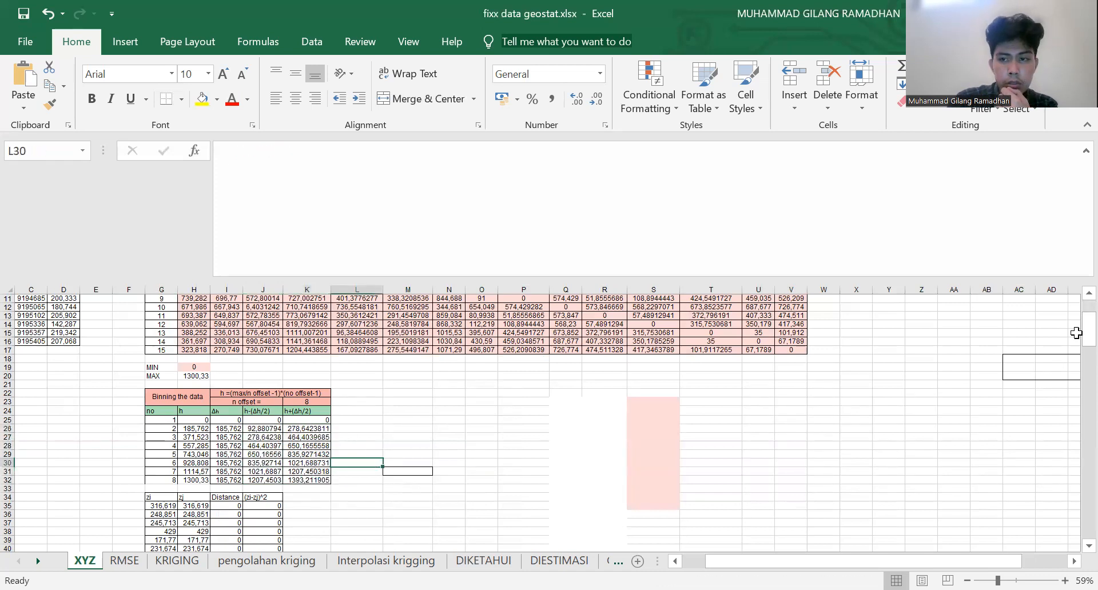
Review the headings of the zi, zj, Distance and (zi-zj)^2 table and the anomaly values in D2:D16
drag(1088, 337, 1088, 360)
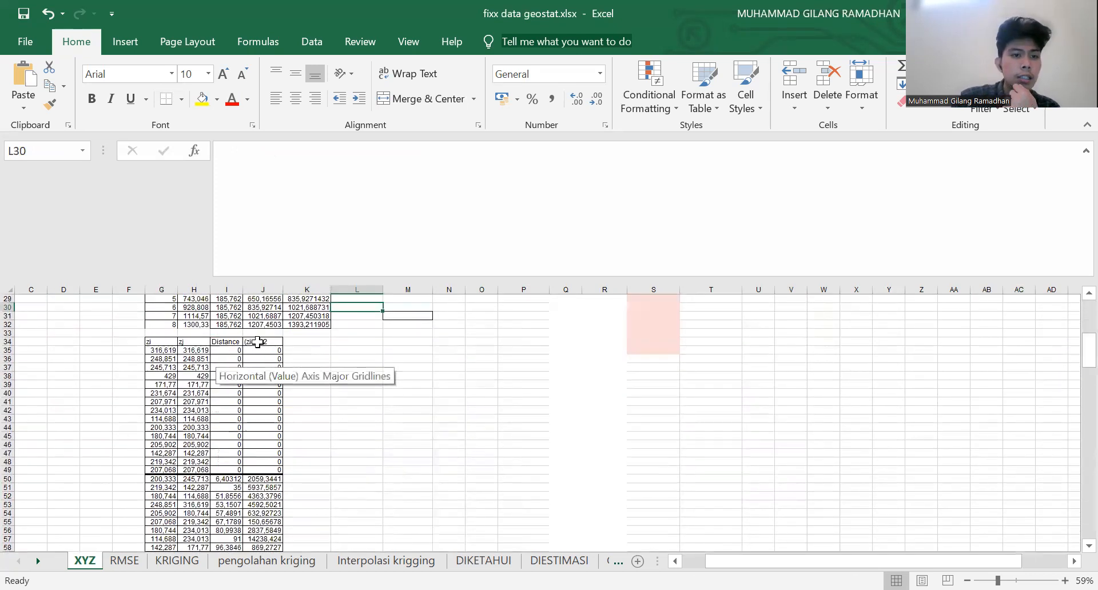
click(318, 350)
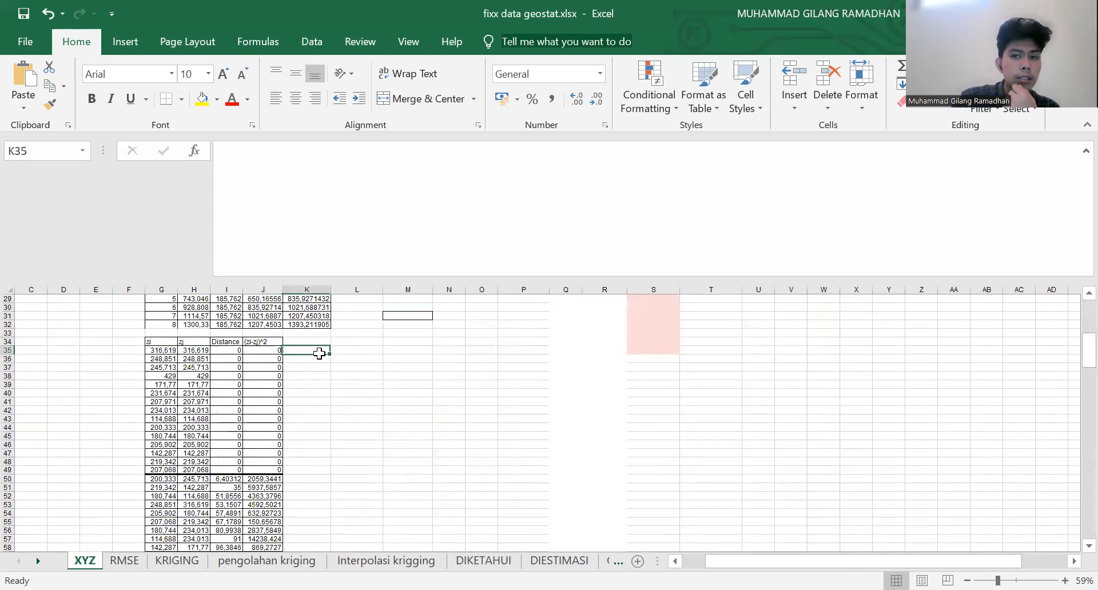
click(162, 344)
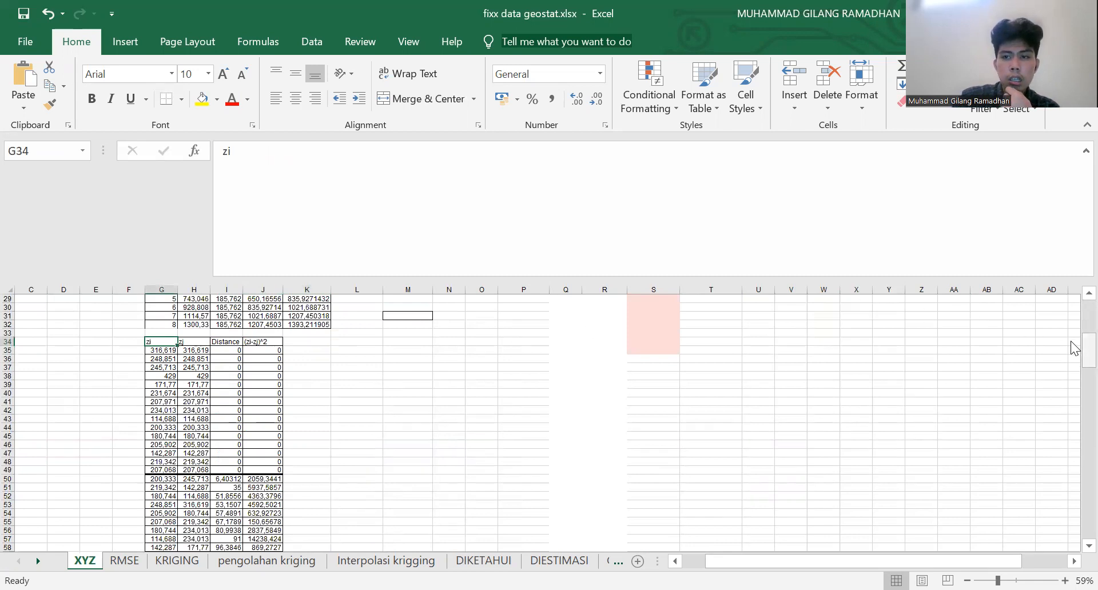
drag(1073, 344, 1072, 298)
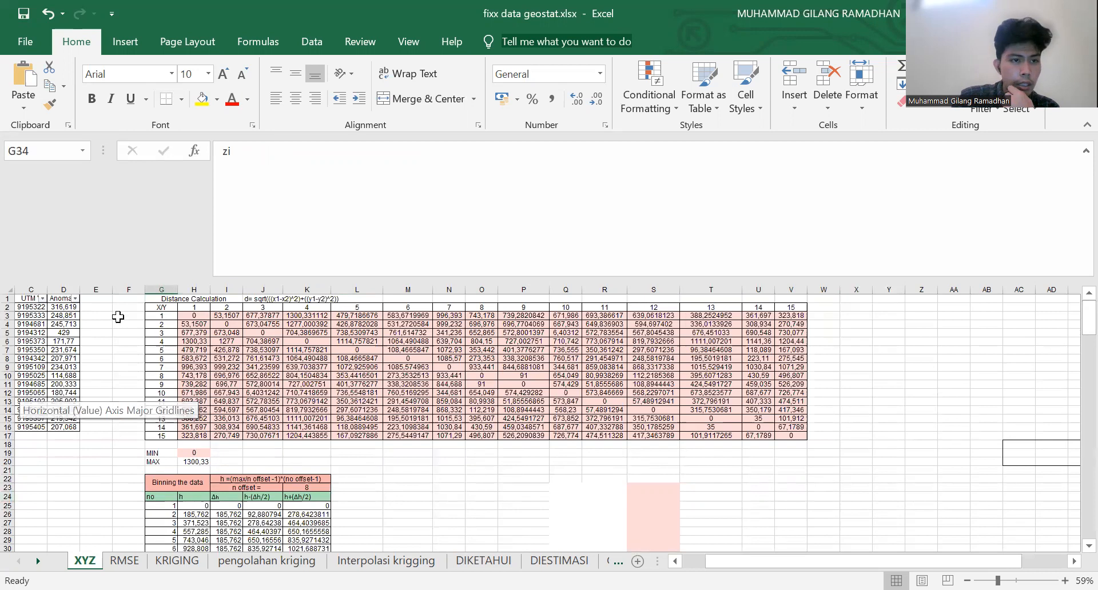
drag(63, 307, 64, 429)
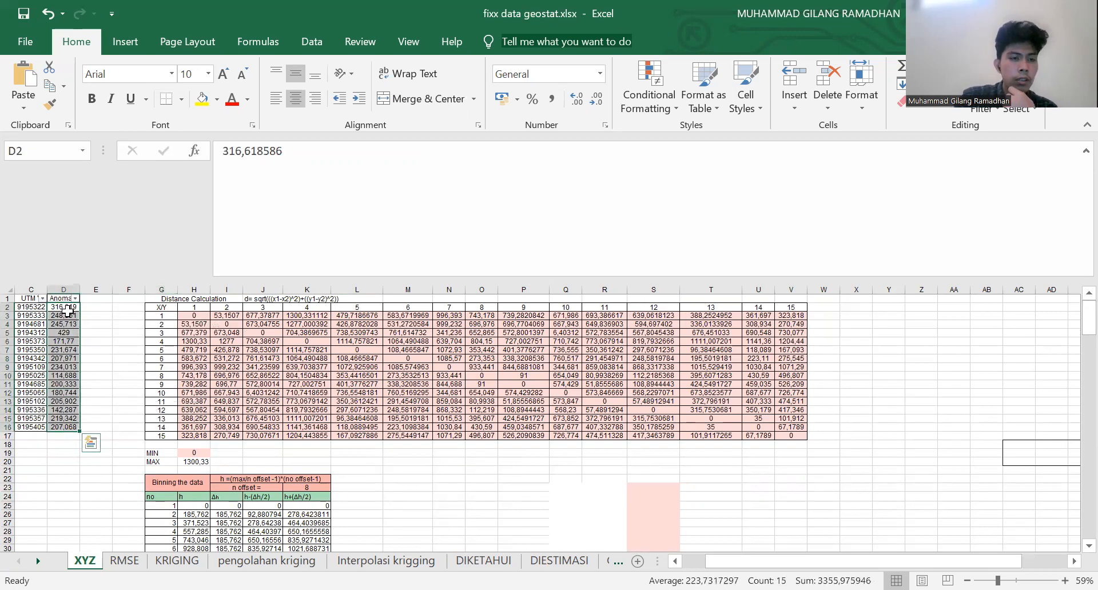
click(103, 332)
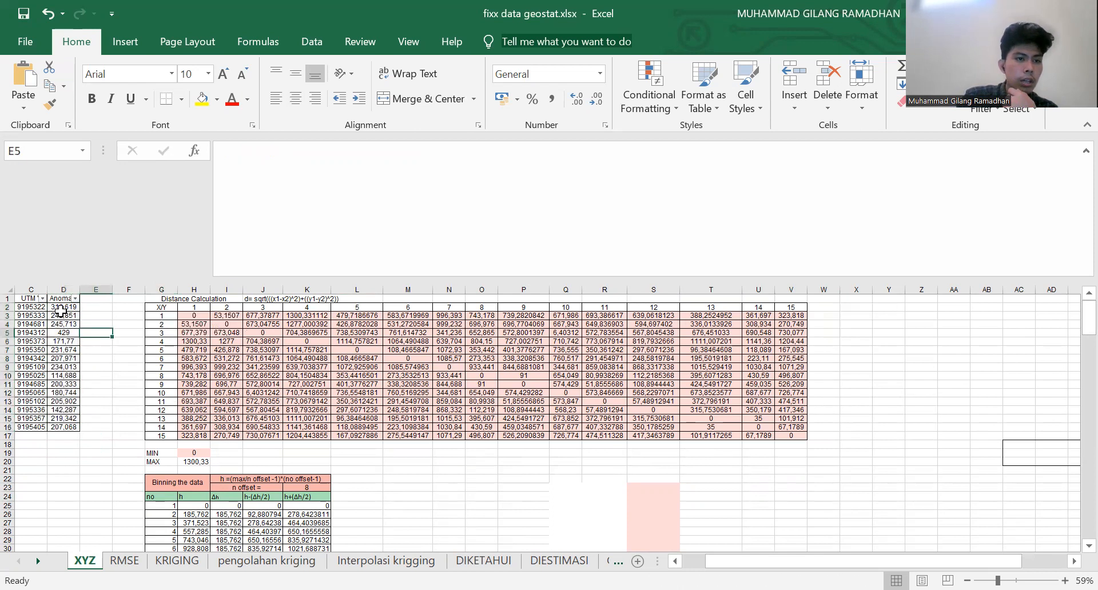
Copy the anomaly values from D2:D16 into column O starting at O24
drag(59, 307, 66, 426)
key(ctrl+c)
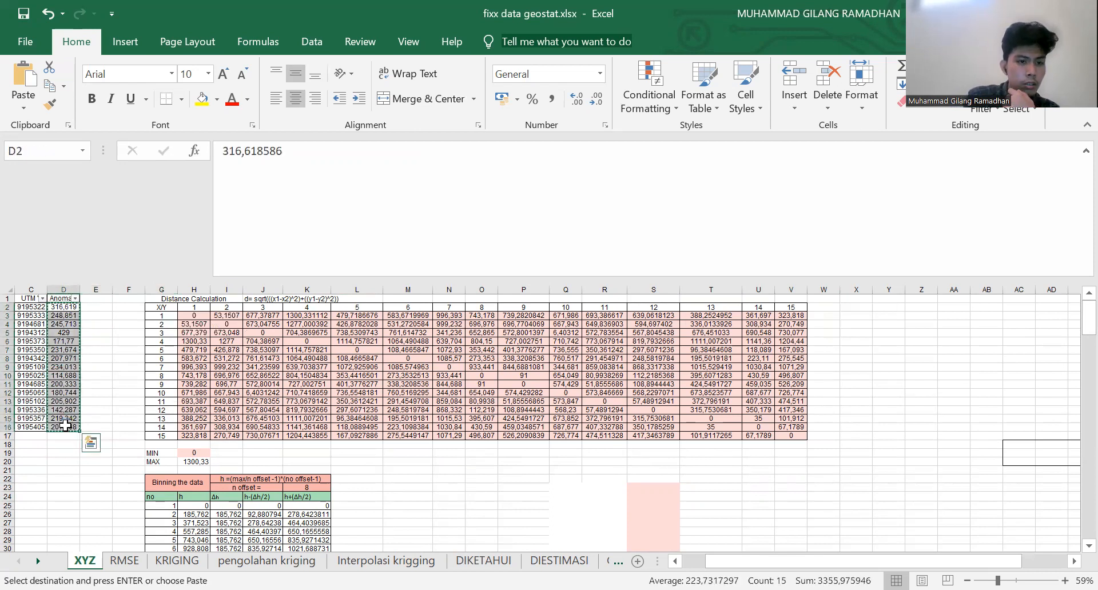
click(468, 497)
key(ctrl+v)
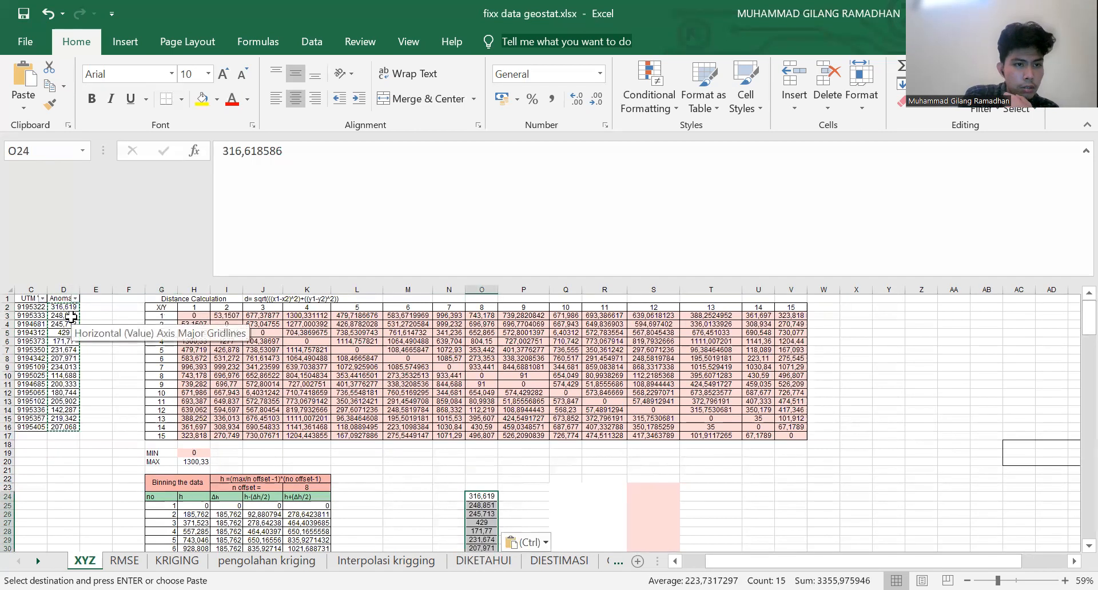
Copy the anomaly values from D3:D16 into column O directly beneath the first copied block, starting at O39
drag(69, 312, 61, 401)
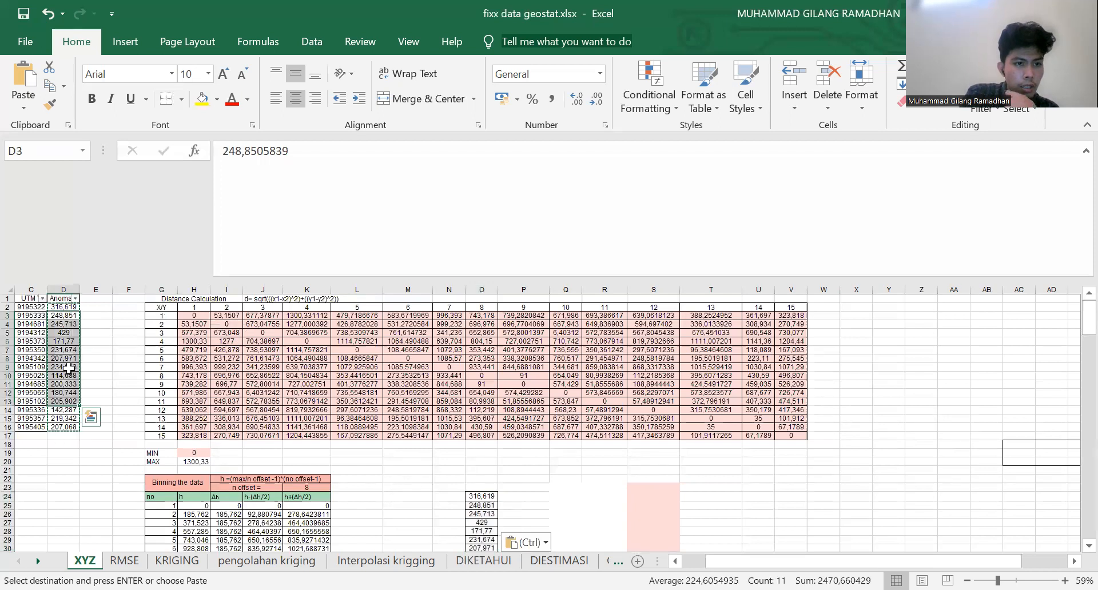
double_click(72, 316)
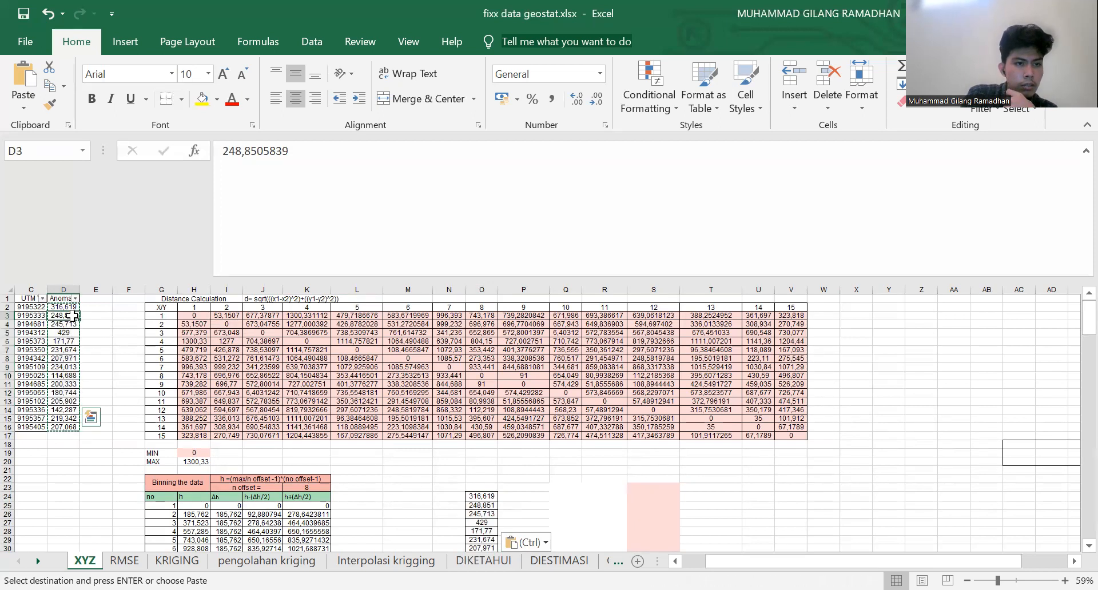
click(108, 385)
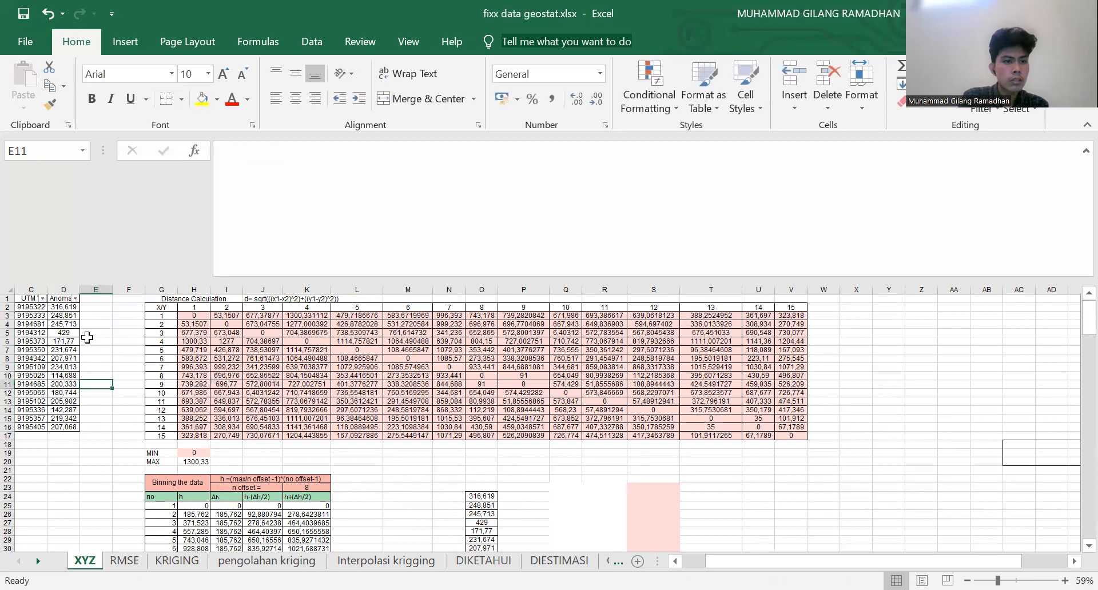
click(67, 314)
drag(67, 313, 74, 429)
key(ctrl+c)
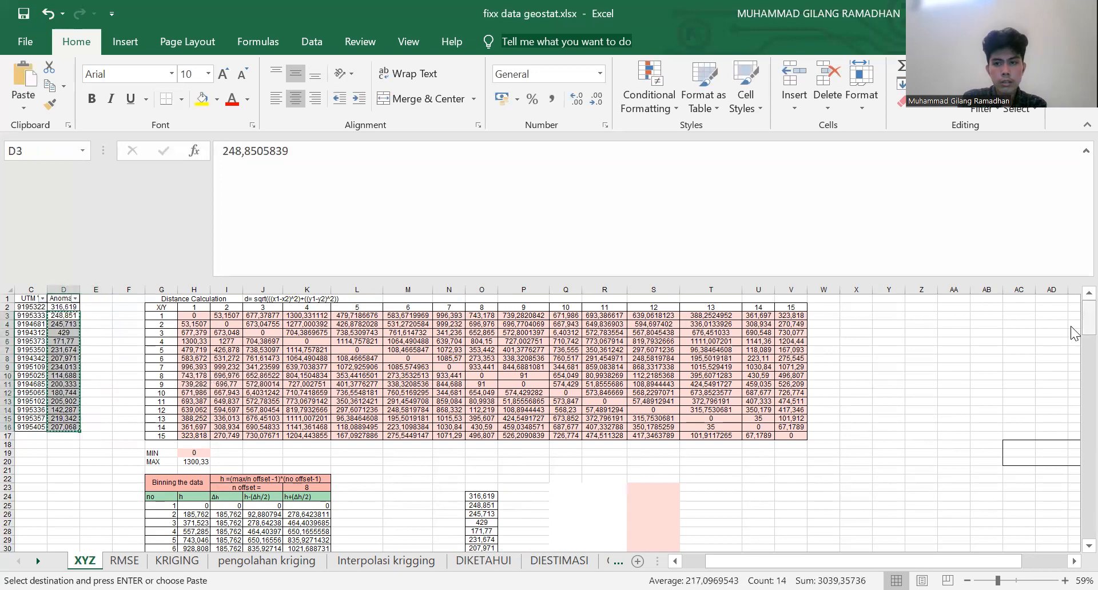
scroll(487, 452, down, 6)
click(481, 463)
key(ctrl+v)
Copy O40:O52, the second block without its first value, and paste it starting at O53
drag(484, 471, 483, 530)
key(ctrl+c)
click(483, 539)
key(ctrl+v)
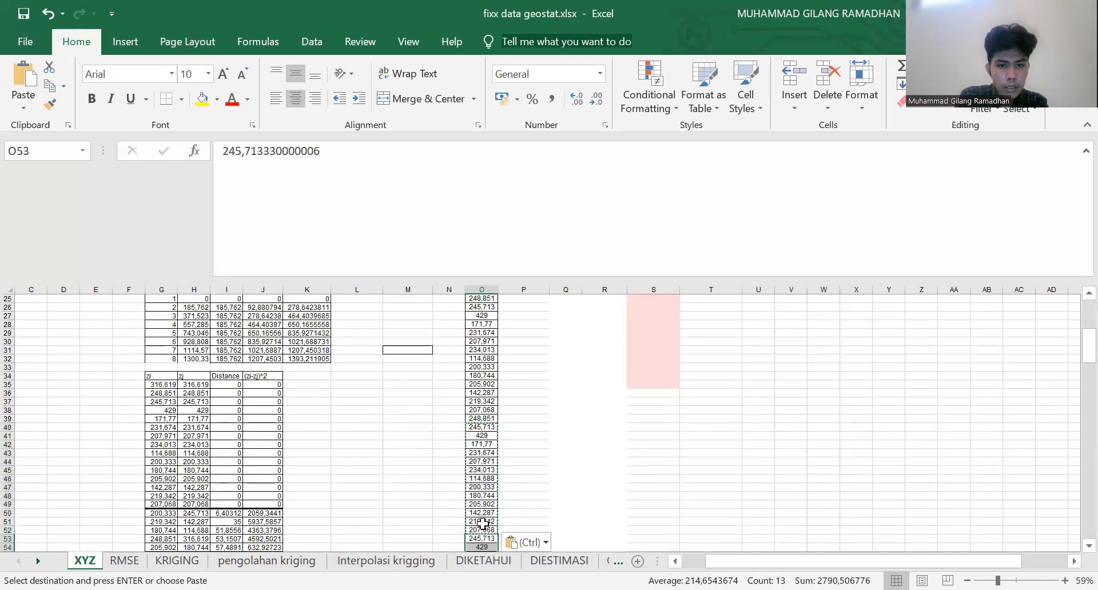
Copy O41:O54 and paste it at O66 to continue the list in column O
drag(483, 435, 484, 546)
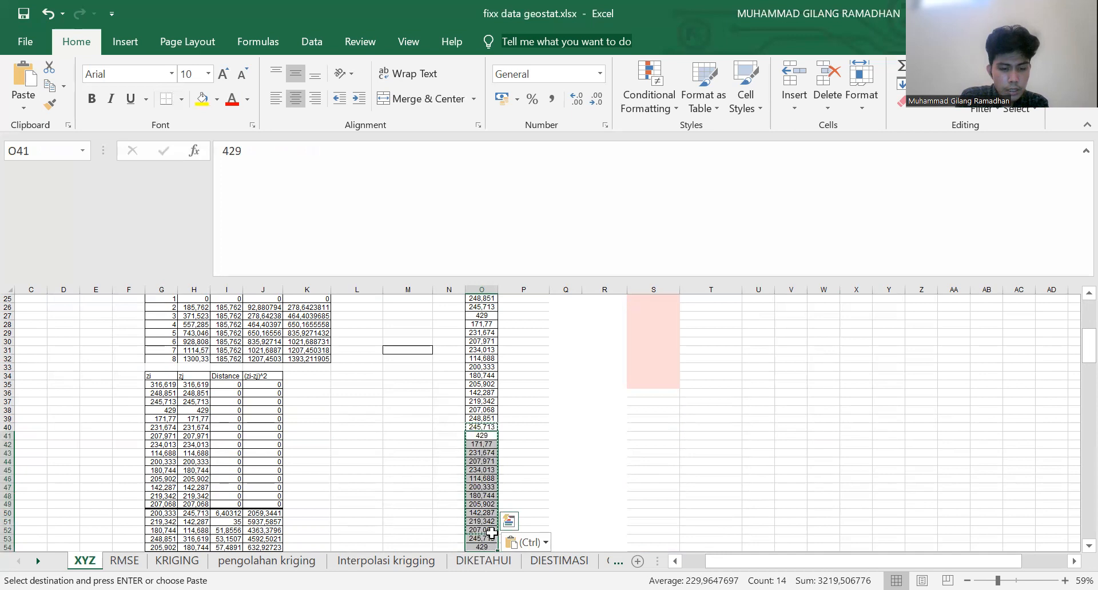
drag(1088, 361, 1088, 389)
click(467, 444)
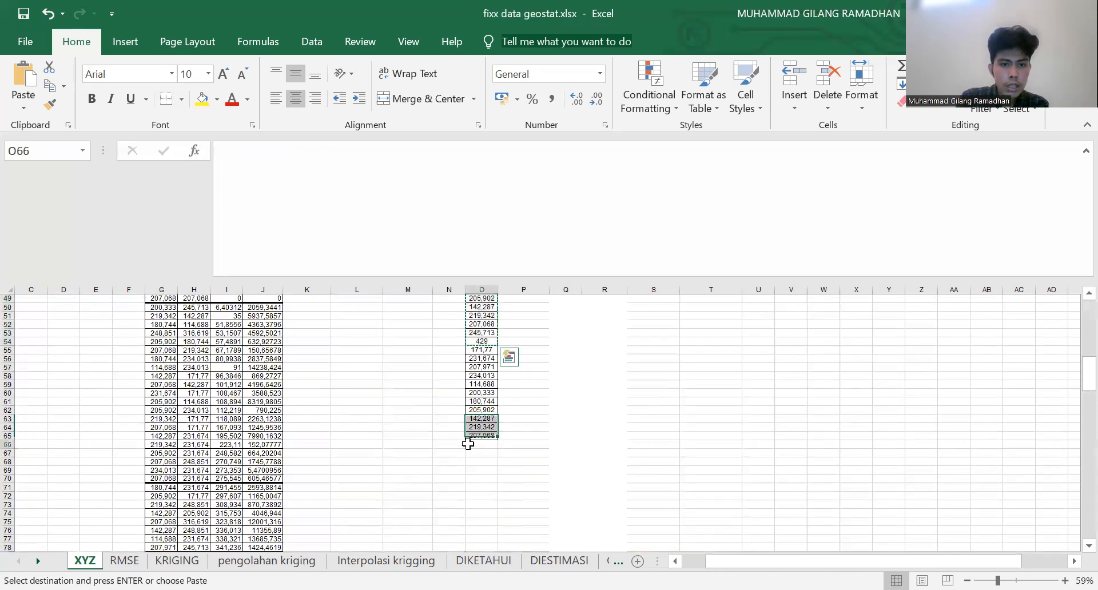
key(ctrl+v)
click(637, 456)
click(924, 453)
Examine the Distance value in I35 and the first distance matrix column H3:H17 with its SQRT formula
drag(1087, 372, 1076, 341)
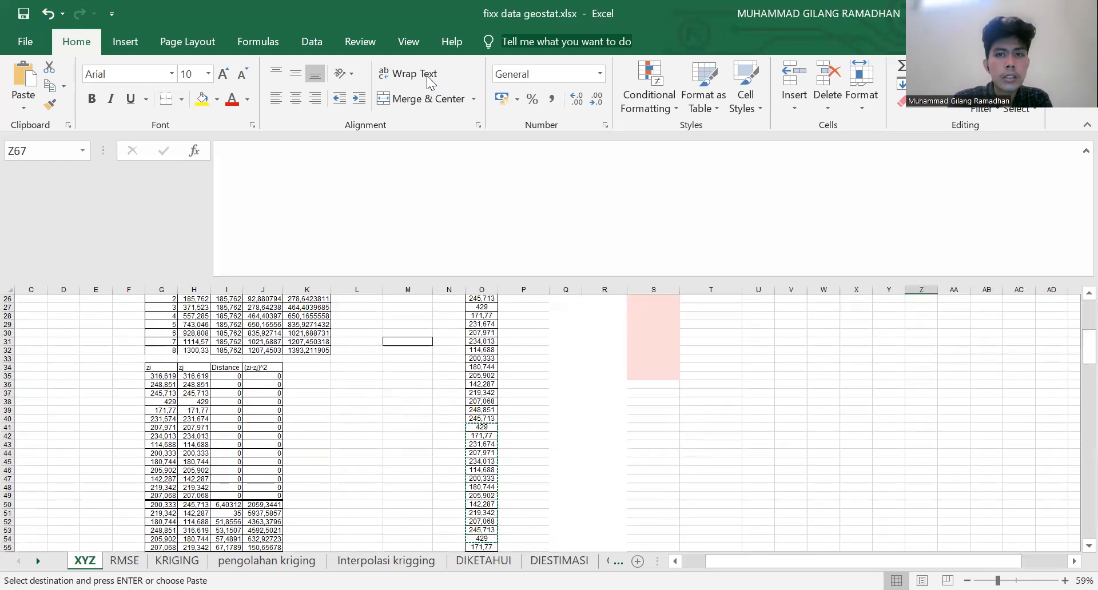
click(232, 376)
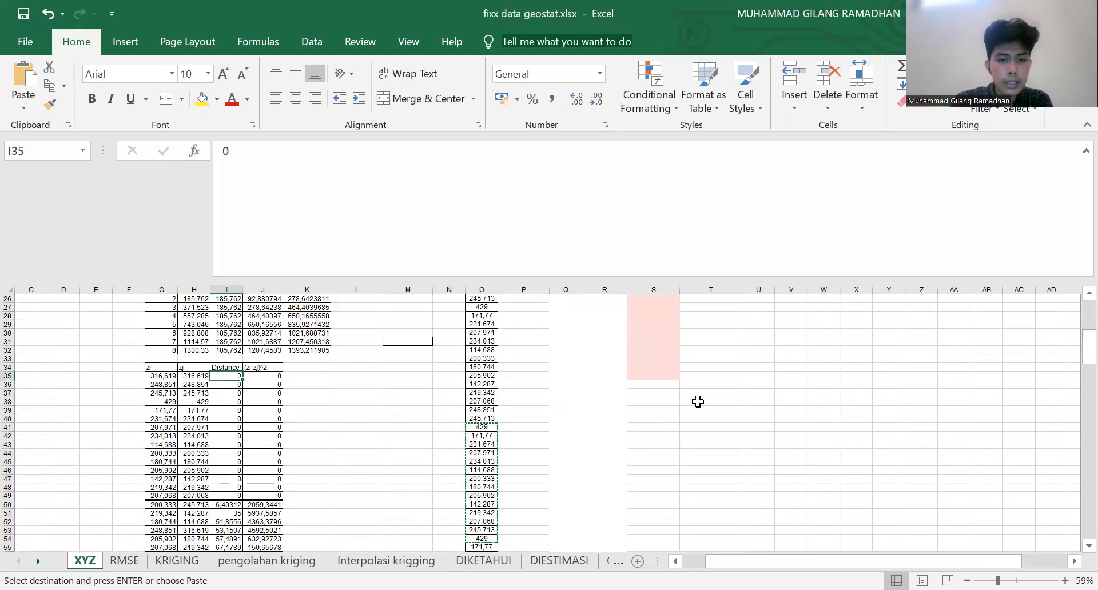
drag(1072, 326, 1074, 289)
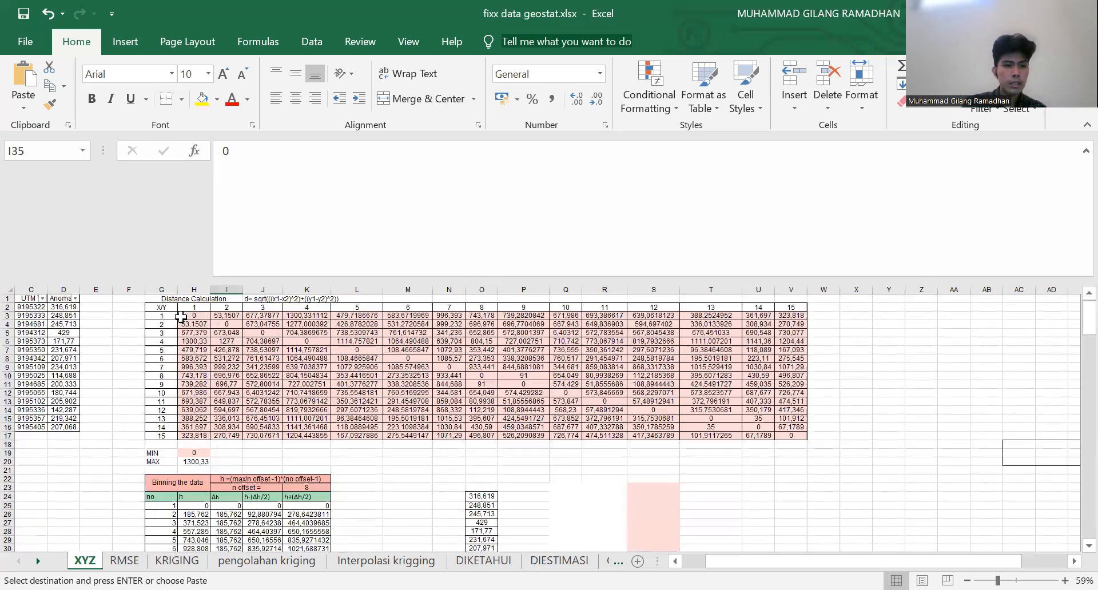
drag(184, 318, 194, 435)
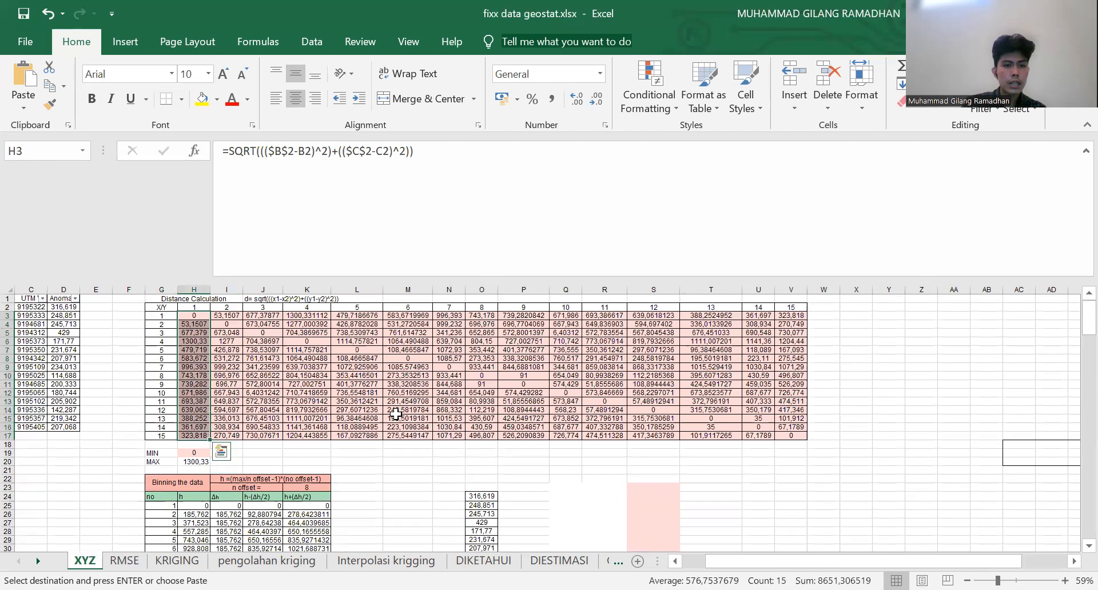
drag(1074, 311, 1073, 310)
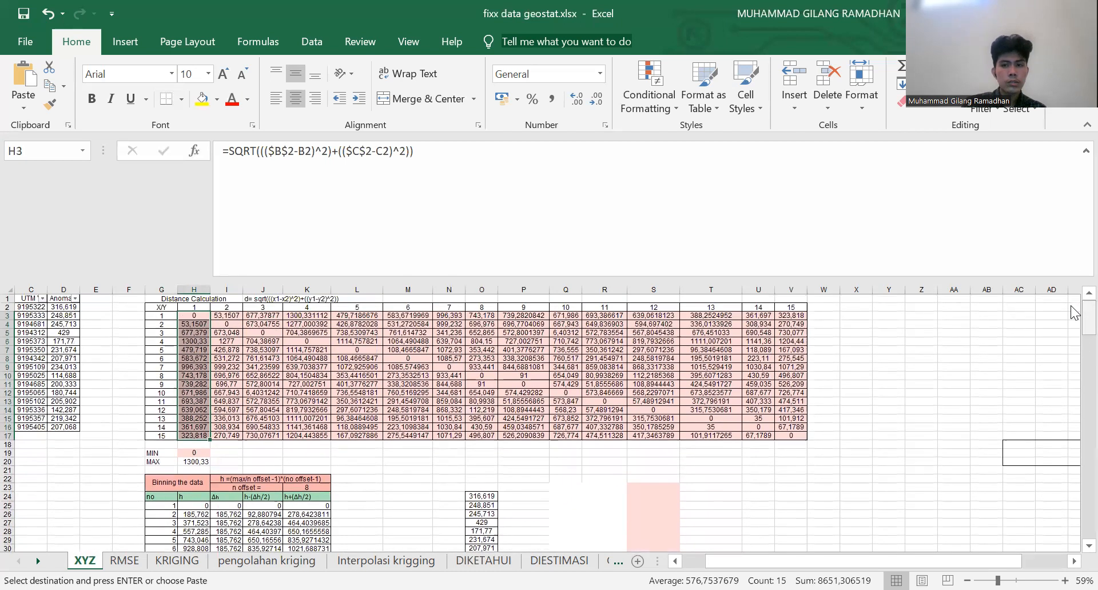
key(ctrl+v)
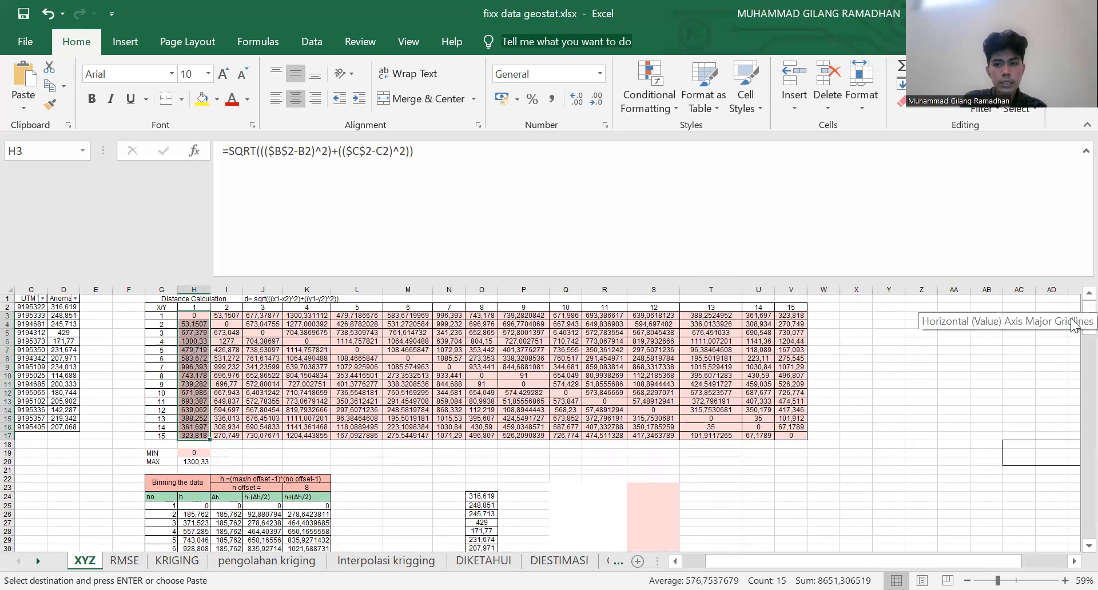
mouse_move(1073, 318)
mouse_down()
mouse_move(1072, 348)
mouse_move(1074, 318)
mouse_up()
Go through the distance matrix columns H to L, starting each from its diagonal, and inspect the last cell V17
drag(193, 317, 200, 436)
drag(227, 322, 228, 428)
key(ctrl+v)
drag(262, 333, 271, 428)
key(ctrl+v)
drag(292, 342, 307, 453)
key(ctrl+v)
drag(363, 342, 384, 432)
key(ctrl+v)
click(791, 436)
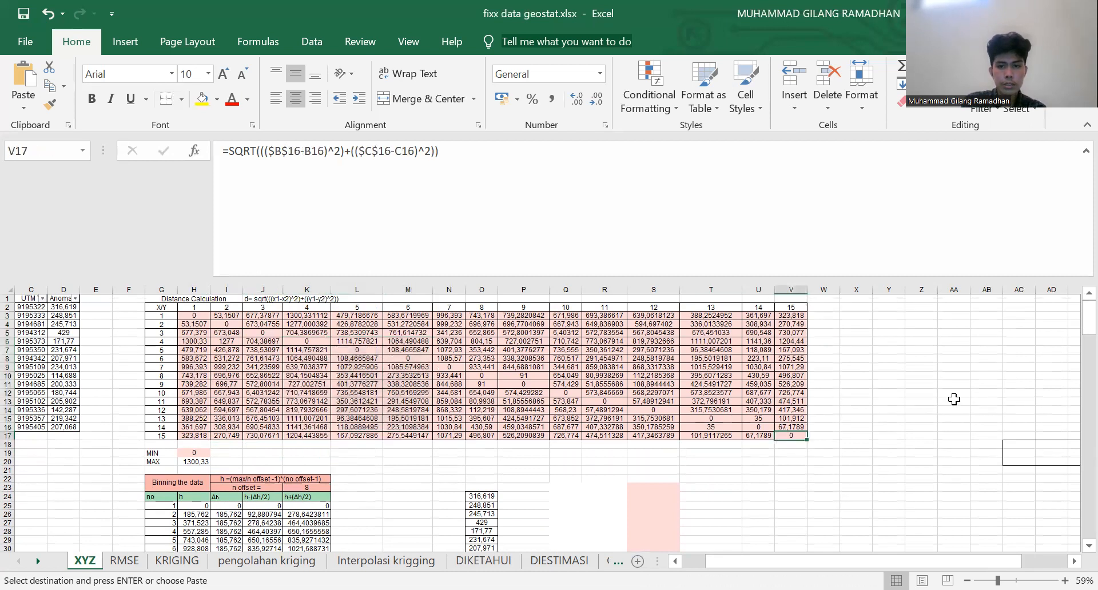
Examine the first Distance value in I35, the (zi-zj)^2 heading in J34 and the zi and zj values in row 35
scroll(1071, 316, down, 11)
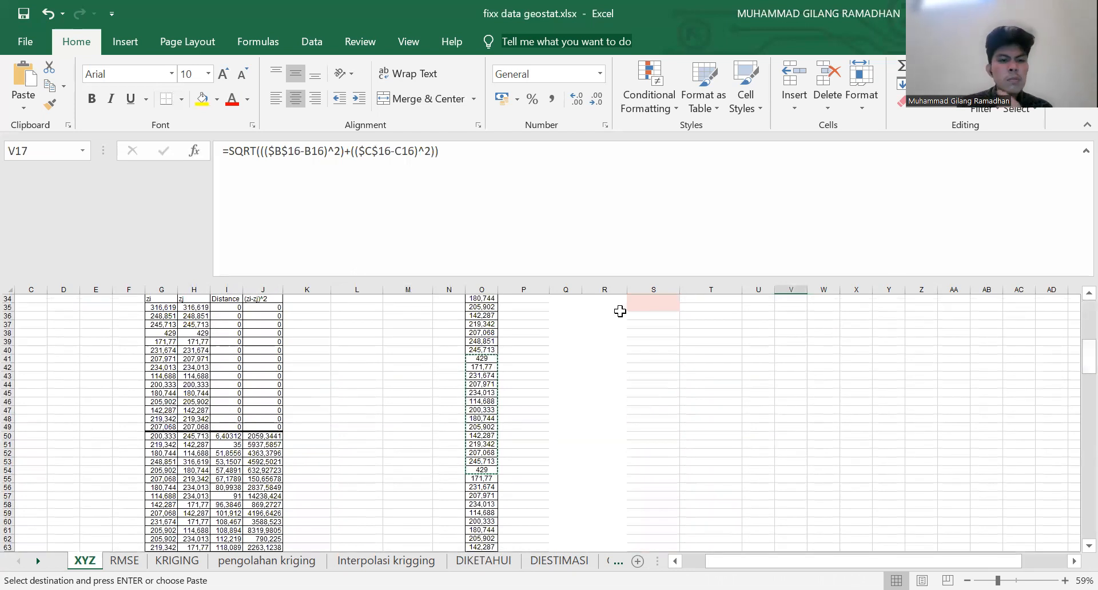
click(227, 308)
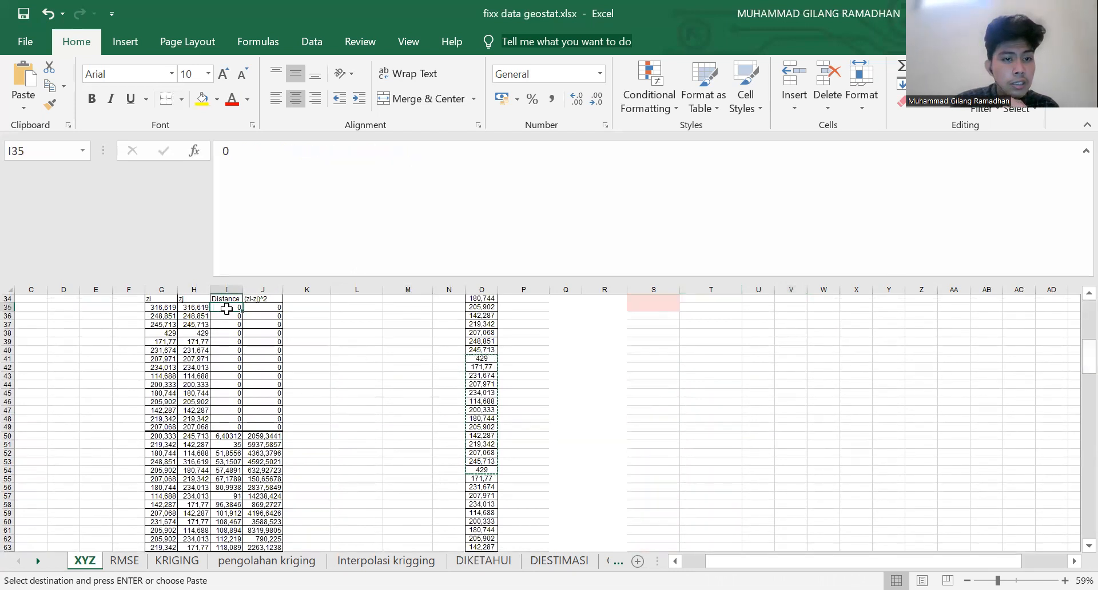
click(268, 300)
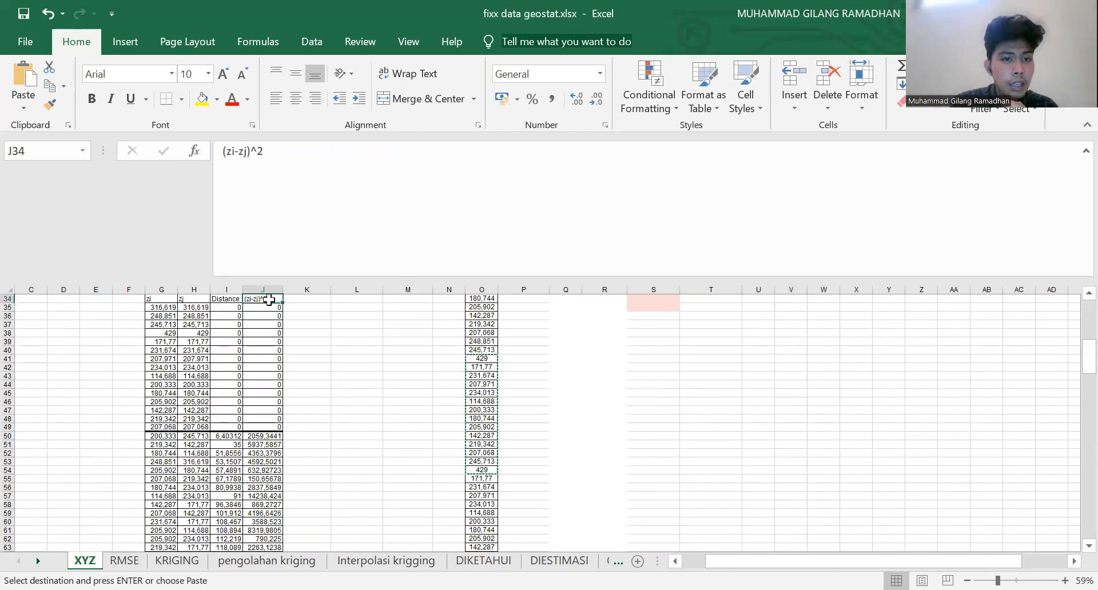
drag(162, 315, 186, 309)
click(187, 308)
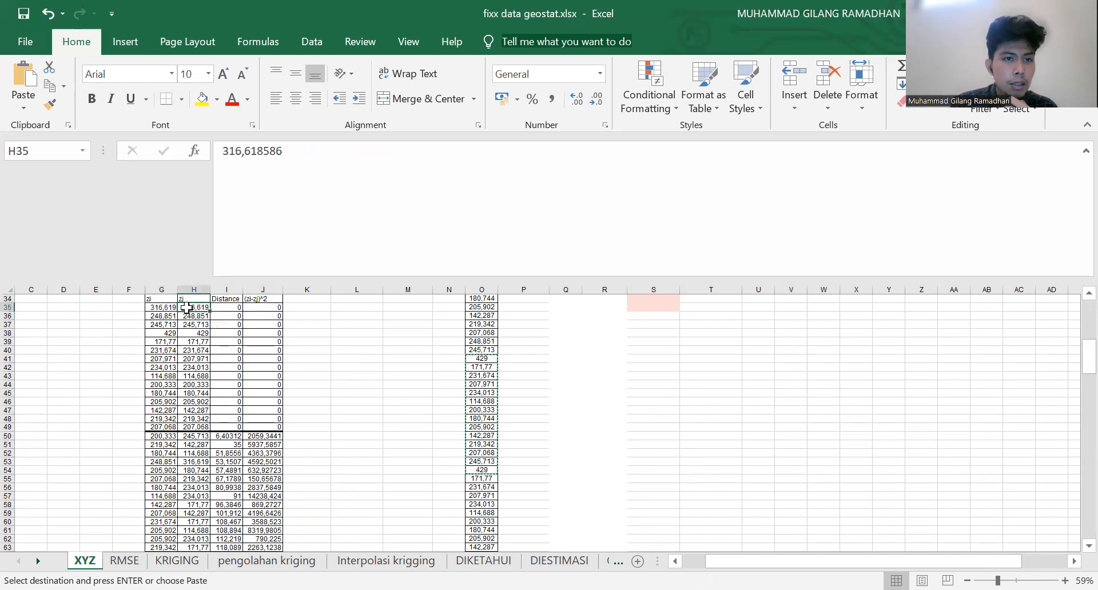
click(340, 360)
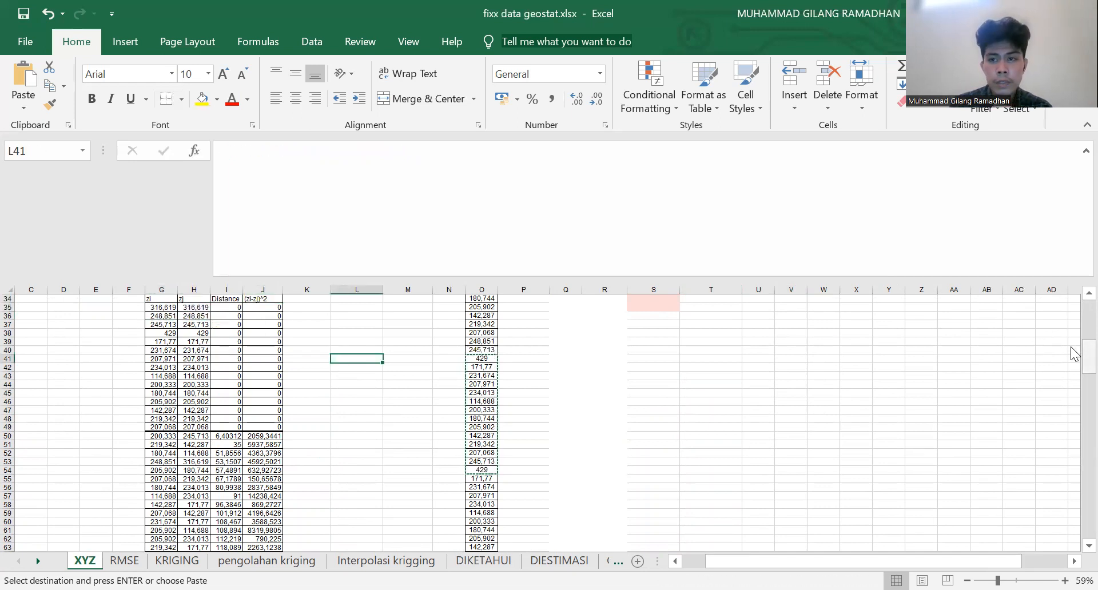
Compare the first bin's h+(Δh/2) limit in K25 with the last distance of the first group in I49
mouse_move(1070, 346)
mouse_down()
mouse_move(1071, 337)
mouse_move(1071, 349)
mouse_up()
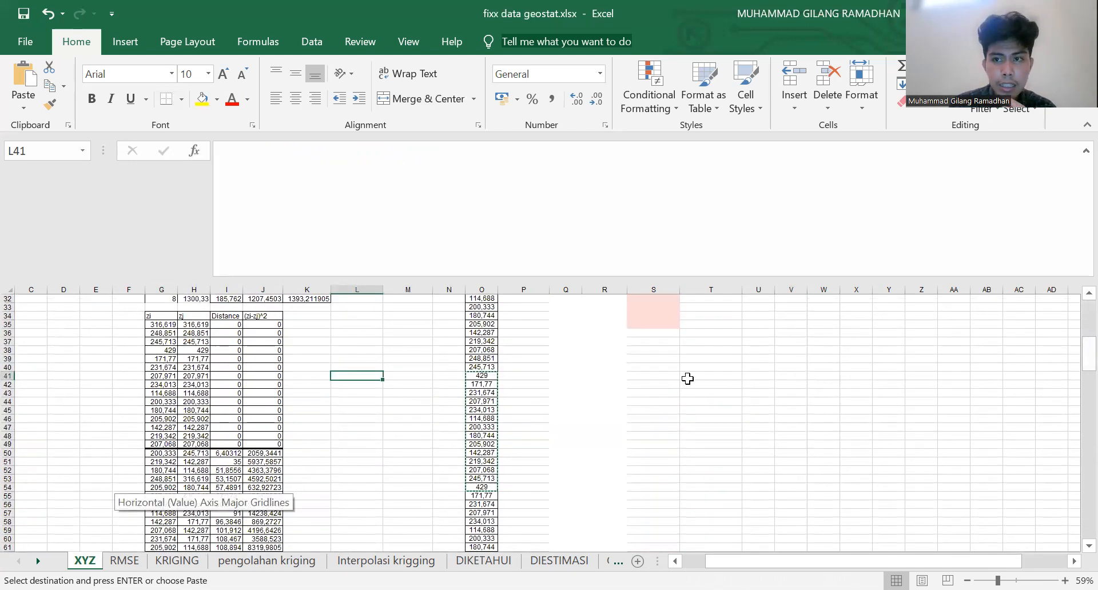
mouse_move(1072, 339)
mouse_down()
mouse_move(1071, 325)
mouse_move(1071, 334)
mouse_up()
click(303, 299)
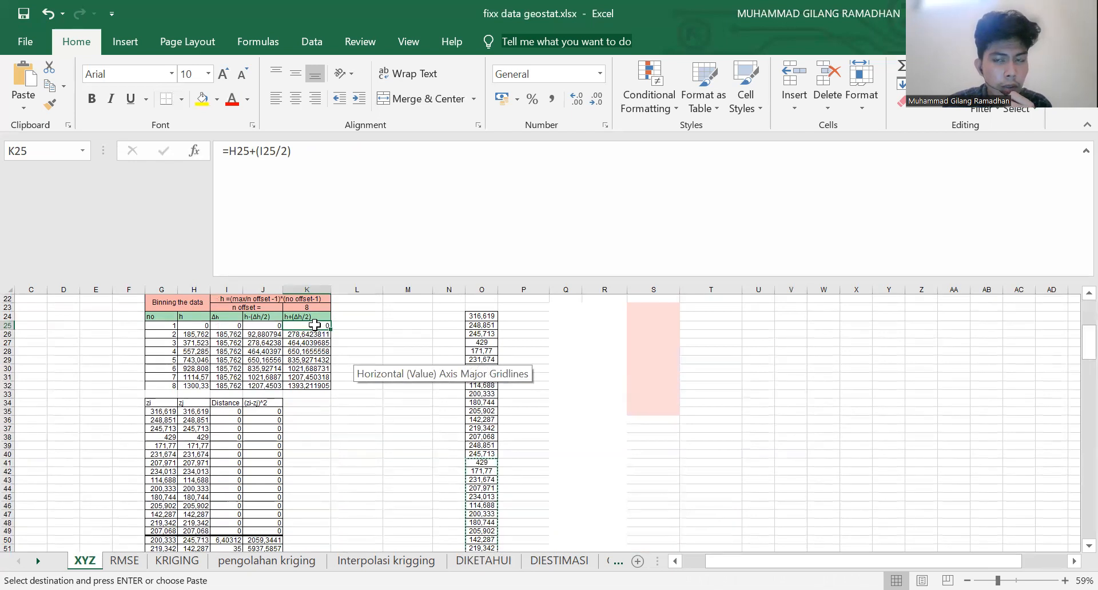
click(224, 531)
click(304, 326)
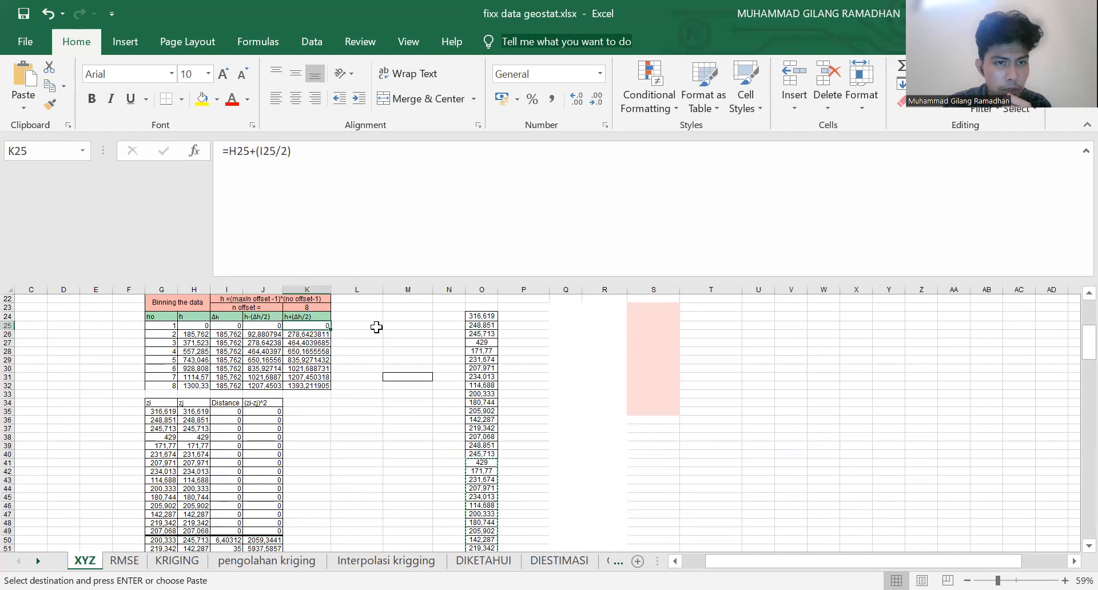
Compare the second bin's limit in K26 with the distances around I71 and review the remaining distance groups down to row 154
mouse_move(1089, 344)
mouse_down()
mouse_move(1073, 366)
mouse_move(1071, 340)
mouse_up()
click(312, 392)
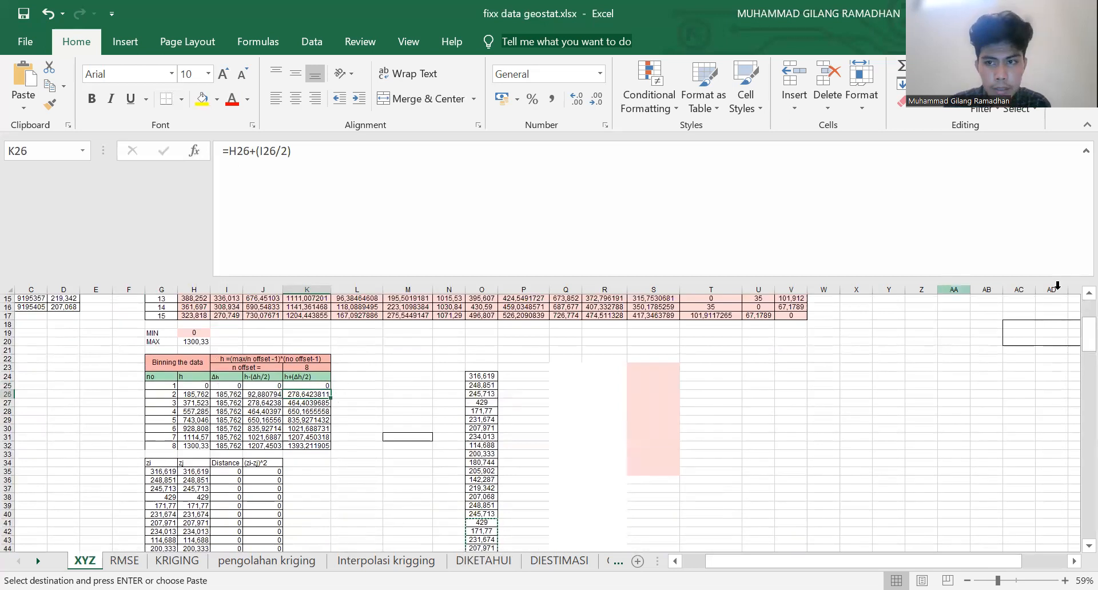
drag(1088, 335, 1074, 367)
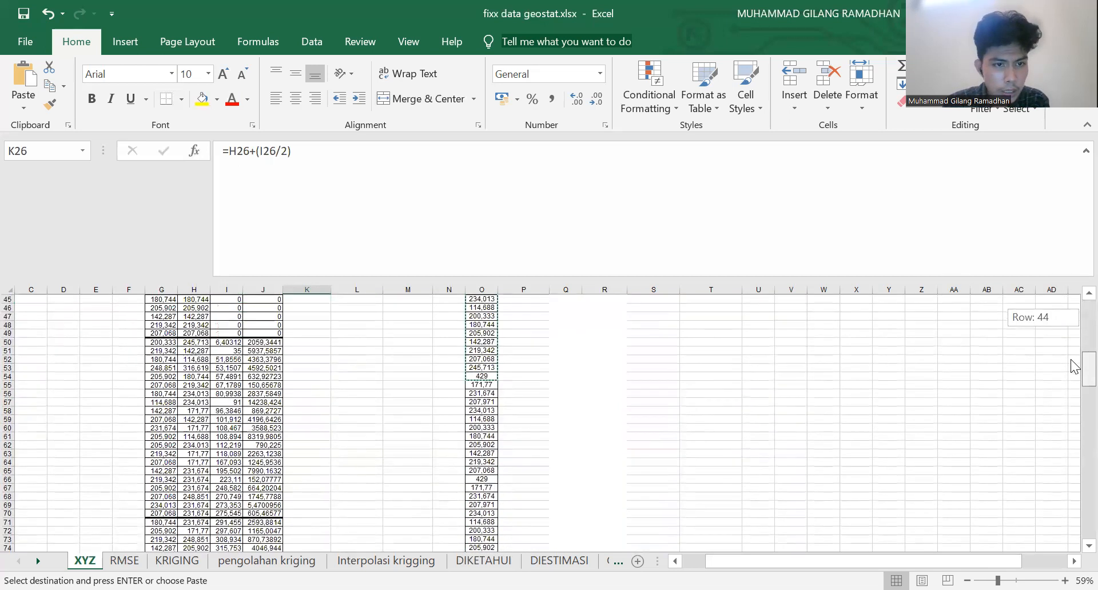
scroll(354, 509, down, 2)
click(231, 461)
key(Down)
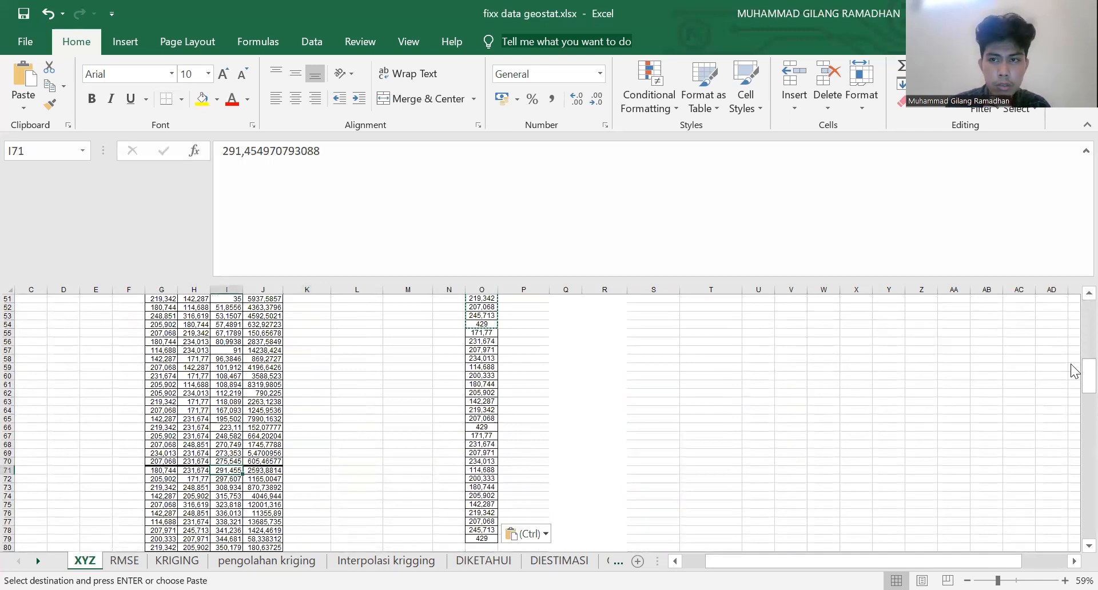
drag(1072, 371, 1071, 423)
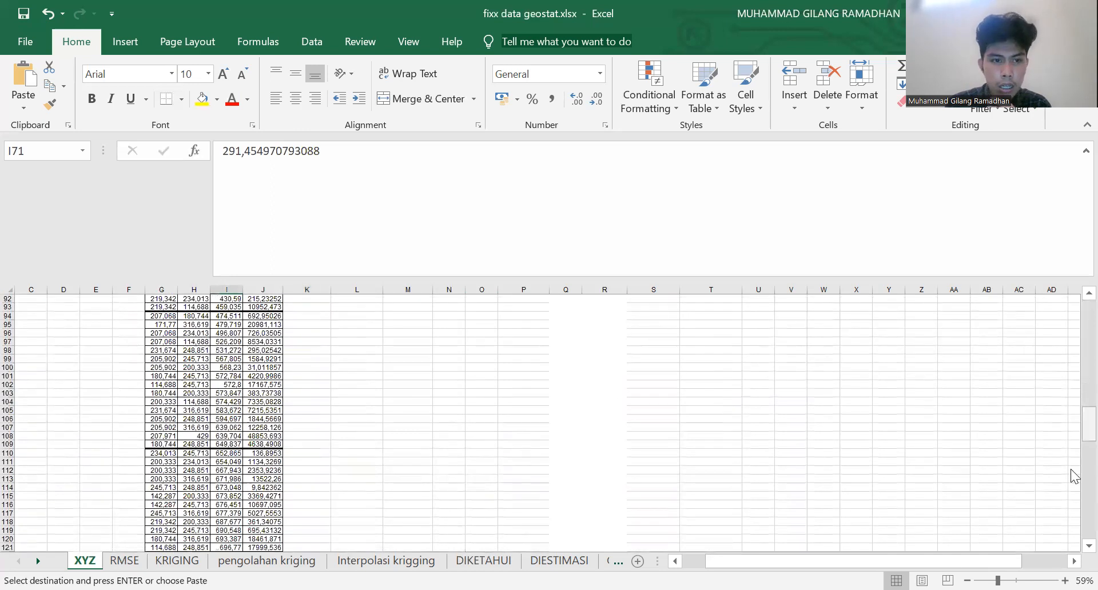
scroll(1071, 469, down, 13)
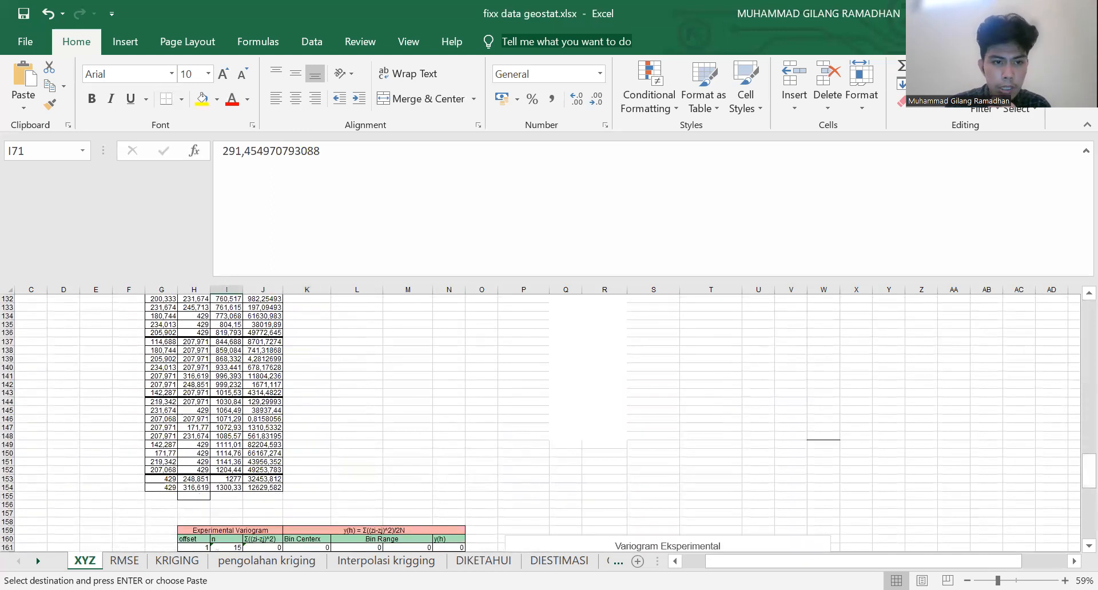
Inspect the last distance in I154, then the Experimental Variogram heading and the y(h) = Σ((zi-zj)^2)/2N formula heading in row 159
click(224, 488)
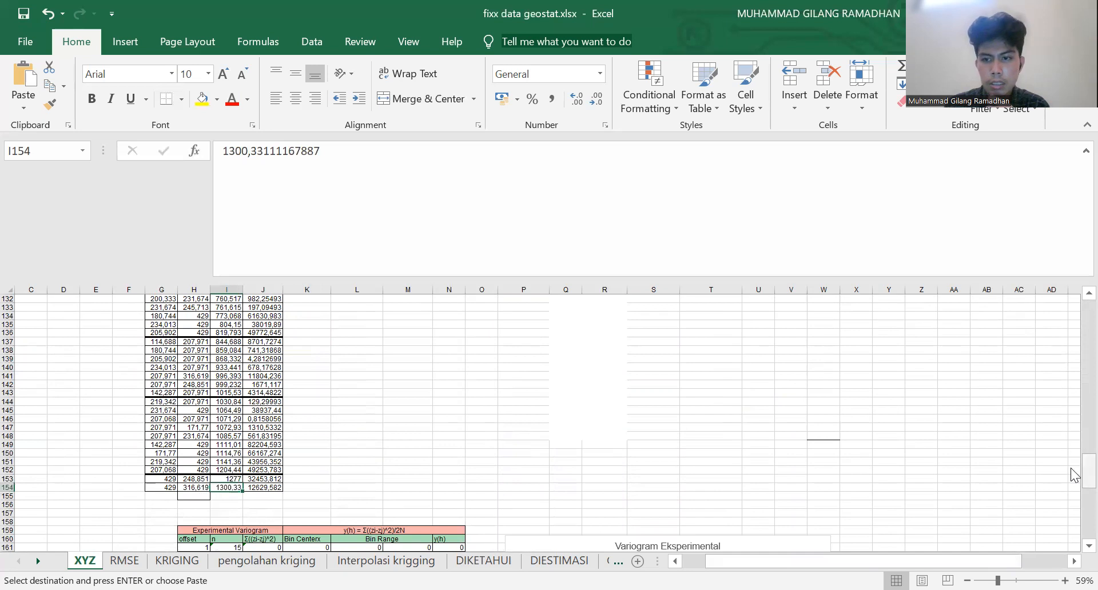
drag(1070, 471, 1071, 492)
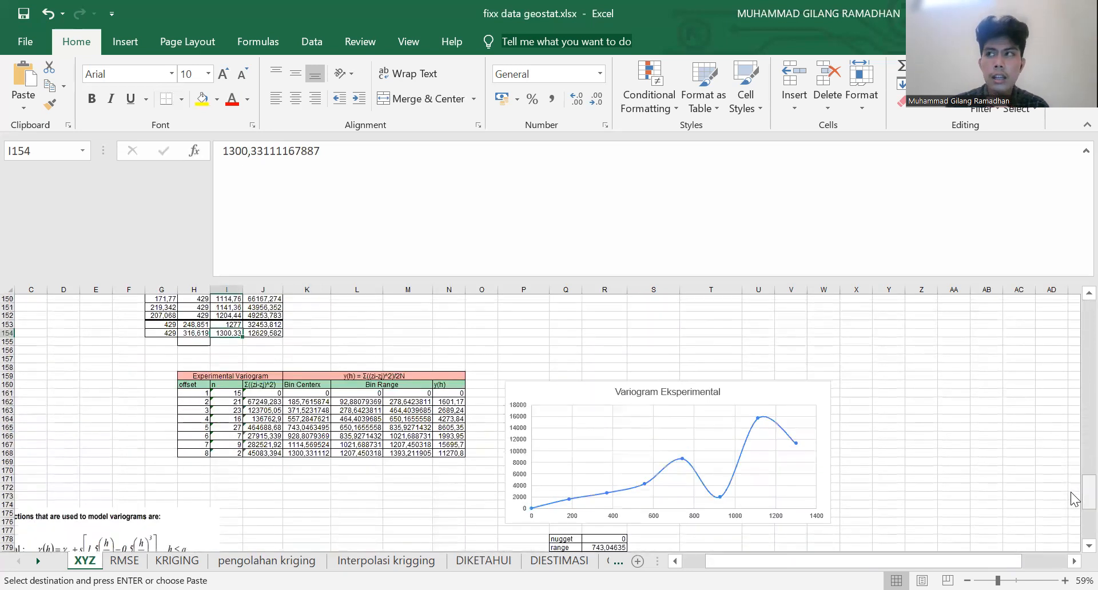
click(234, 374)
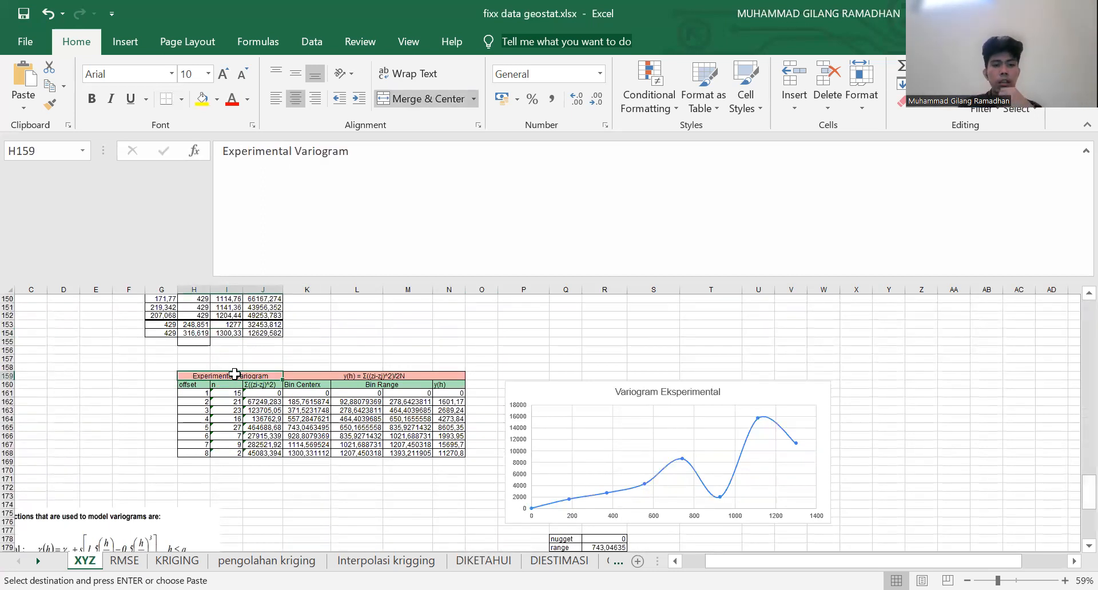
click(355, 375)
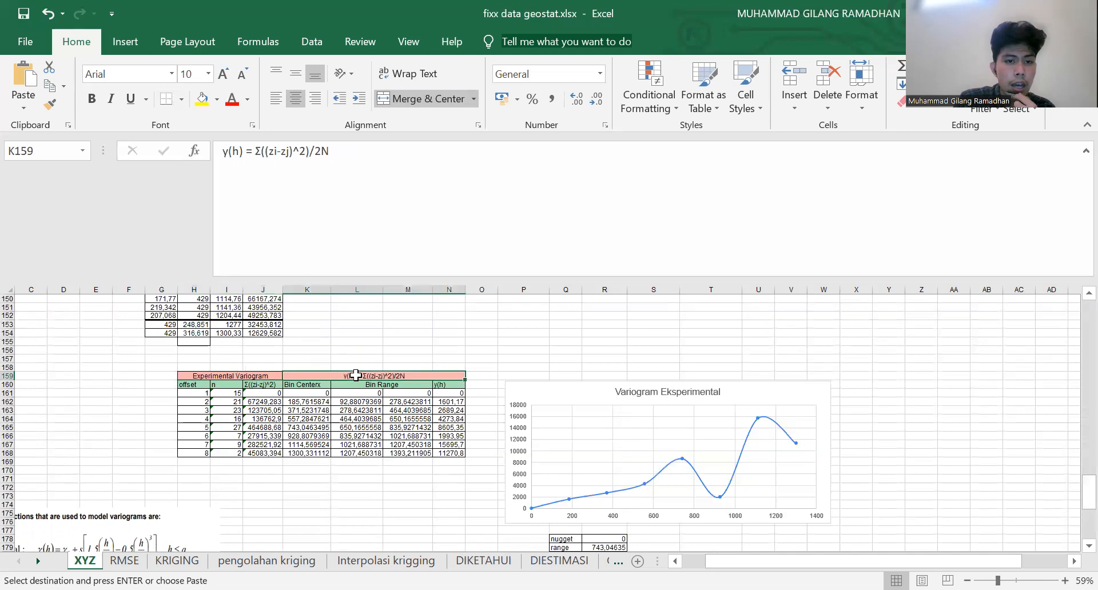
Examine the COUNT formulas for n in I161 to I168 and compare I168 with the distance group I153:I154
click(227, 393)
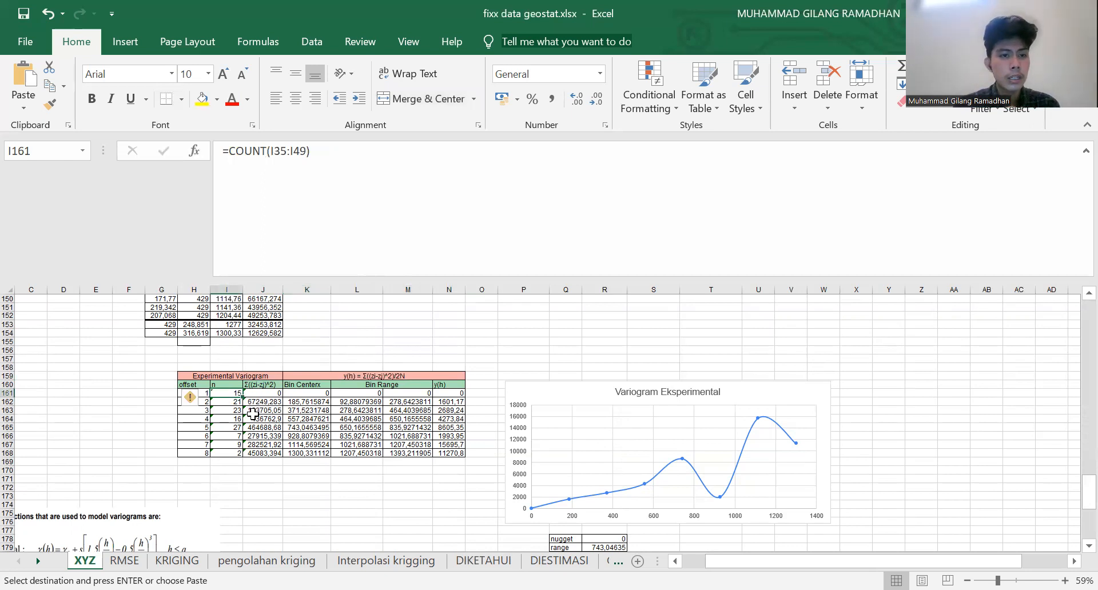
drag(227, 395, 227, 453)
key(ctrl+v)
click(224, 394)
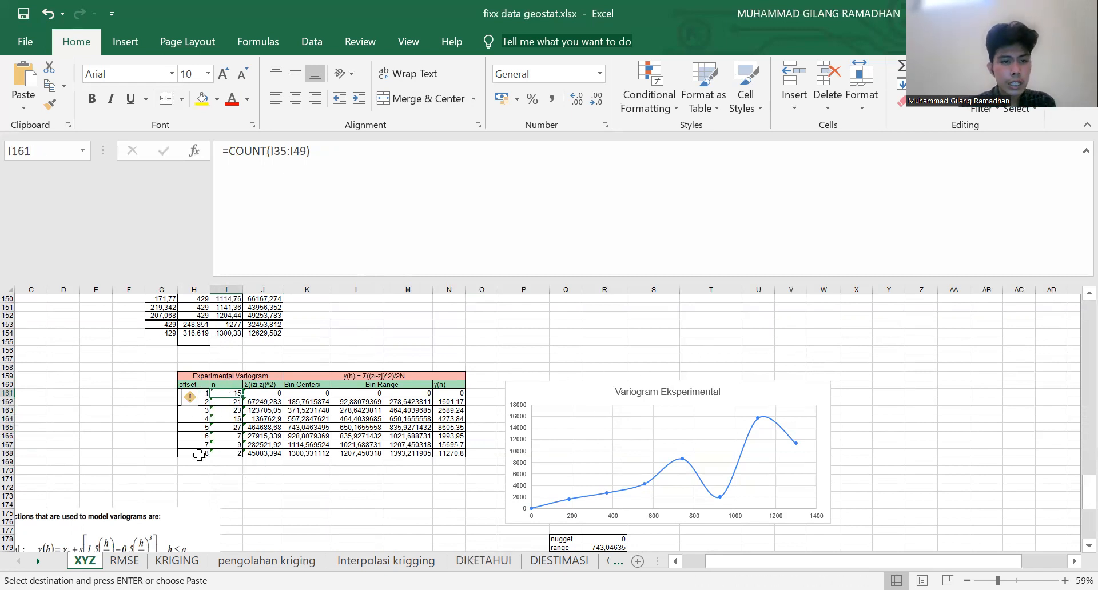
click(225, 452)
key(ctrl+v)
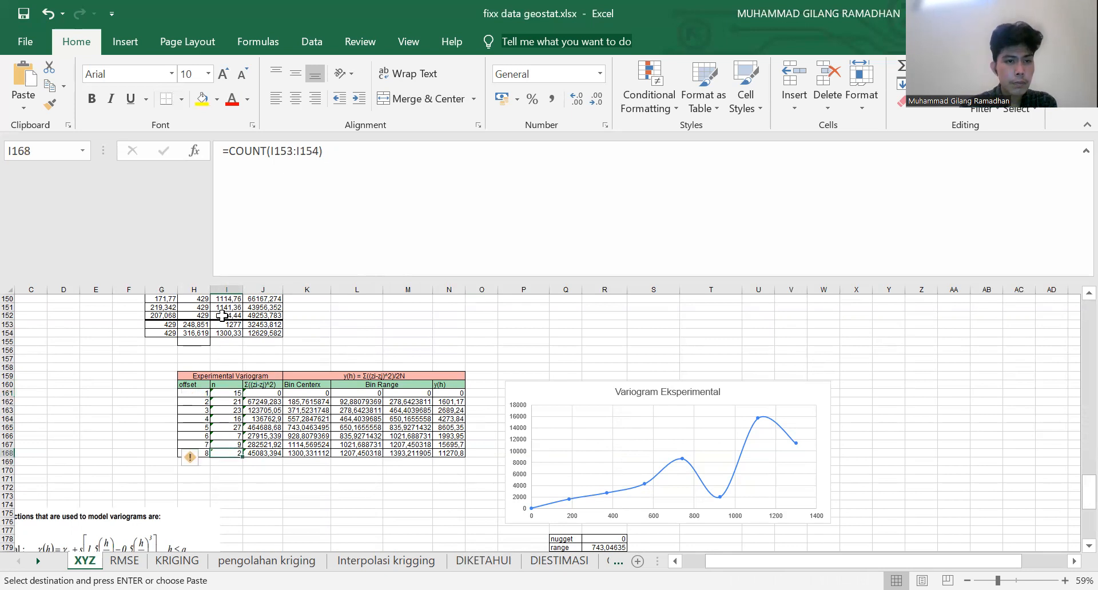
drag(221, 325, 223, 334)
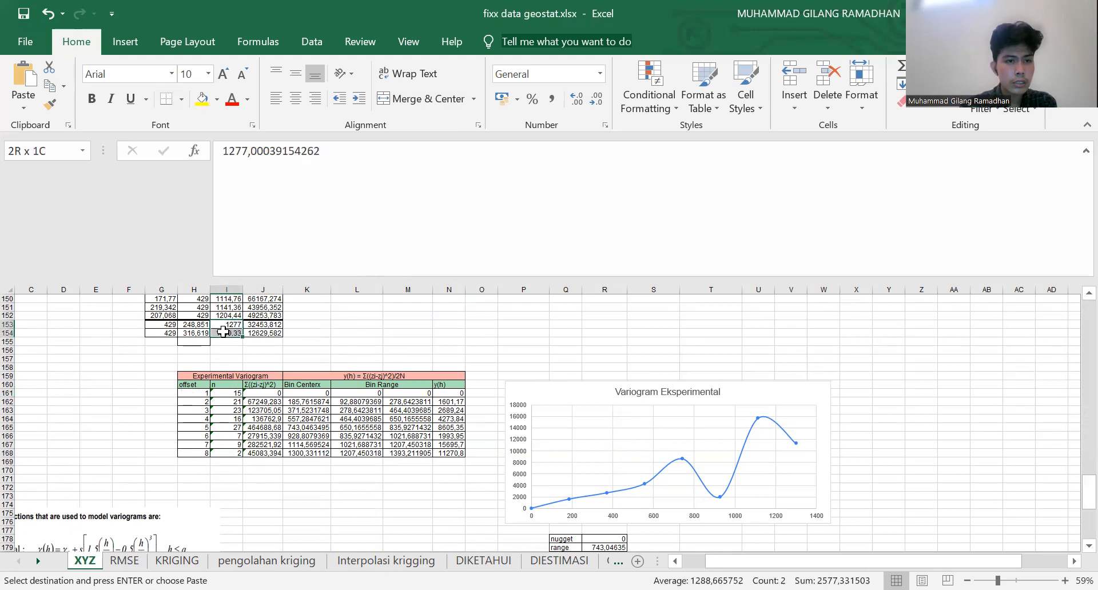
key(ctrl+v)
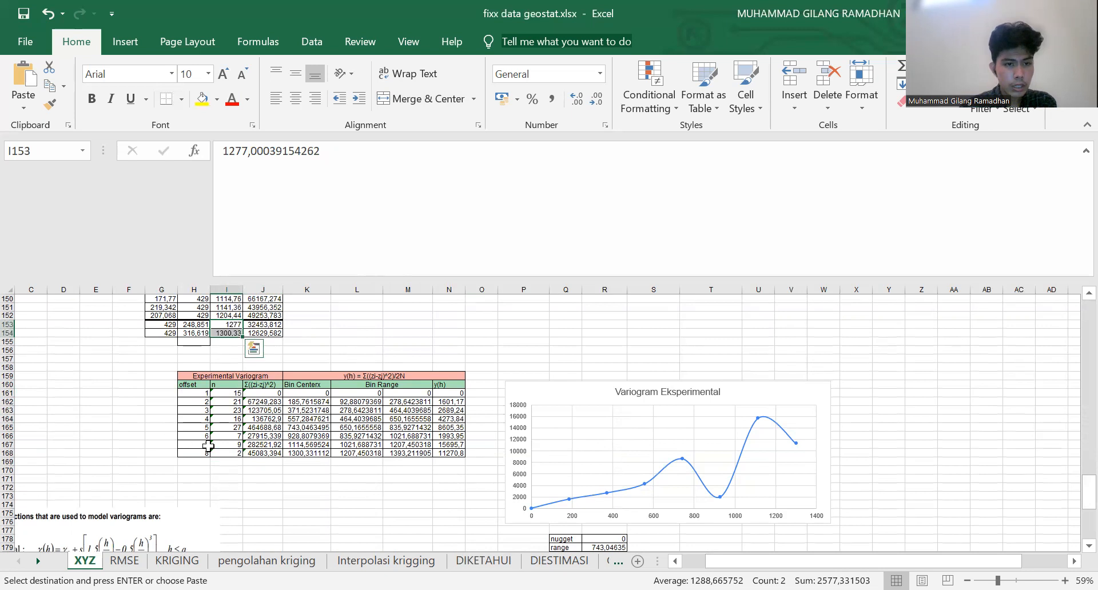
Go through the distances of the seventh offset group in column I, down to I152
drag(1089, 491, 1088, 482)
click(228, 325)
key(Down)
key(Down)
key(Down)
key(Down)
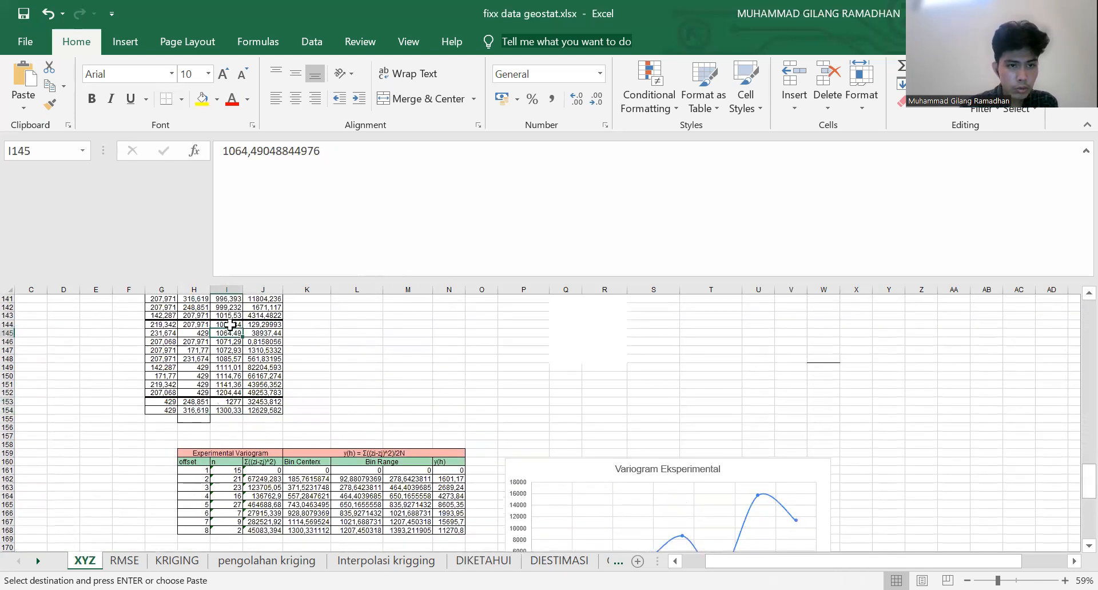
key(Down)
key(Down)
key(Down)
key(Down)
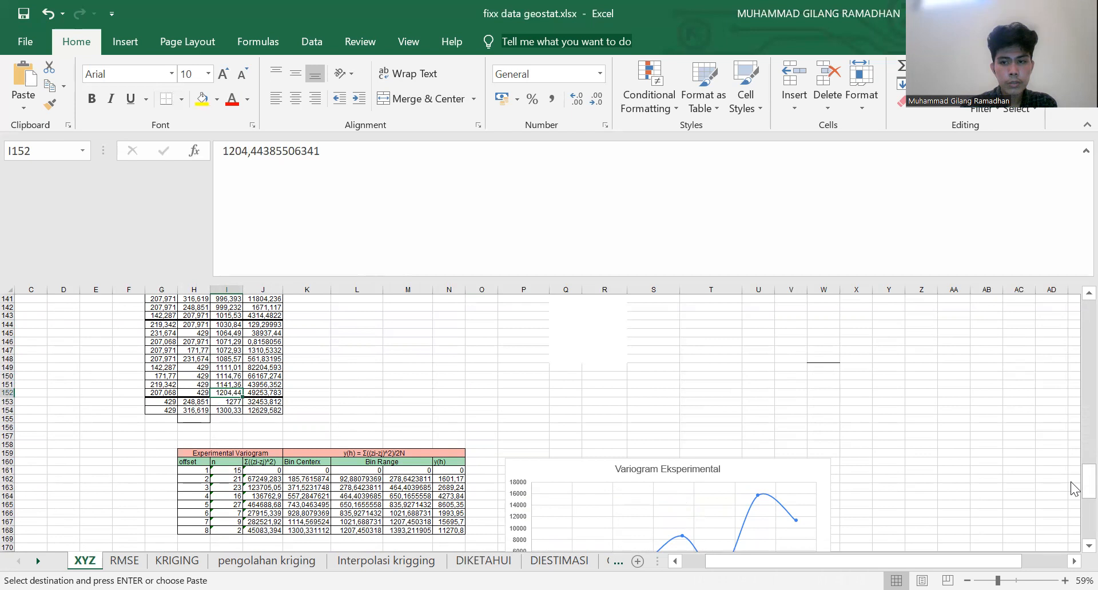
Examine the Σ((zi-zj)^2) SUM formula in J161 and the first Bin Centerx value in K161
scroll(266, 444, down, 1)
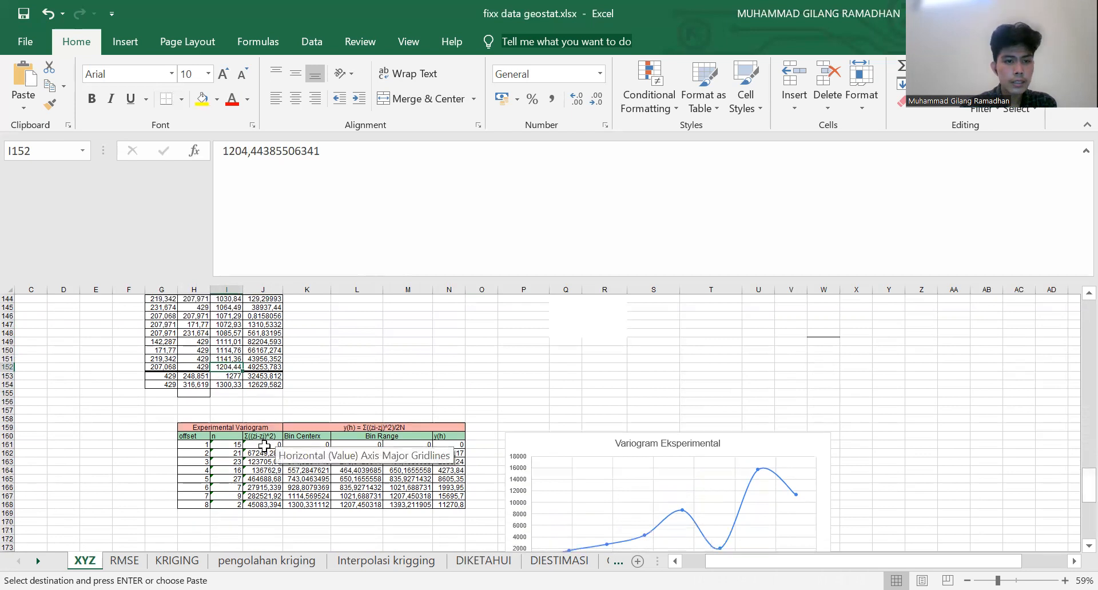
click(264, 446)
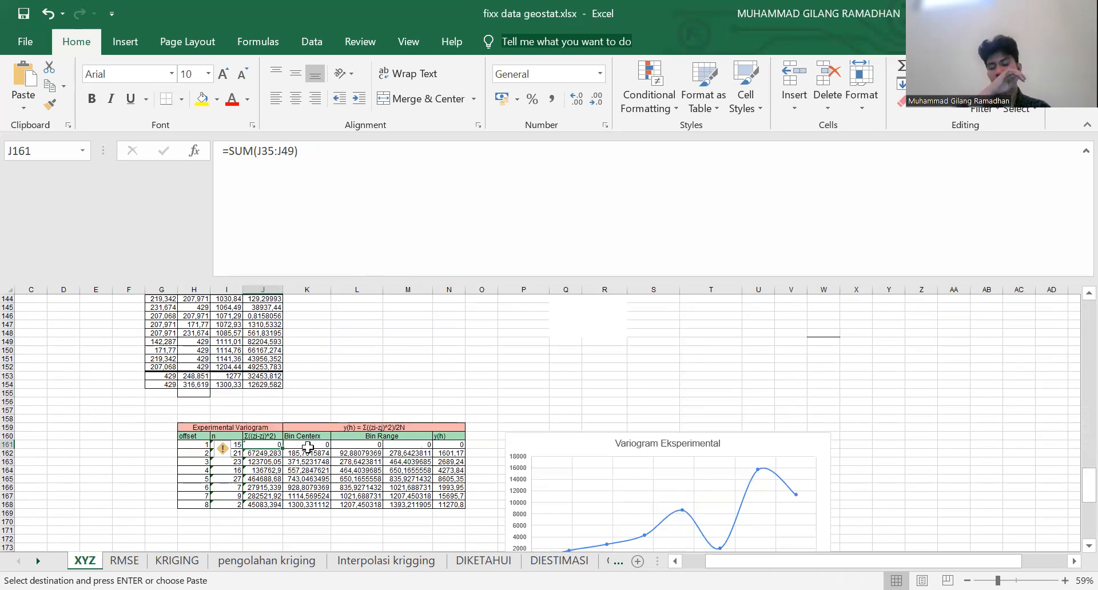
click(308, 446)
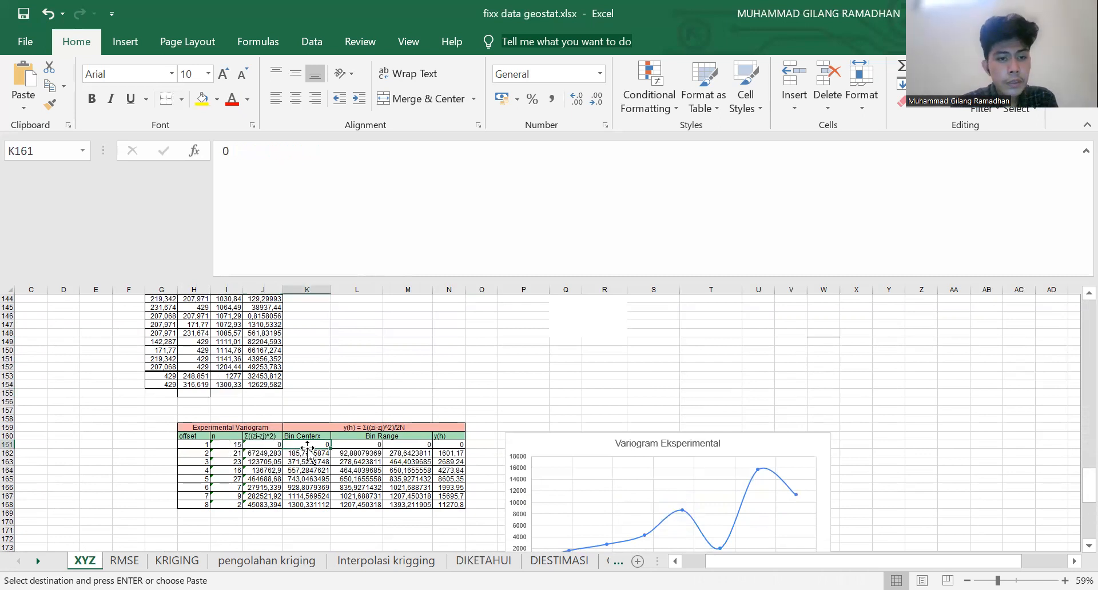
key(Left)
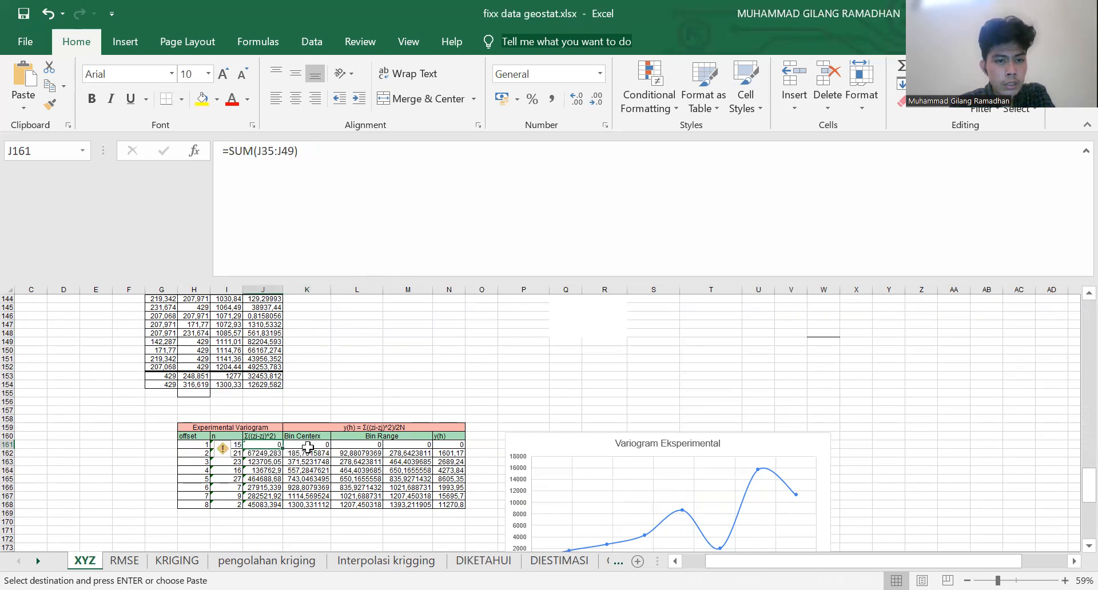
Go through the Bin Centerx values K161 to K168 and compare them with the h values H26:H32 in the binning table
click(308, 444)
key(Down)
key(Down)
key(Down)
key(Down)
key(Down)
key(Down)
key(Down)
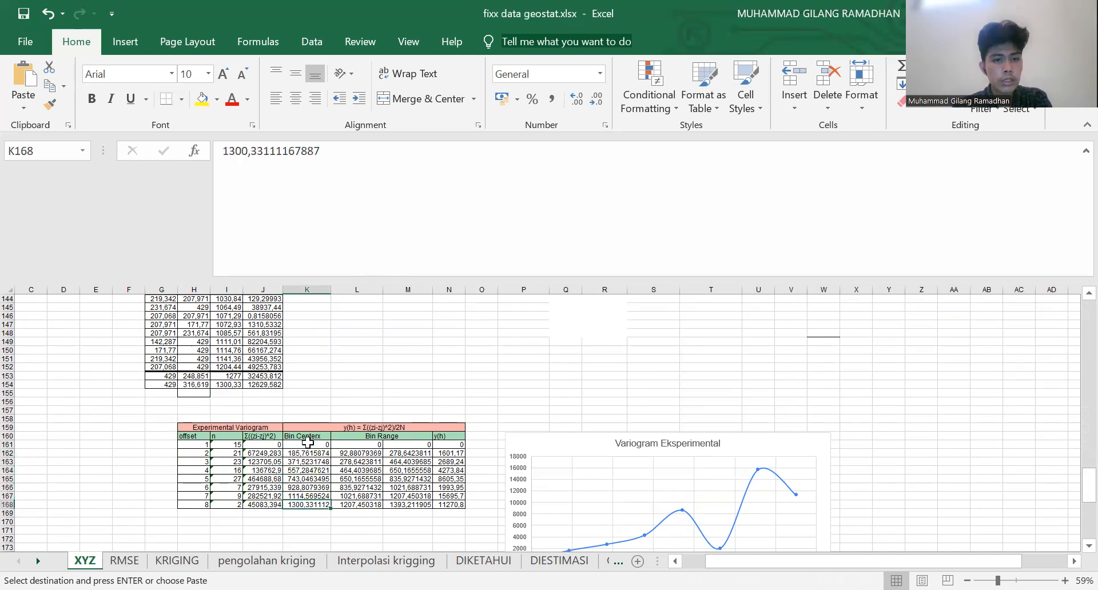
drag(1071, 486, 1070, 334)
drag(228, 405, 235, 460)
click(201, 405)
drag(201, 406, 197, 456)
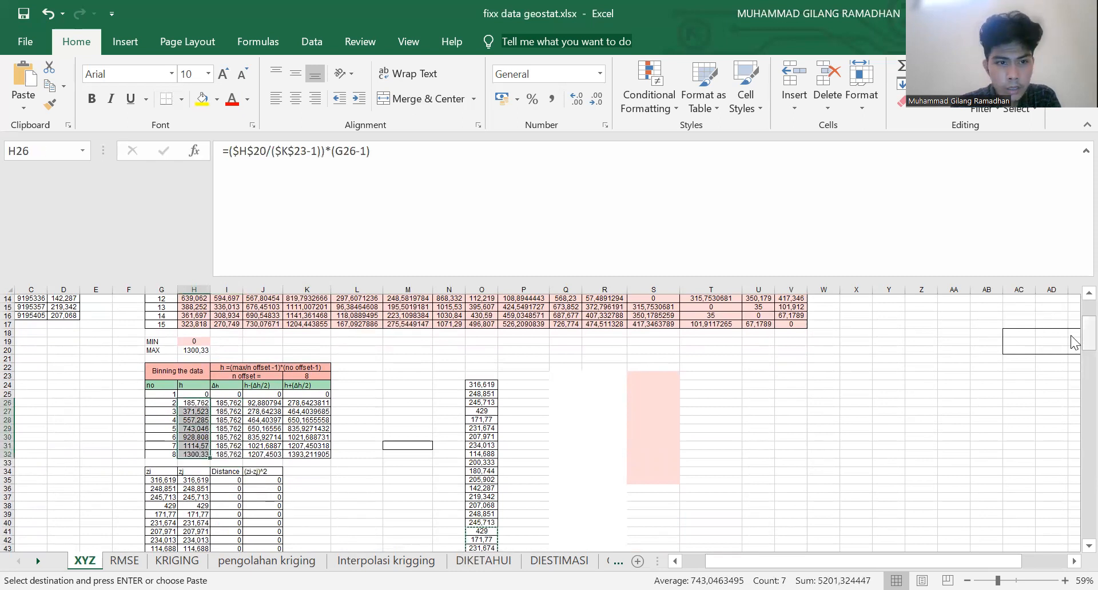
Compare the Bin Range value in L162 with the h-(Δh/2) and h+(Δh/2) limits in columns J and K of the binning table
drag(1071, 453, 363, 444)
click(359, 384)
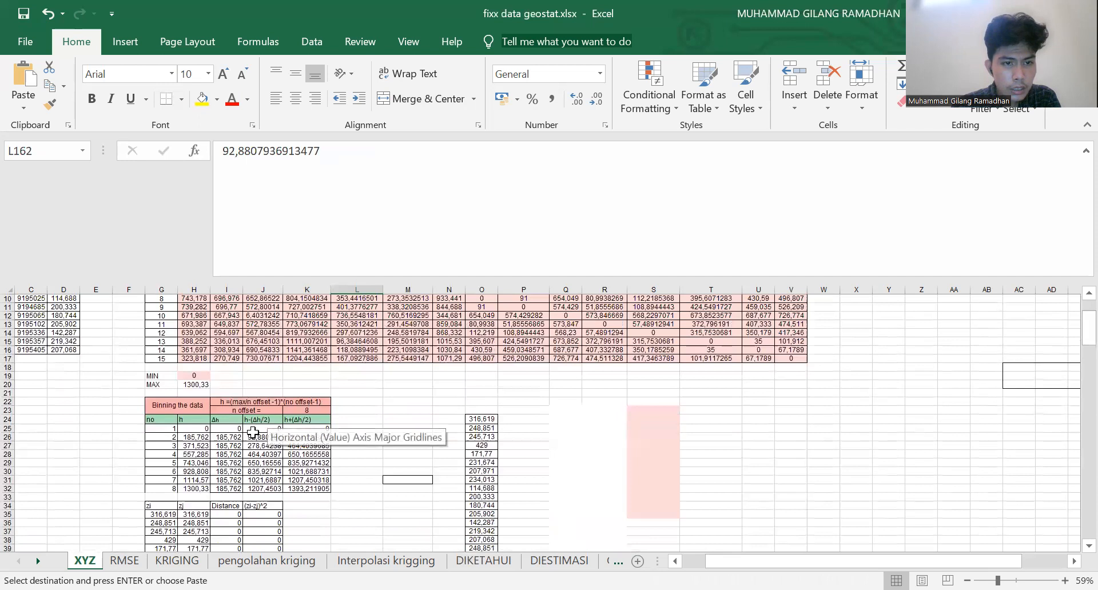
click(257, 430)
drag(257, 433, 342, 475)
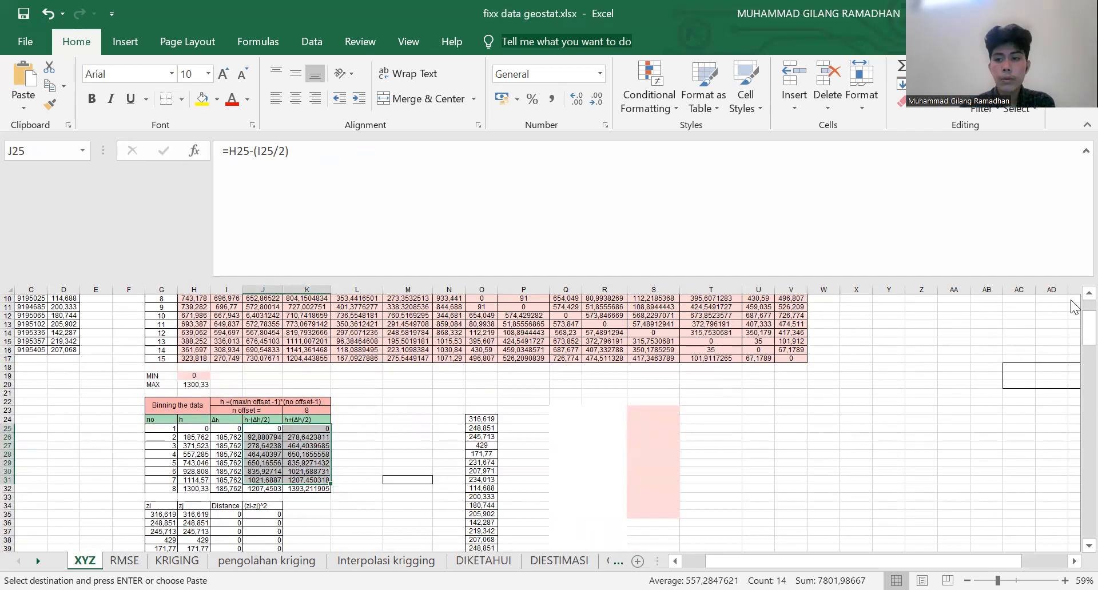
Check the y(h) = Σ((zi-zj)^2)/2N heading in K159 against the y(h) cells from N161 to N168
drag(1070, 321, 1075, 445)
scroll(1070, 481, down, 12)
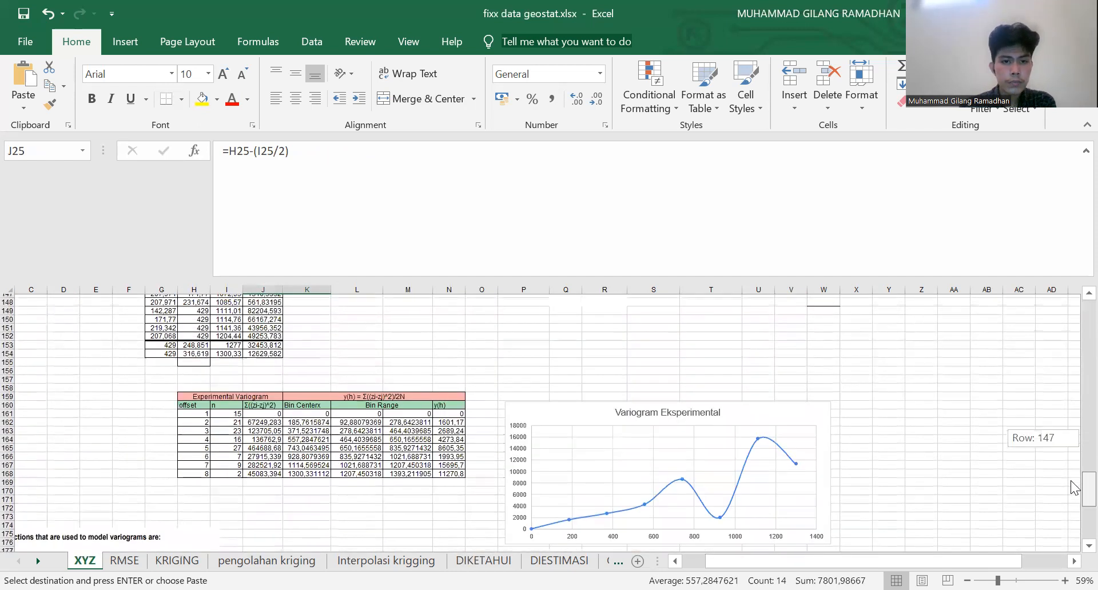
click(457, 410)
click(396, 393)
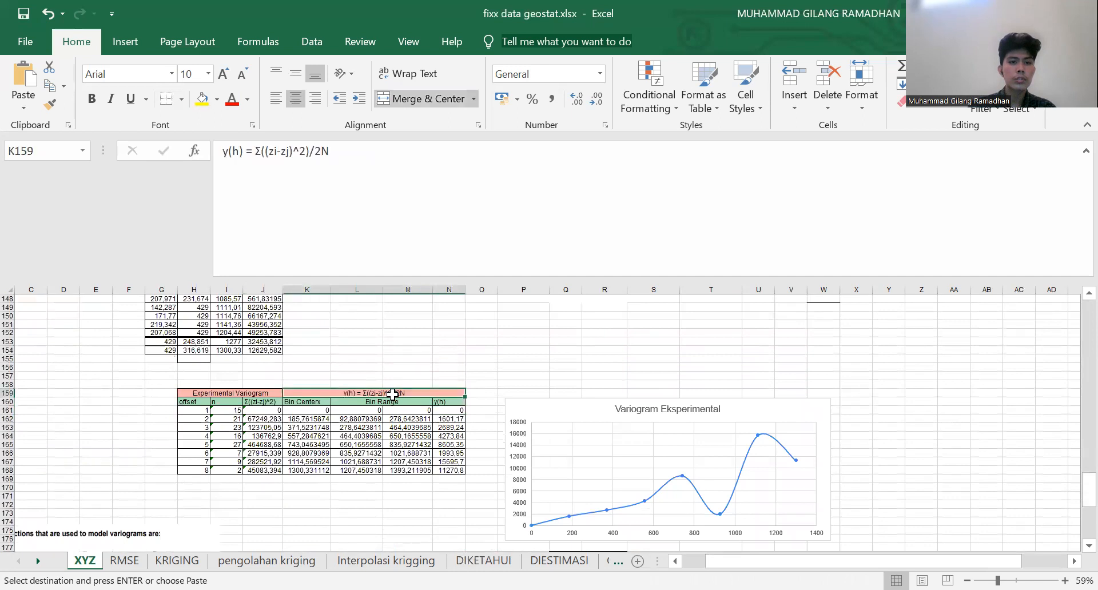
click(450, 410)
click(452, 469)
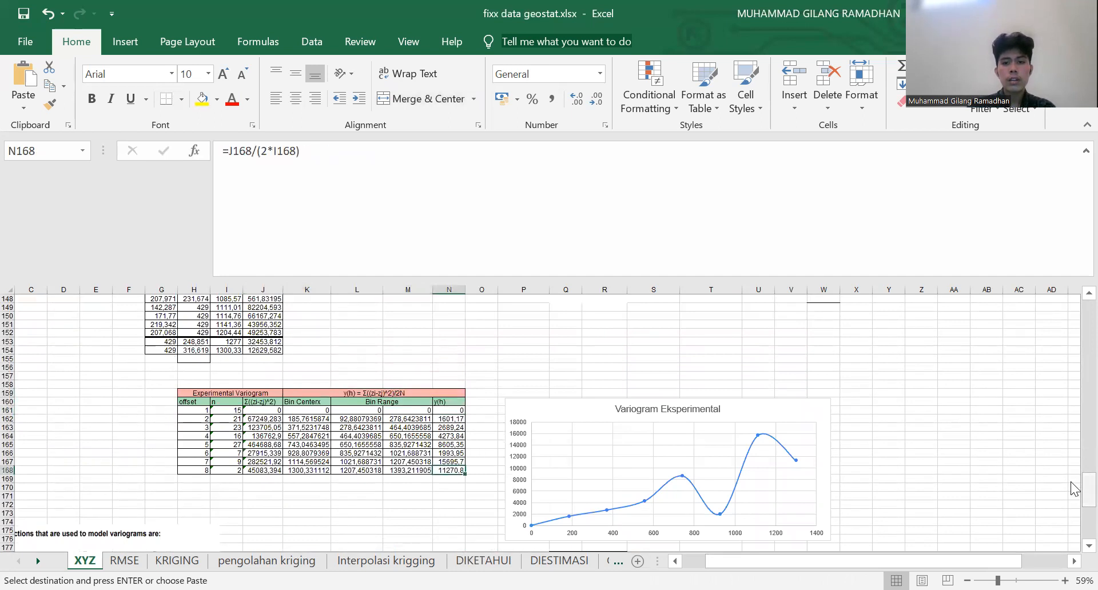
Examine the Variogram Eksperimental chart and its source data in the y(h) and Bin Centerx columns
scroll(645, 372, down, 2)
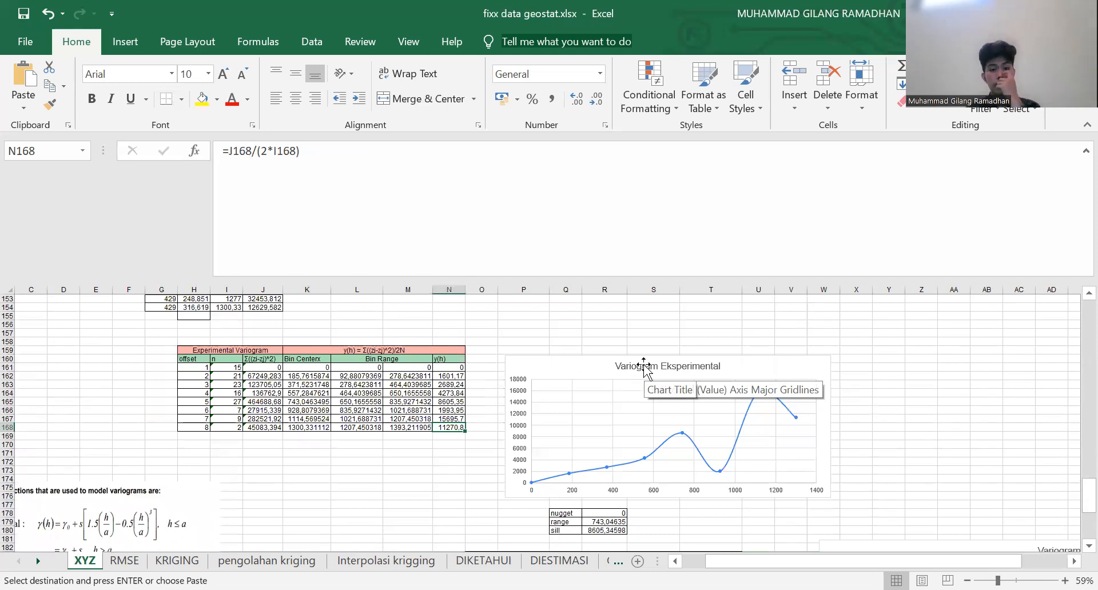
click(678, 457)
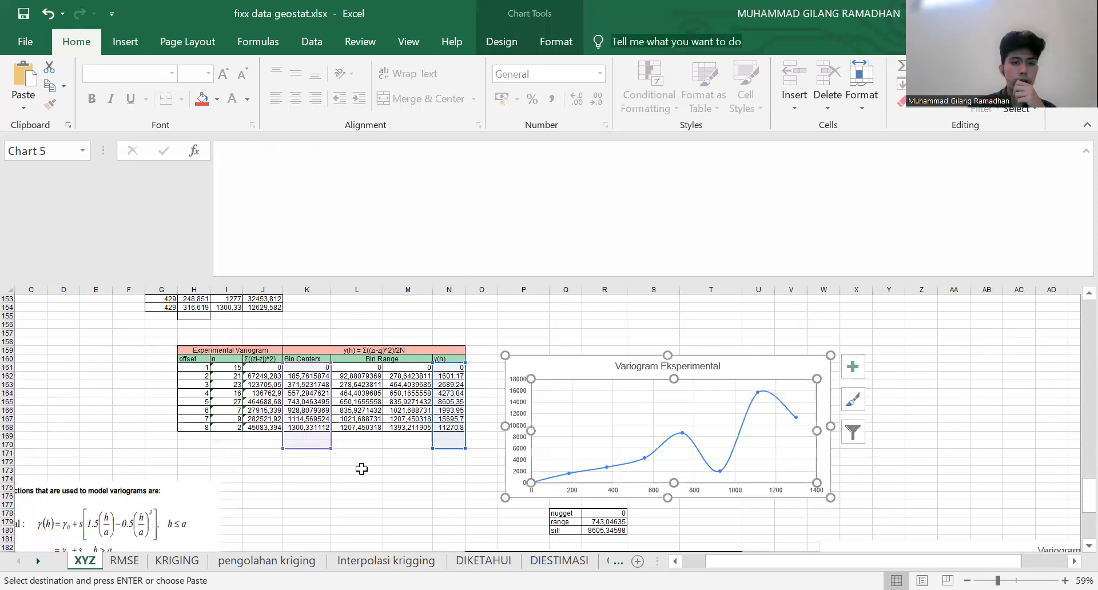
click(362, 469)
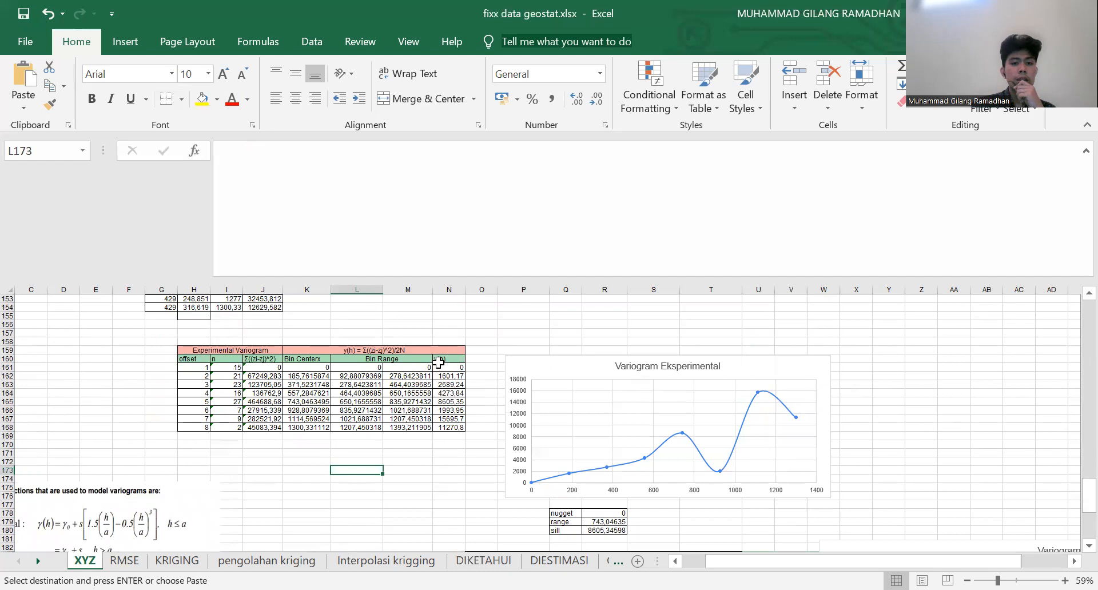
click(439, 365)
drag(438, 365, 450, 436)
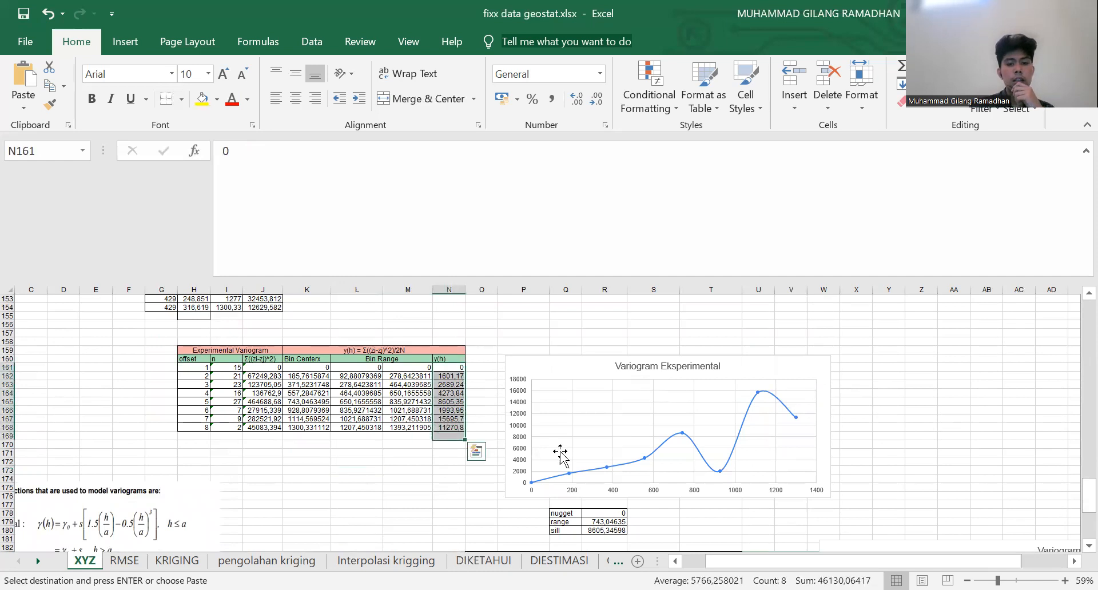
drag(316, 487, 312, 430)
click(311, 430)
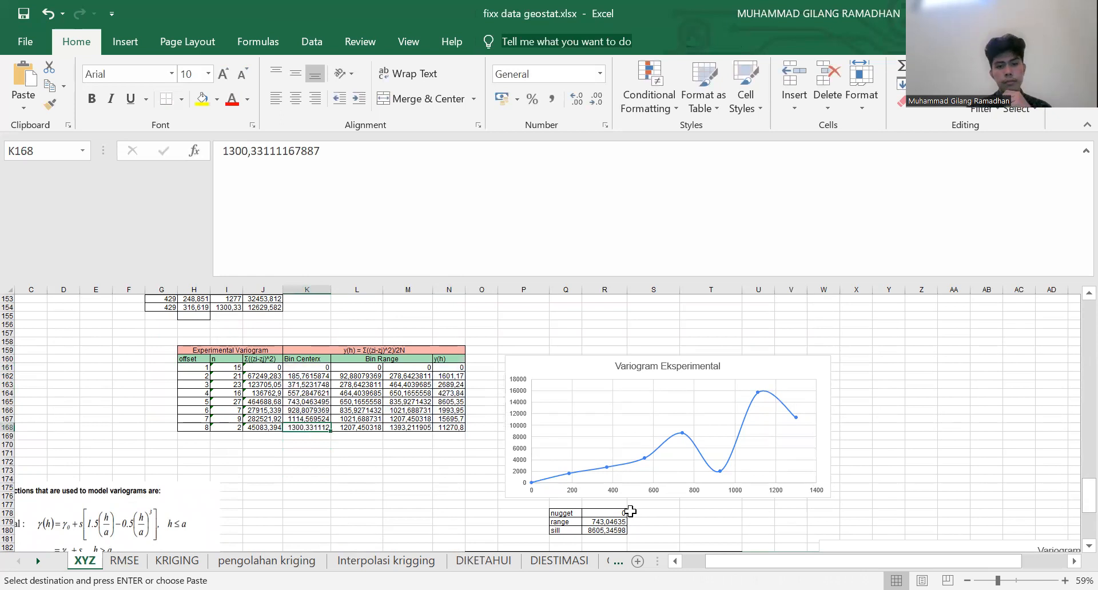
click(740, 454)
click(902, 460)
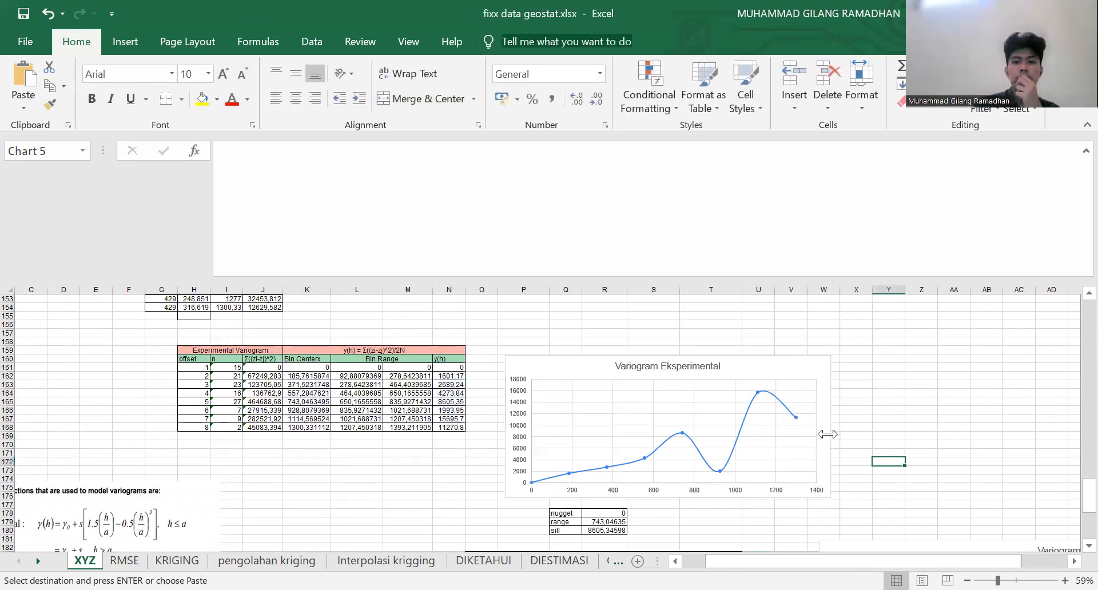
click(828, 434)
click(904, 465)
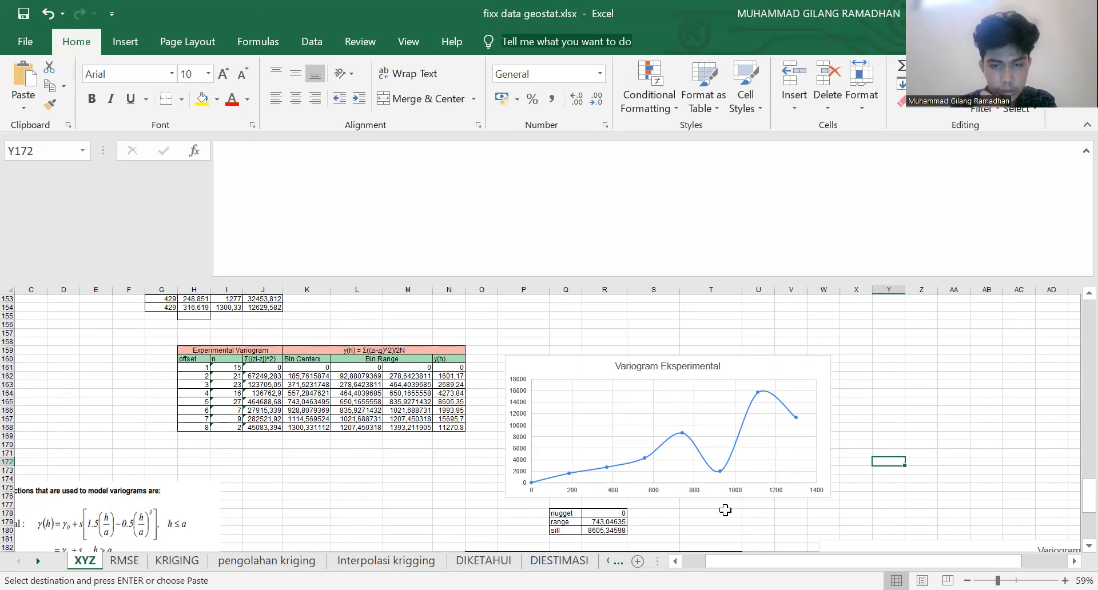
Review the nugget, range and sill labels in Q178:Q180 and the spherical, exponential and gaussian column headings
drag(1073, 488, 1073, 525)
click(566, 350)
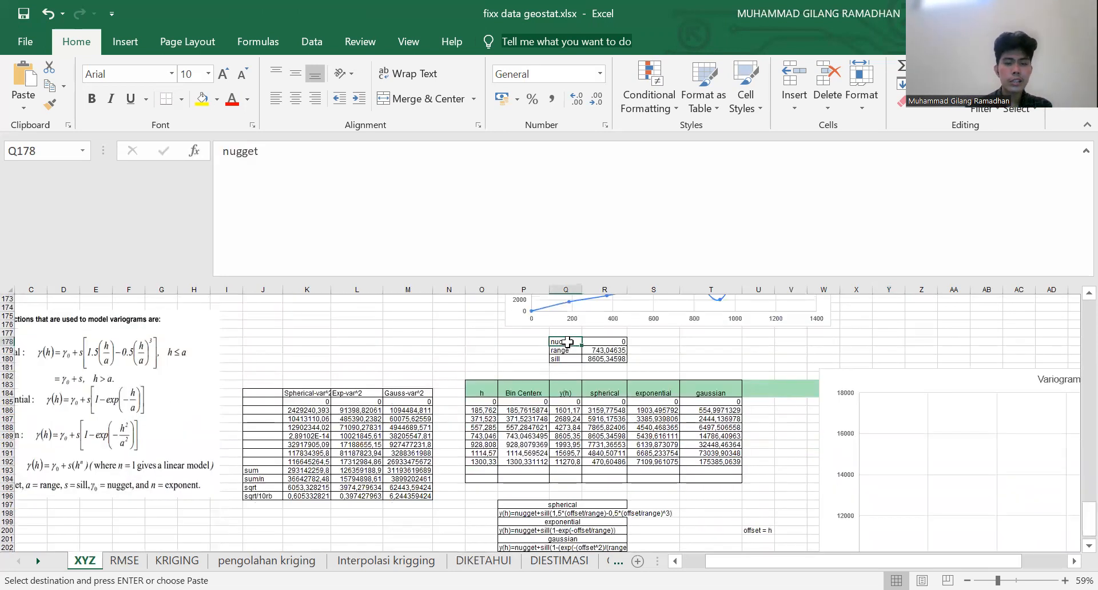
key(Down)
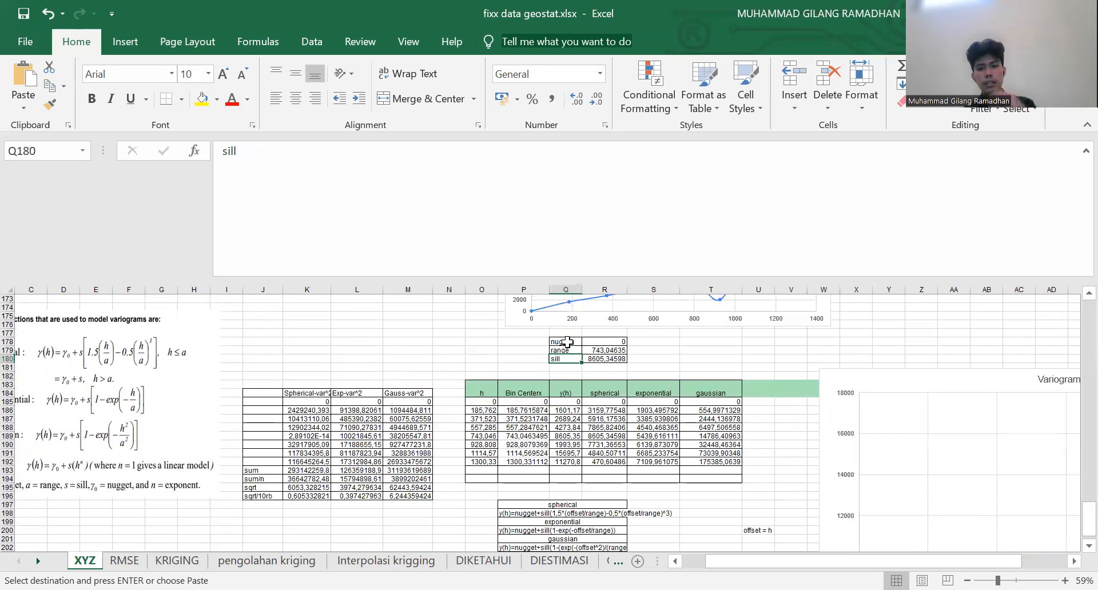
click(610, 387)
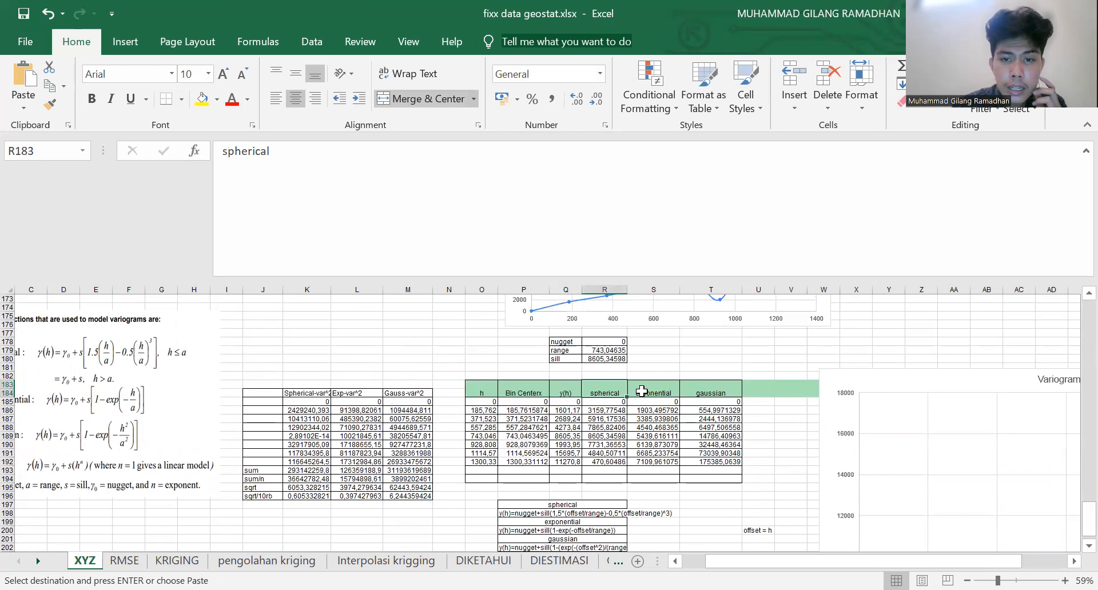
click(637, 389)
click(704, 386)
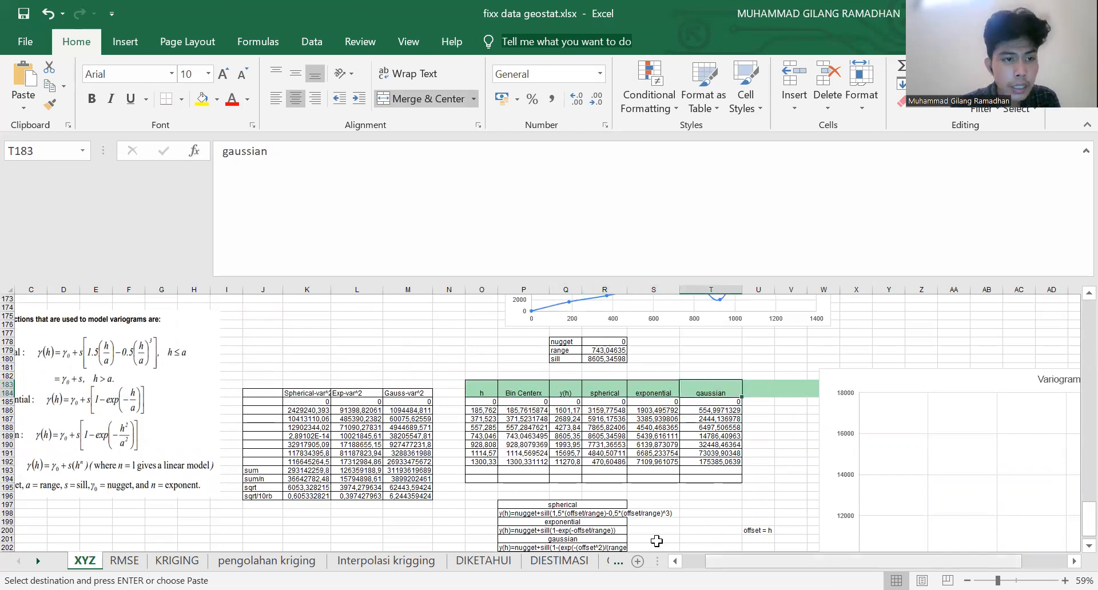
Examine the picture of the four main variogram functions and the h and Bin Centerx headings of the model table
click(103, 363)
click(129, 531)
click(188, 341)
click(579, 387)
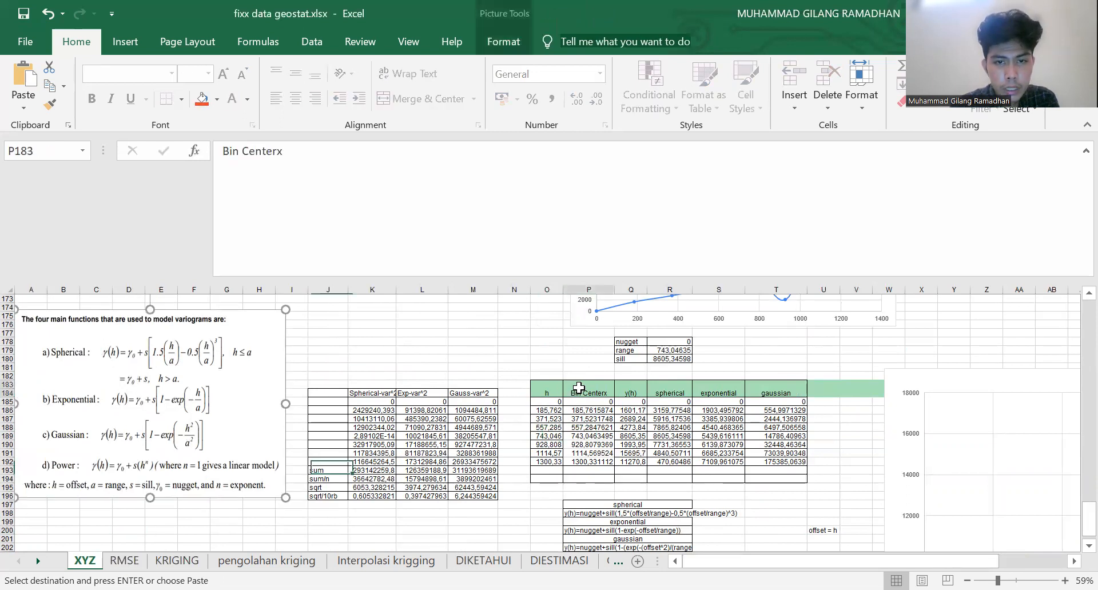
click(550, 393)
click(579, 393)
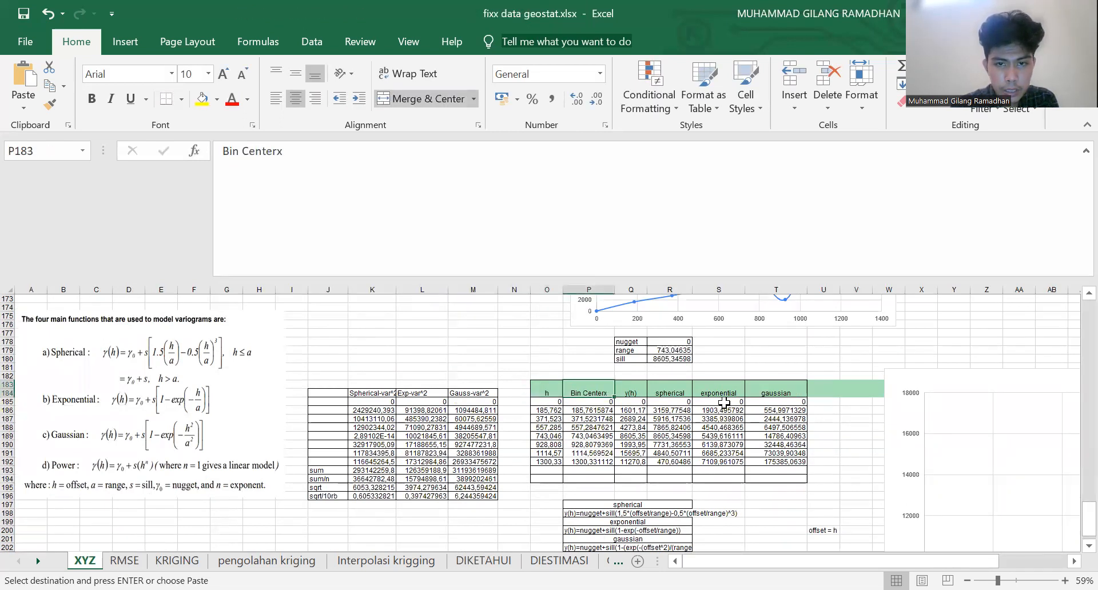
Review the model table's spherical formula in column R down to R188 and the exponential formula in S190
click(631, 391)
click(665, 395)
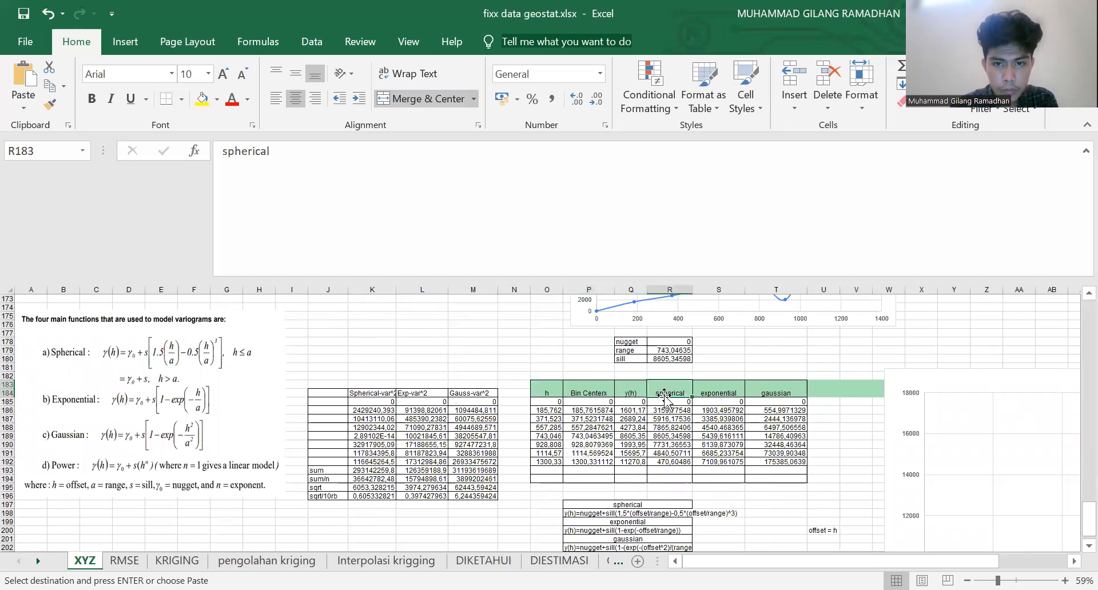
key(Down)
key(Down)
key(Down)
key(Down)
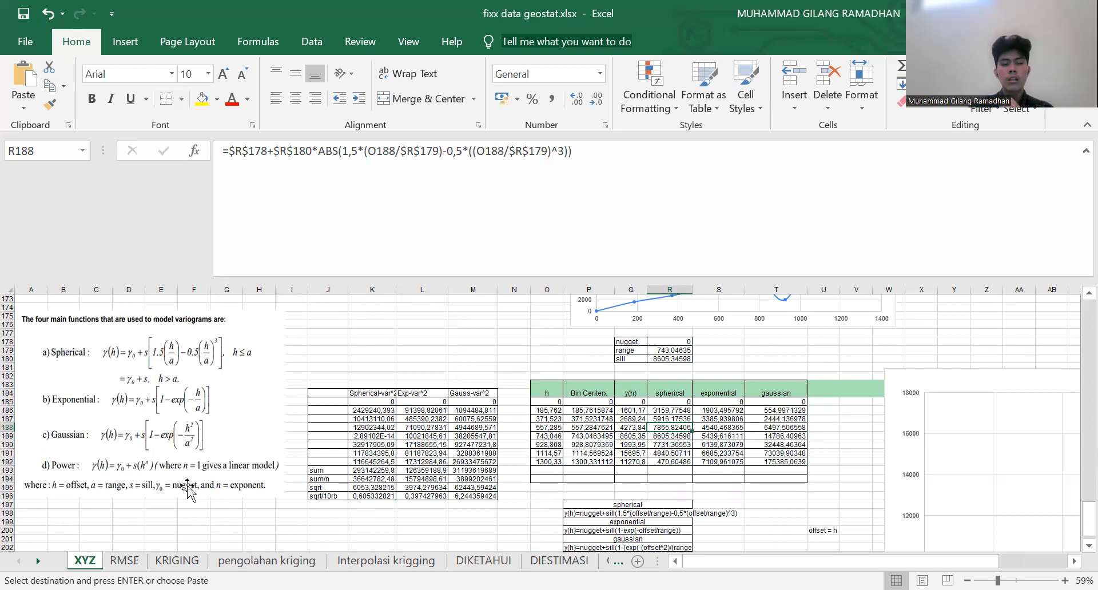
click(662, 77)
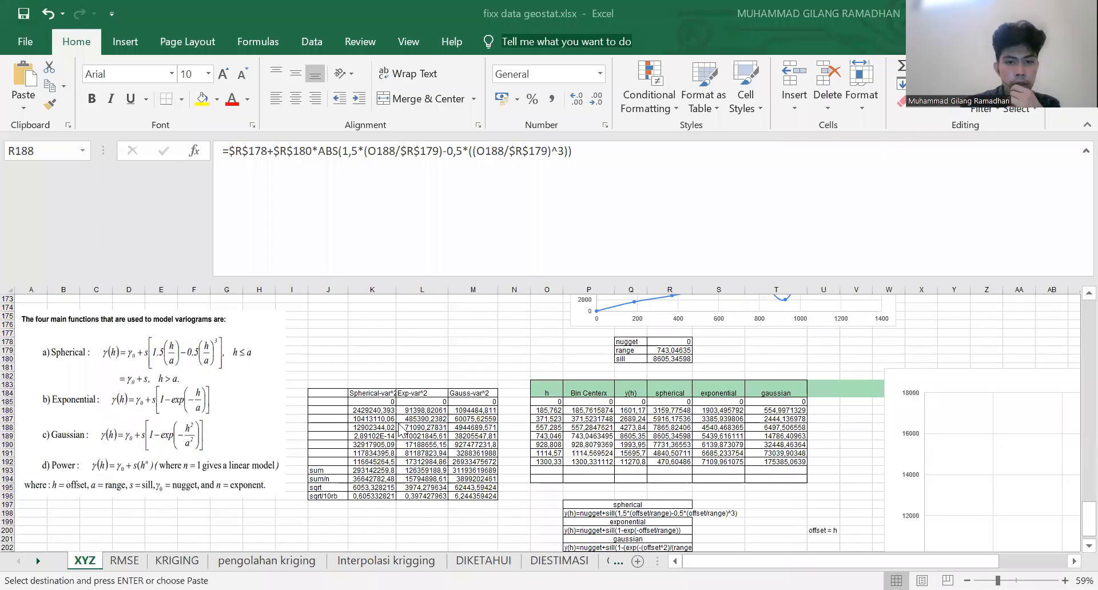
click(731, 445)
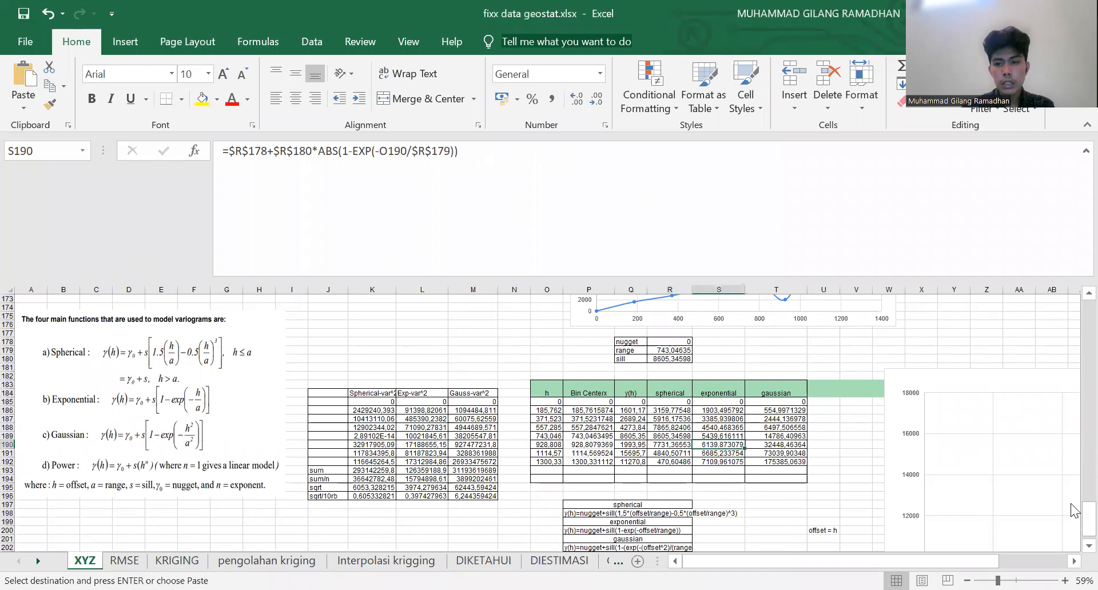
Examine the curves of the Variogram eksperimental vs model variogram chart beside the model table
scroll(903, 560, down, 1)
drag(904, 559, 971, 560)
click(456, 399)
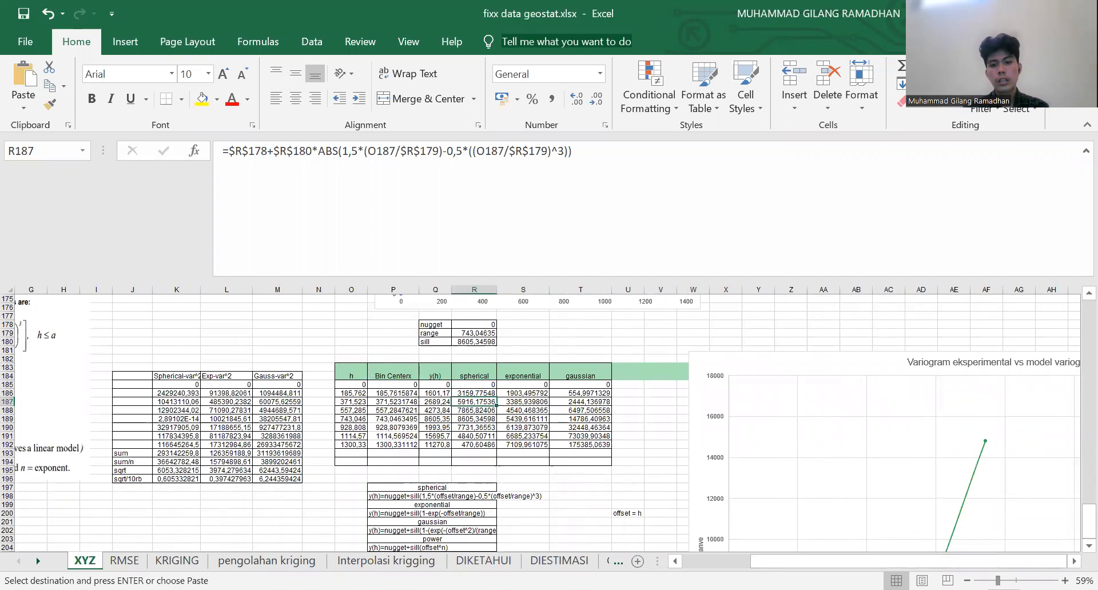
ctrl+scroll(1075, 512, down, 1)
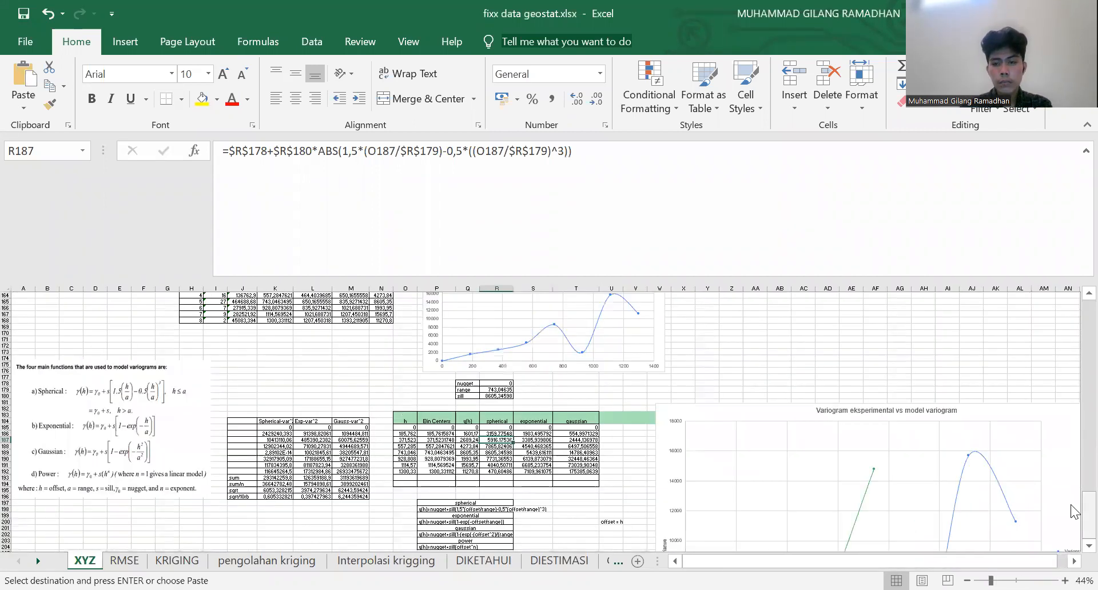
scroll(1074, 531, down, 7)
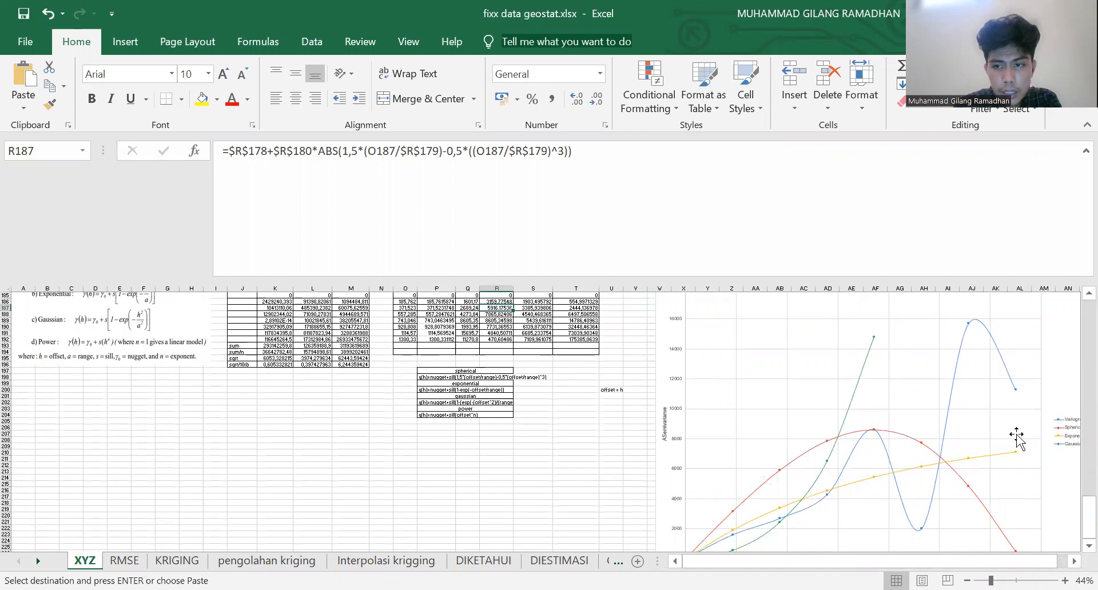
Compare the spherical and Bin Centerx values from row 185 to 192 with the curves plotted against lag distance
scroll(1075, 502, up, 3)
drag(492, 353, 497, 390)
drag(430, 351, 436, 396)
scroll(1072, 547, down, 3)
scroll(1072, 546, right, 1)
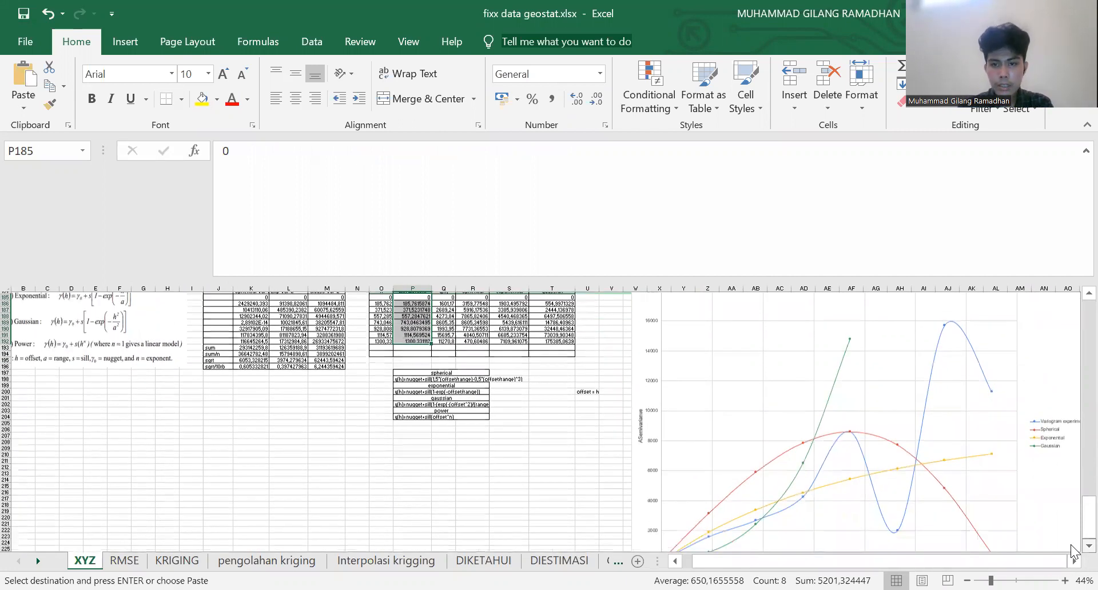
scroll(1072, 551, down, 1)
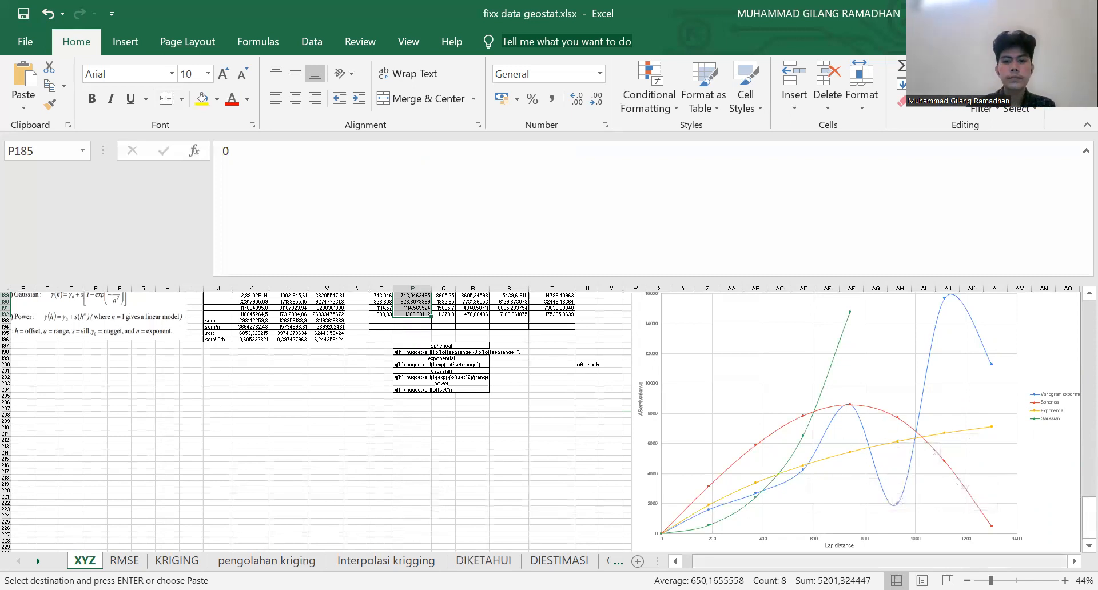
scroll(1054, 535, left, 1)
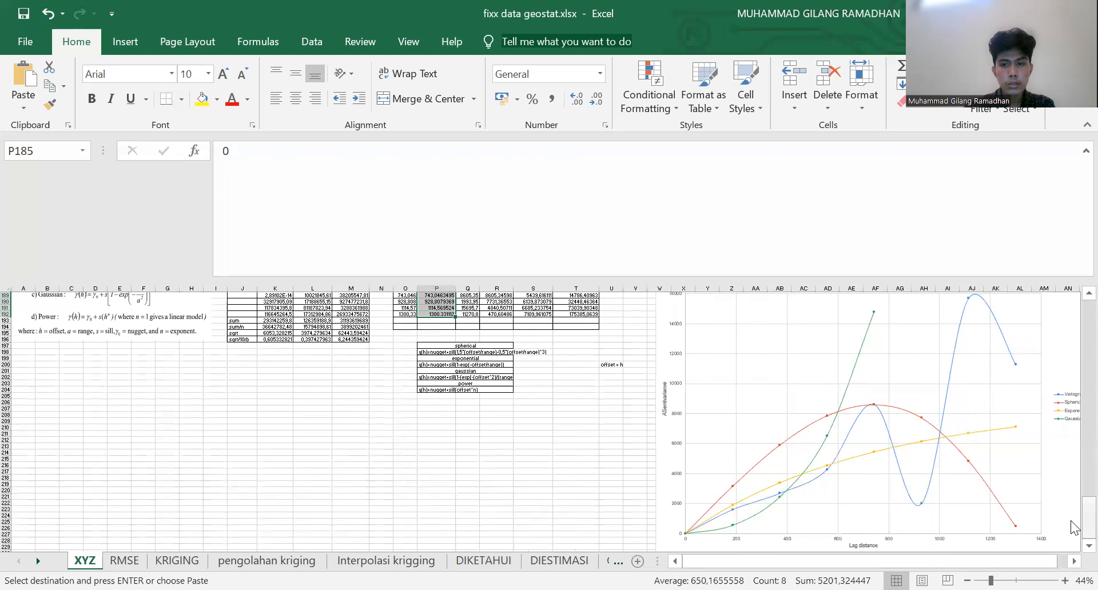
Check the Spherical-var^2 formula in K185 against the y(h), spherical and h columns of the model table
scroll(1073, 528, up, 6)
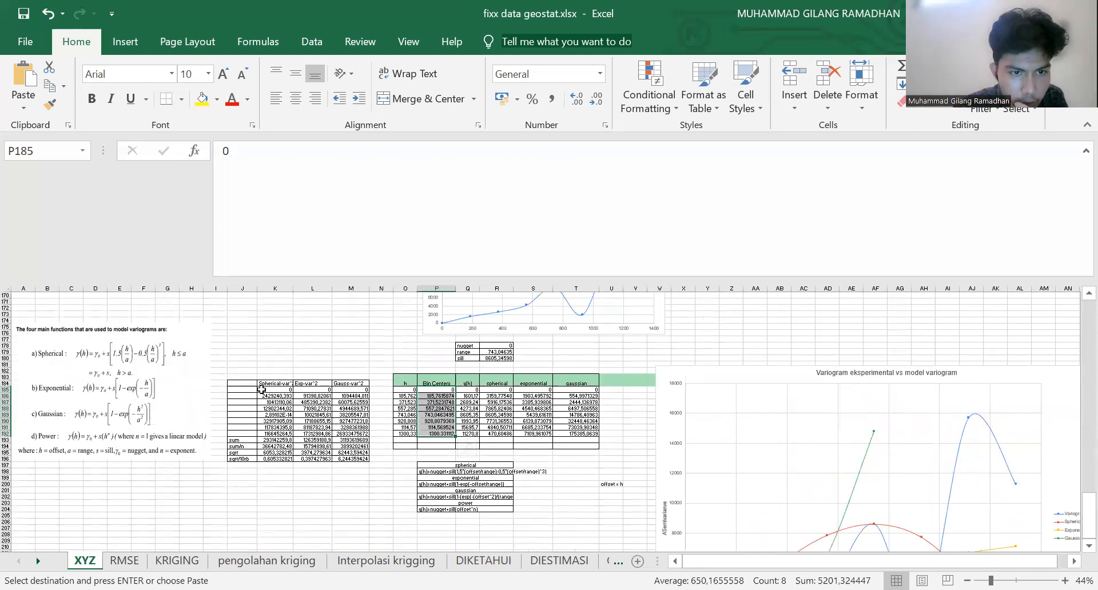
click(262, 389)
drag(276, 371, 275, 384)
click(274, 385)
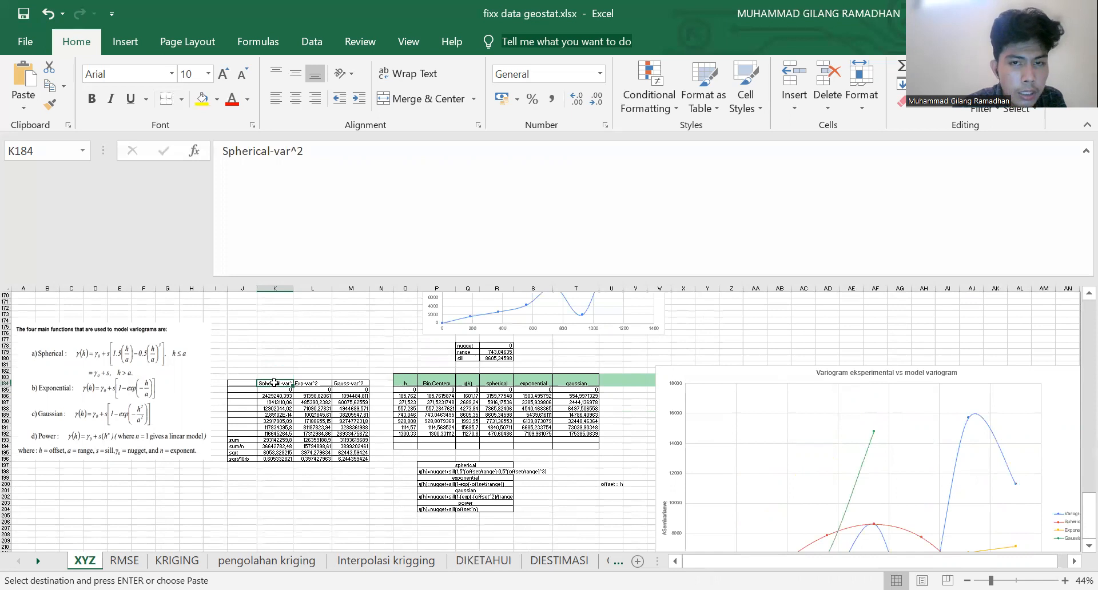
click(275, 389)
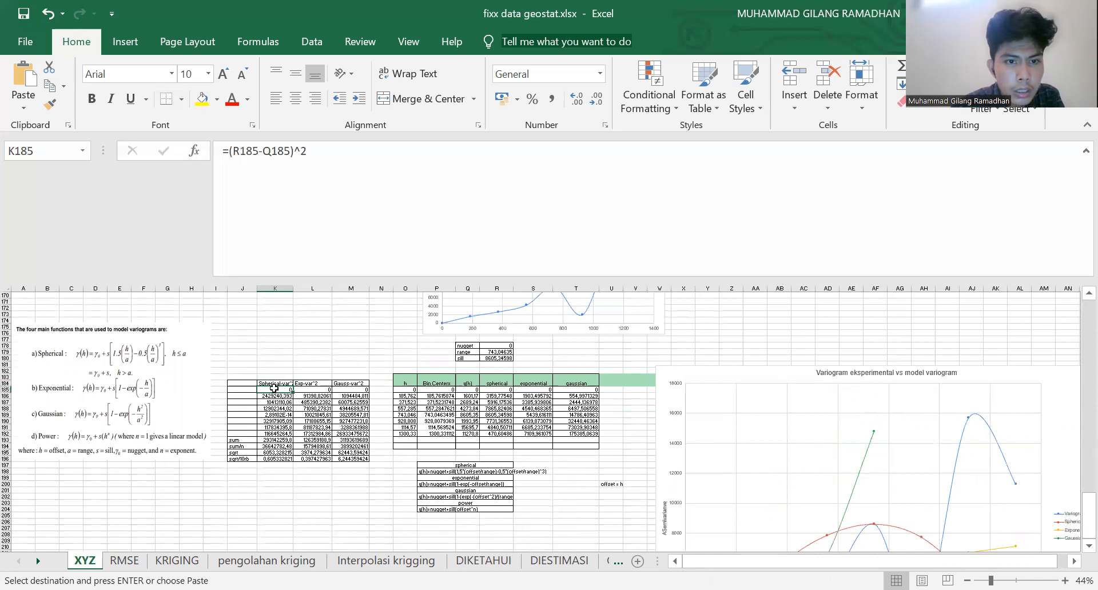
click(472, 394)
click(498, 390)
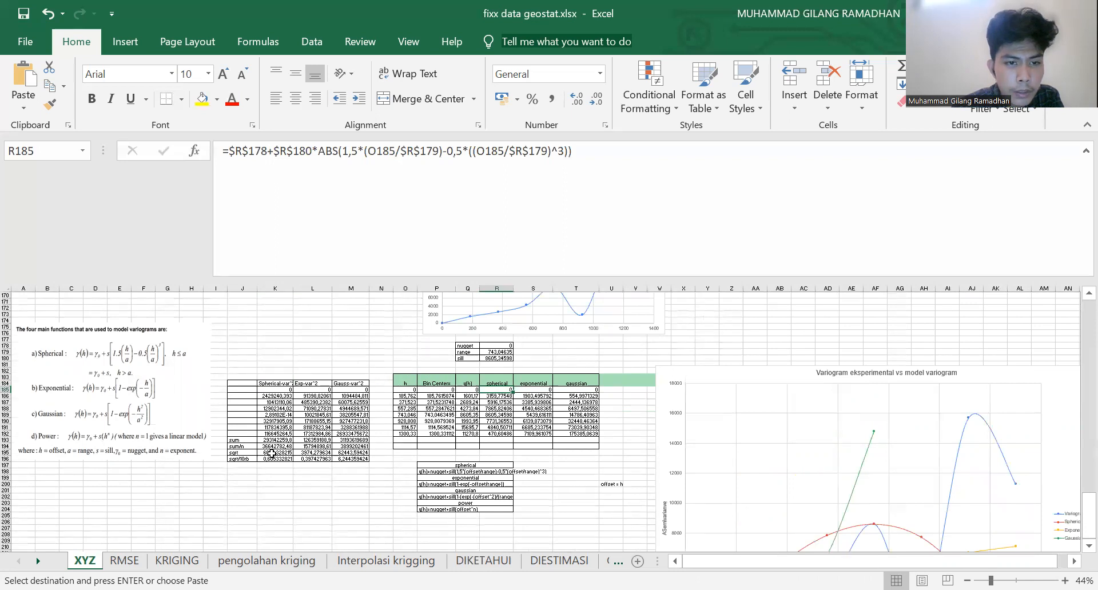
drag(403, 433, 400, 390)
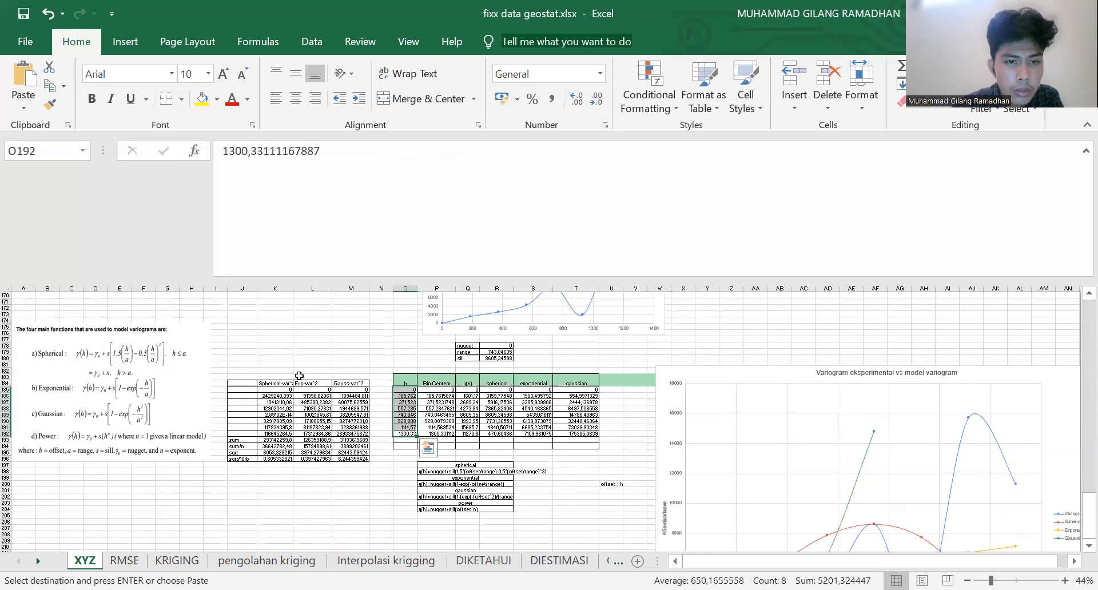
Make the sqrt/10rb results for the spherical, exponential and gaussian models in K196:M196 bold
click(269, 459)
drag(286, 459, 366, 460)
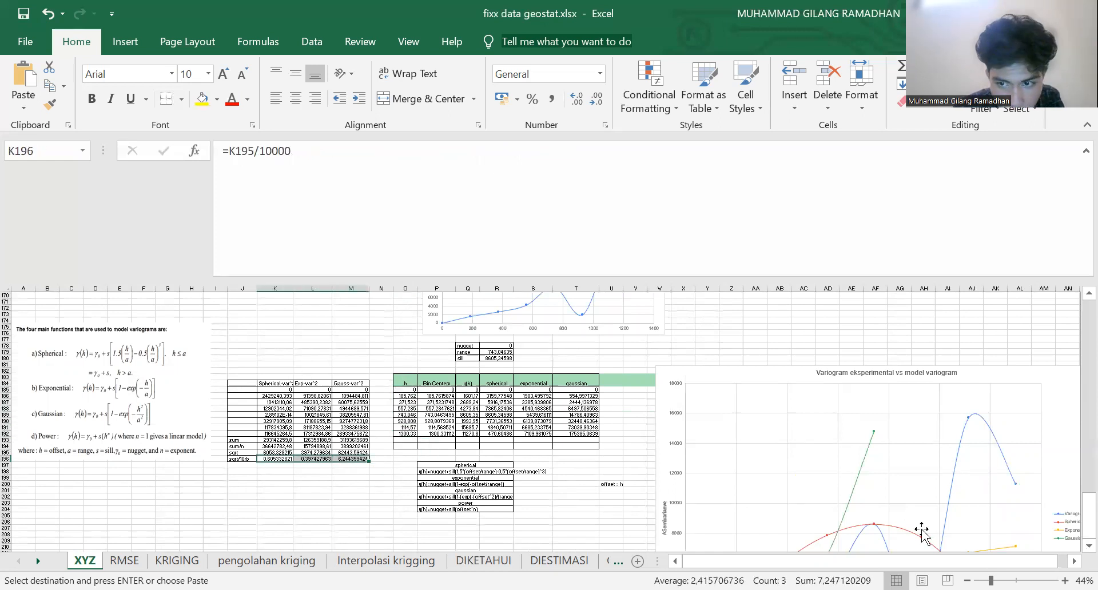
click(1065, 581)
click(417, 542)
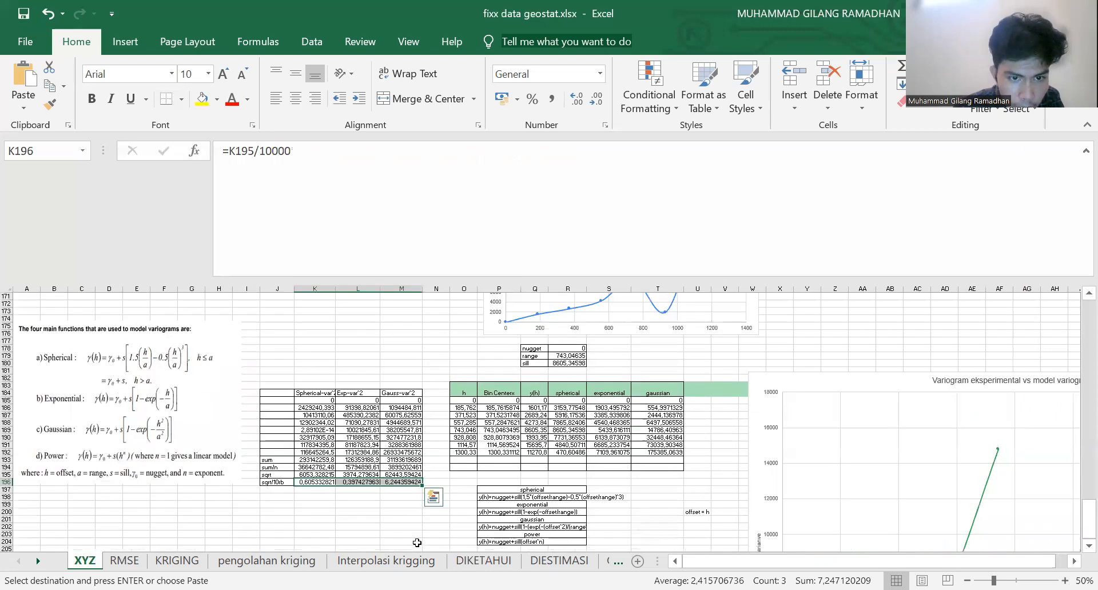
drag(317, 483, 399, 486)
key(Return)
key(ctrl+b)
click(399, 488)
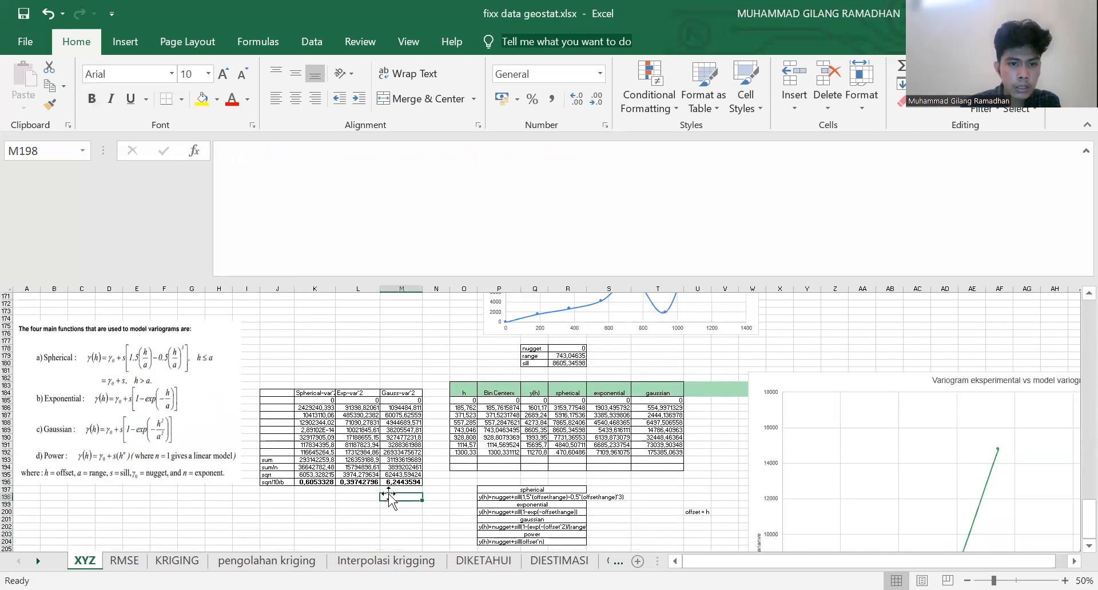
click(369, 482)
click(343, 515)
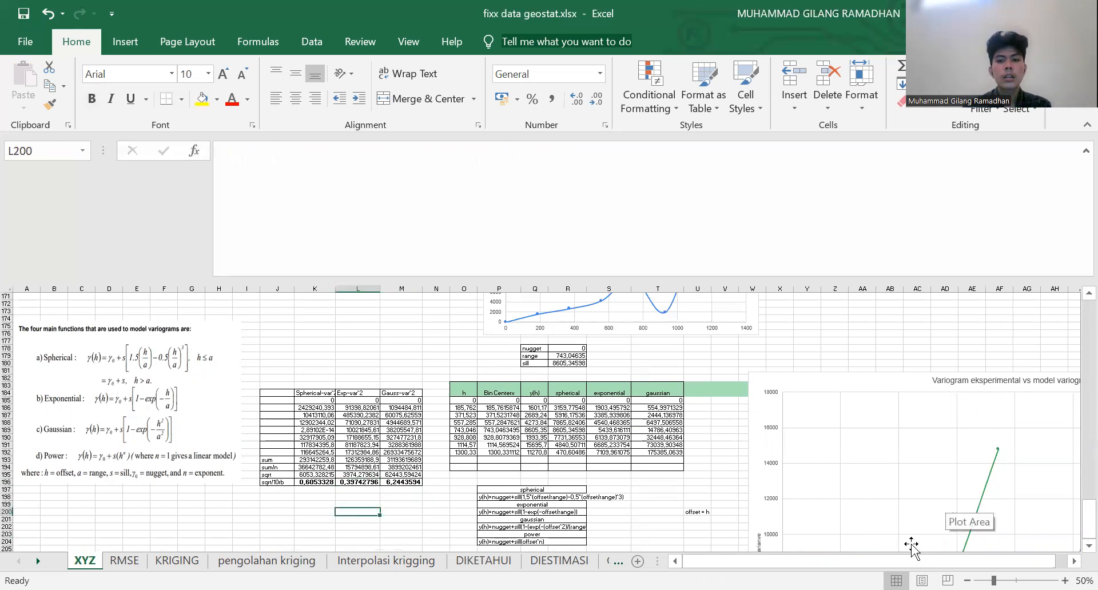
Check the exponential sqrt/10rb formula in L196 and compare the spherical, exponential and gaussian curves with the experimental variogram in the chart
click(1074, 561)
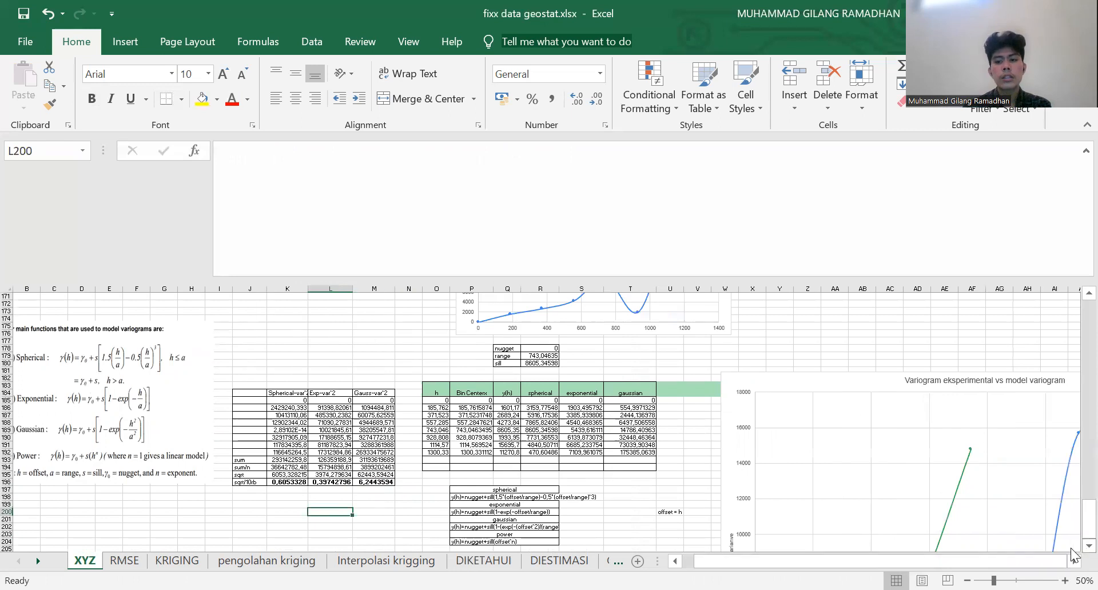
scroll(1072, 546, down, 1)
scroll(1072, 550, down, 1)
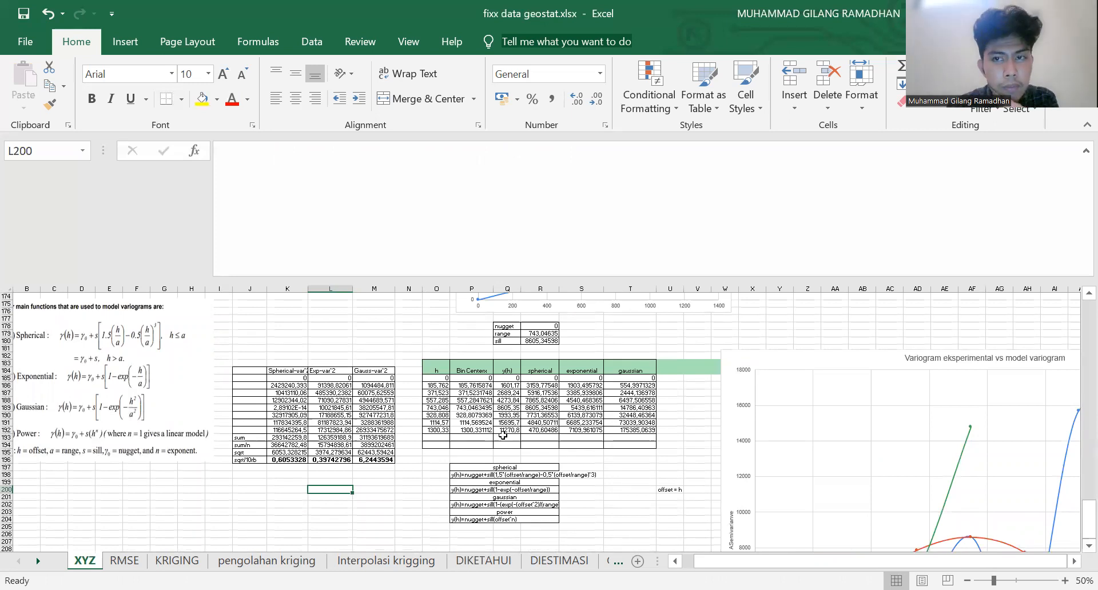
click(326, 461)
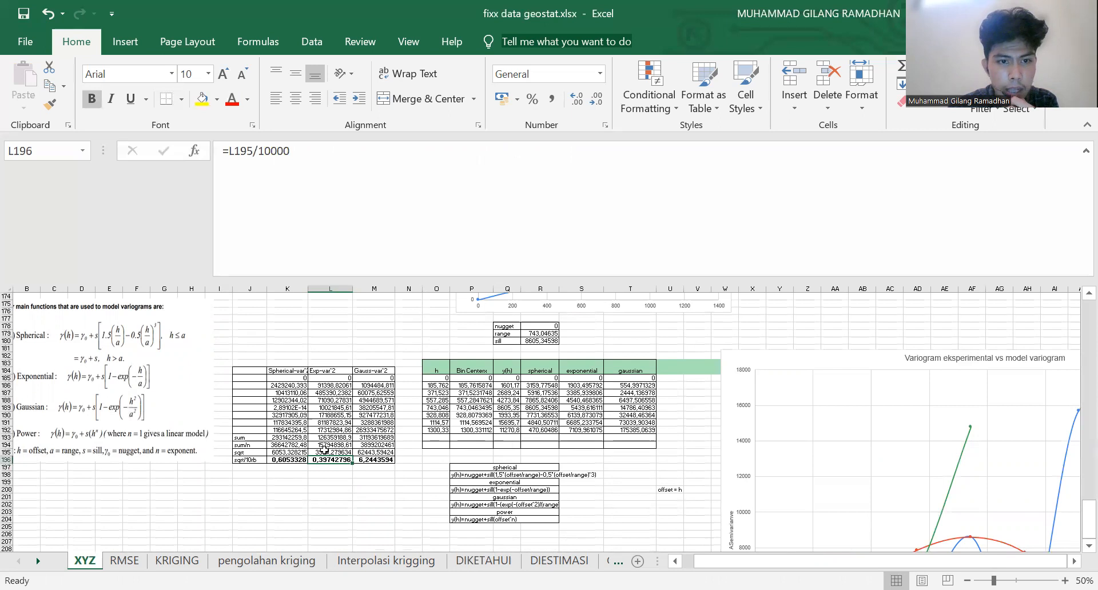
scroll(1073, 550, down, 3)
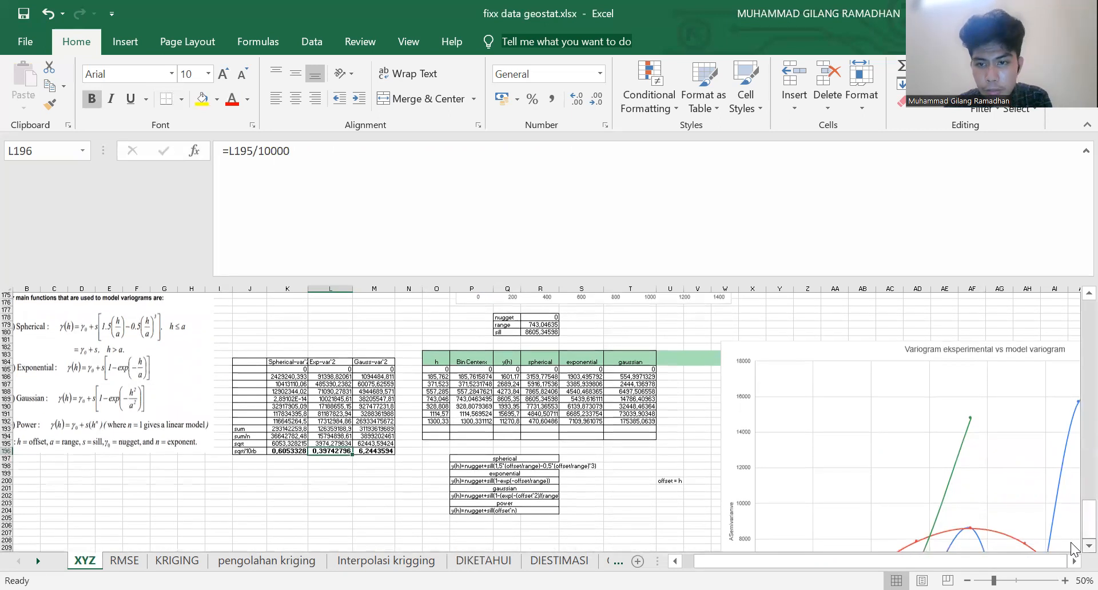
scroll(1073, 548, down, 1)
scroll(527, 422, up, 4)
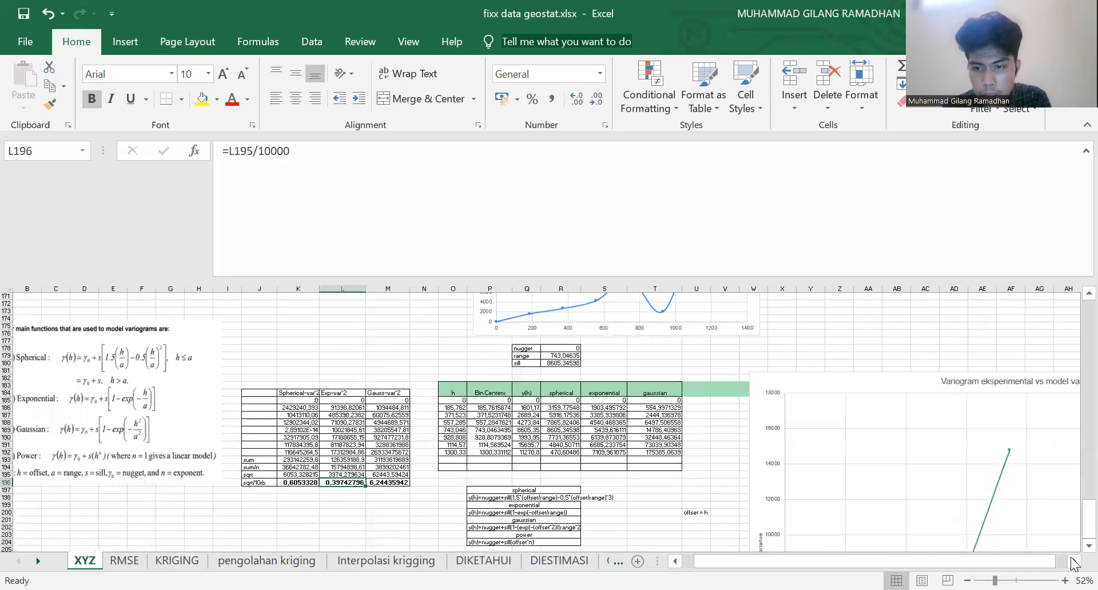
scroll(1073, 559, down, 8)
scroll(1073, 552, down, 1)
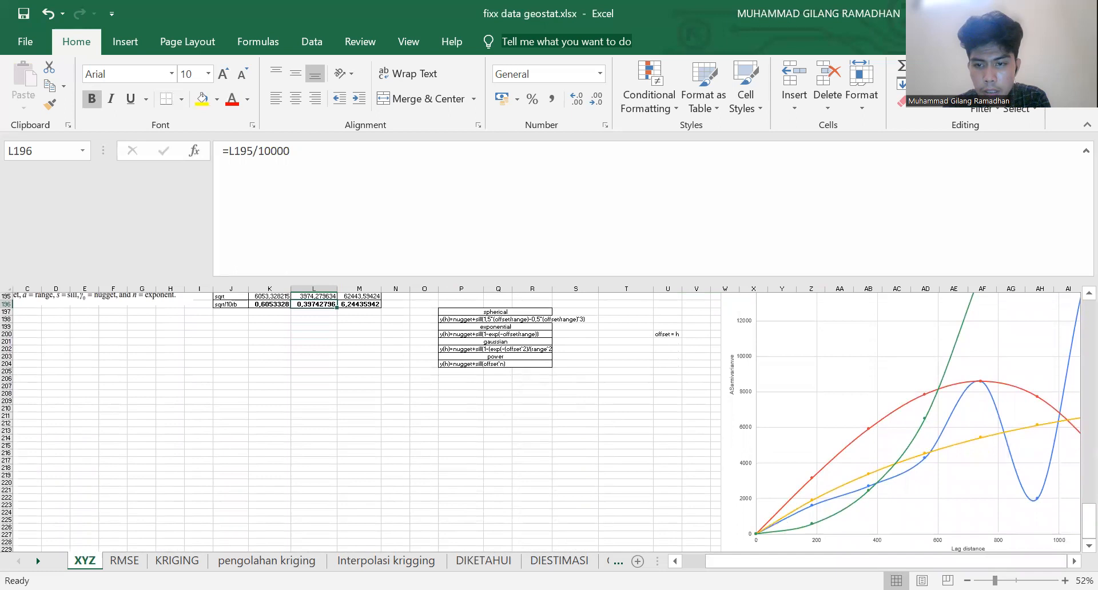
ctrl+scroll(1075, 512, down, 2)
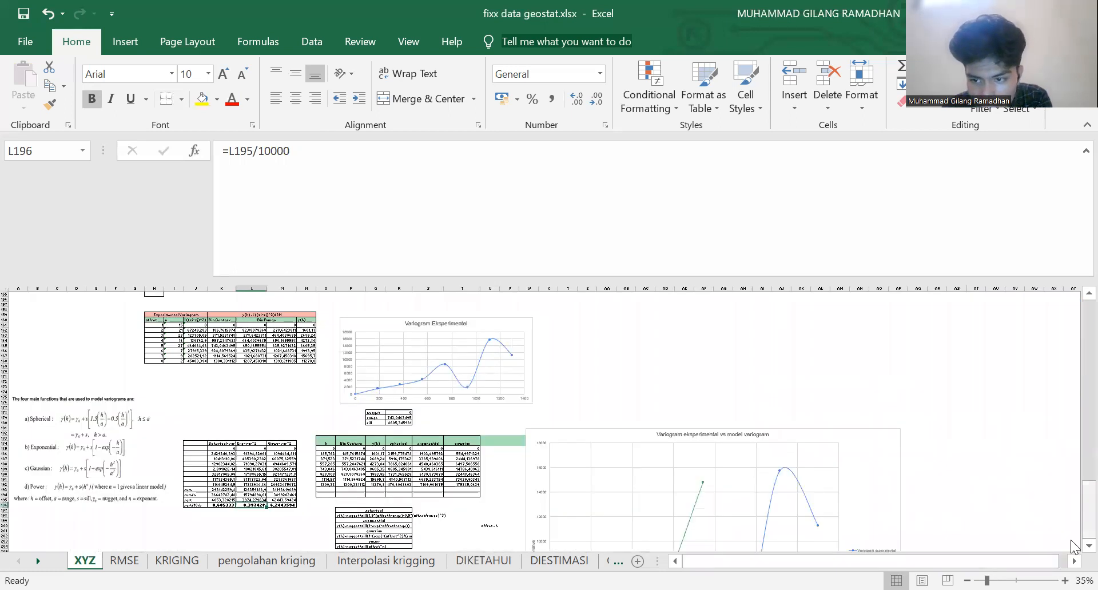
scroll(1072, 541, down, 8)
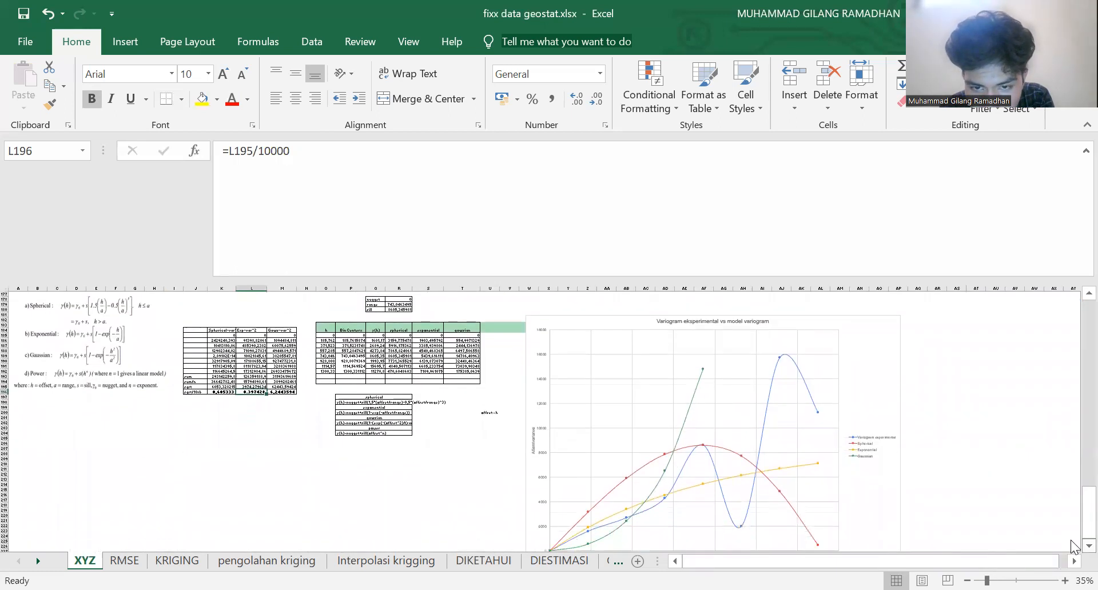
scroll(1074, 545, down, 1)
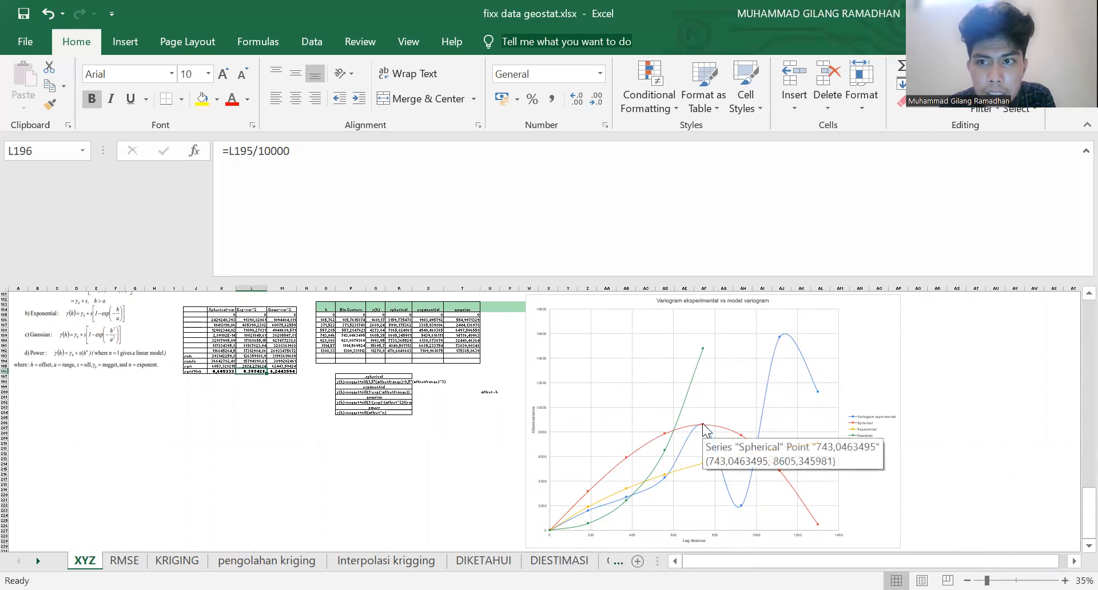
Open the KRIGING sheet and review the table of No, UTM X, UTM Y and Anomali values in E3:H18
click(126, 561)
click(177, 561)
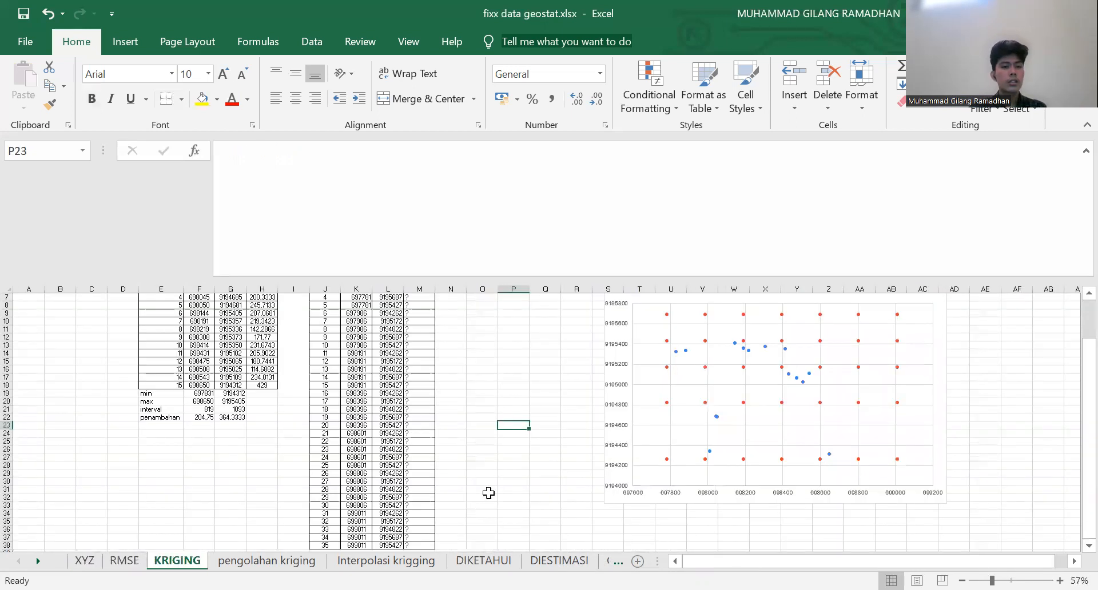
scroll(1072, 348, up, 2)
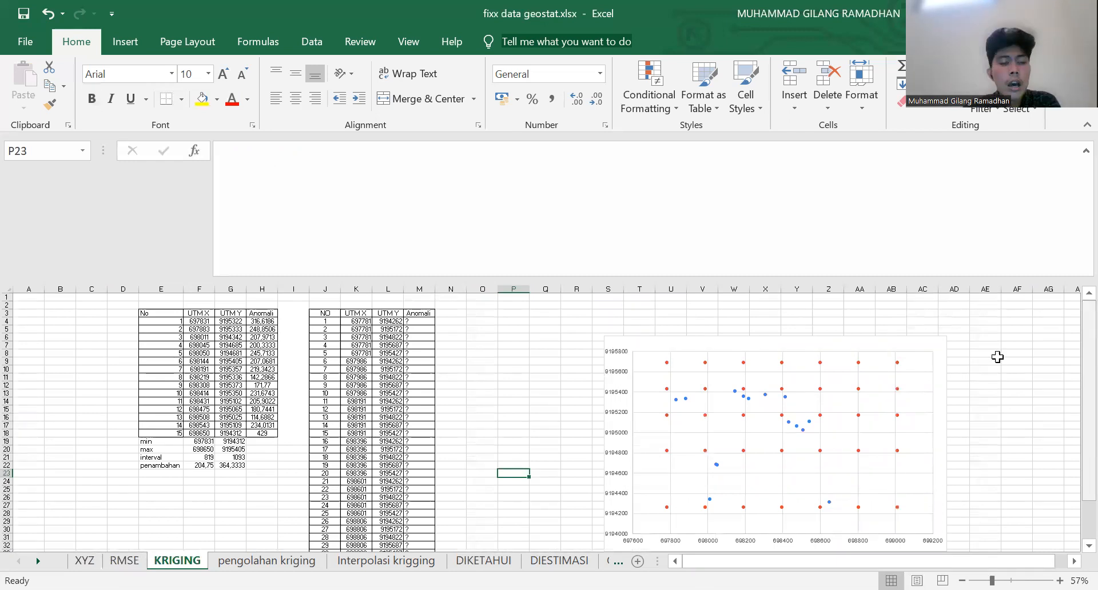
click(153, 314)
drag(153, 314, 273, 433)
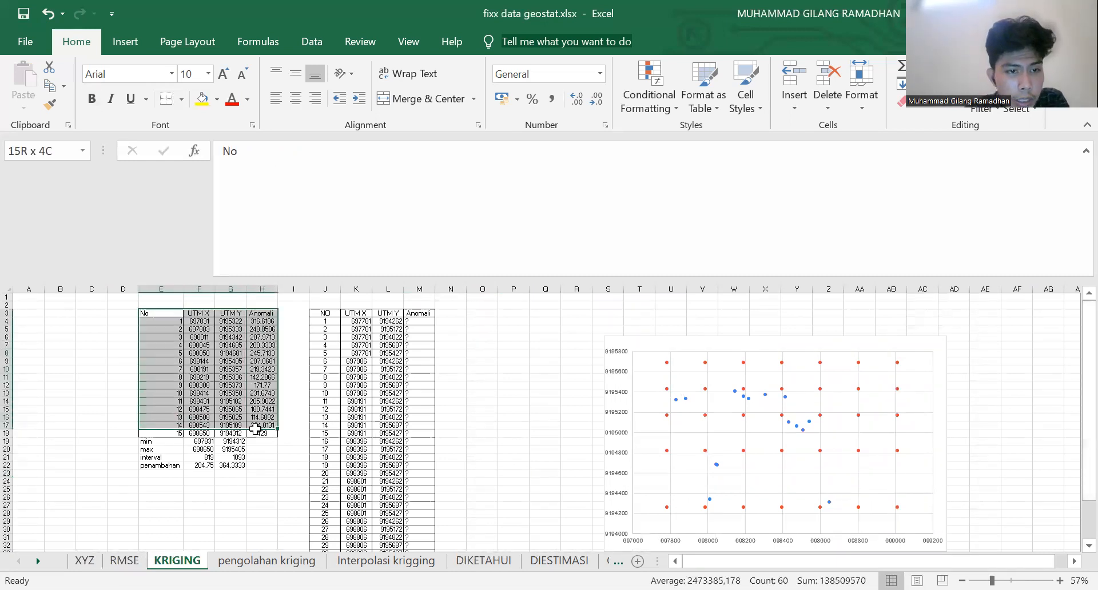
Check the min and max formulas for UTM X and UTM Y in F19:G20
click(191, 440)
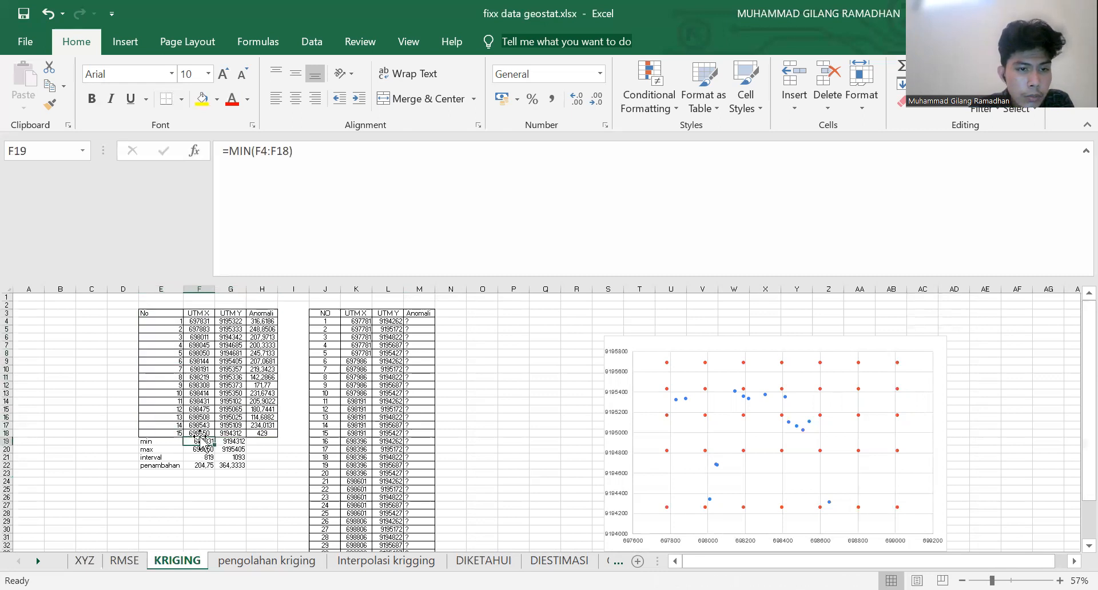
click(227, 442)
click(207, 450)
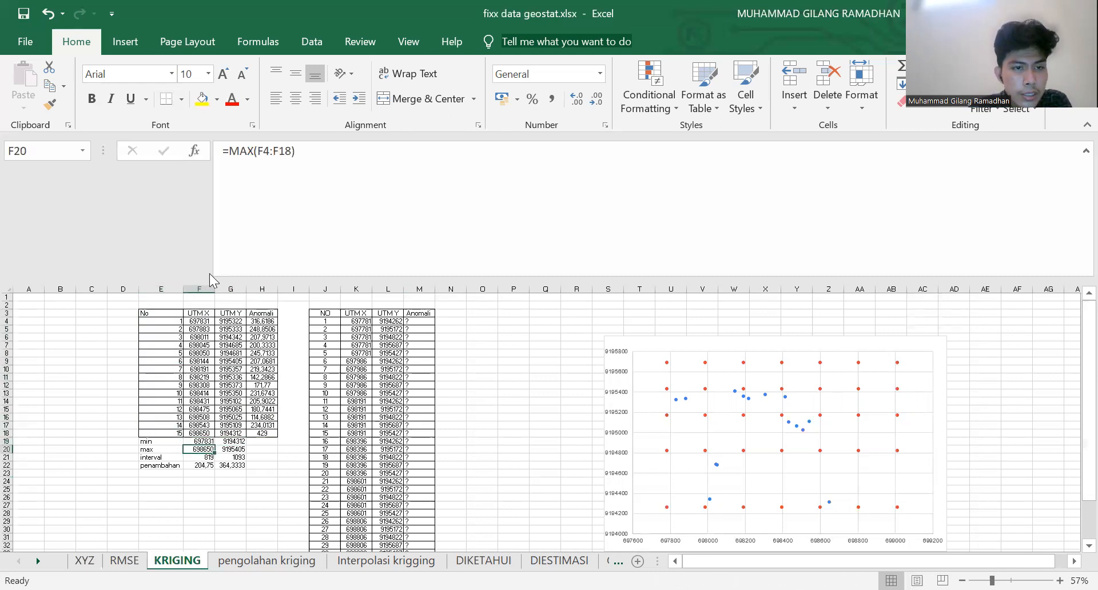
click(229, 448)
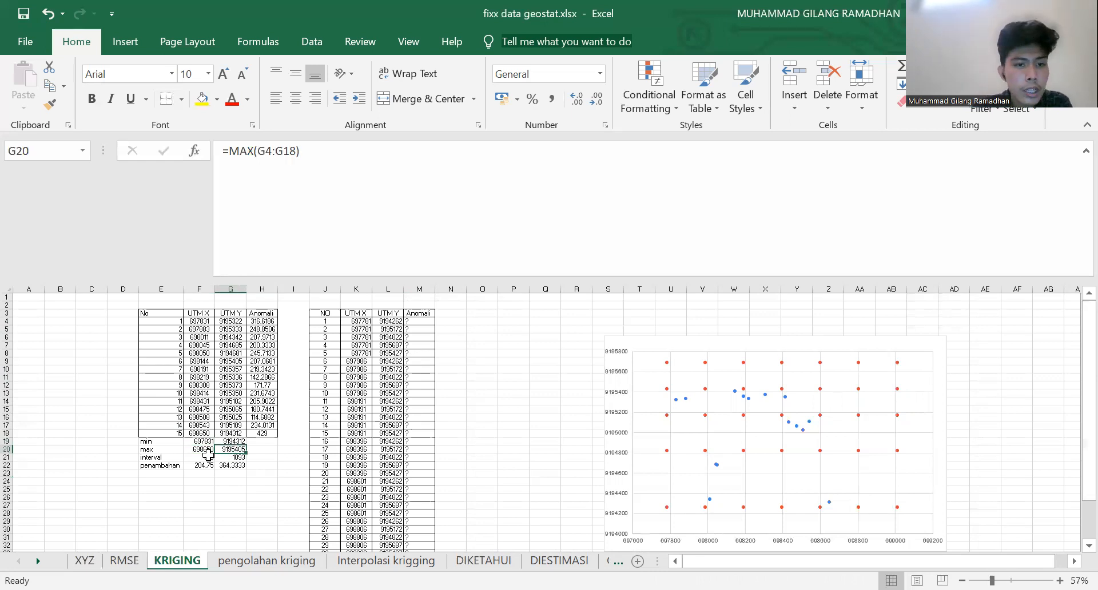
Check the UTM X interval formula in F21 against the max in F20, and the penambahan formula in F22
click(207, 457)
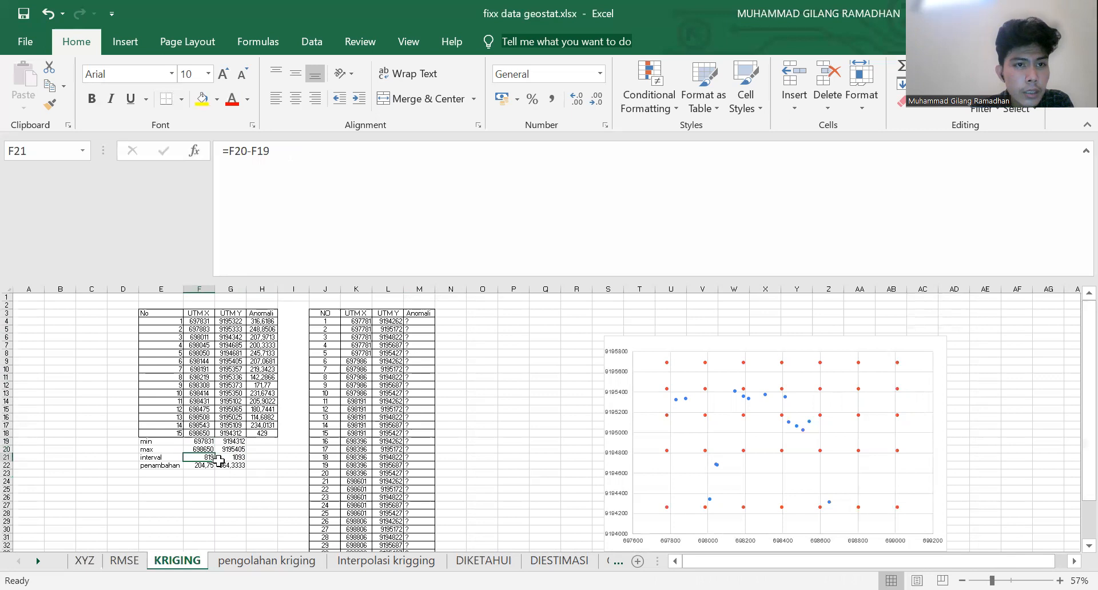
click(207, 450)
click(208, 456)
click(207, 450)
click(208, 456)
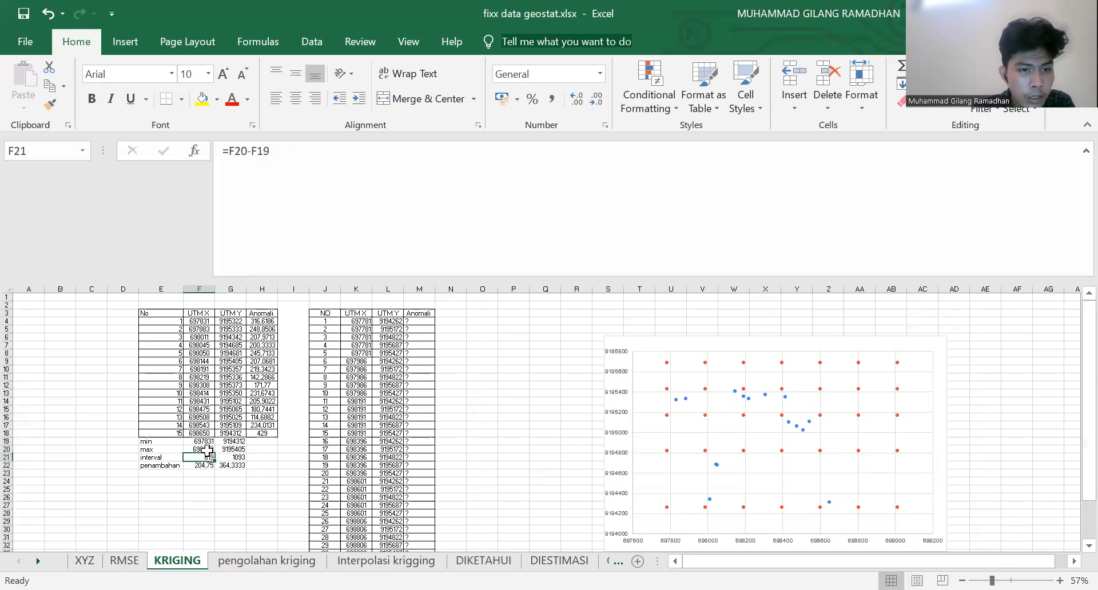
click(207, 465)
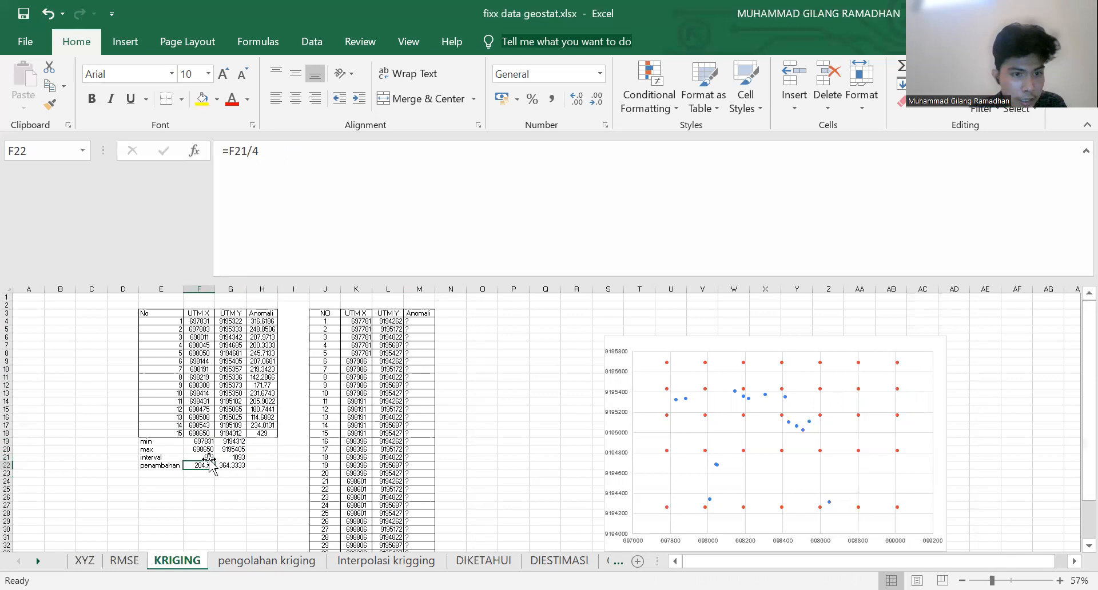
click(201, 456)
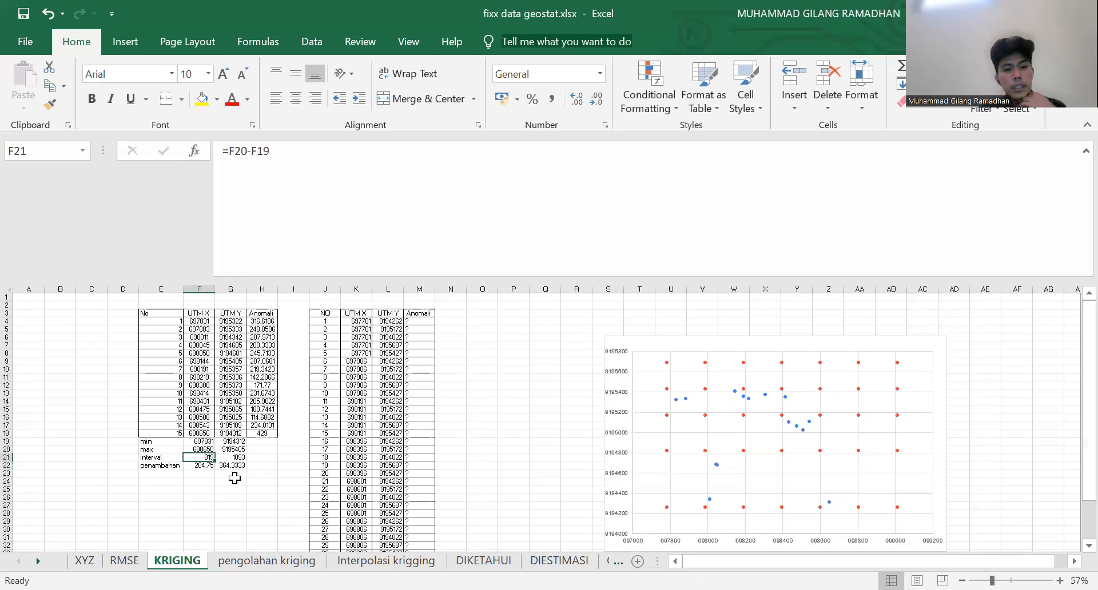
Check the first estimated UTM X formula in K4 and compare the known points in F4:H18 with the scatter chart
drag(1085, 350, 1075, 328)
click(356, 321)
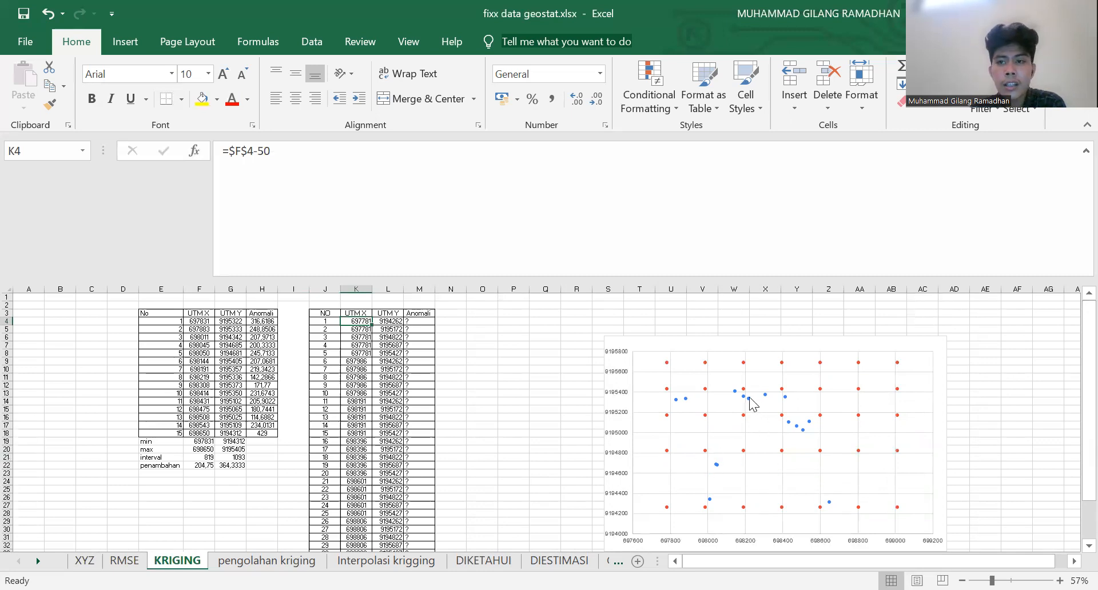
click(201, 322)
drag(240, 372, 270, 435)
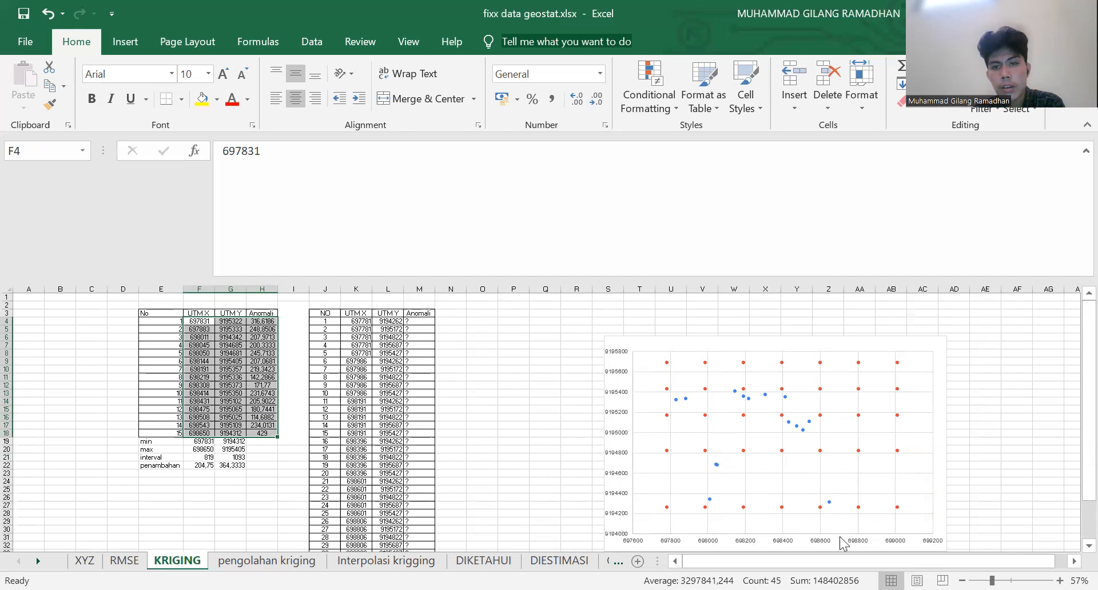
Review the estimation grid's UTM X and UTM Y coordinates and its Anomali column from M3 down
drag(388, 333, 384, 324)
click(362, 322)
key(Down)
drag(389, 314, 419, 548)
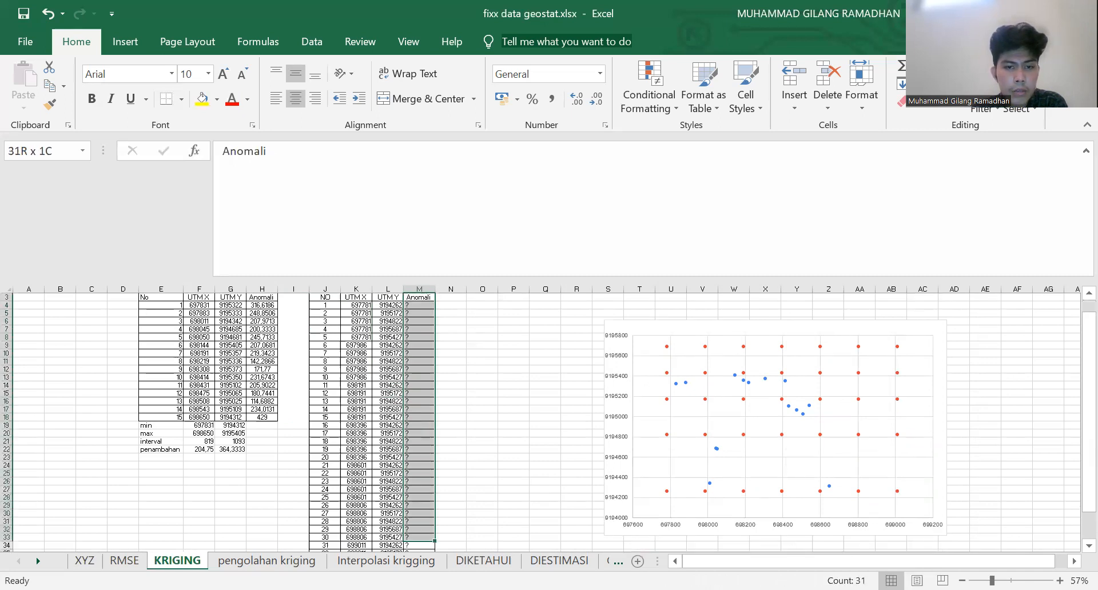
drag(393, 288, 385, 231)
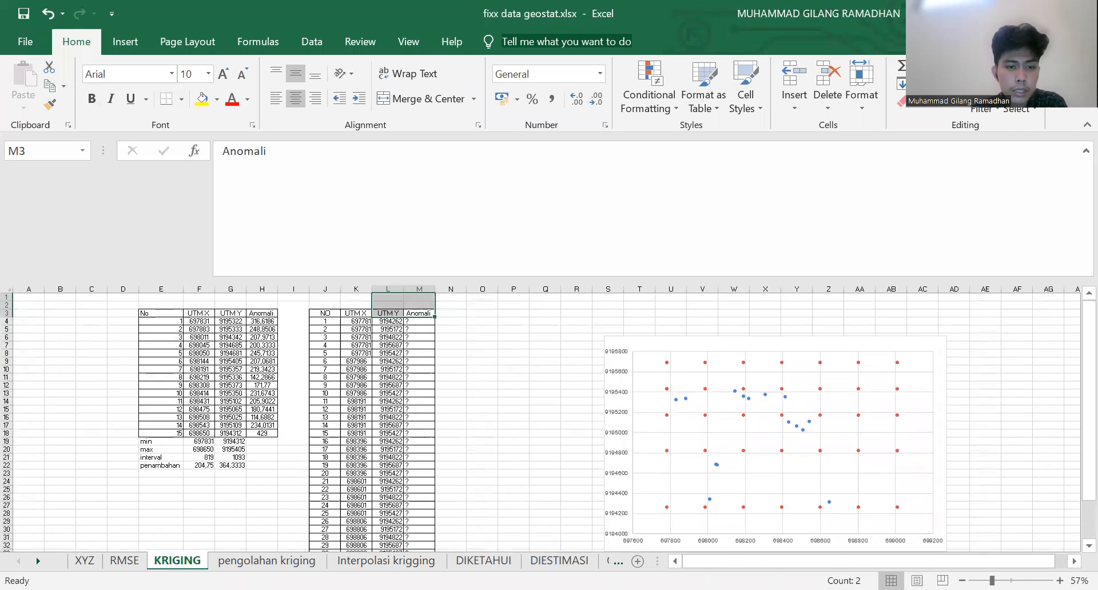
Open the pengolahan kriging sheet and review the DIKETAHUI table in A2:D18 and the X/Y distance matrix in G3:V18
click(267, 562)
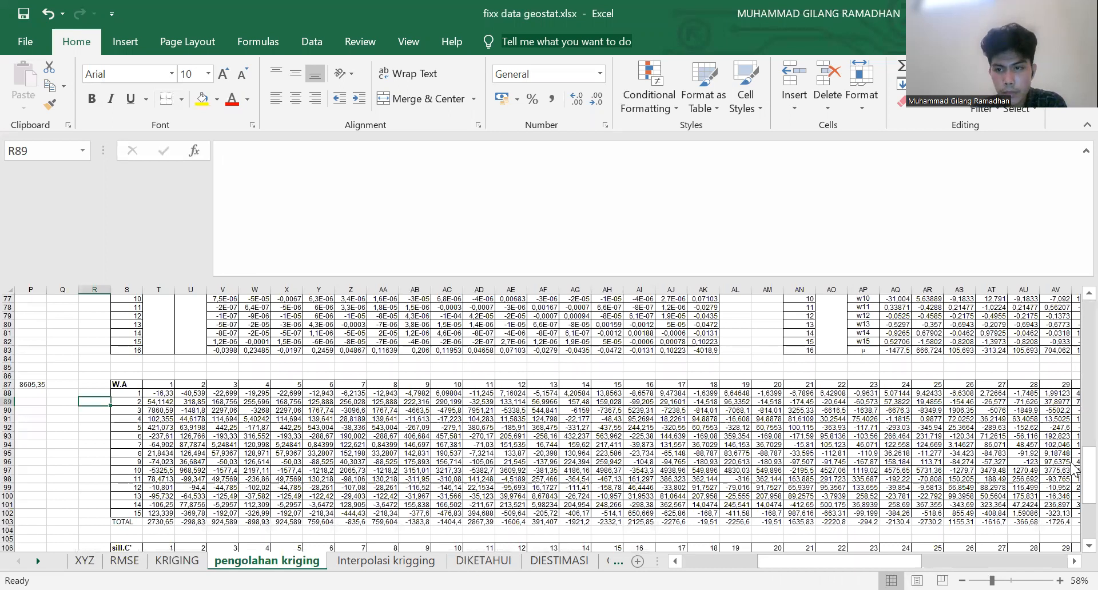
drag(1074, 470, 1073, 310)
drag(891, 558, 822, 559)
drag(664, 542, 664, 544)
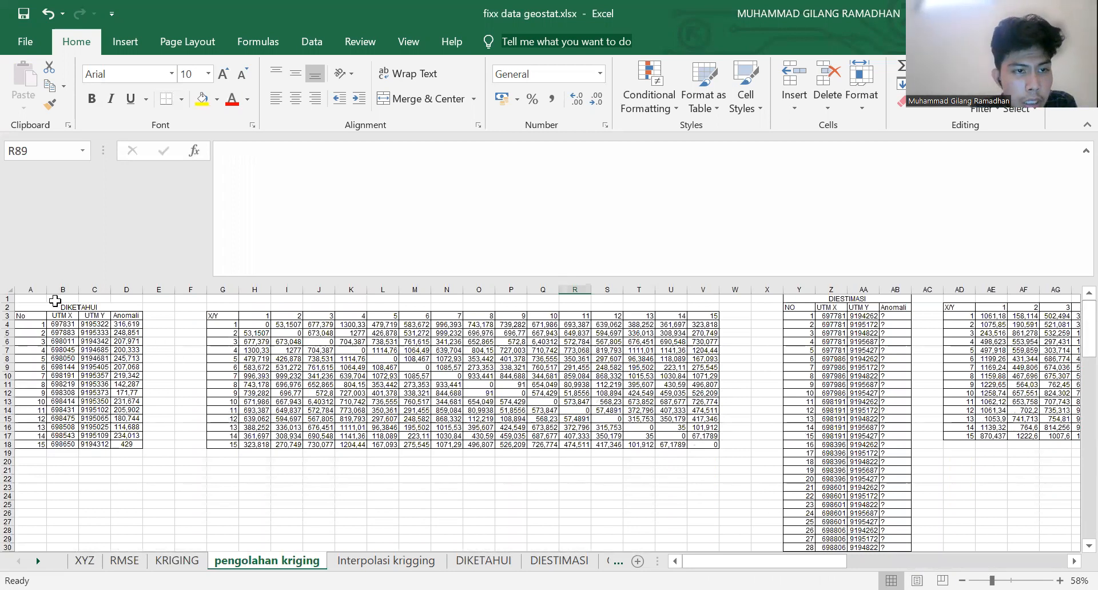
drag(56, 308, 114, 446)
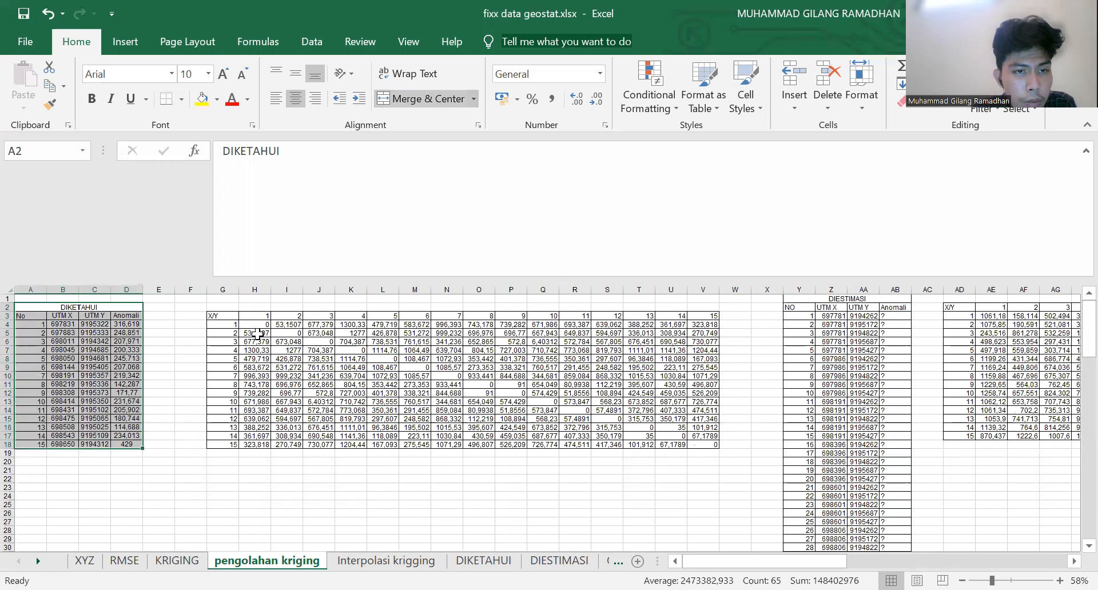
drag(228, 316, 707, 446)
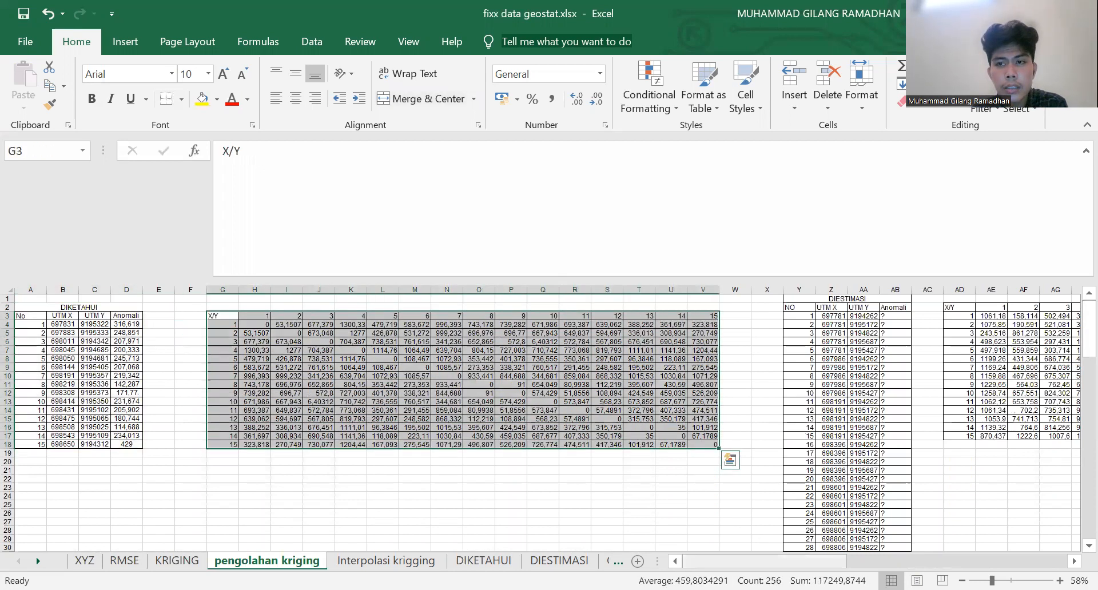
Review the DIESTIMASI table of NO, UTM X, UTM Y and Anomali in columns Y to AB
drag(765, 561, 855, 561)
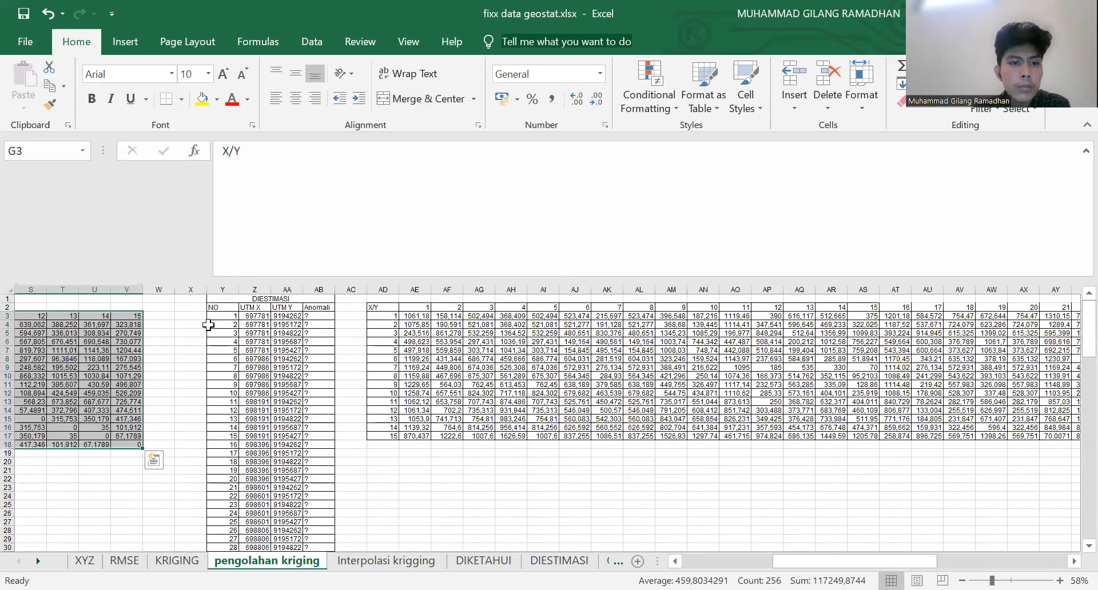
drag(229, 307, 326, 539)
scroll(724, 532, up, 3)
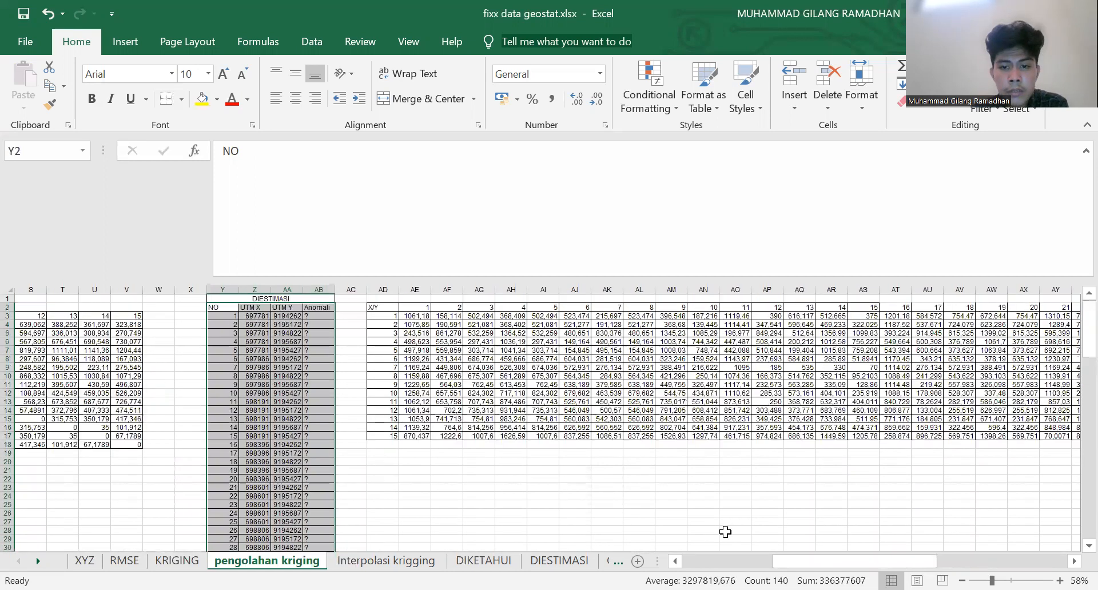
click(730, 529)
Review the X/Y distance matrix between known and estimated points from AD2 to BM17 and check the distance formula in AE3
drag(387, 307, 1029, 438)
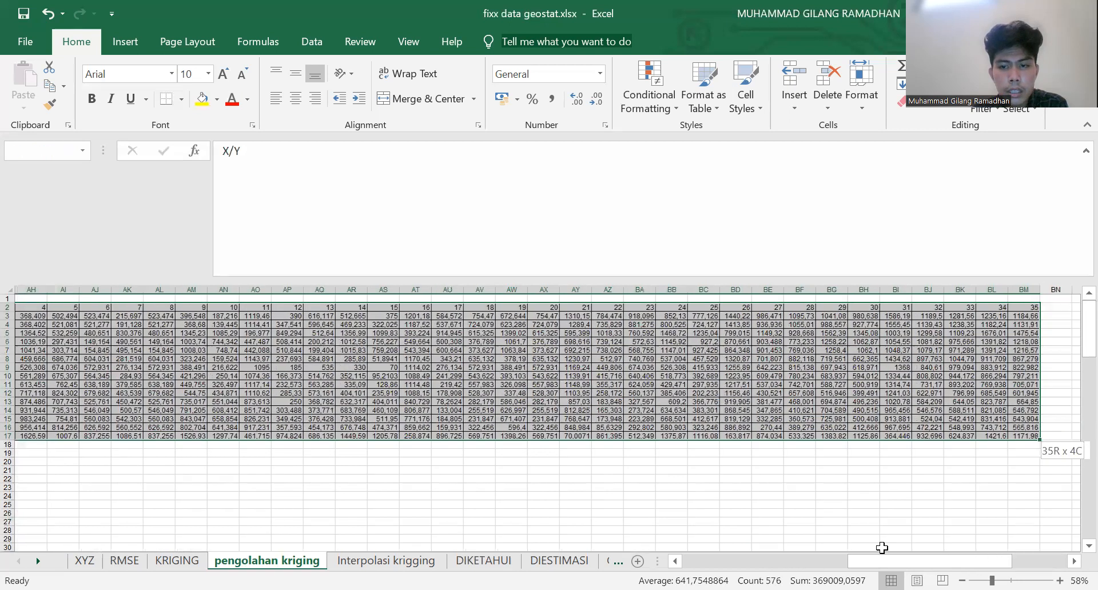
click(738, 561)
scroll(385, 316, right, 6)
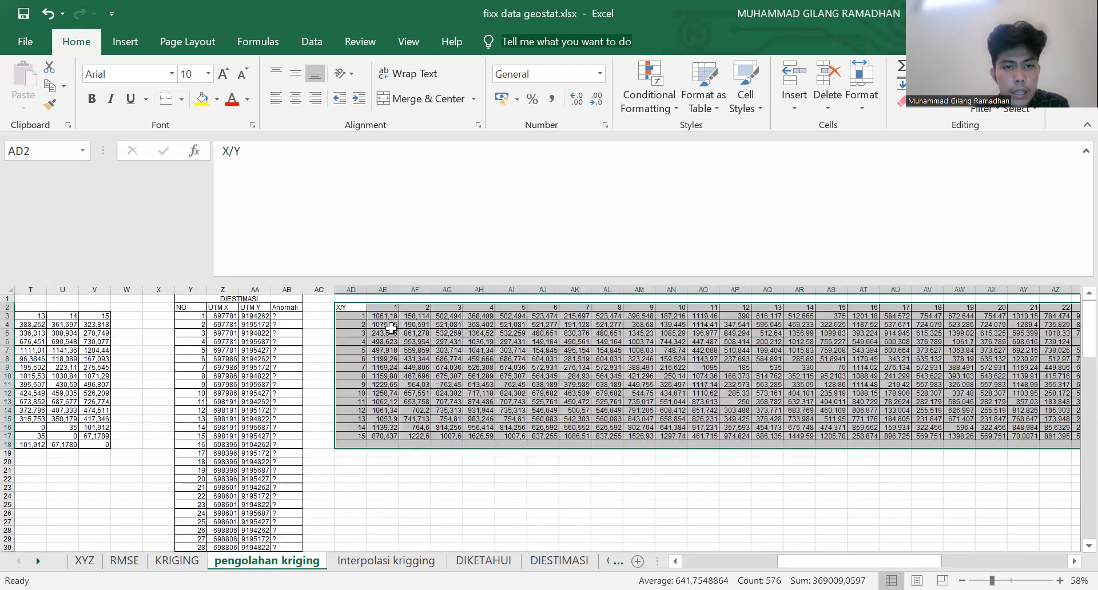
click(385, 315)
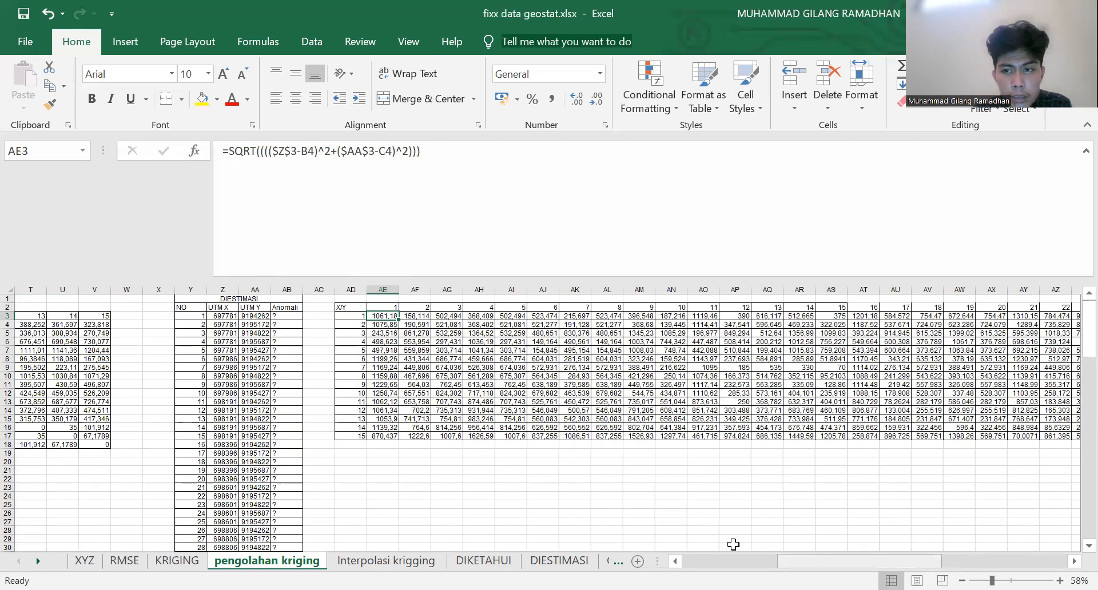
Review the nugget, range and sill parameters and the exponential model block in O47:Q51
scroll(734, 545, left, 6)
drag(1074, 347, 1075, 426)
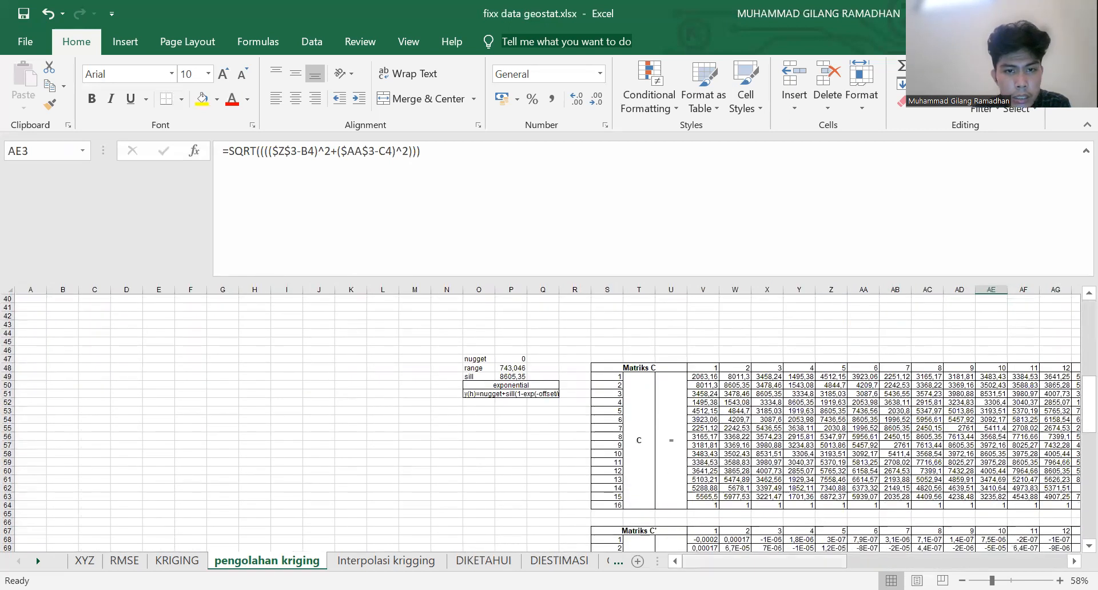
scroll(572, 423, right, 4)
drag(252, 360, 289, 395)
click(287, 402)
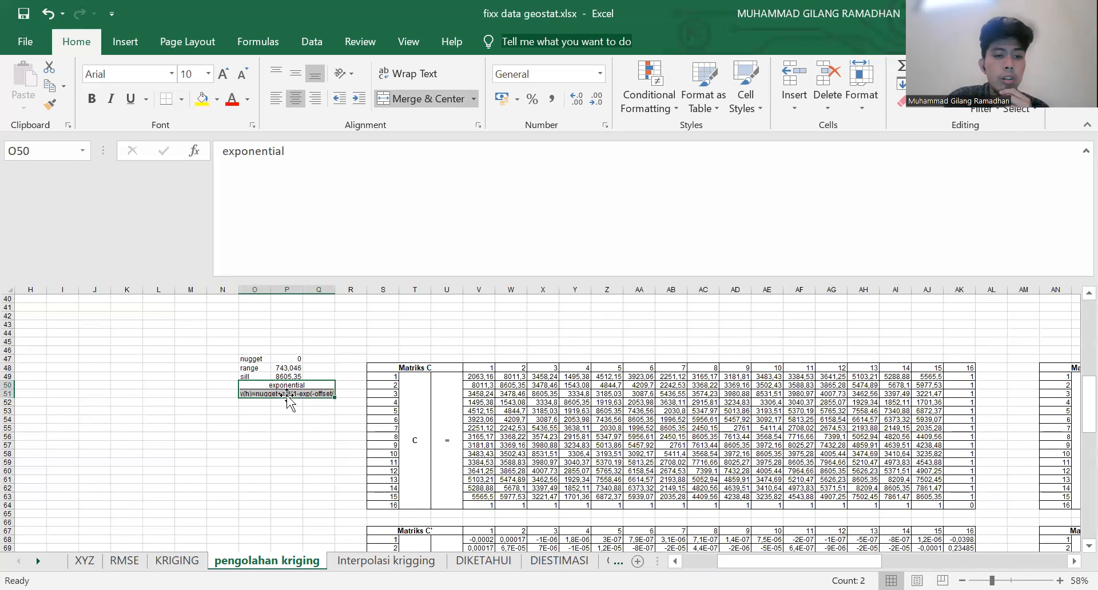
Check the Matriks C formula in V49 against the exponential variogram equation in O51
click(478, 394)
click(458, 367)
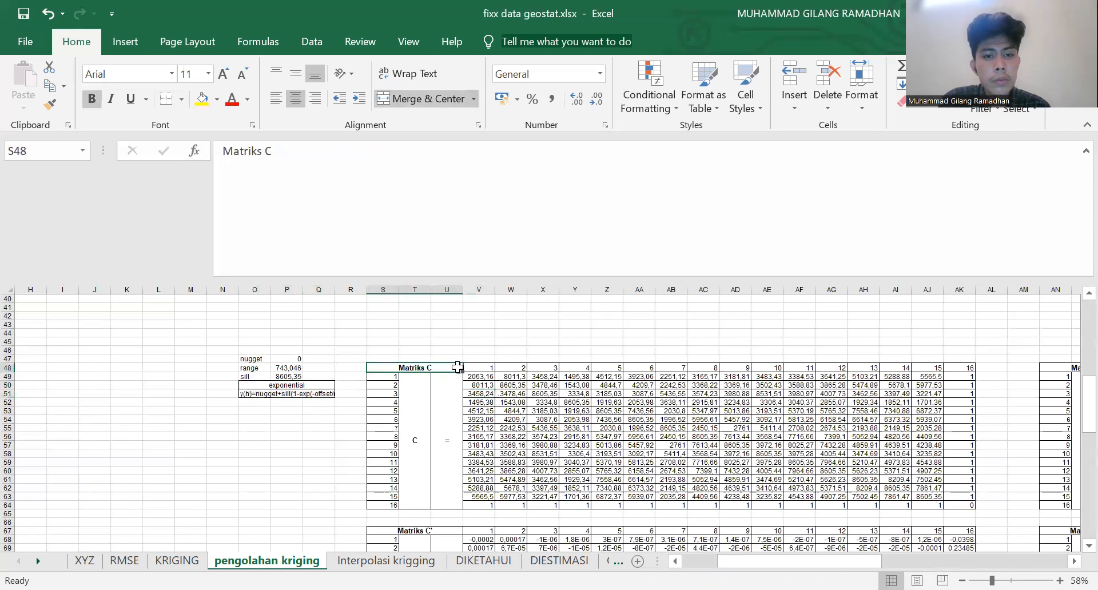
click(477, 375)
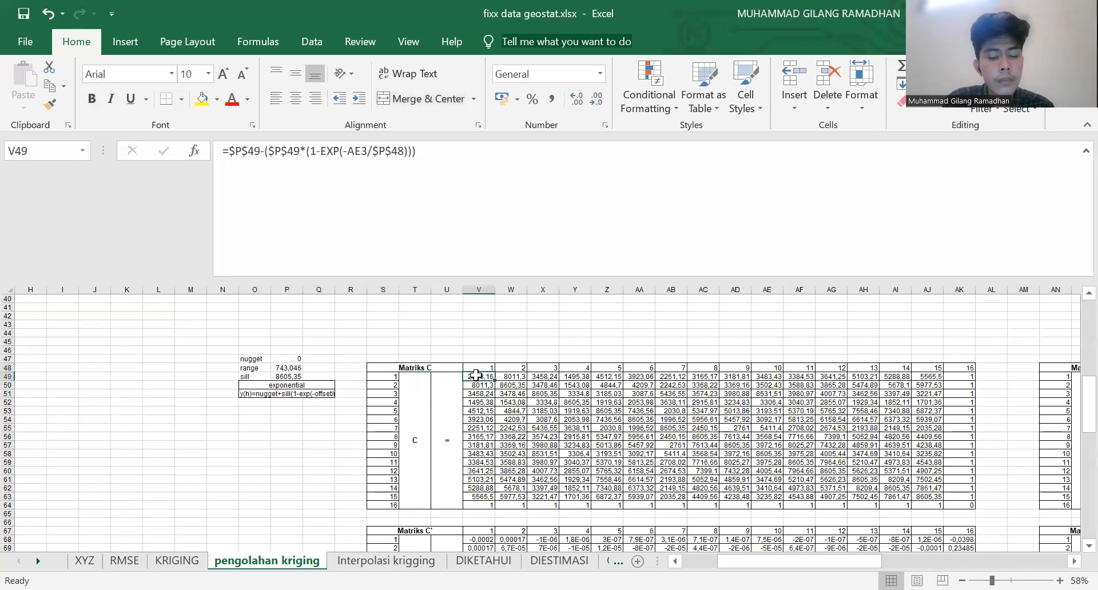
drag(800, 561, 825, 561)
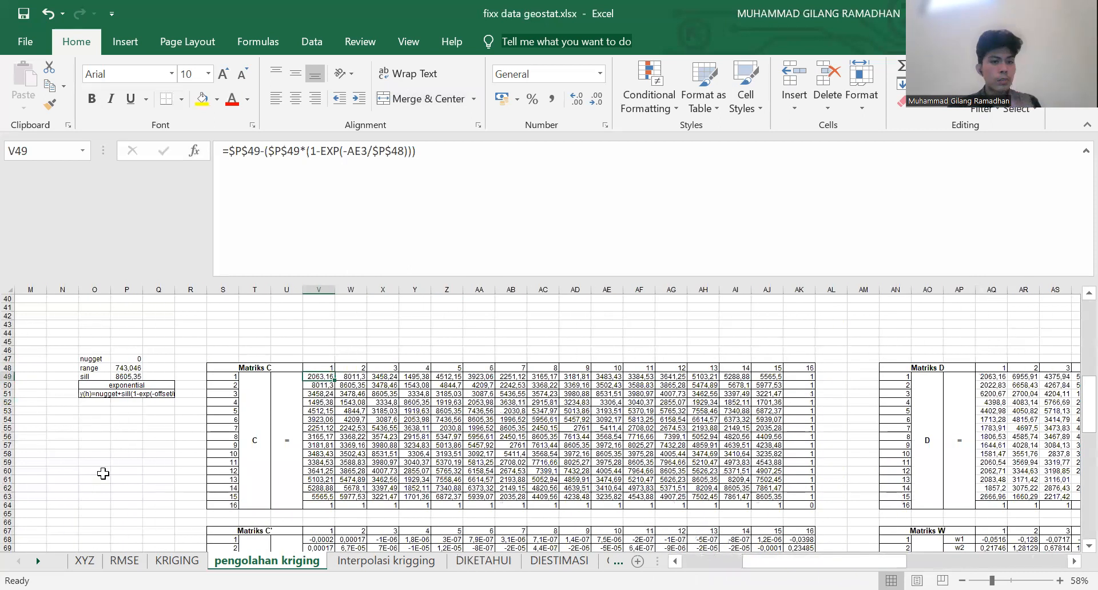
click(106, 394)
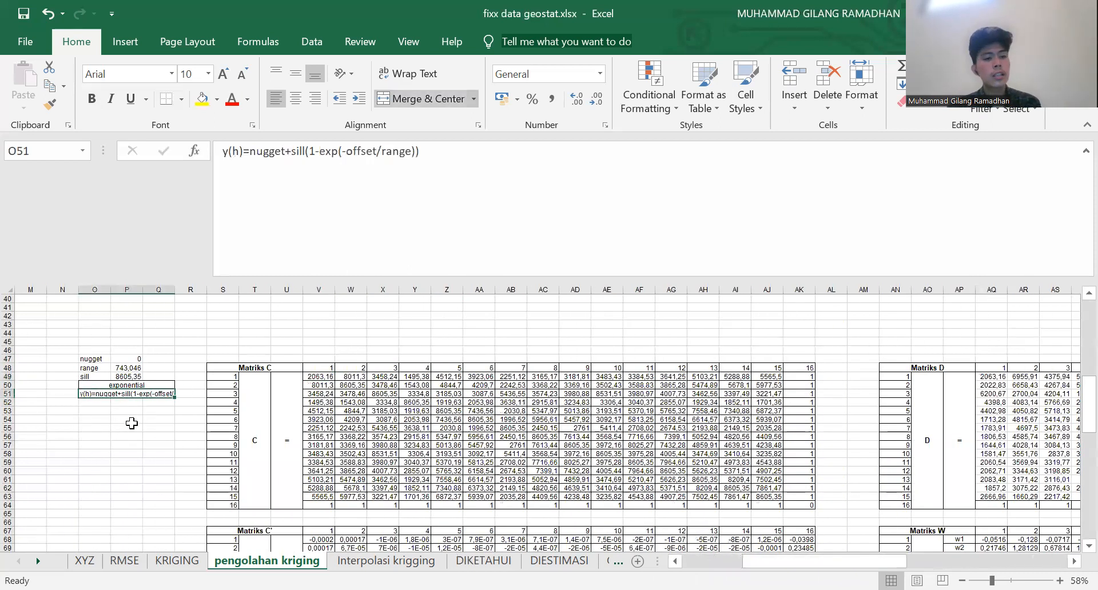
click(323, 375)
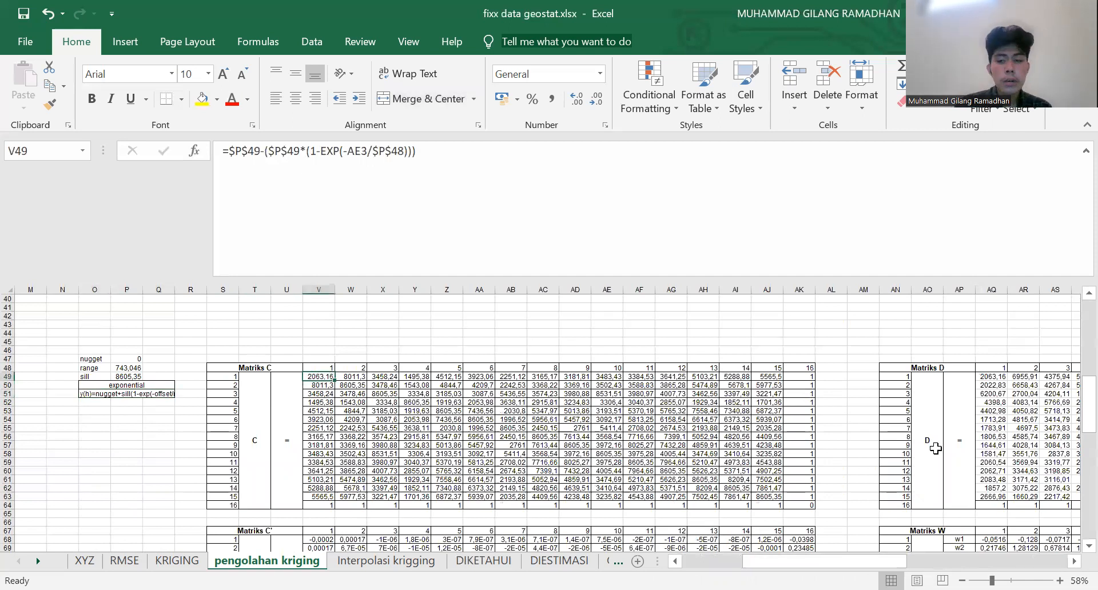
Trace the AE3 reference in the Matriks C formula back to the distance matrix and check its formula
drag(1075, 408, 1076, 324)
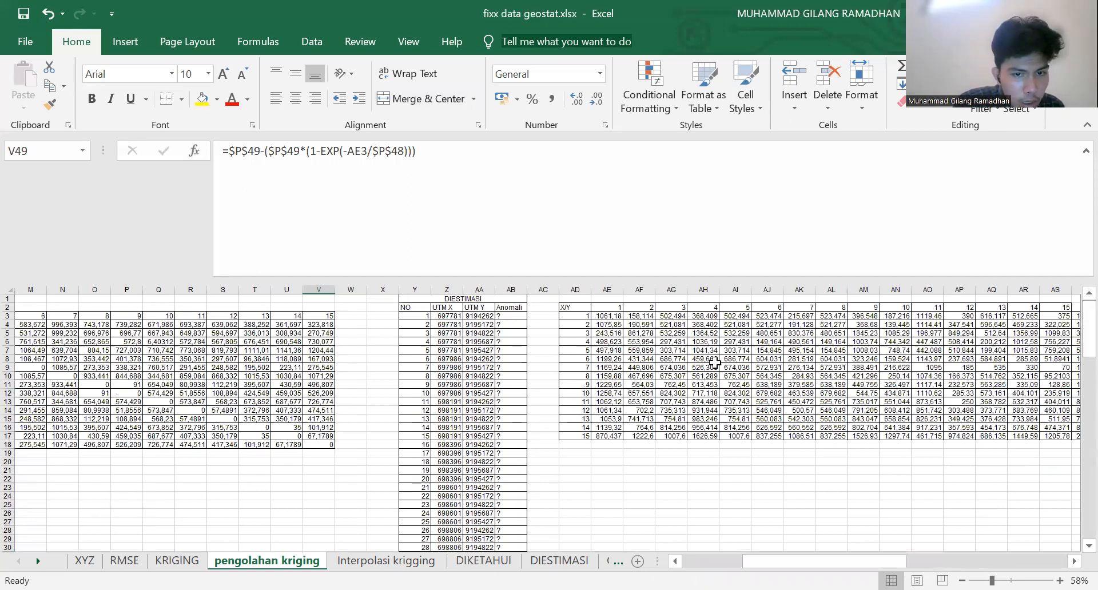
drag(1074, 314, 1074, 388)
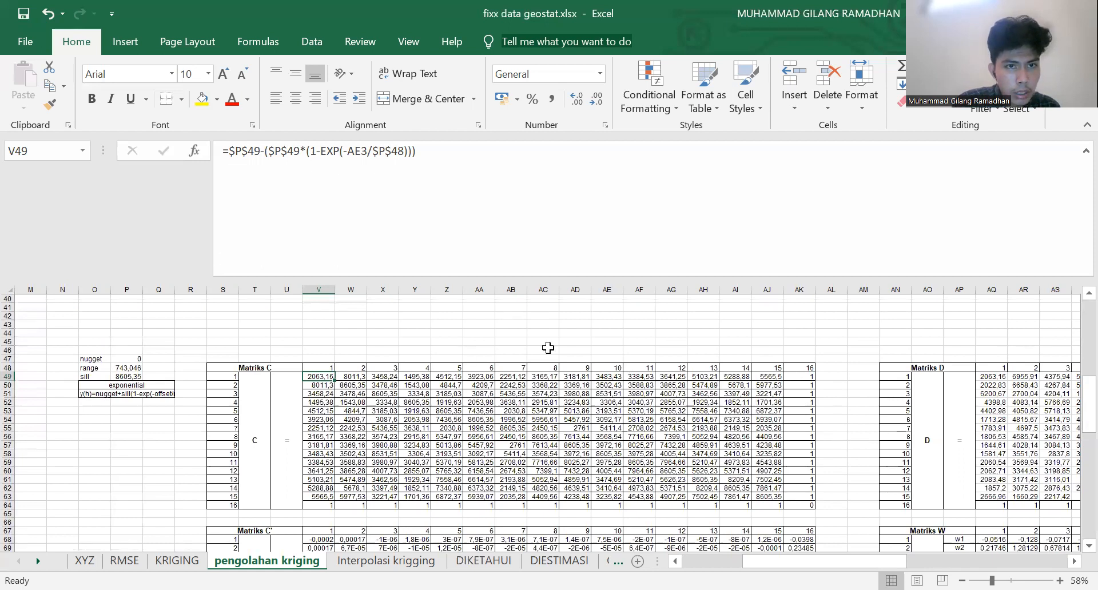
drag(1074, 396, 1073, 309)
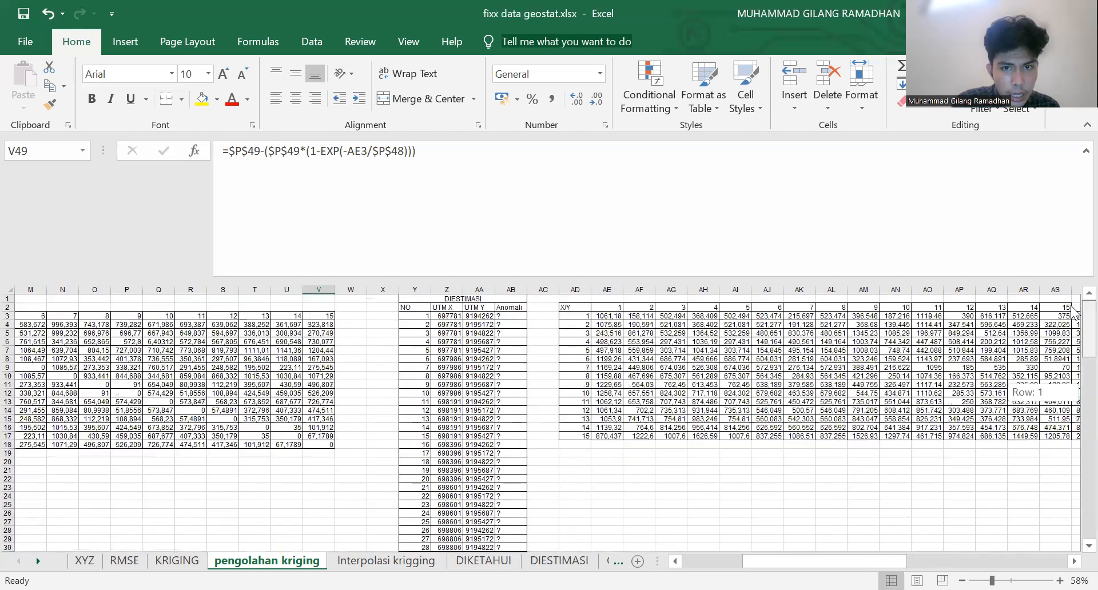
click(602, 316)
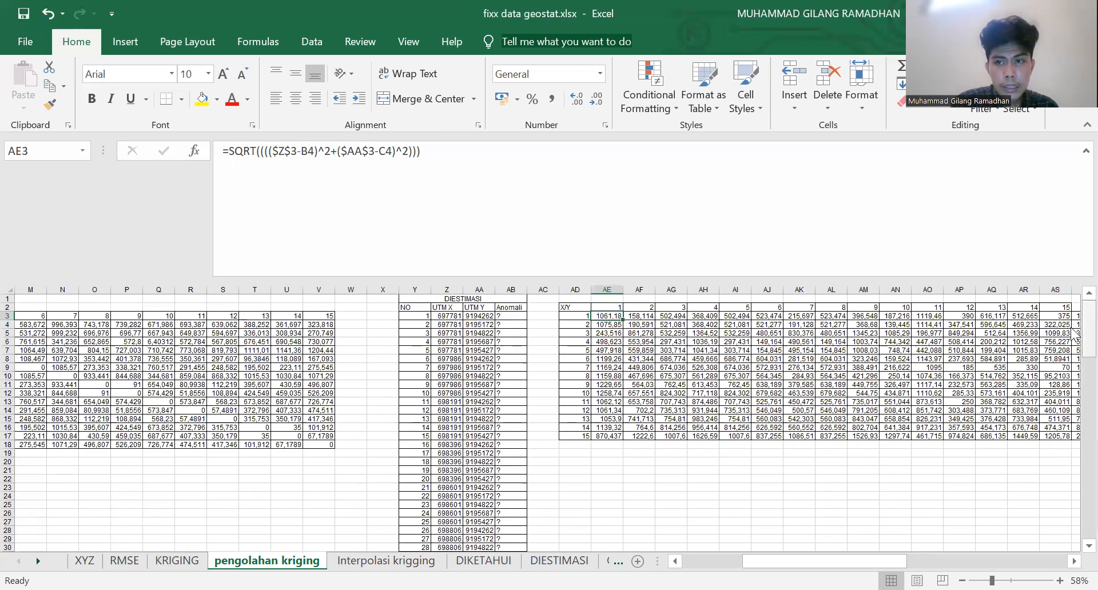
Review the Matriks C values in V49:AJ63 and its column 16 in AK48:AK64, and bring Matriks D into view
drag(1087, 335, 1075, 407)
drag(325, 352, 769, 471)
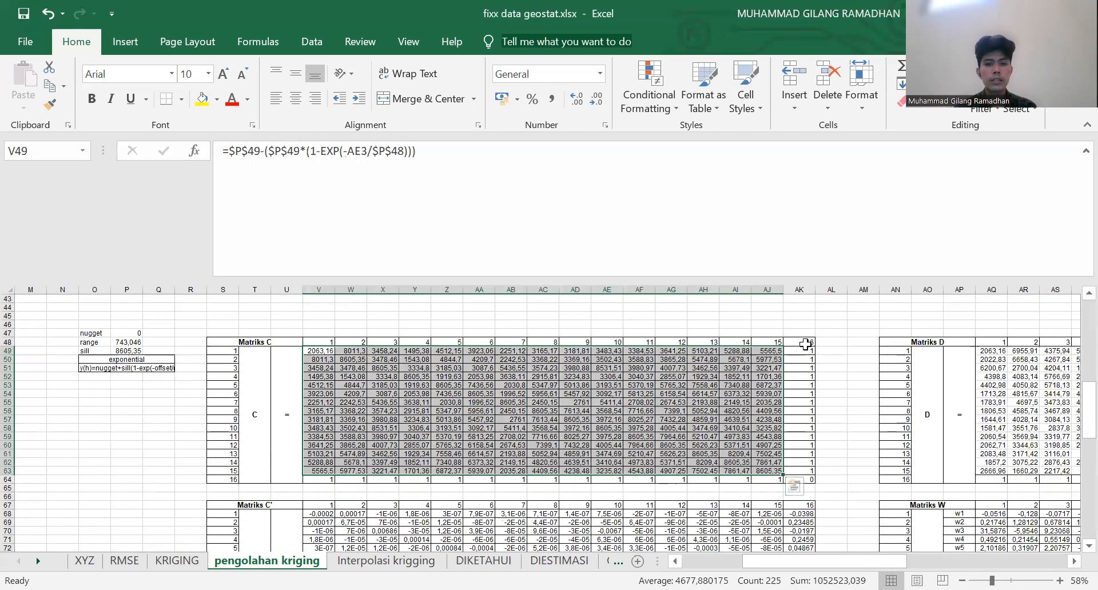
drag(806, 344, 803, 483)
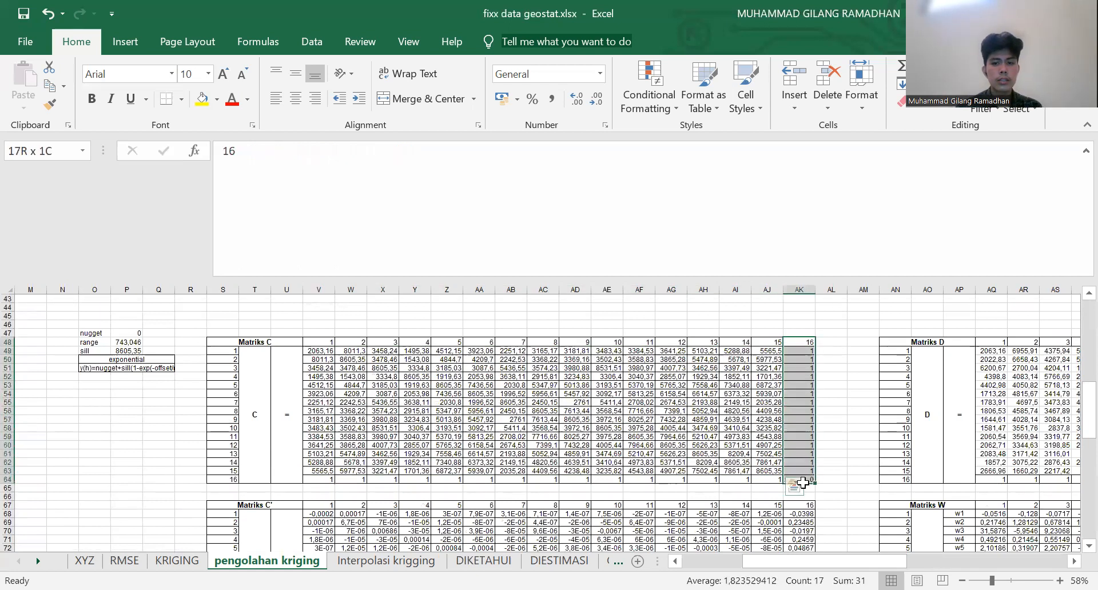
click(803, 345)
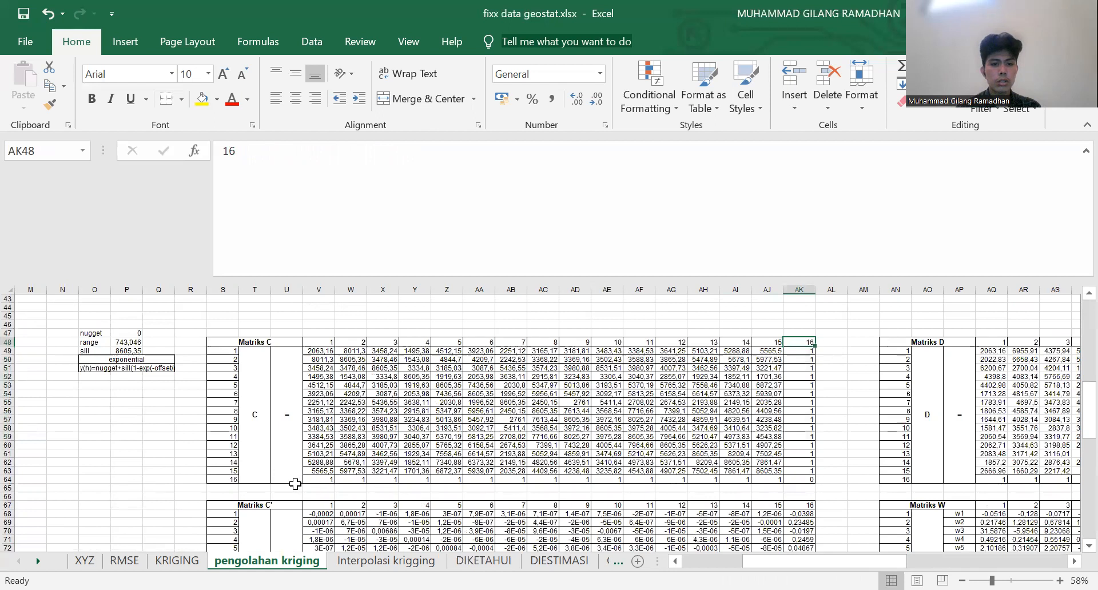
drag(825, 561, 900, 561)
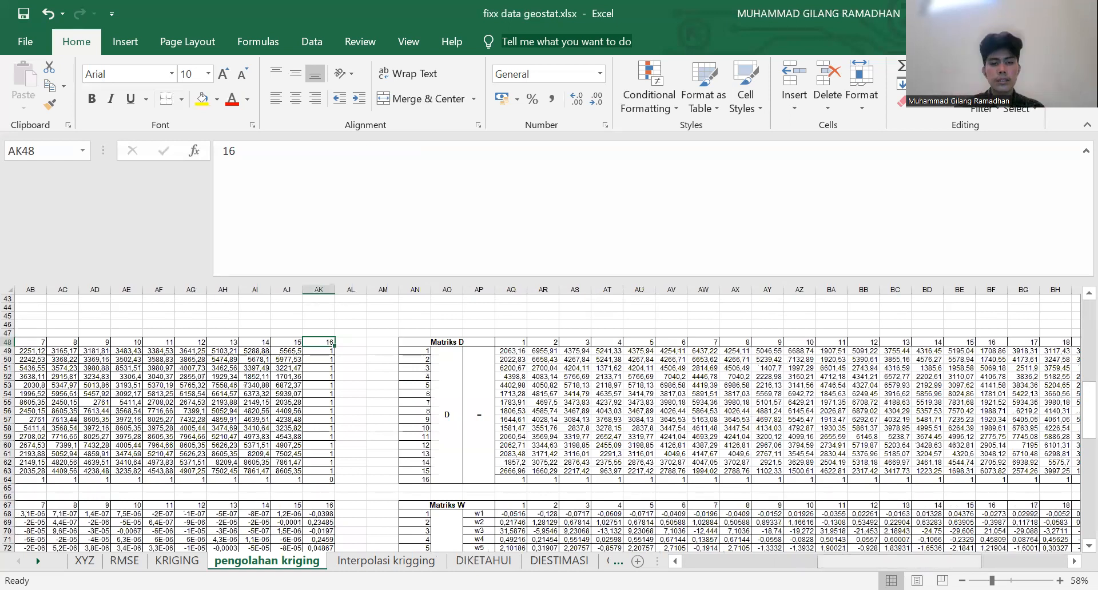
Compare the Matriks D formula in AQ49 with the Matriks C formulas in W50 and V49
drag(900, 561, 930, 561)
click(301, 342)
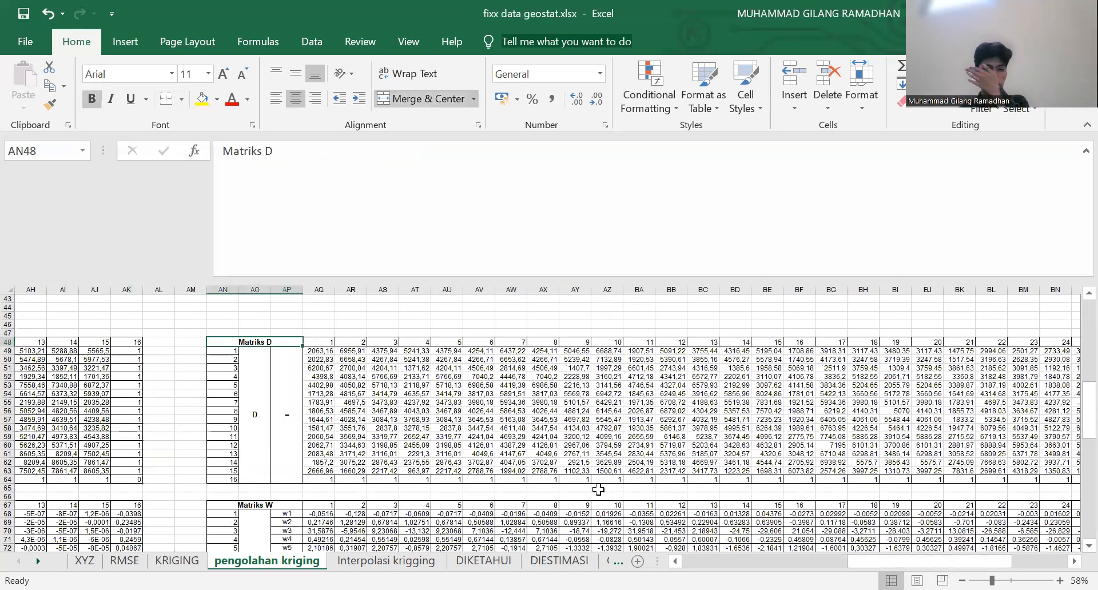
click(325, 351)
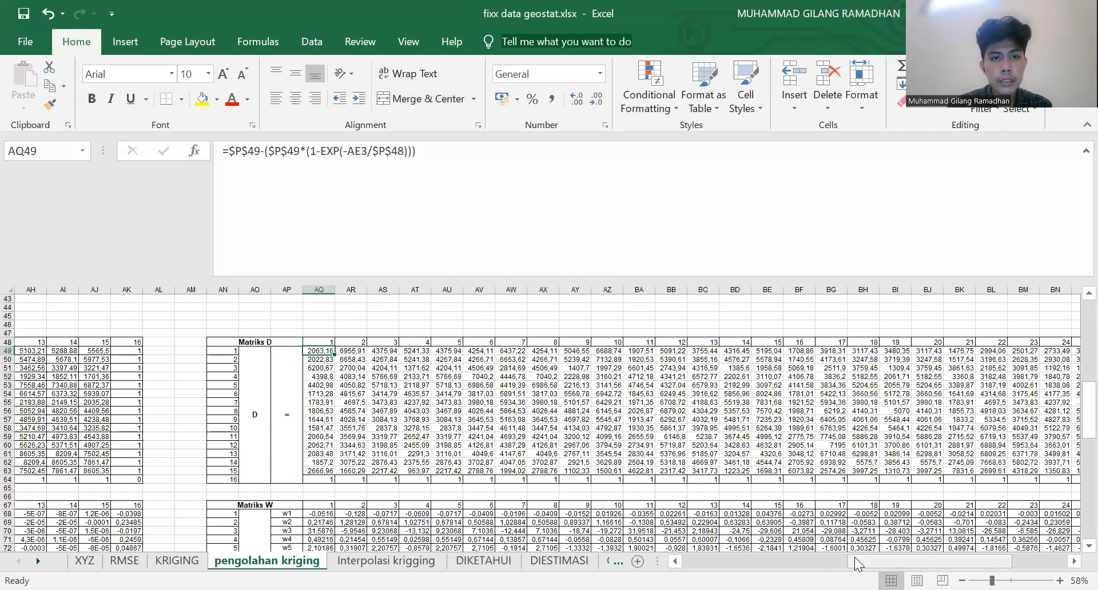
drag(854, 557, 756, 557)
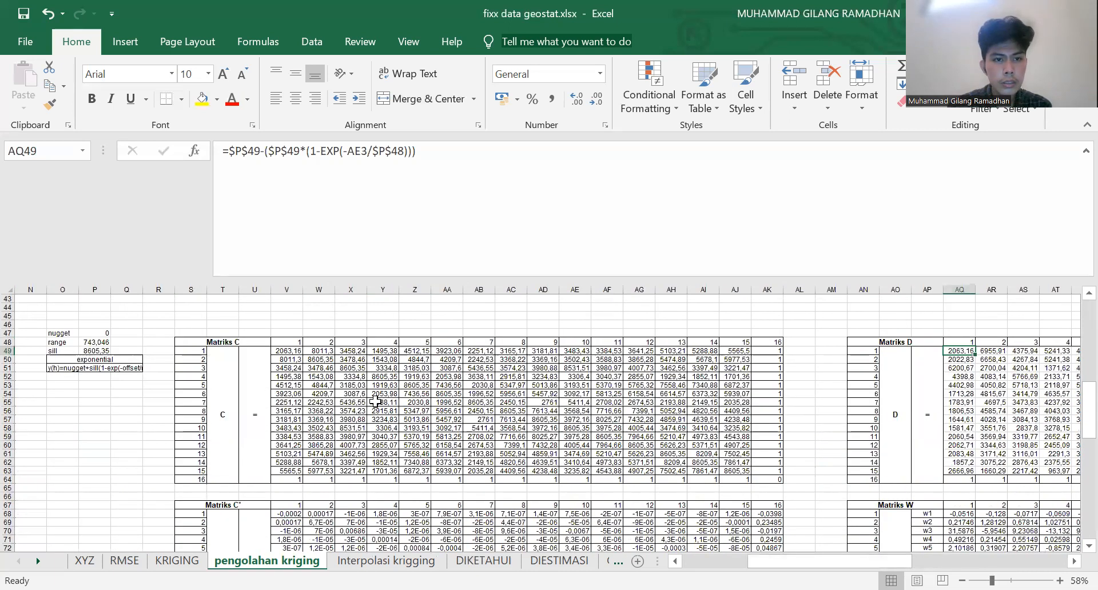
click(313, 359)
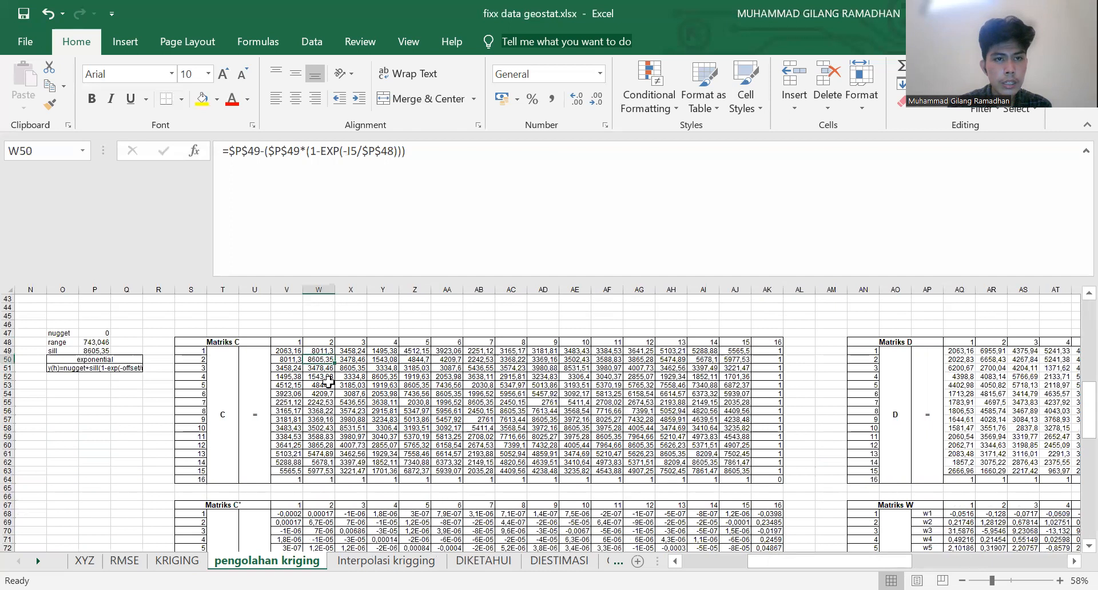
drag(318, 385, 336, 387)
click(289, 350)
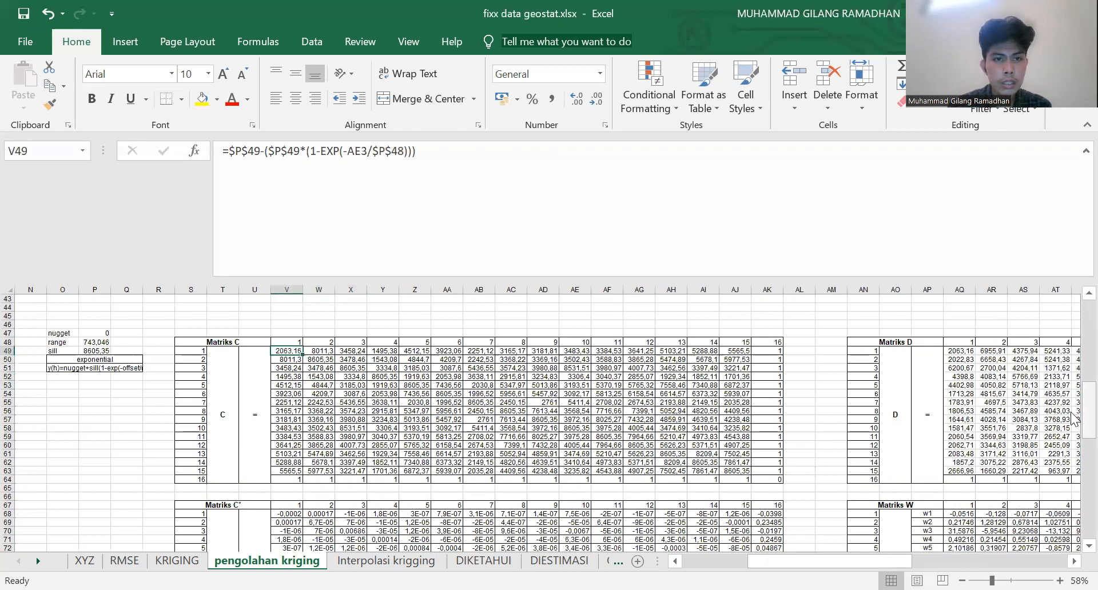
Set the distance reference in the Matriks C formula in V49 to I3 and recheck the formula
scroll(1074, 415, up, 1)
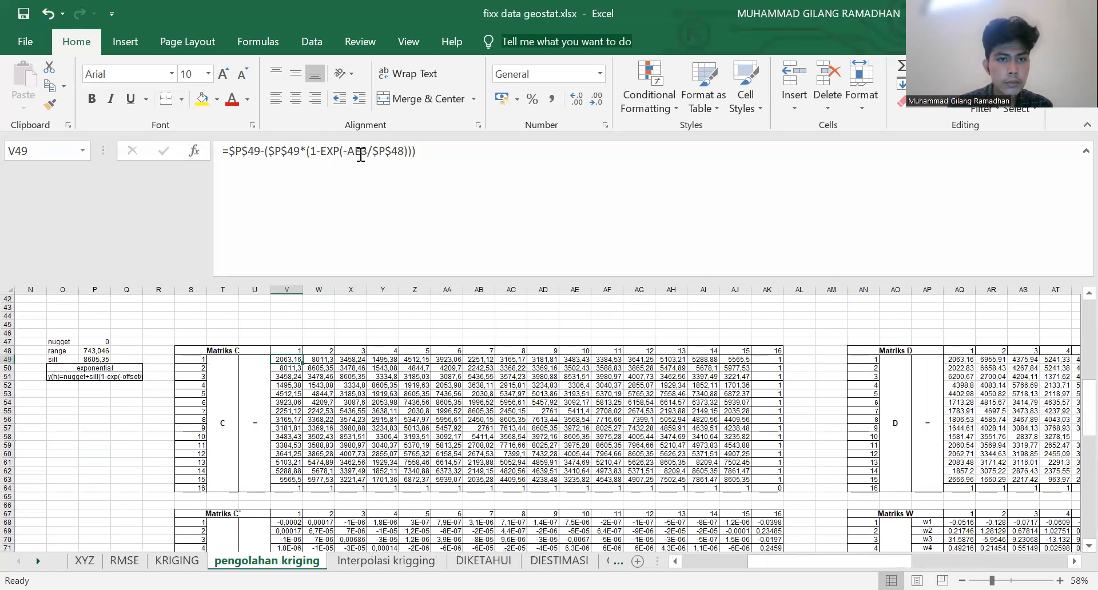
drag(360, 153, 347, 151)
text(i)
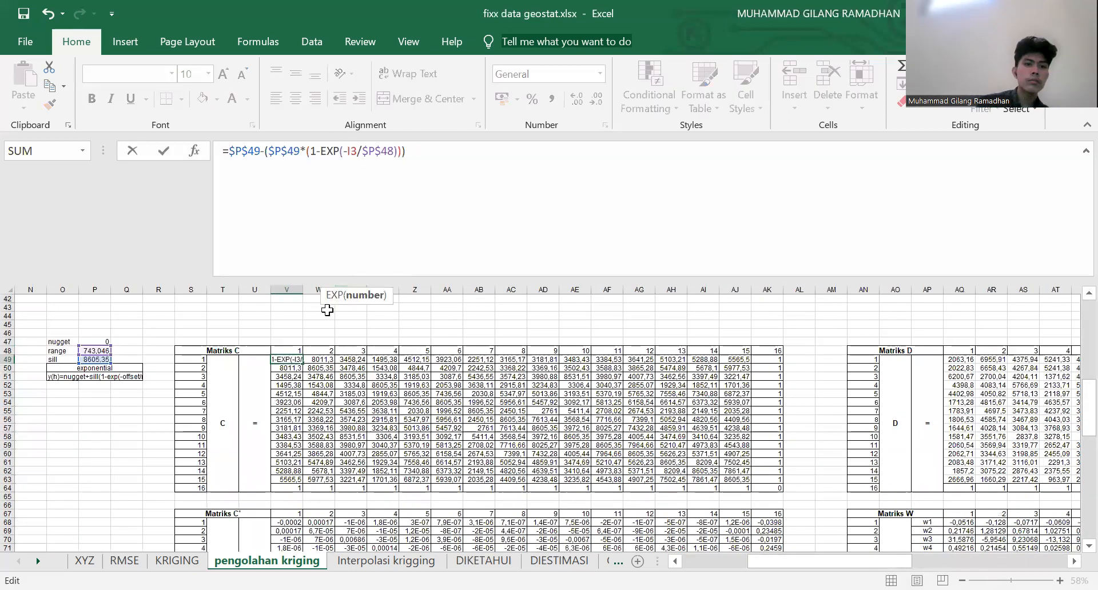
click(324, 314)
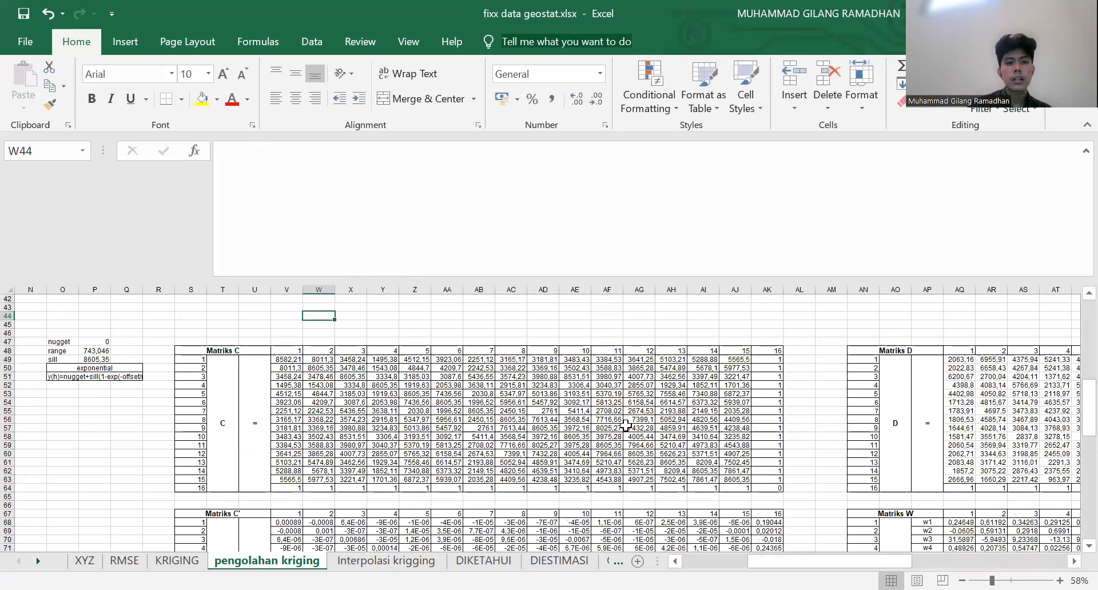
click(290, 359)
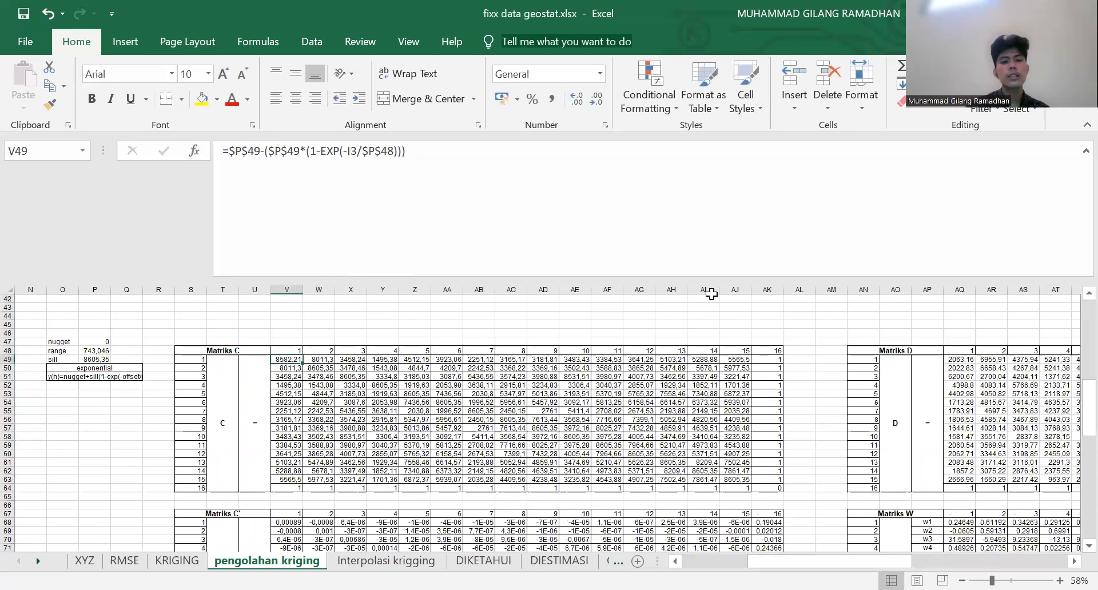
click(643, 324)
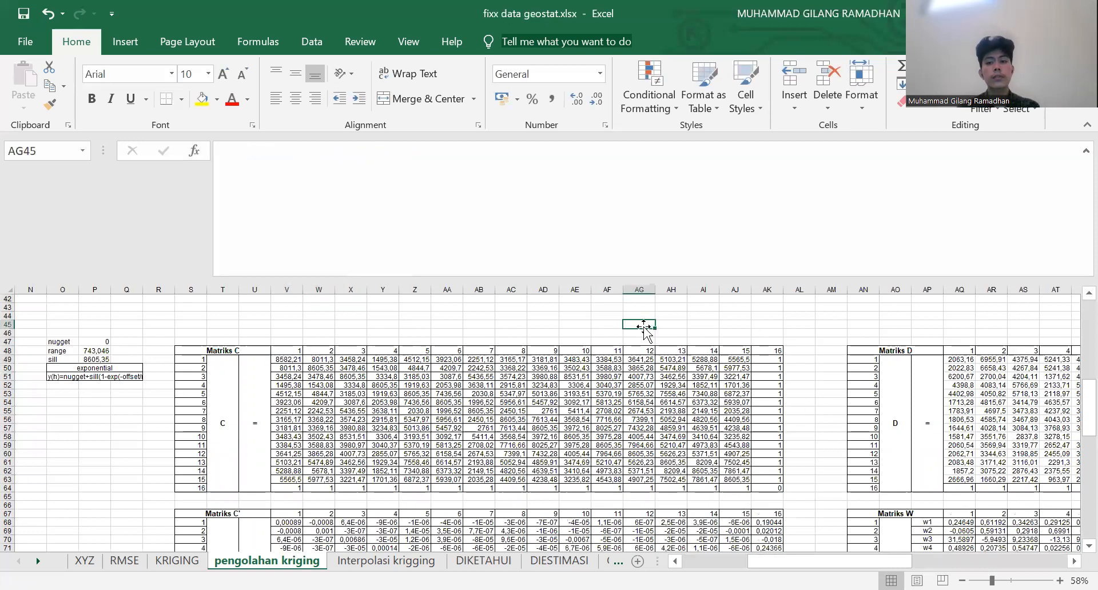
Review the values and formulas in the body of Matriks C and in the first columns of Matriks D
scroll(1074, 406, up, 1)
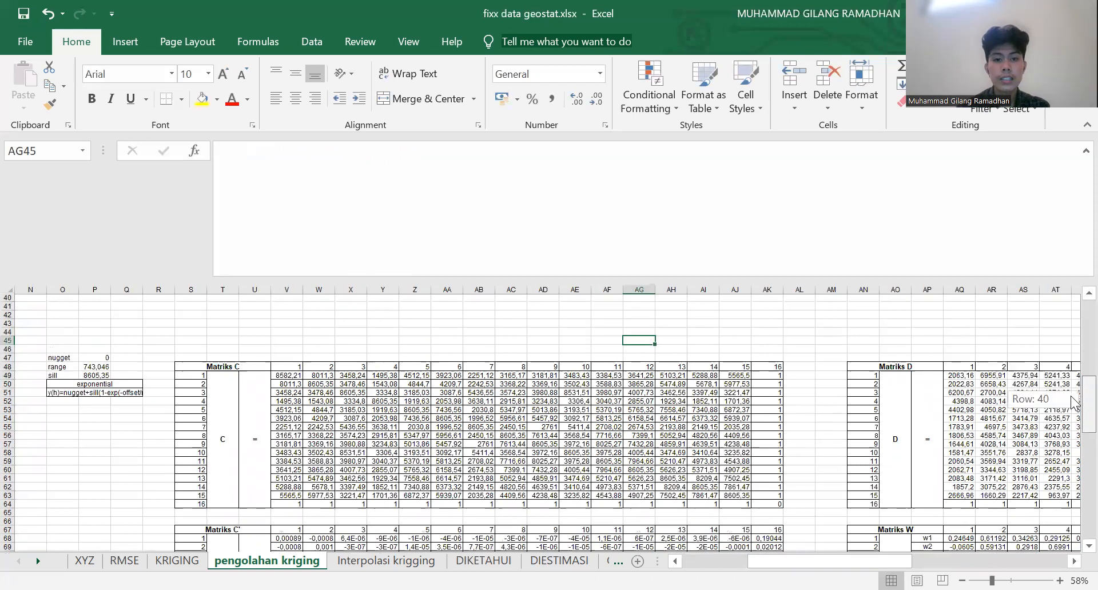
drag(351, 394, 607, 445)
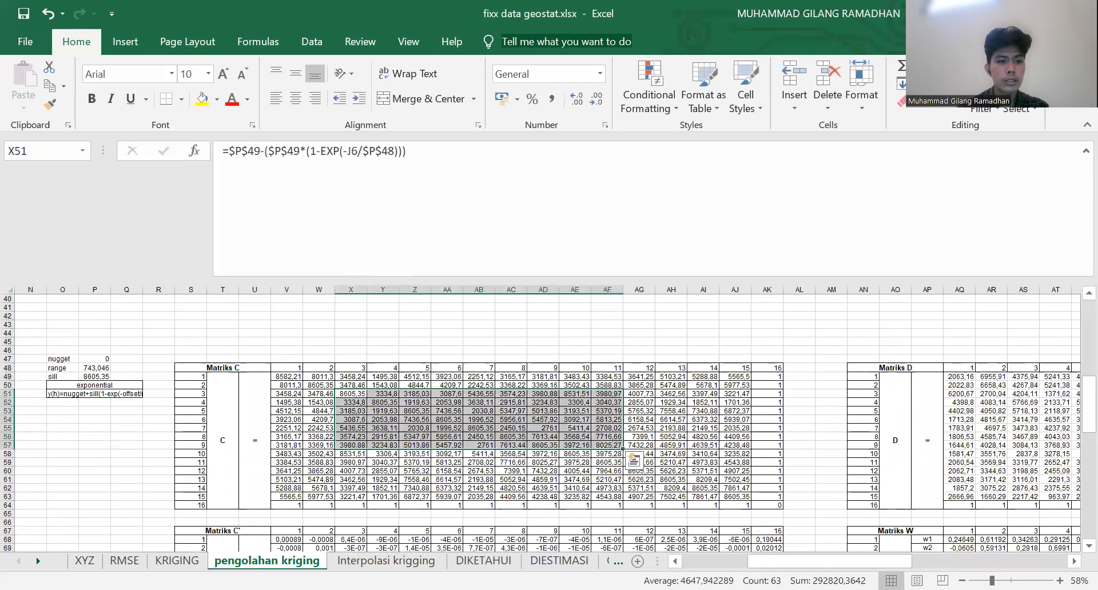
drag(829, 561, 884, 561)
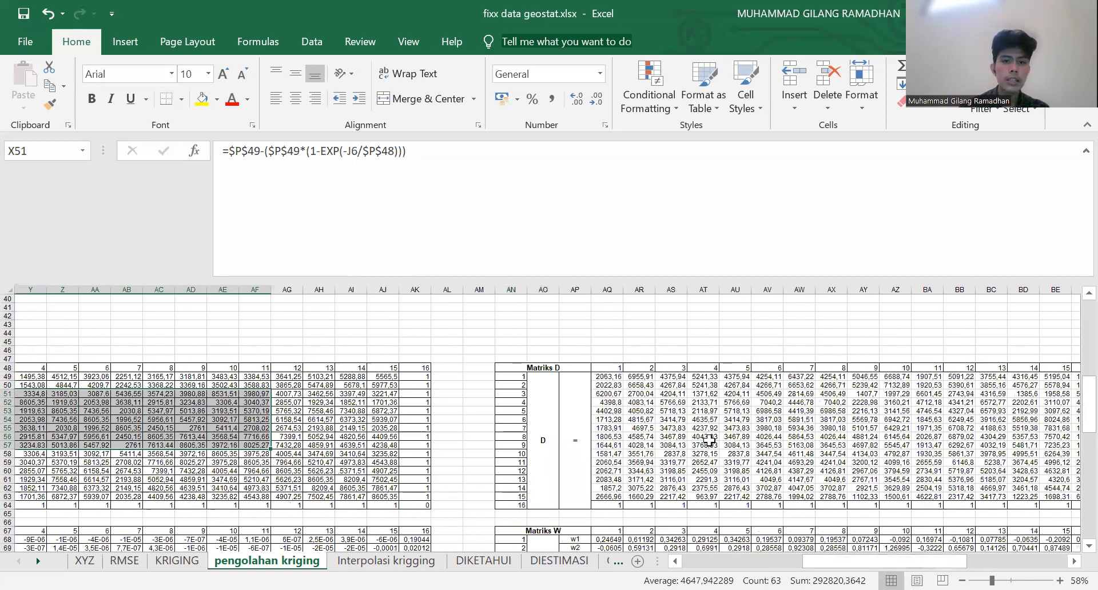
drag(607, 403, 710, 442)
click(593, 333)
drag(605, 386, 728, 436)
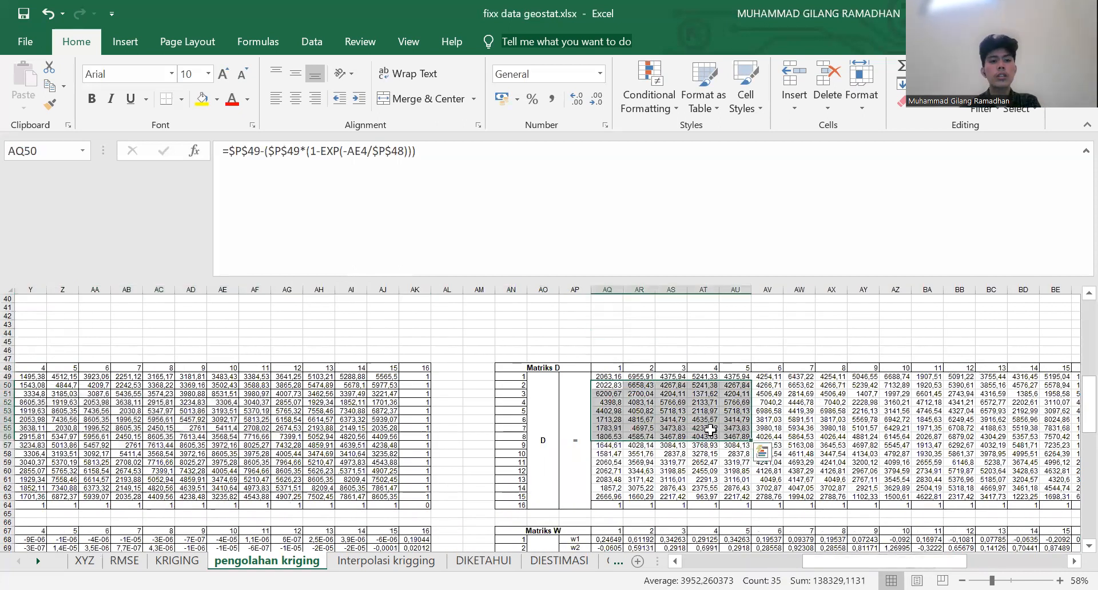
Set the distance reference inside the EXP term of the Matriks D formula in AQ50 to X364
drag(366, 153, 348, 153)
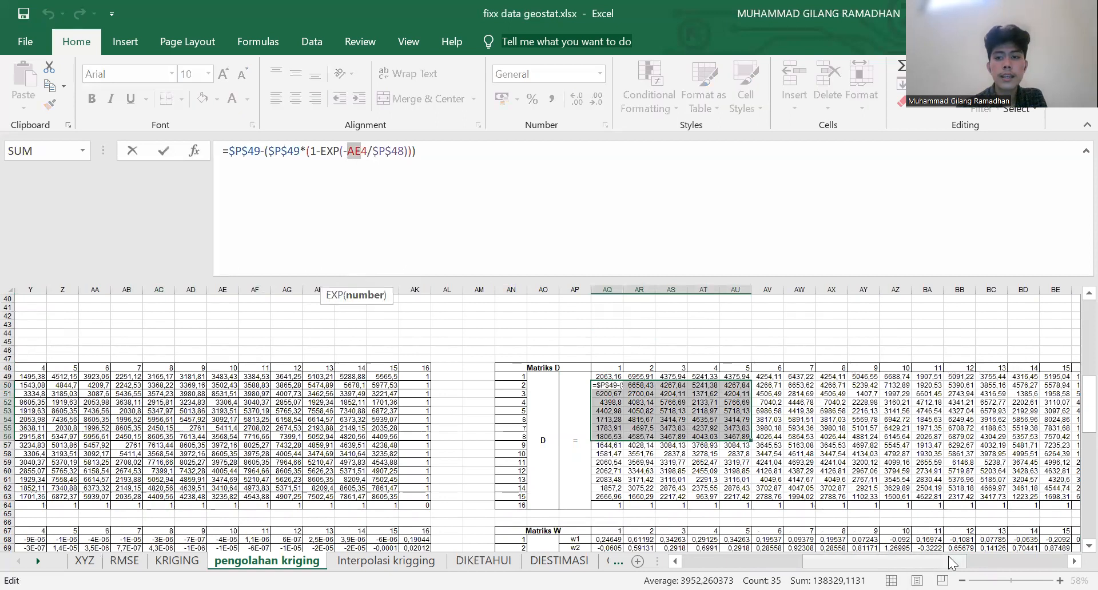
drag(948, 556, 871, 556)
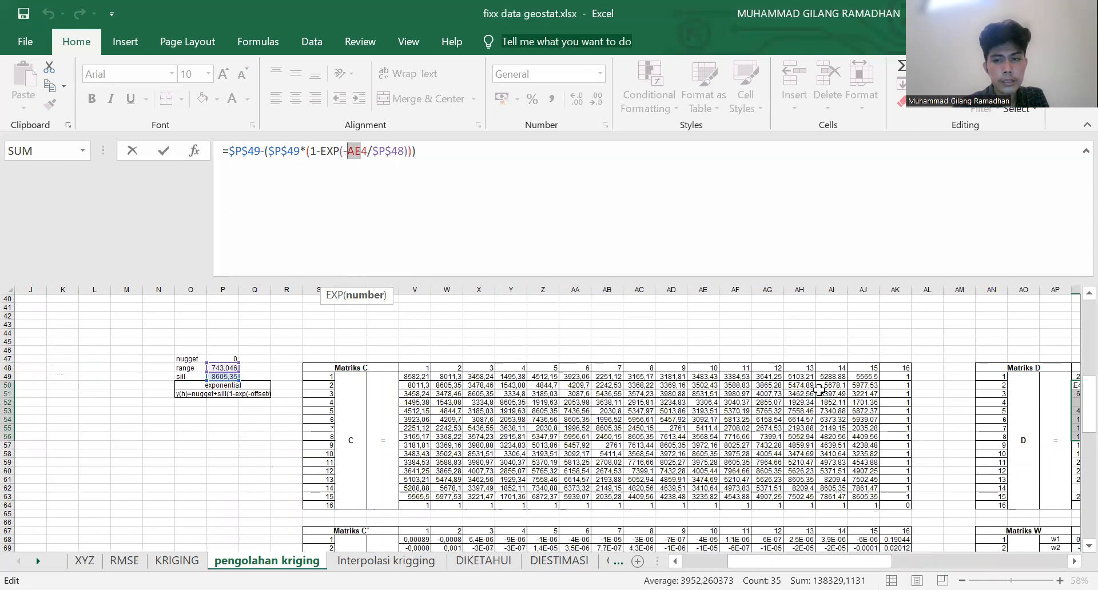
click(1075, 561)
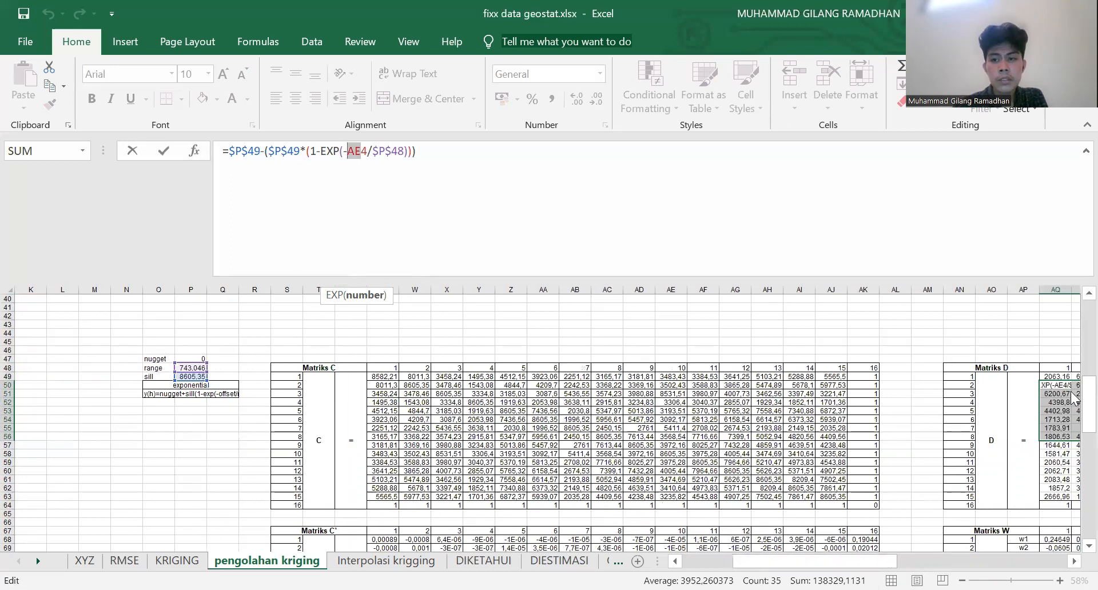
drag(1088, 399, 1073, 431)
click(389, 430)
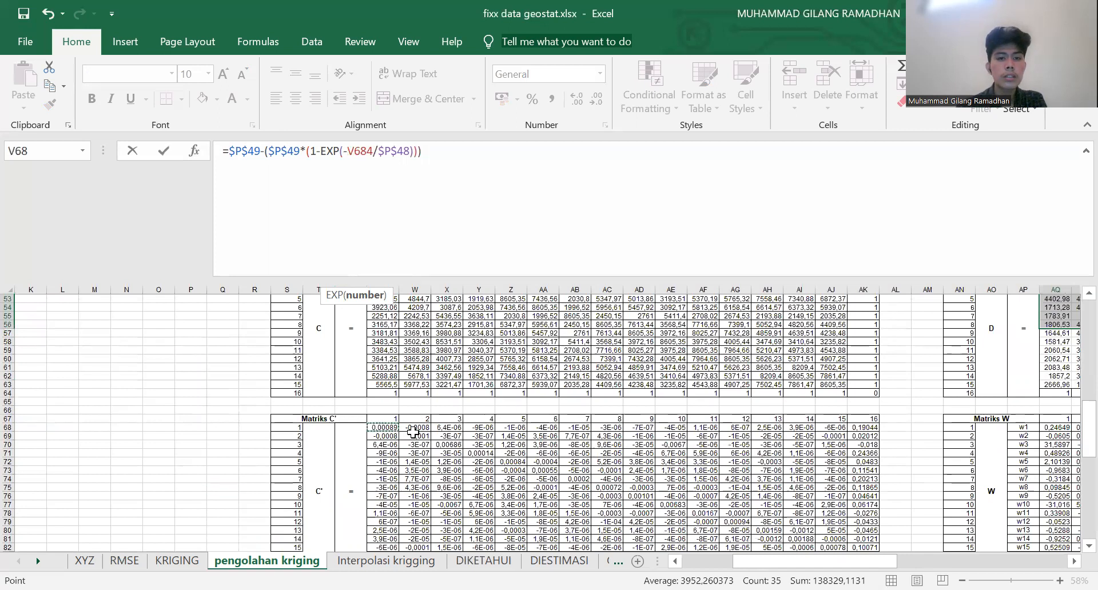
click(391, 359)
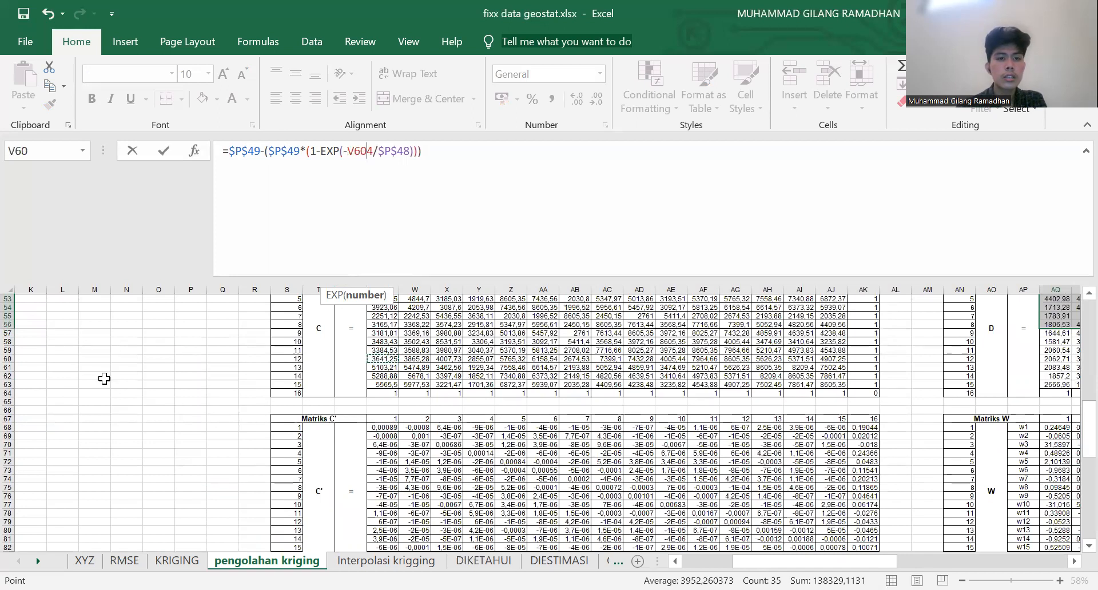
scroll(197, 388, up, 4)
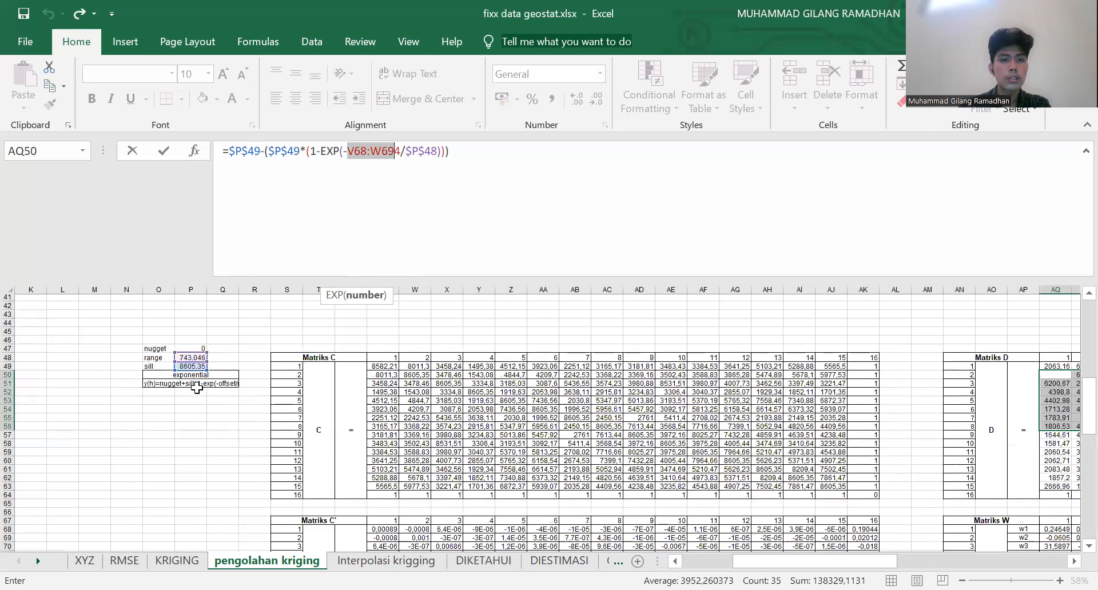
scroll(460, 289, up, 2)
click(456, 300)
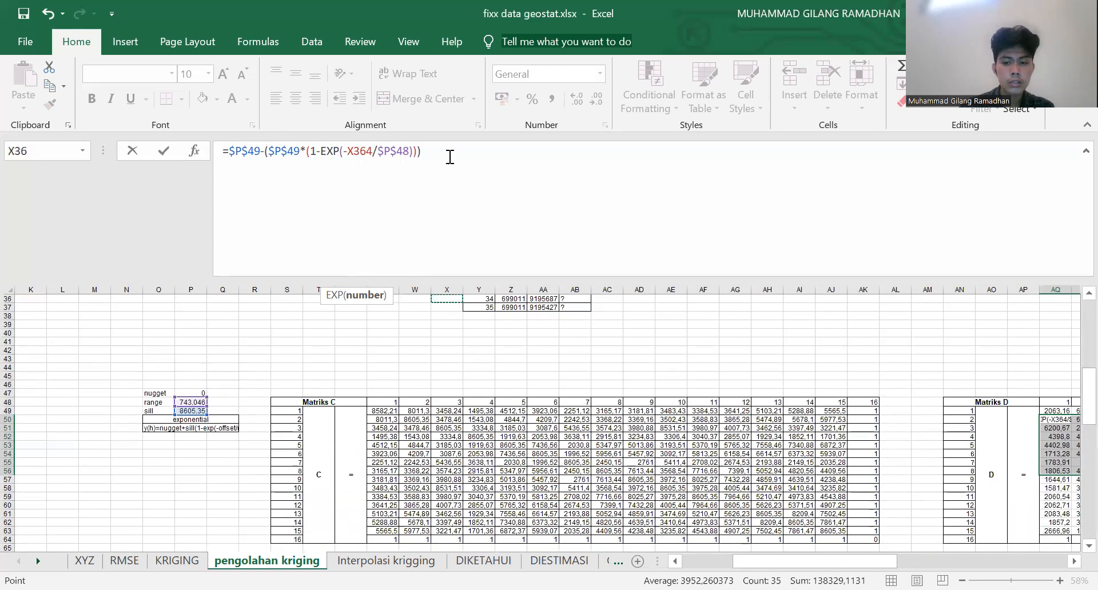
key(Return)
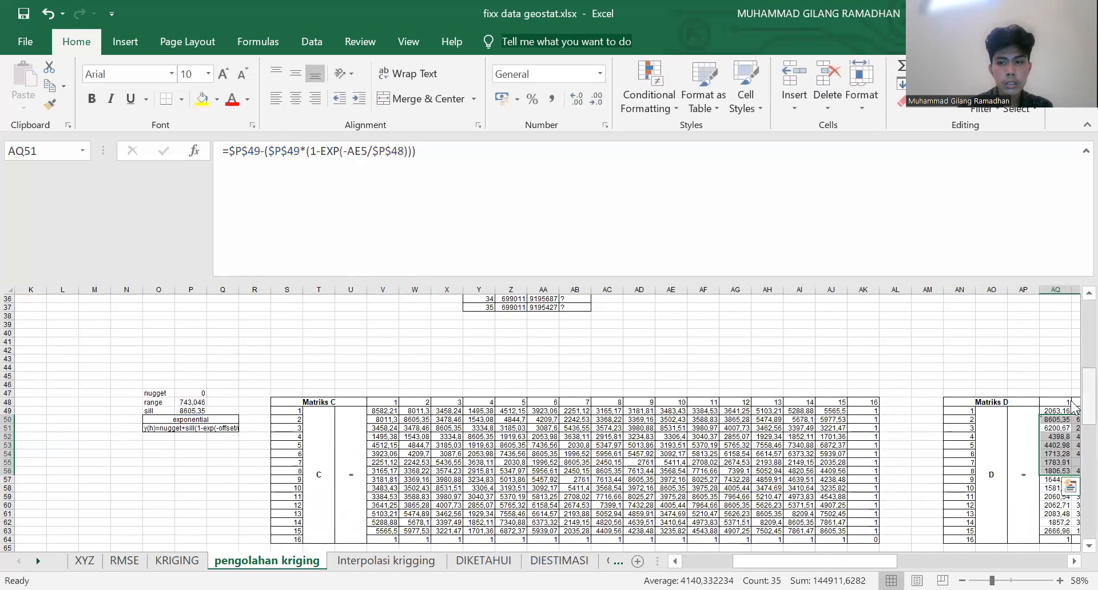
Examine the MINVERSE formula of Matriks C' in V68 and trace it to its source range V49:AK64
drag(1087, 406, 1075, 439)
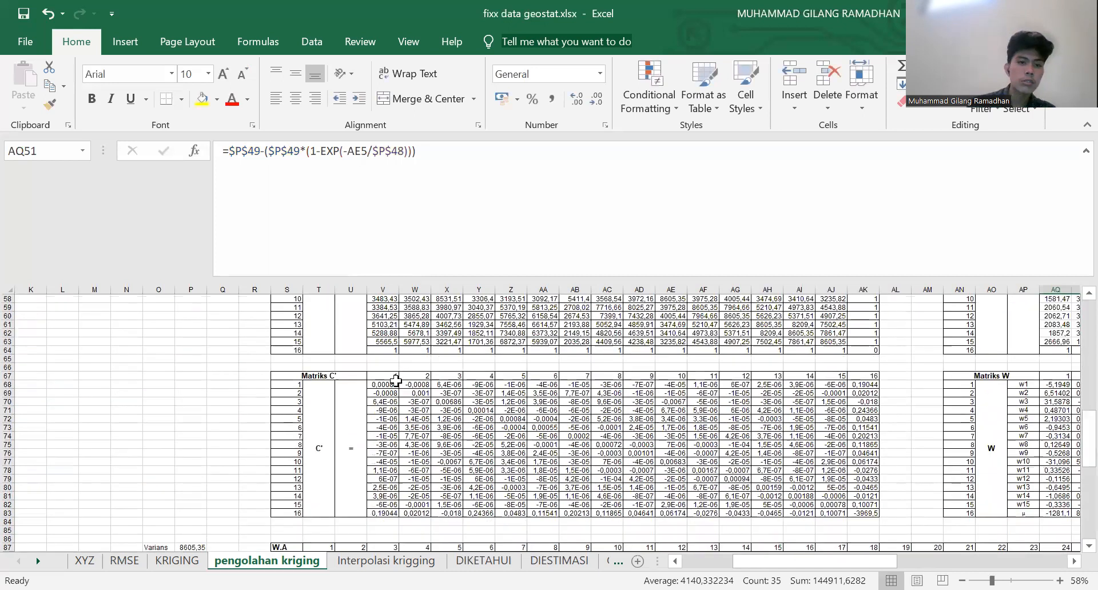
click(395, 382)
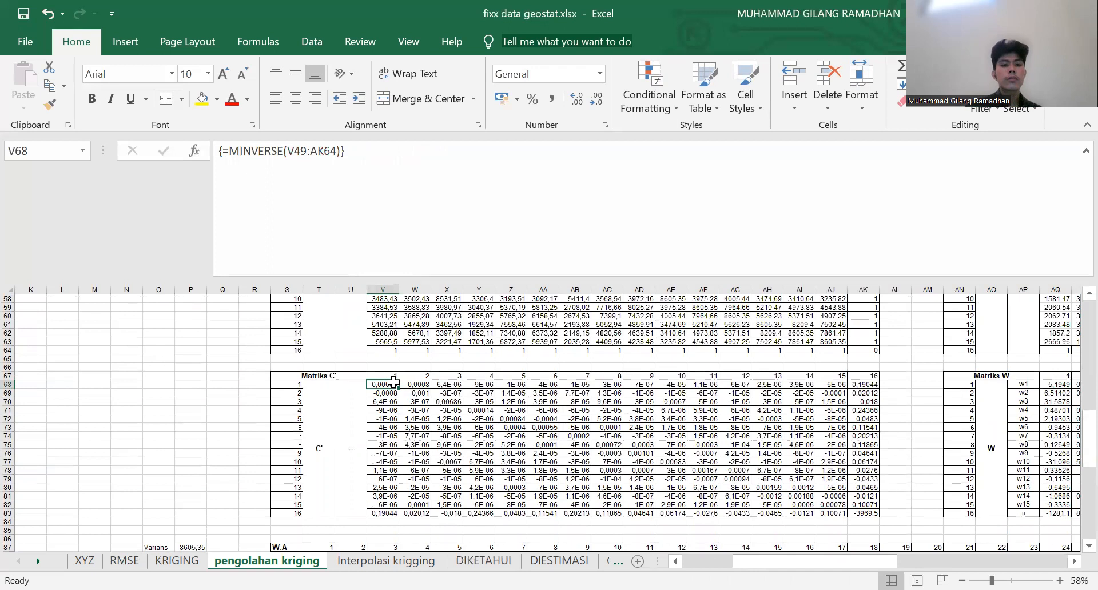
drag(1072, 430, 1072, 406)
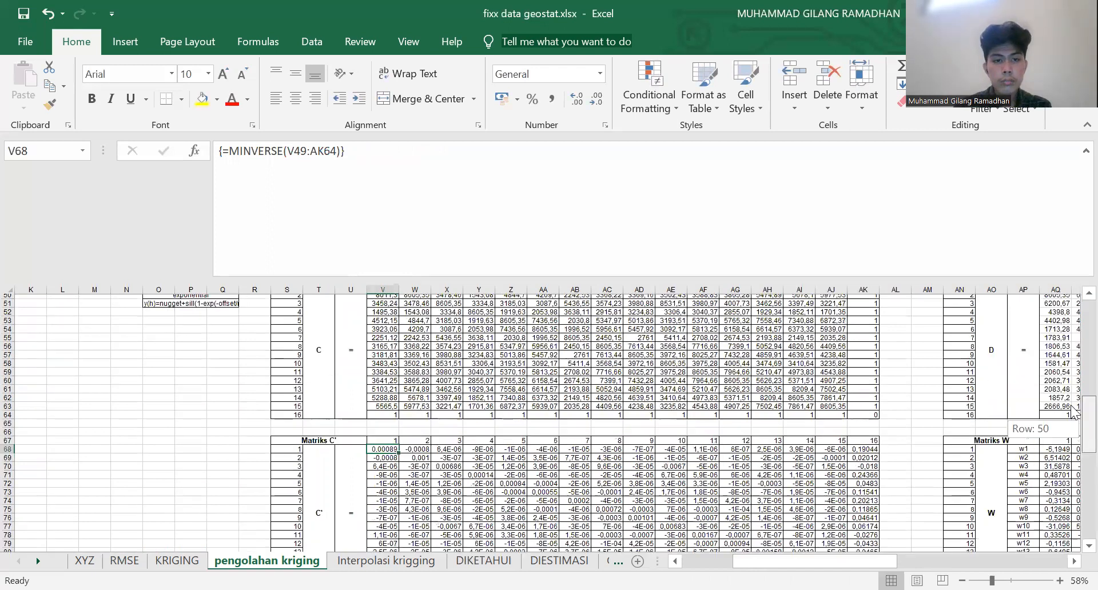
drag(383, 334, 865, 462)
scroll(1075, 447, down, 6)
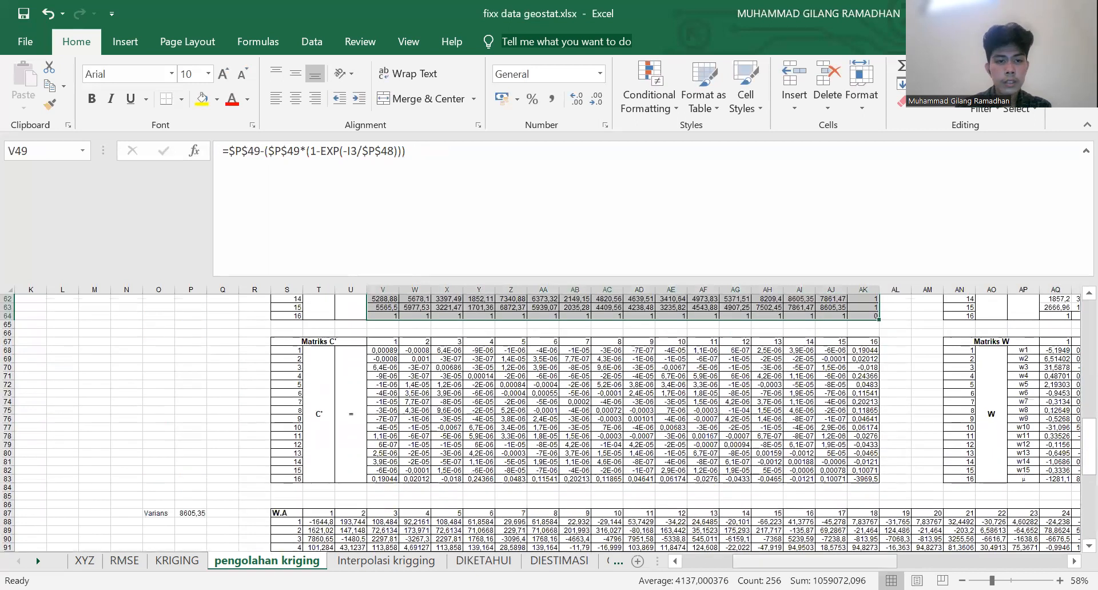
scroll(87, 402, right, 5)
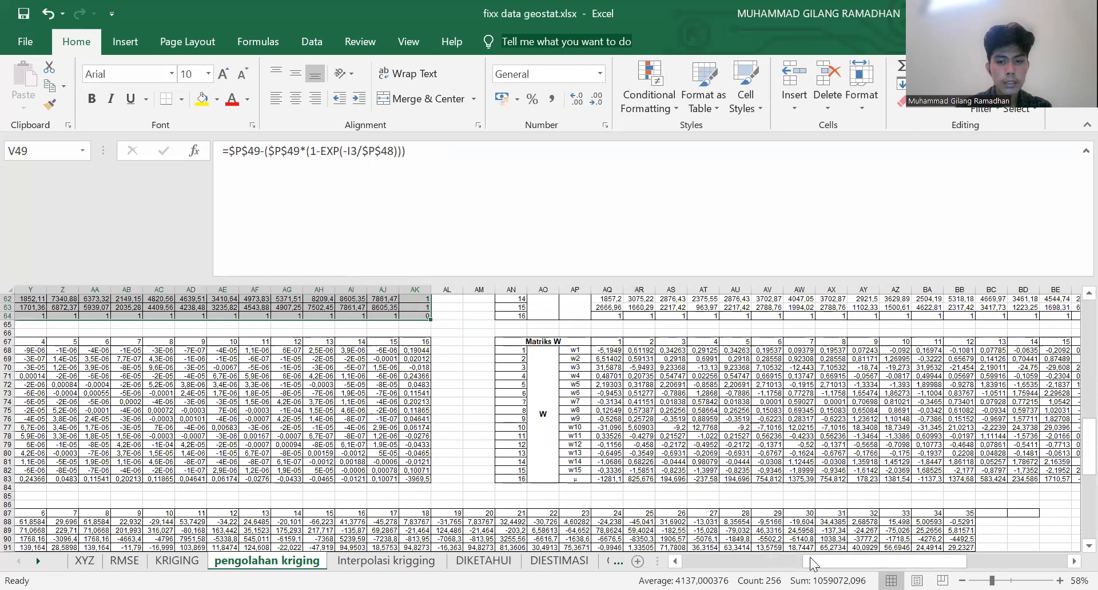
drag(810, 557, 782, 559)
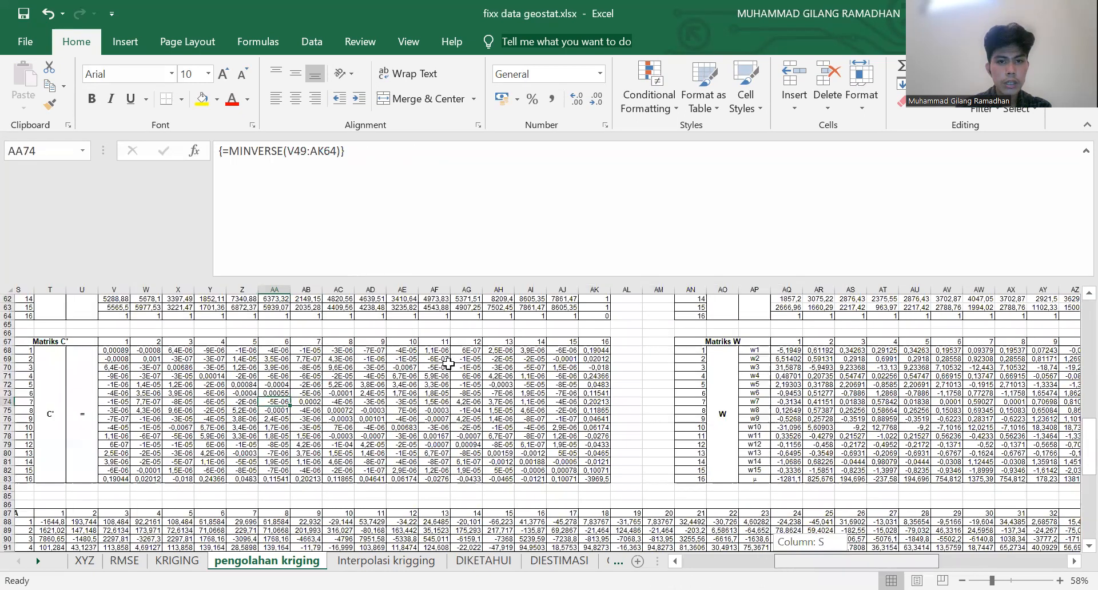
Examine the Matriks W block and its MMULT formula in AQ68
scroll(448, 363, right, 4)
drag(381, 346, 426, 377)
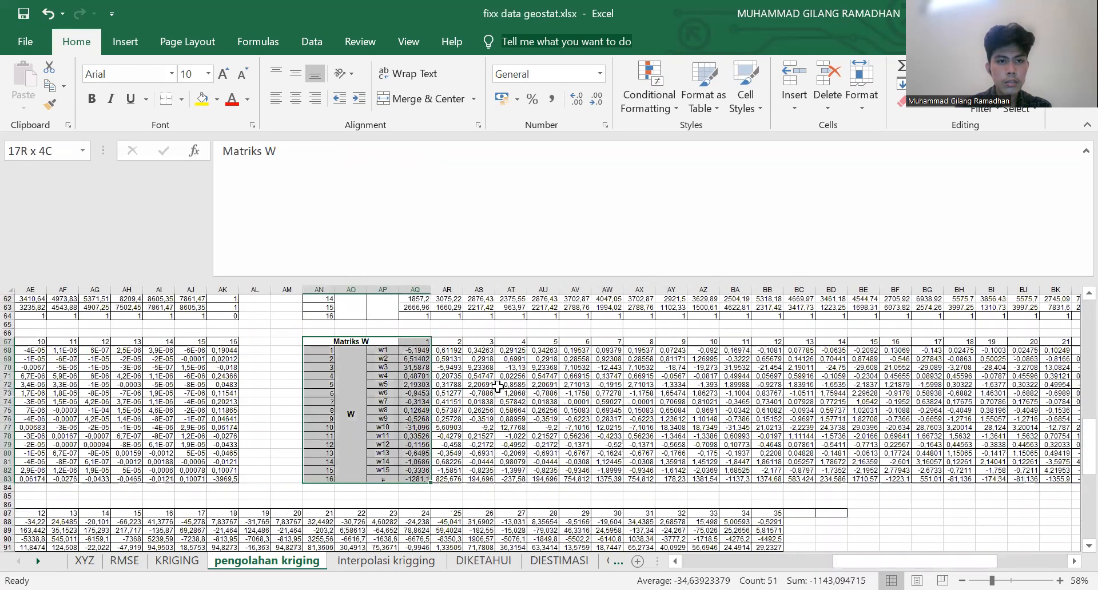
drag(498, 387, 498, 387)
click(405, 350)
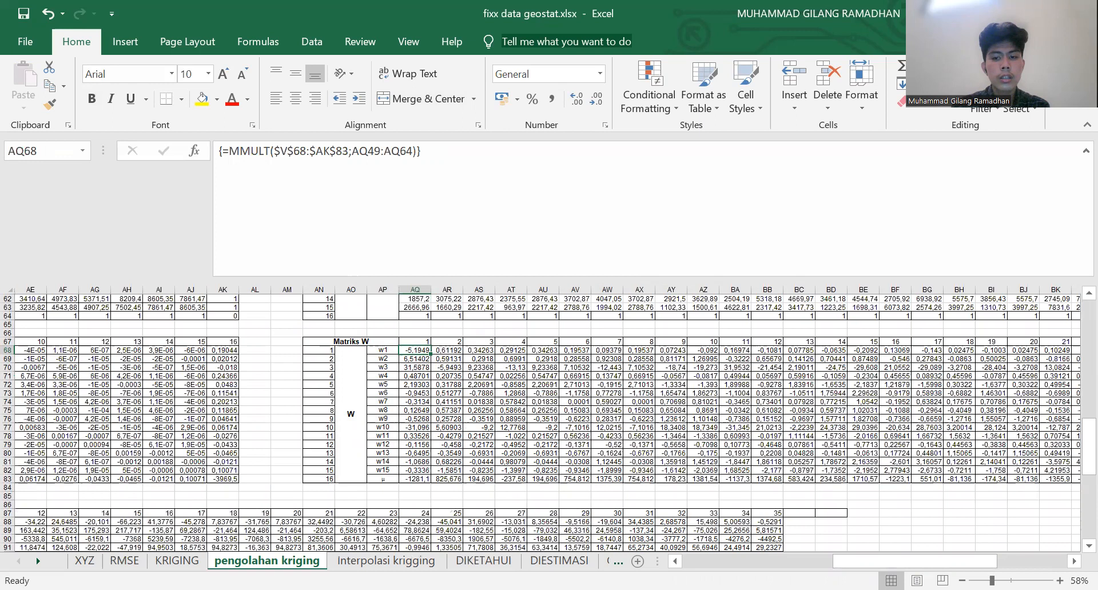
Trace the two ranges in the Matriks W formula back to Matriks C' and Matriks D
drag(915, 561, 875, 561)
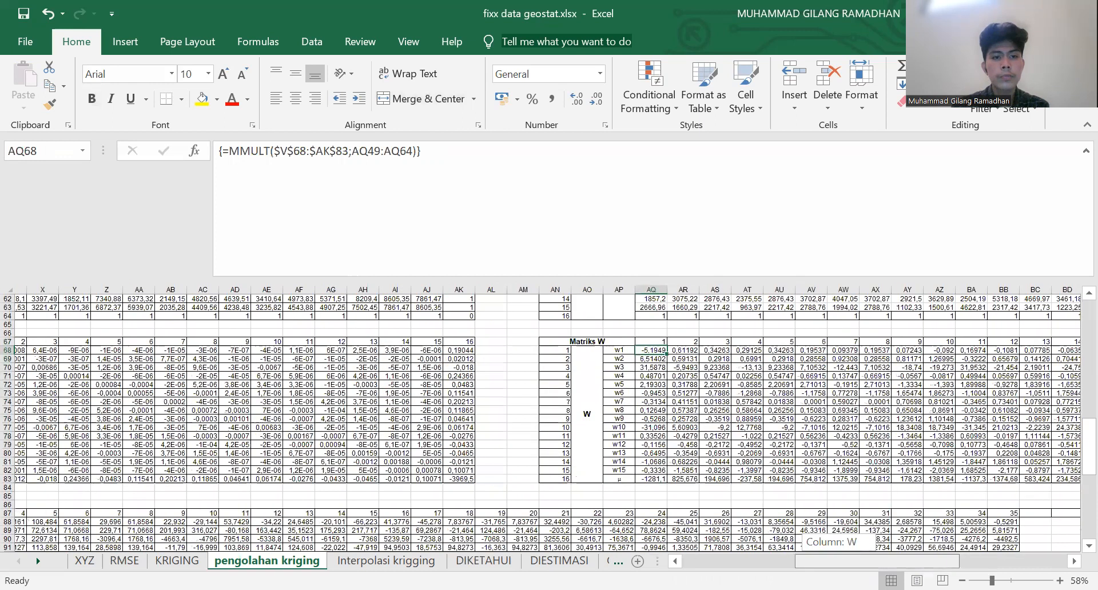
drag(742, 533, 681, 535)
drag(815, 562, 975, 561)
scroll(1074, 398, up, 8)
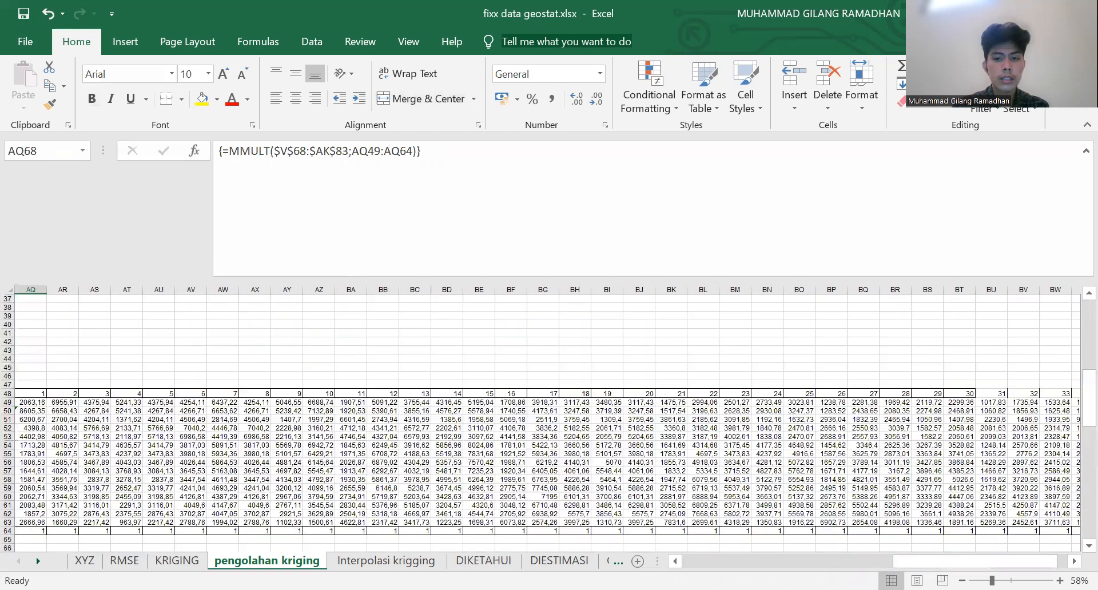
scroll(609, 435, left, 3)
drag(318, 420, 481, 453)
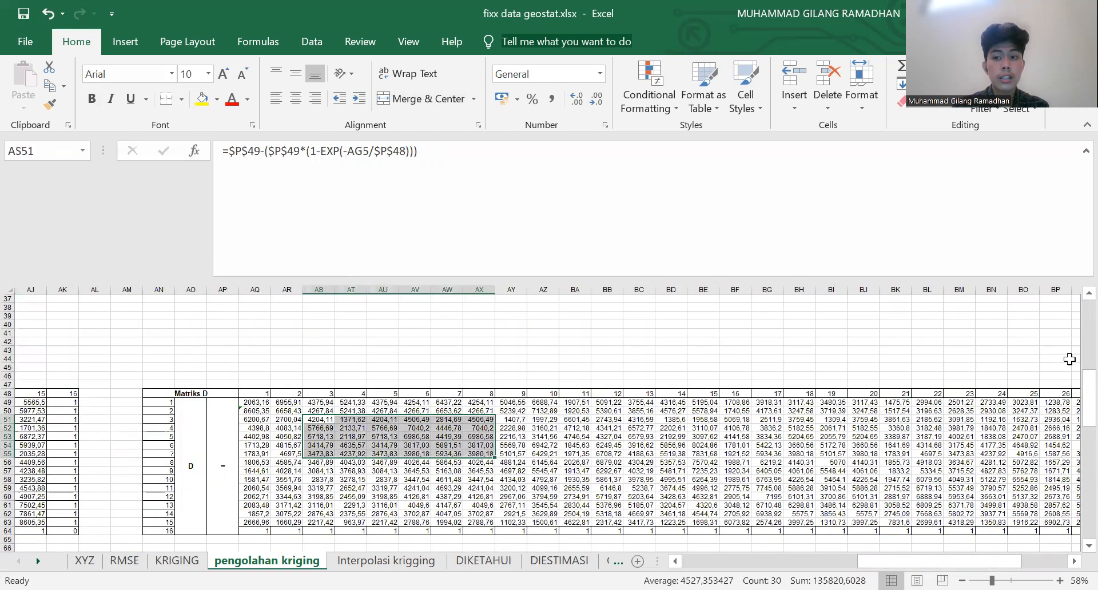
Bring the W.A table into view and check the Varians formula in P87
drag(1073, 376, 1025, 502)
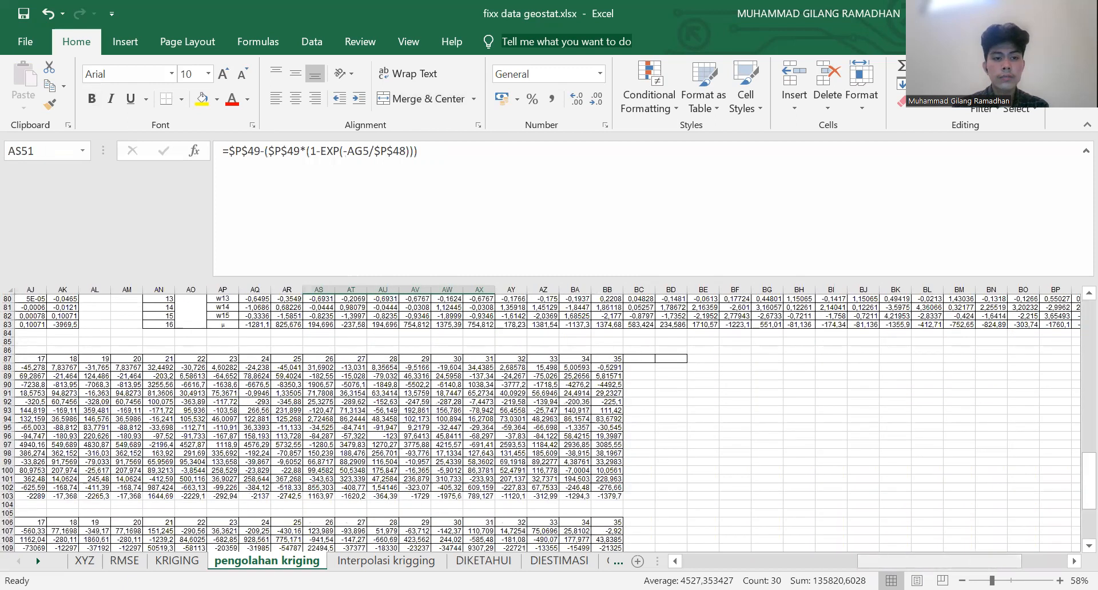
scroll(343, 351, left, 10)
click(319, 359)
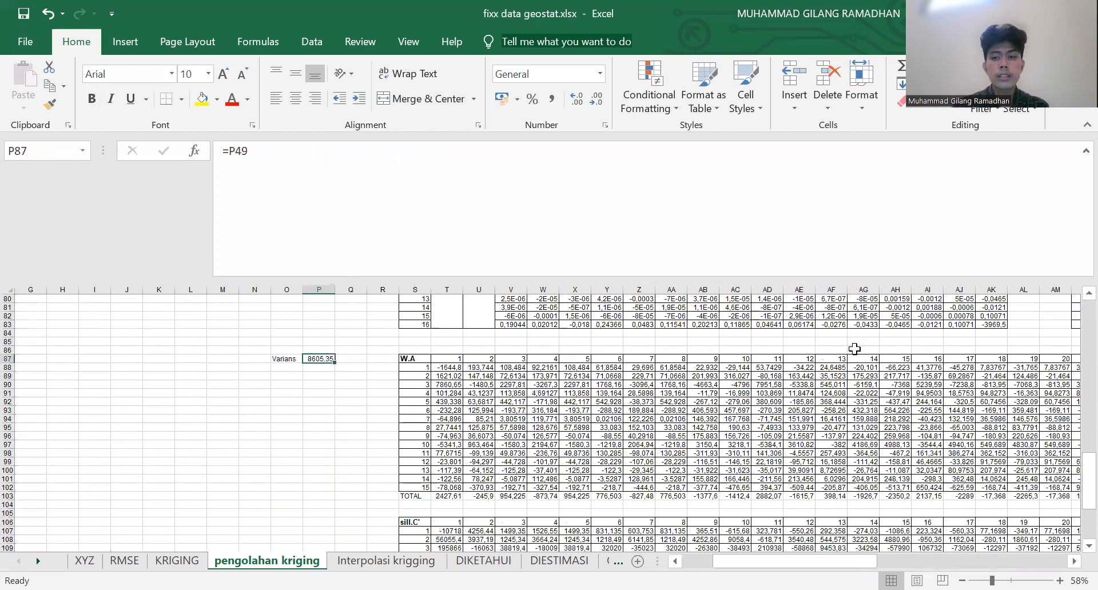
Examine the W.A table and compare the formulas across row 88, including T88, W88 and X88
mouse_move(1075, 462)
mouse_down()
mouse_move(1076, 407)
mouse_move(1075, 479)
mouse_up()
click(421, 384)
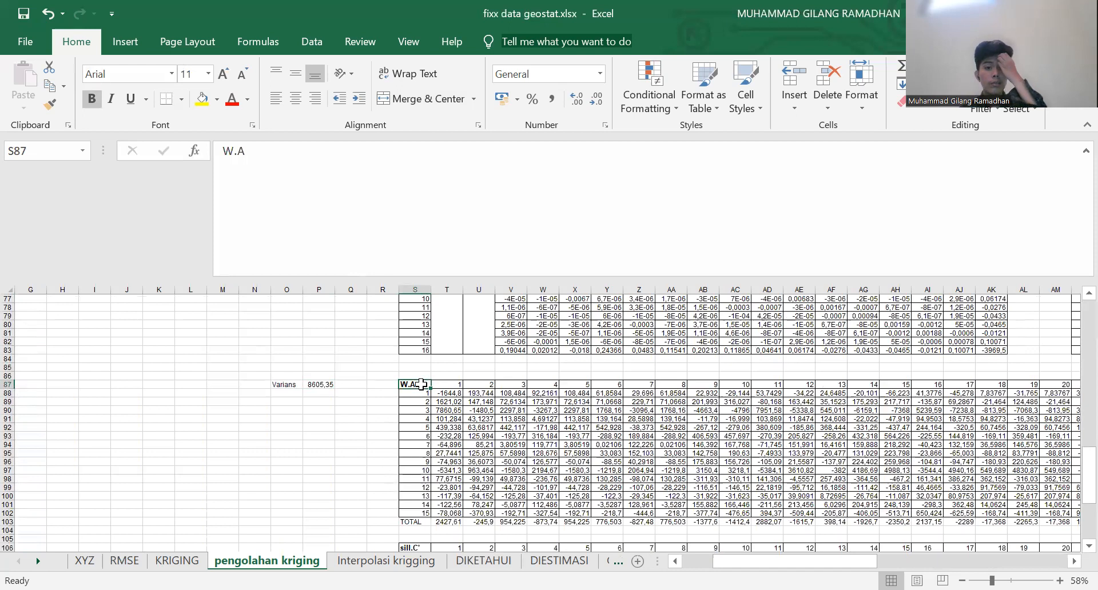
click(455, 394)
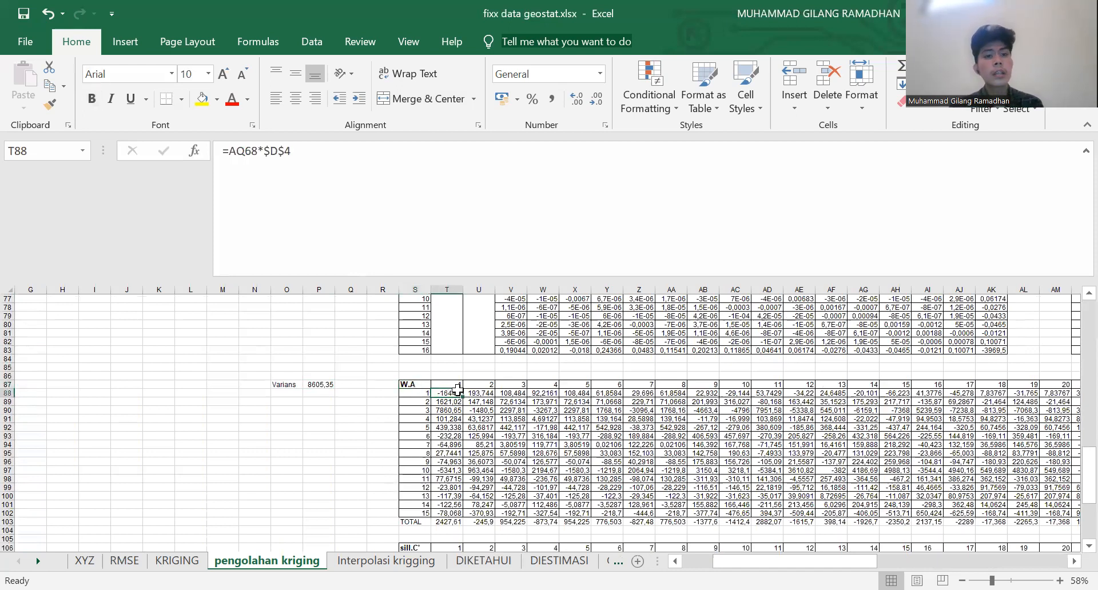
click(479, 394)
click(543, 393)
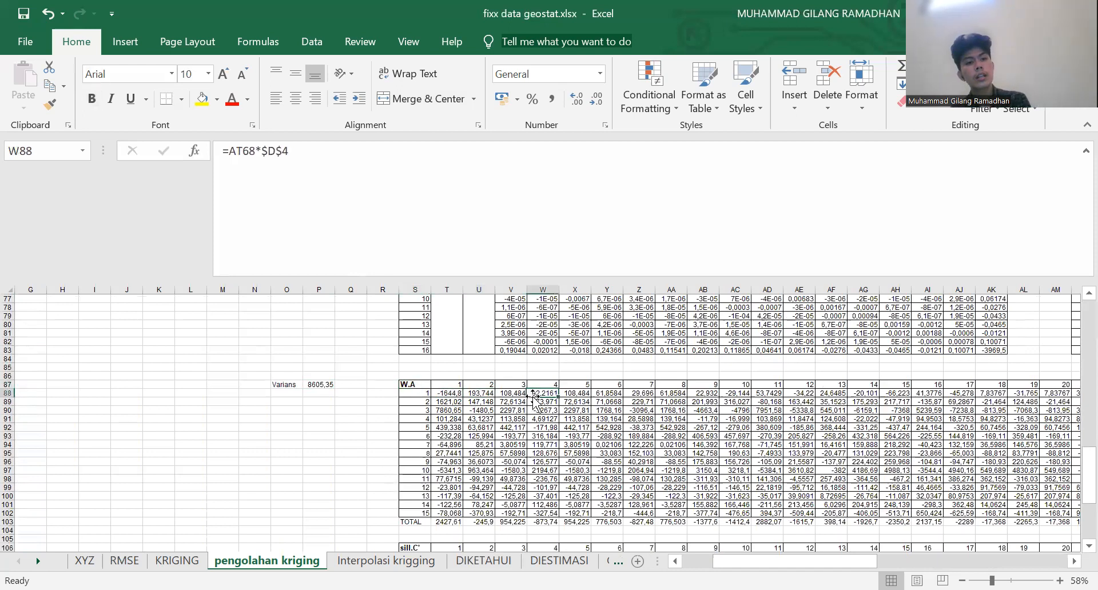
drag(598, 402, 601, 411)
click(584, 394)
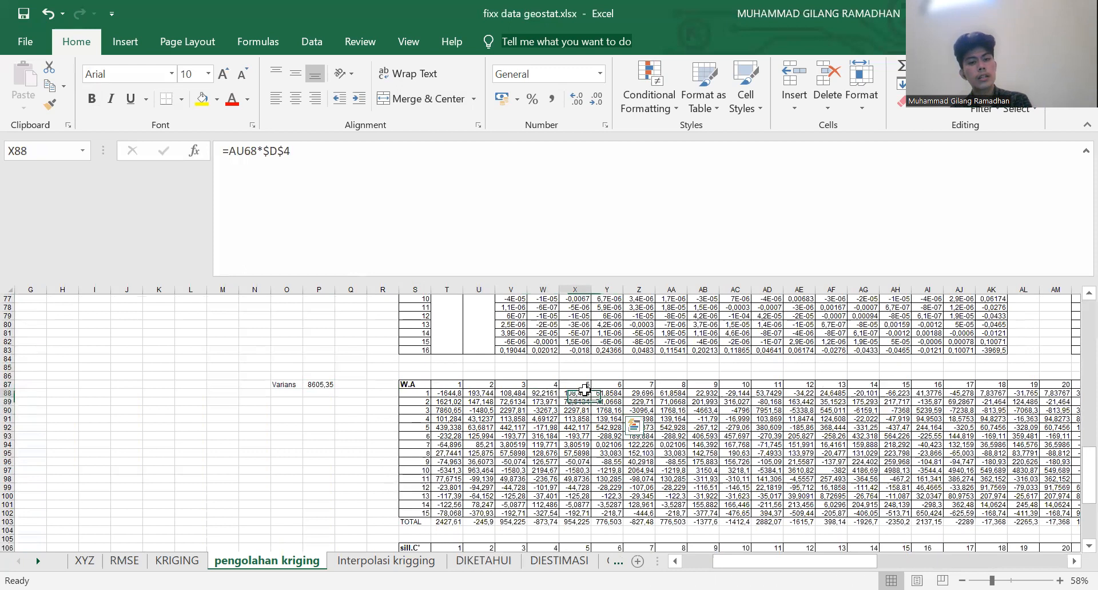
click(450, 392)
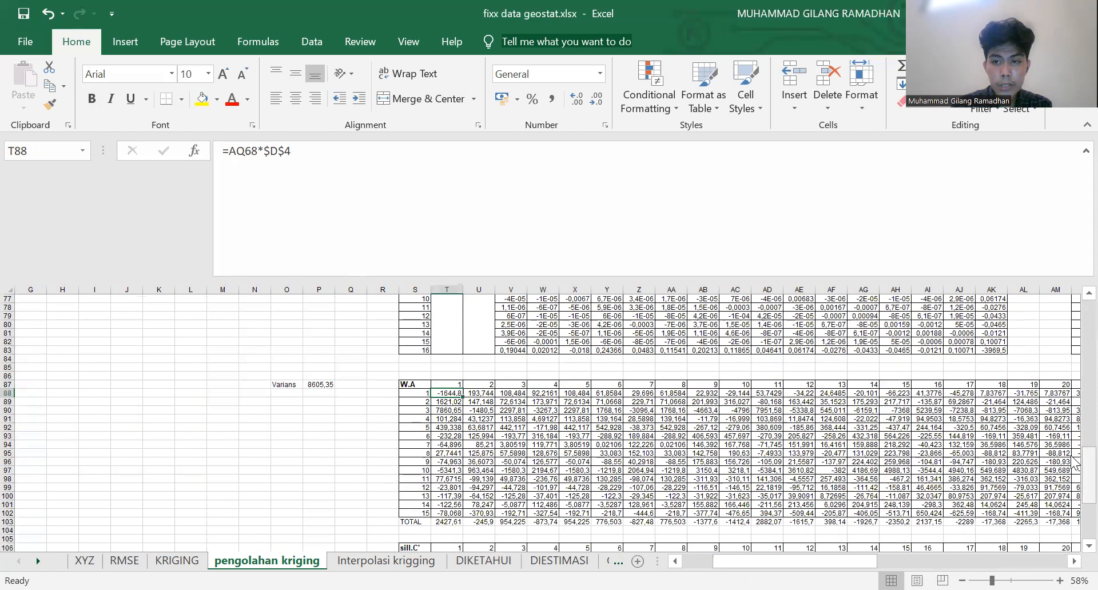
Trace the $D$4 reference in the T88 formula to the first Anomali value of the DIKETAHUI table, returning to T88
scroll(795, 547, up, 20)
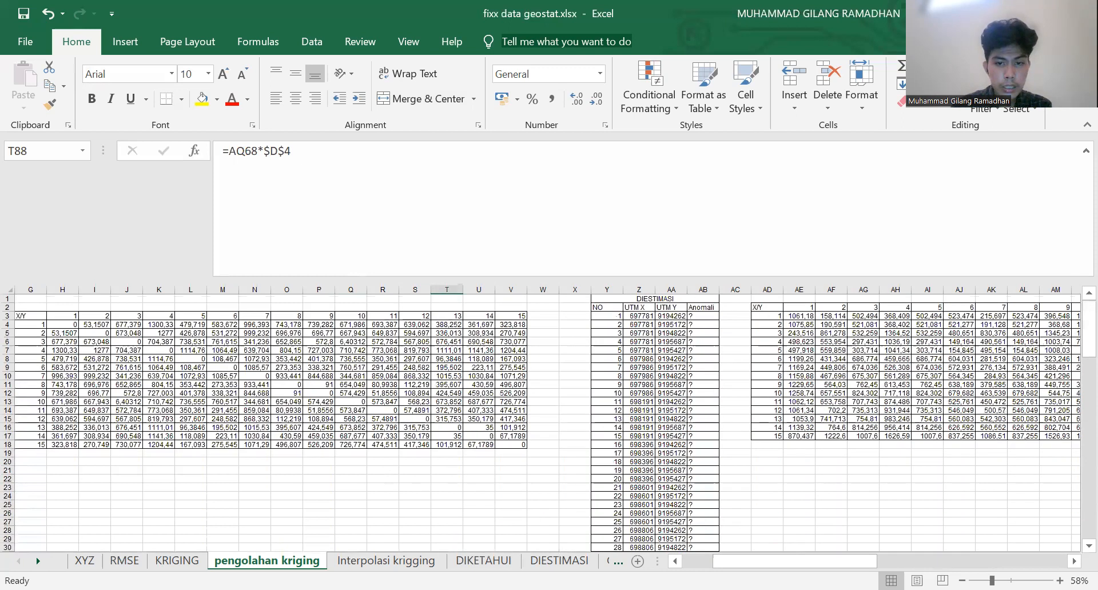
scroll(103, 307, left, 3)
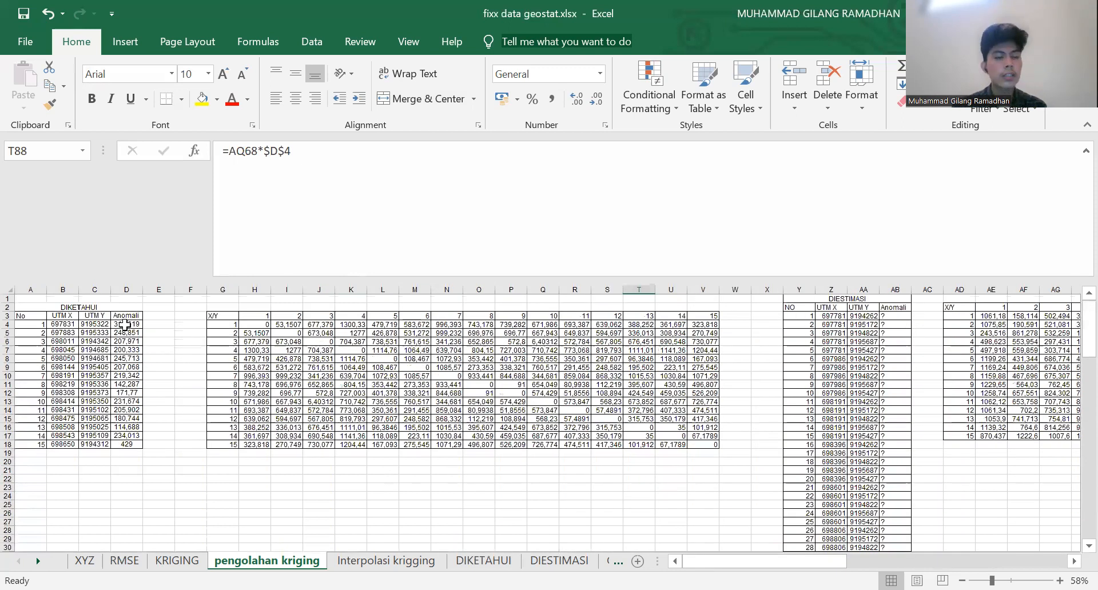
click(126, 324)
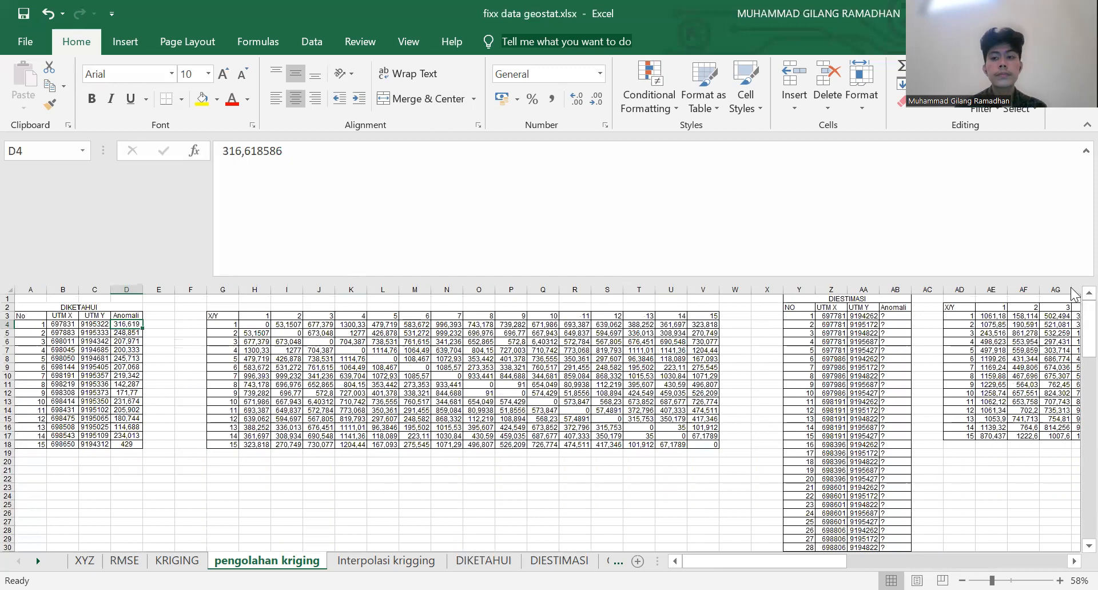
drag(1075, 309, 1075, 480)
click(639, 367)
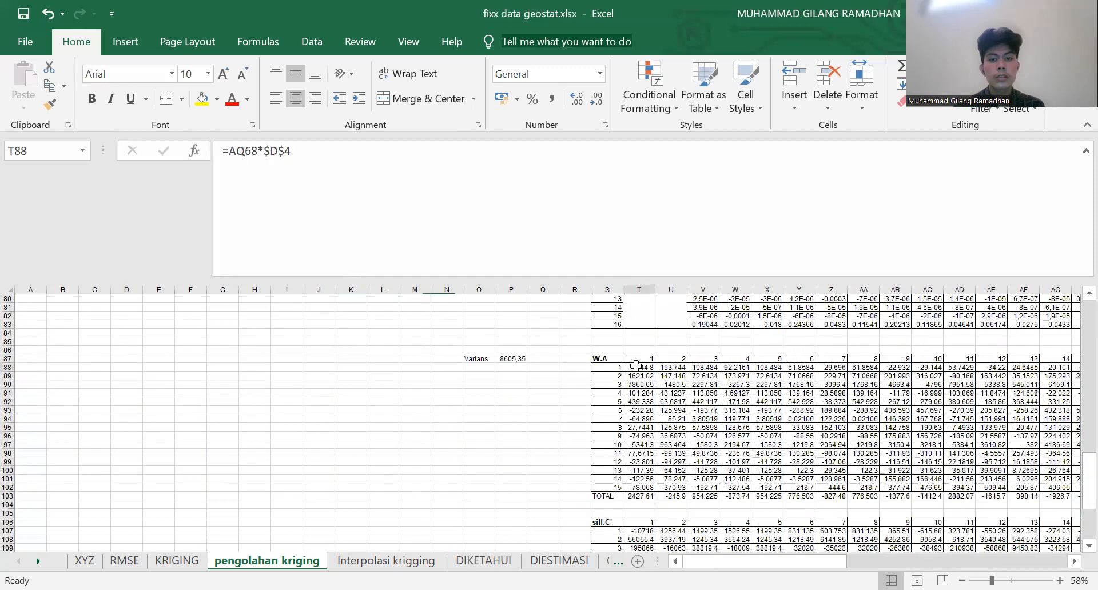
Check the W.A formulas at the far end of row 88 in BB88 and in the second row at T89
drag(724, 561, 838, 561)
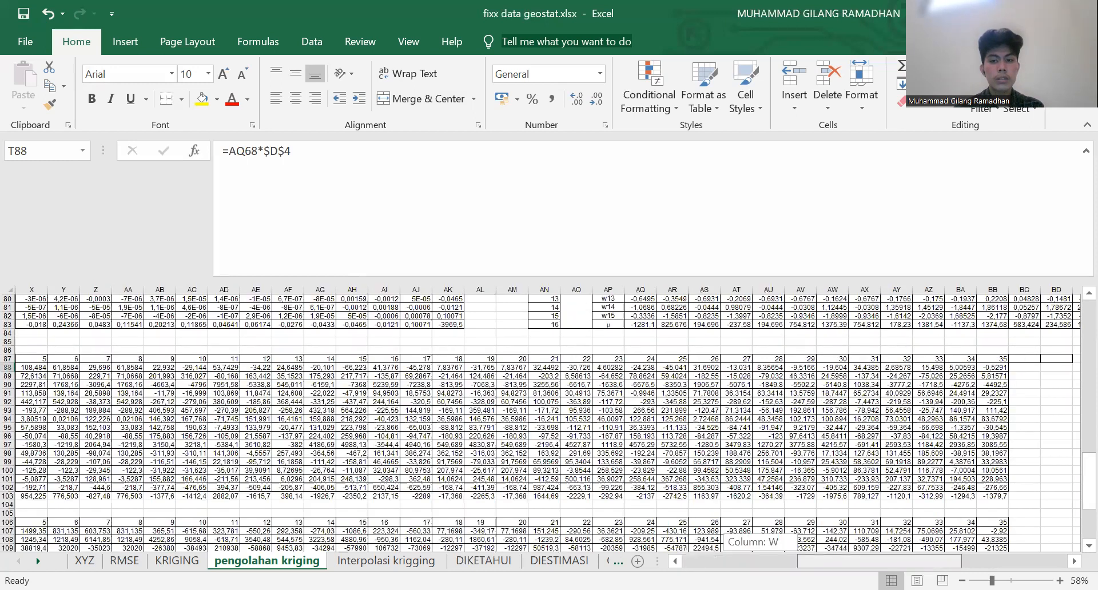
key(ctrl+Right)
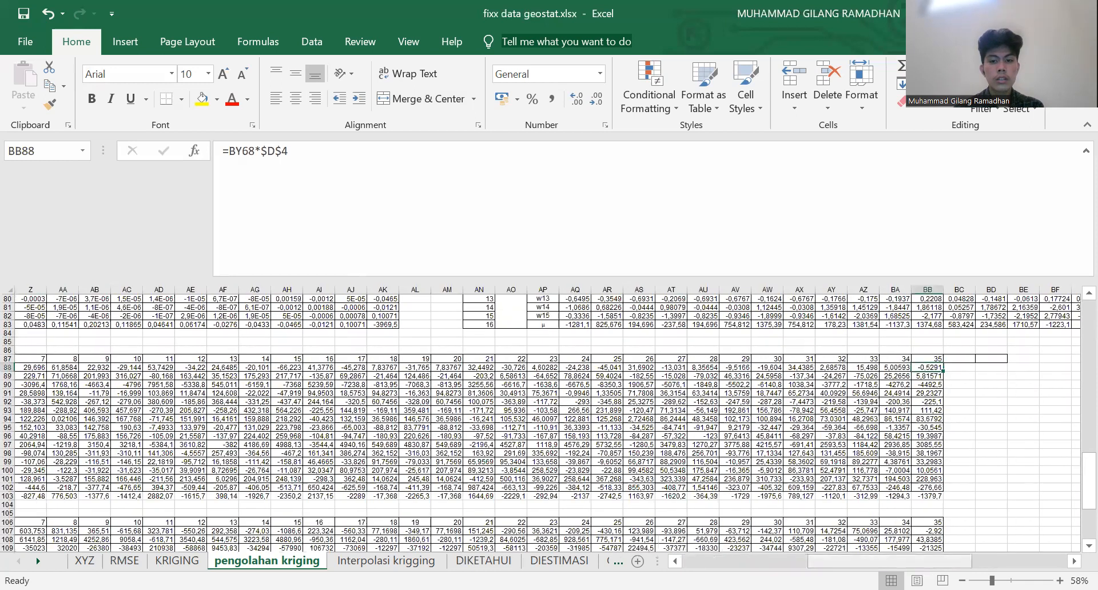
drag(890, 561, 835, 561)
click(189, 375)
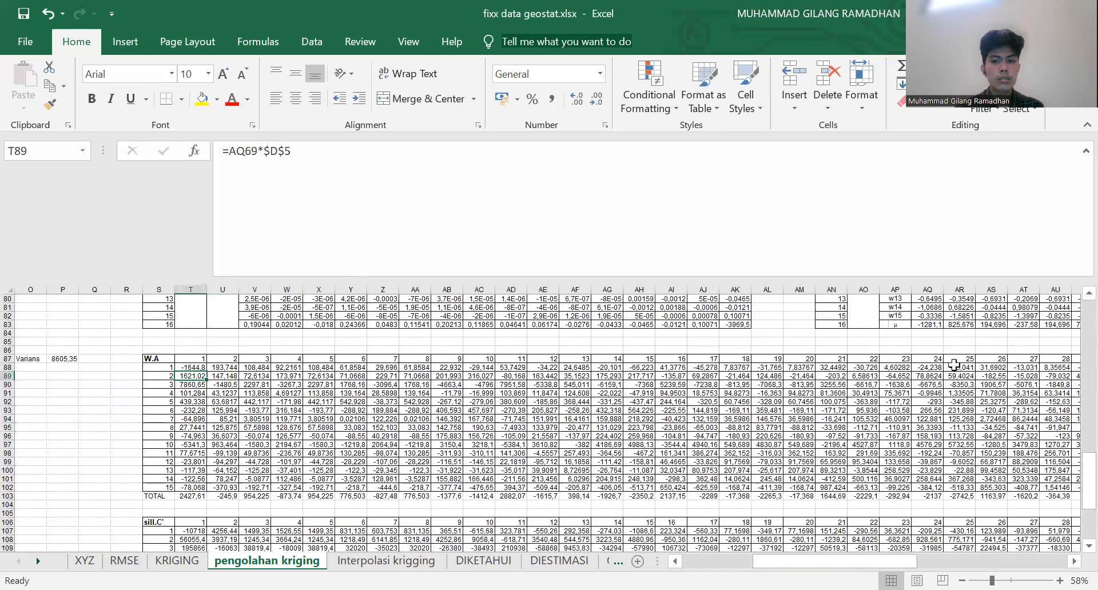
Examine the SUM formula in T103 and select the TOTAL row beneath the W.A table
click(197, 489)
drag(197, 497, 1024, 496)
key(shift+Right)
key(shift+Right)
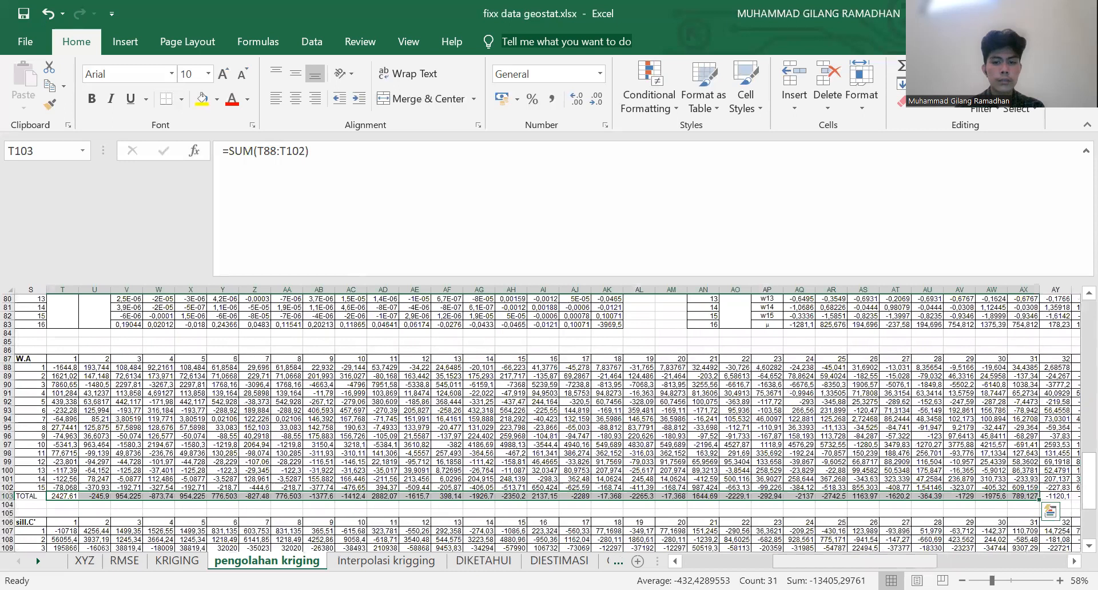
scroll(1076, 503, left, 5)
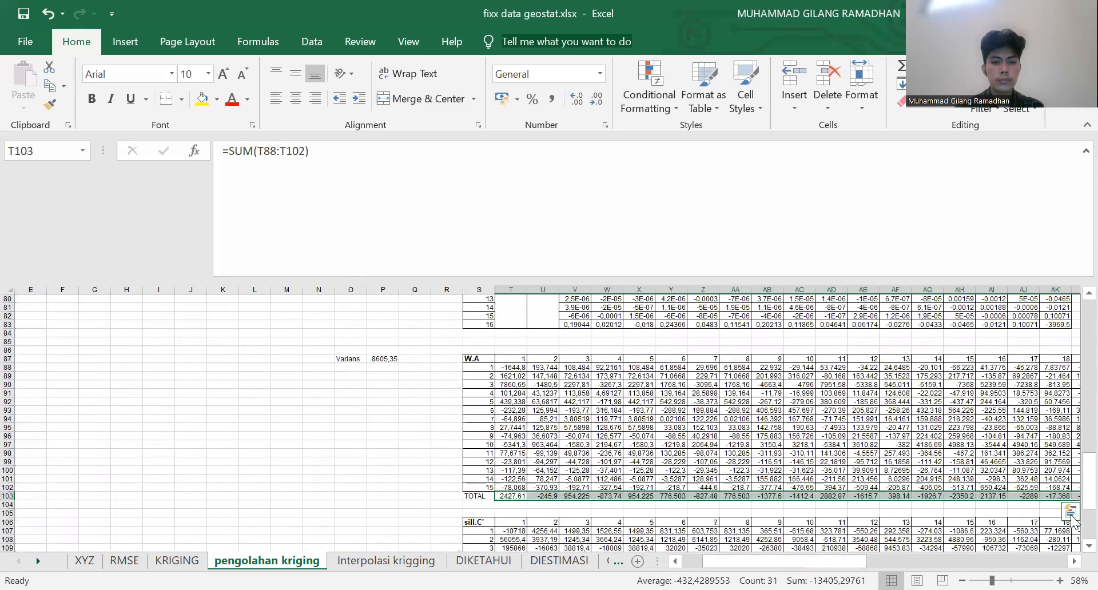
Examine the sill.C' table and its multiplication formula in T107, highlighting the block of values from U108
scroll(1076, 520, down, 5)
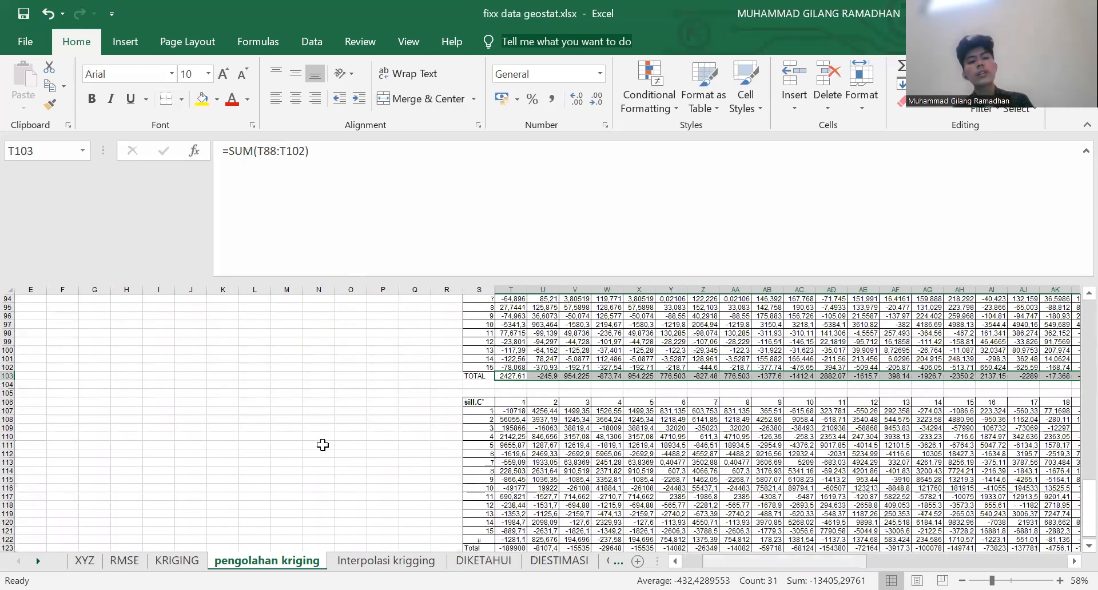
scroll(321, 446, right, 2)
drag(322, 453, 323, 445)
click(339, 412)
click(436, 496)
click(353, 410)
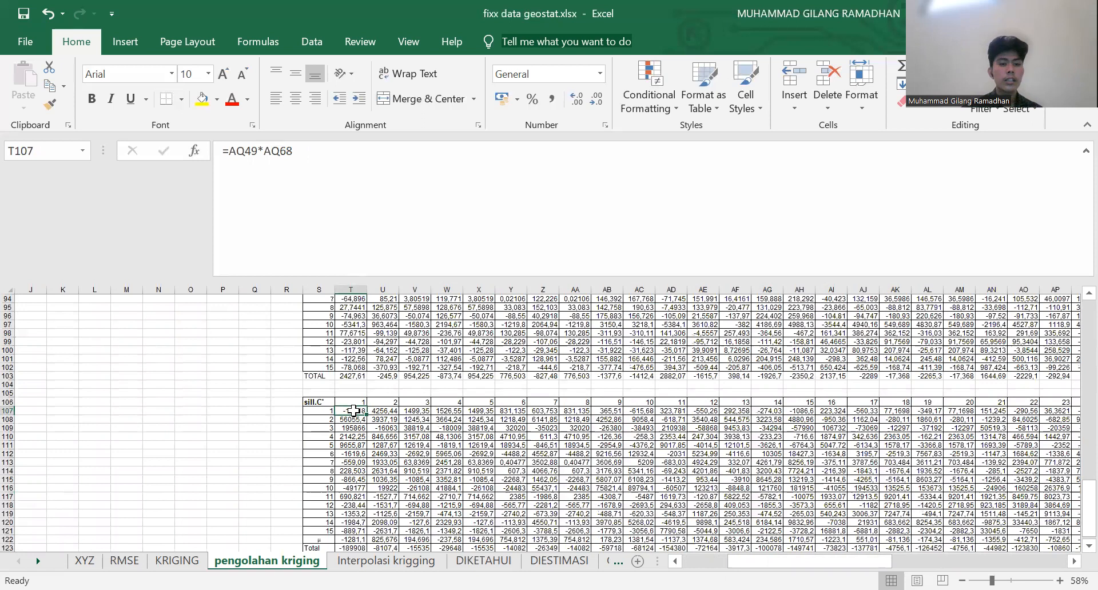
drag(371, 422, 996, 473)
drag(138, 534, 156, 535)
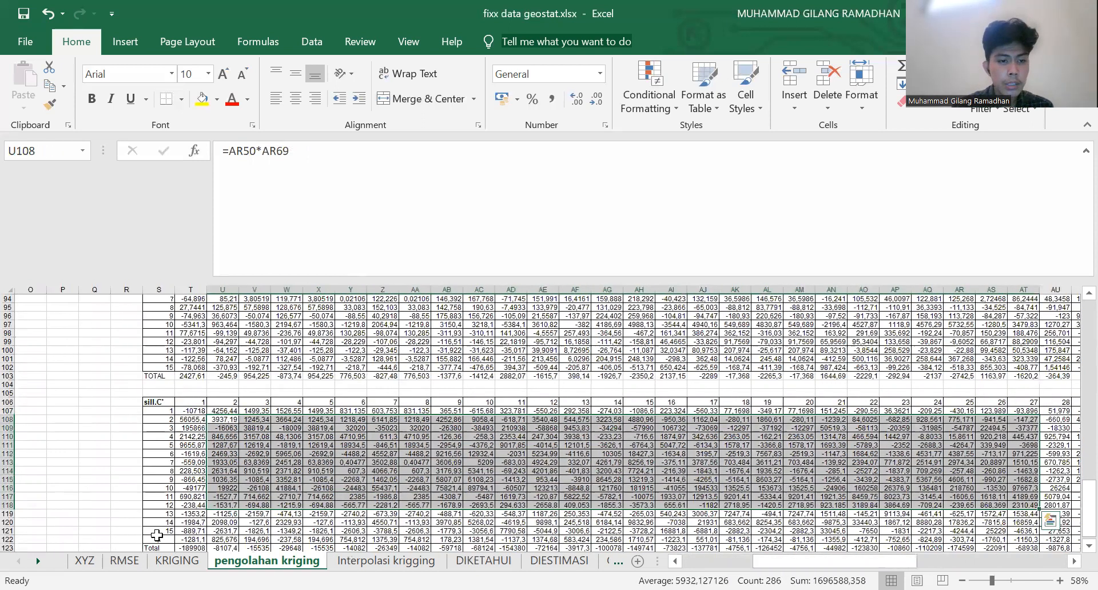
Check the µ row of the sill.C' table and the AVERAGE formula of the Mean row in T124
click(156, 536)
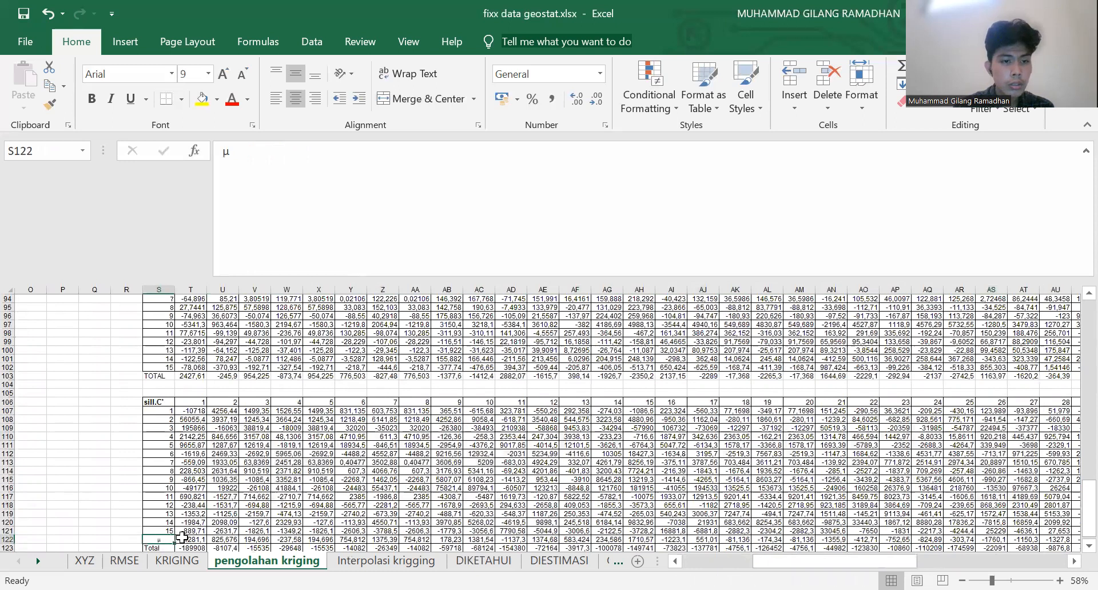
click(182, 539)
key(Down)
key(Down)
key(Down)
key(Down)
key(Down)
key(Down)
key(Down)
key(Down)
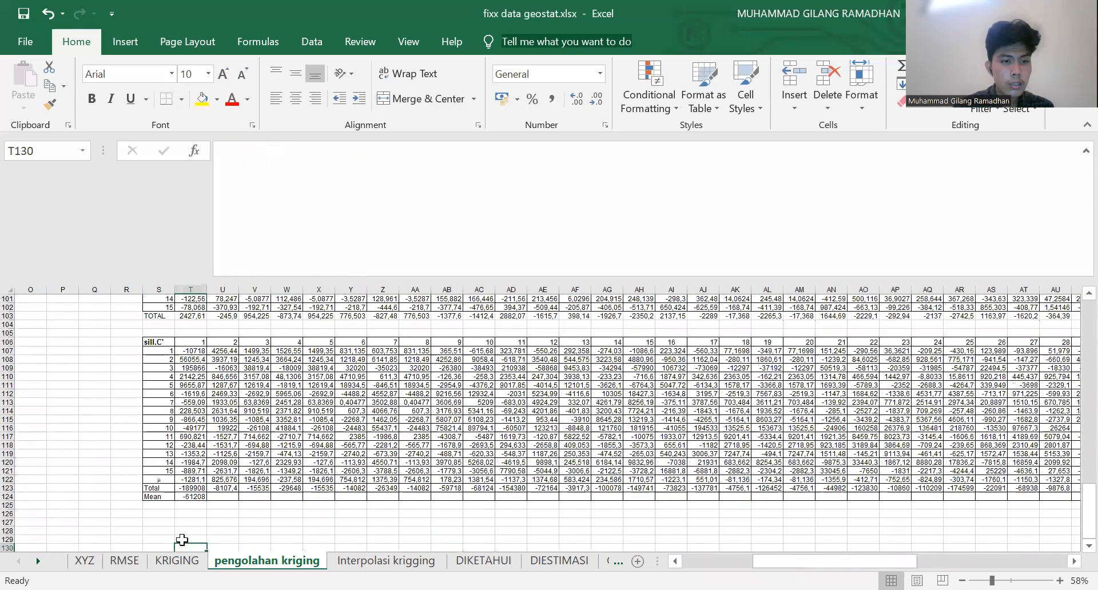
key(Up)
key(Up)
key(Up)
key(Up)
key(Up)
key(Up)
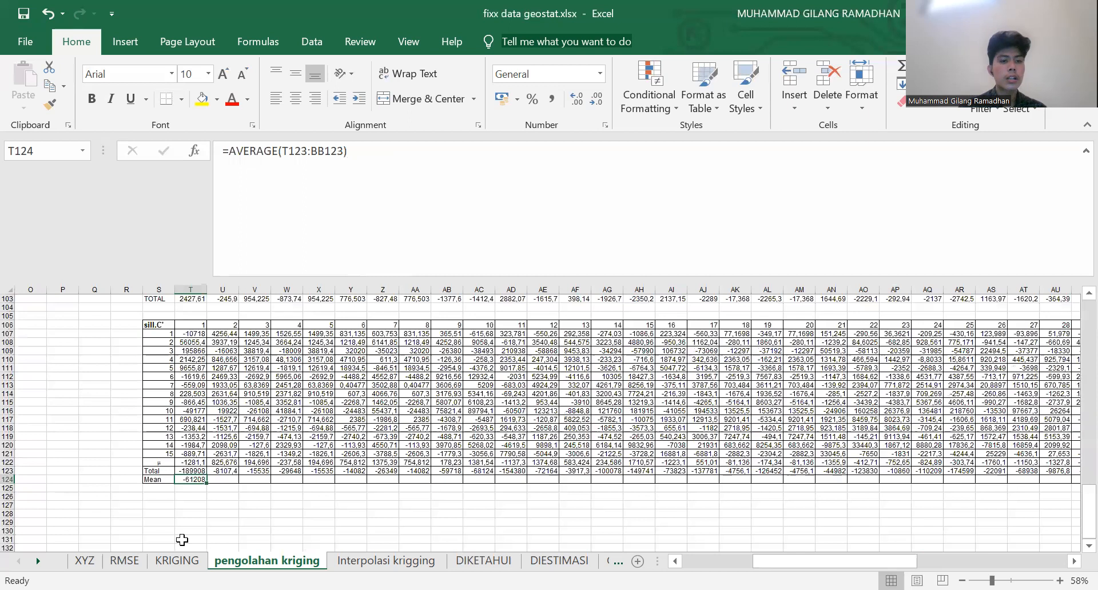
Examine the TRANSPOSE formula in I3 of the Interpolasi krigging sheet and trace its source to the pengolahan kriging TOTAL row
click(403, 562)
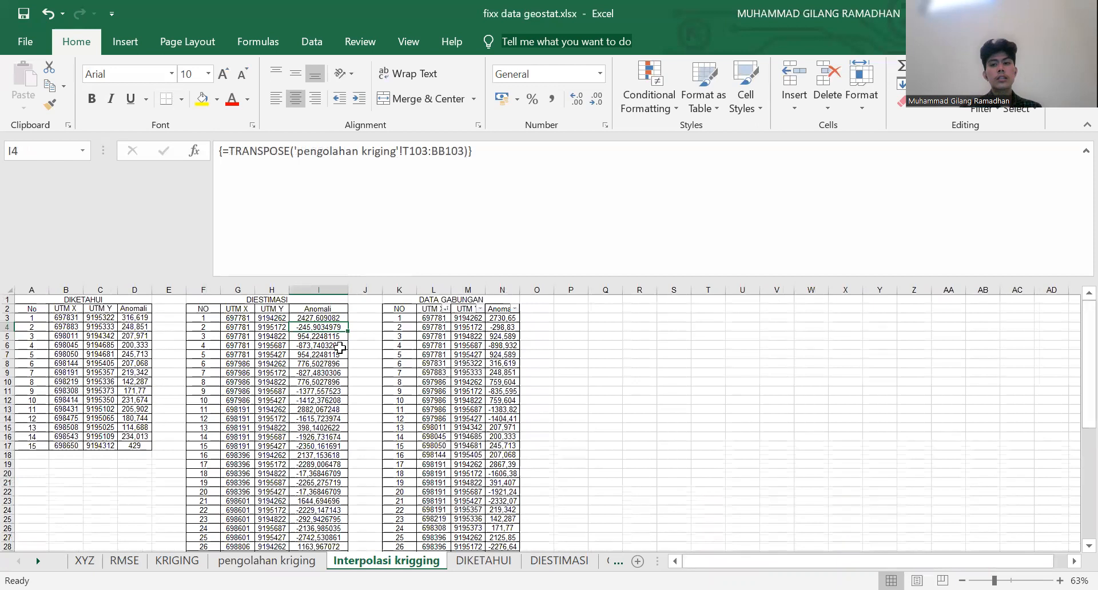
click(304, 313)
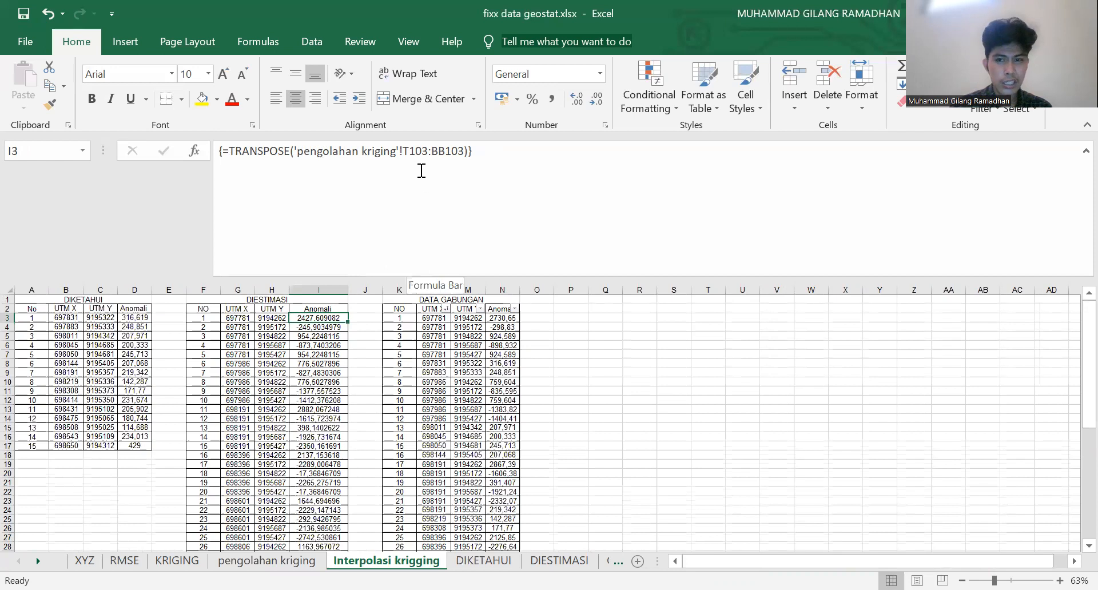
click(309, 562)
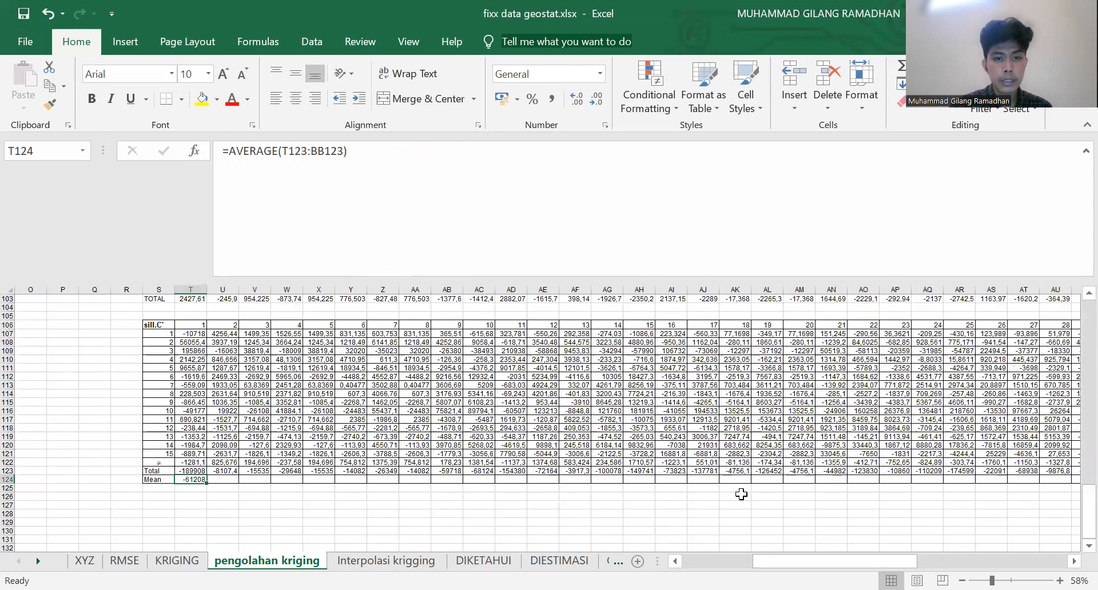
drag(1087, 515, 1087, 498)
drag(192, 418, 1015, 422)
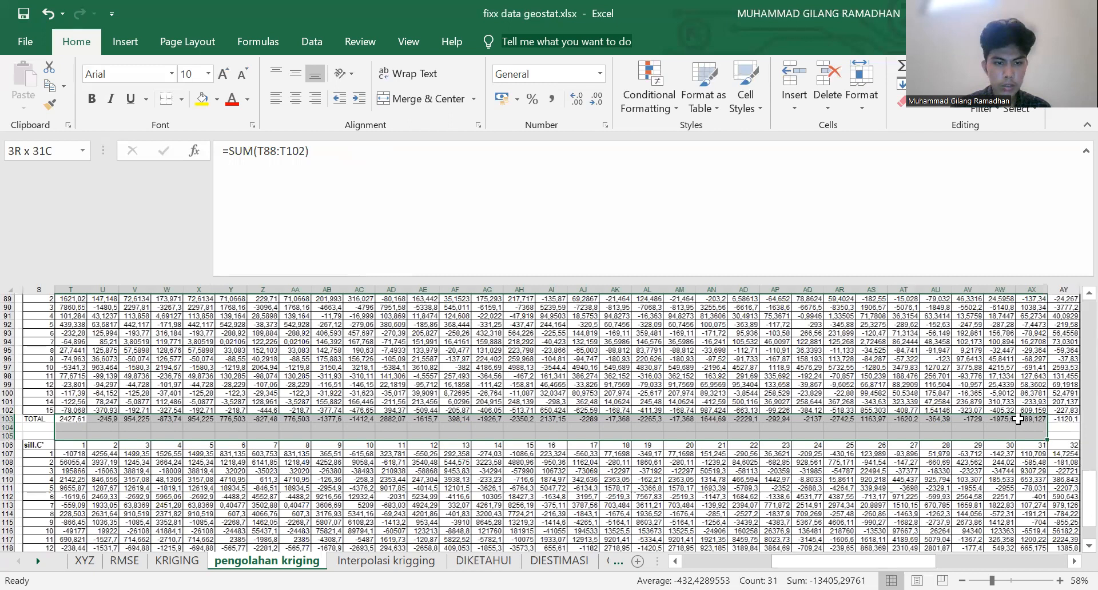
click(366, 562)
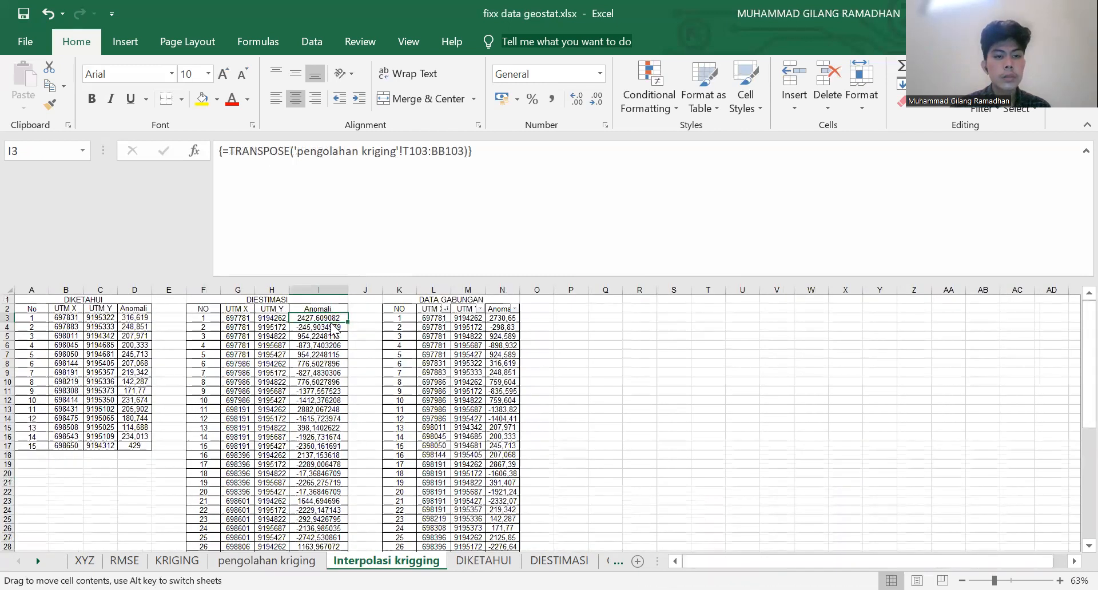
drag(646, 270, 635, 276)
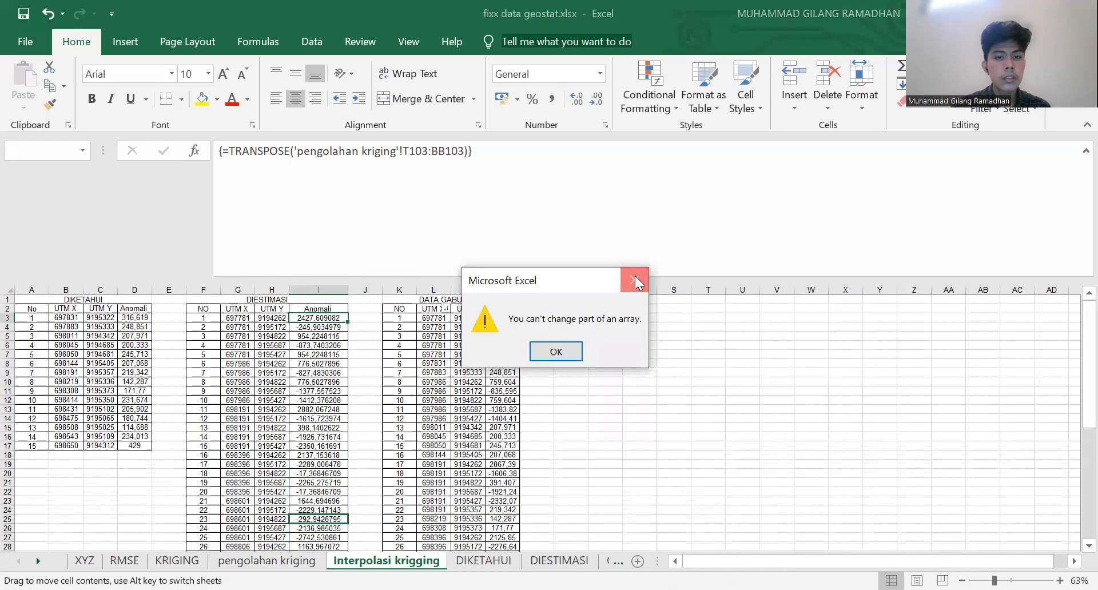
key(Return)
drag(1071, 495, 1070, 342)
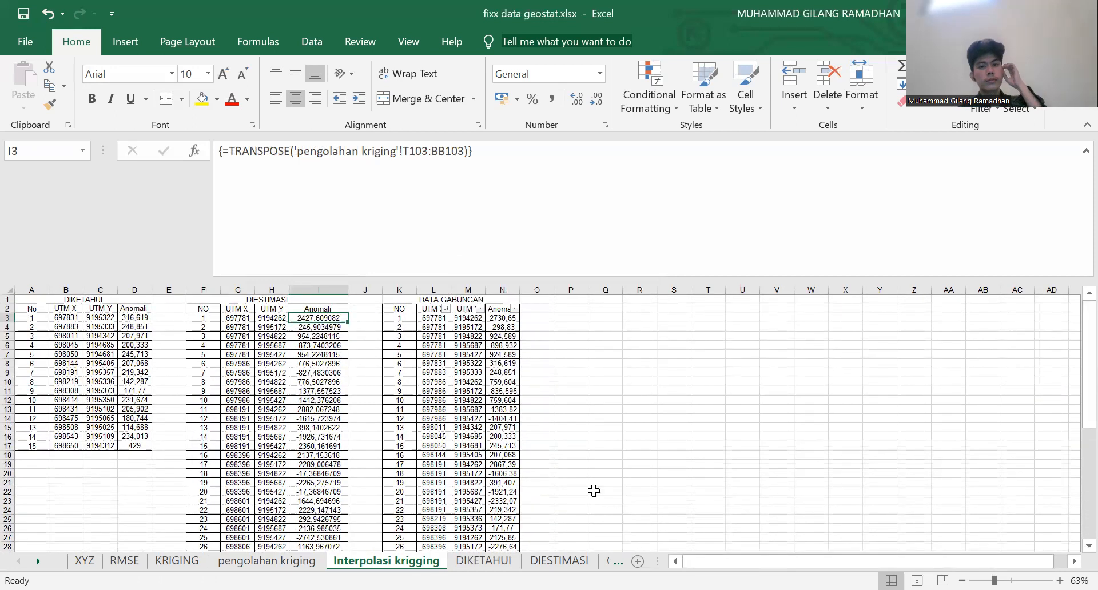
Examine the known-point data table and its contour map on the DIKETAHUI sheet
click(483, 560)
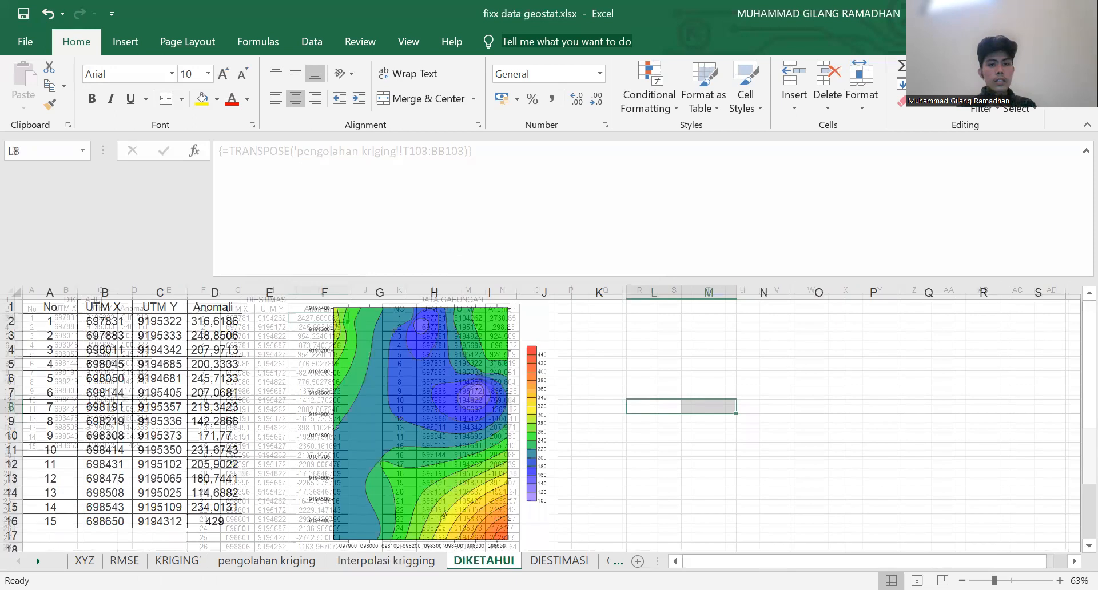
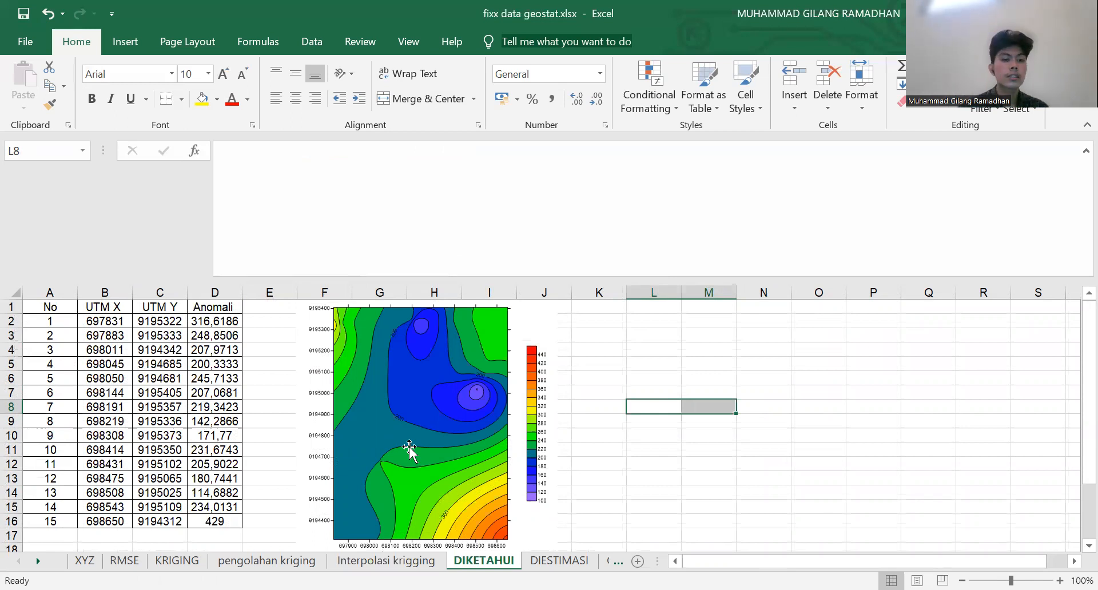
drag(62, 308, 216, 513)
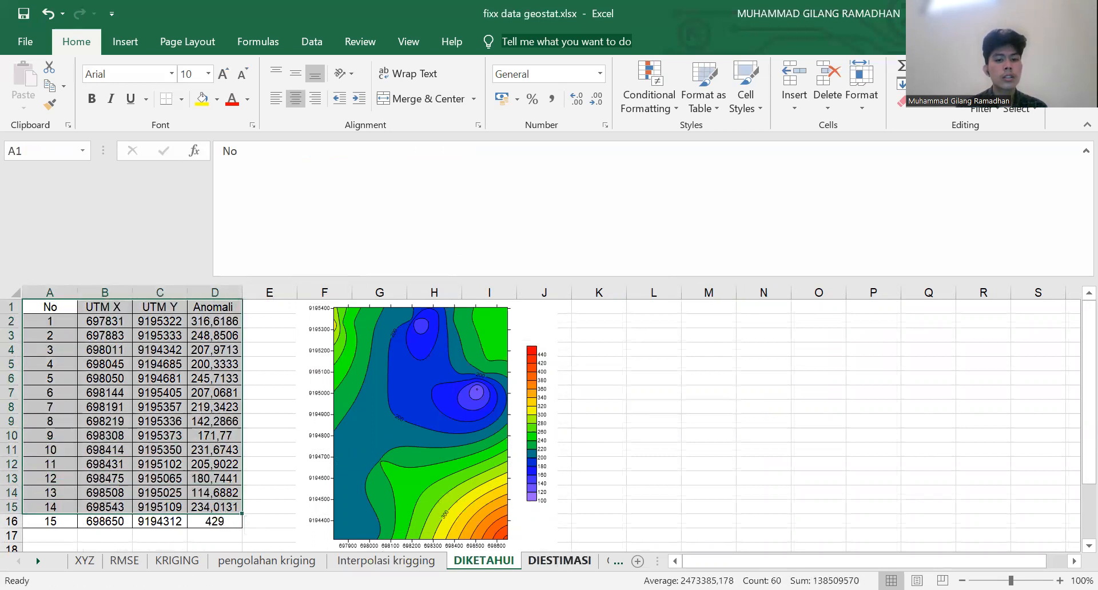
click(436, 441)
click(722, 427)
drag(1073, 424, 1073, 431)
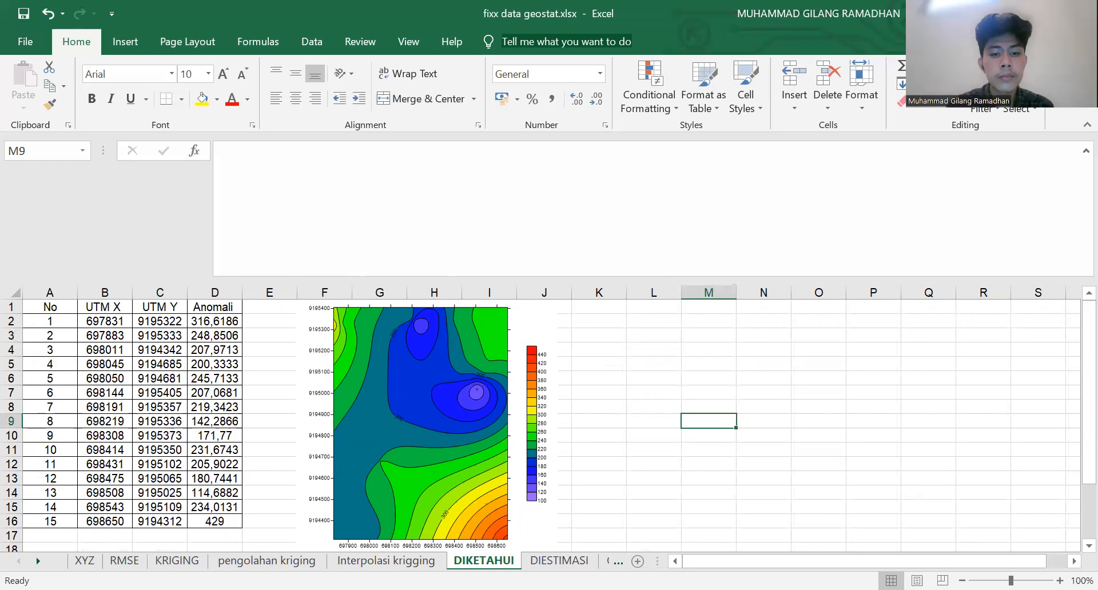
Examine the 35 estimated points and their contour map with colour scale on the DIESTIMASI sheet
click(559, 561)
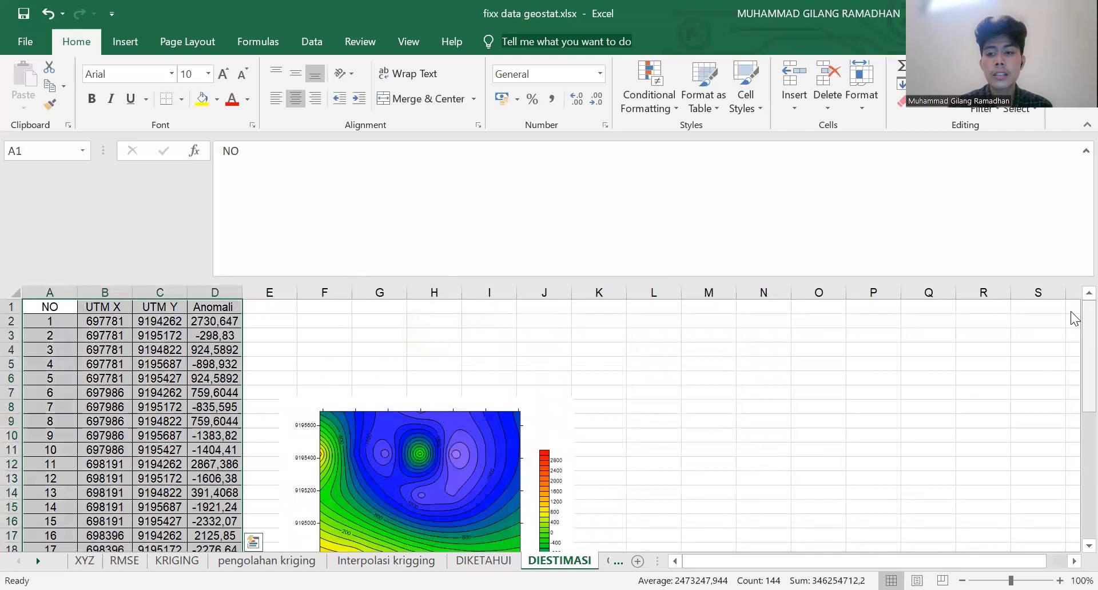
drag(1074, 316, 1074, 342)
drag(1075, 433, 1055, 492)
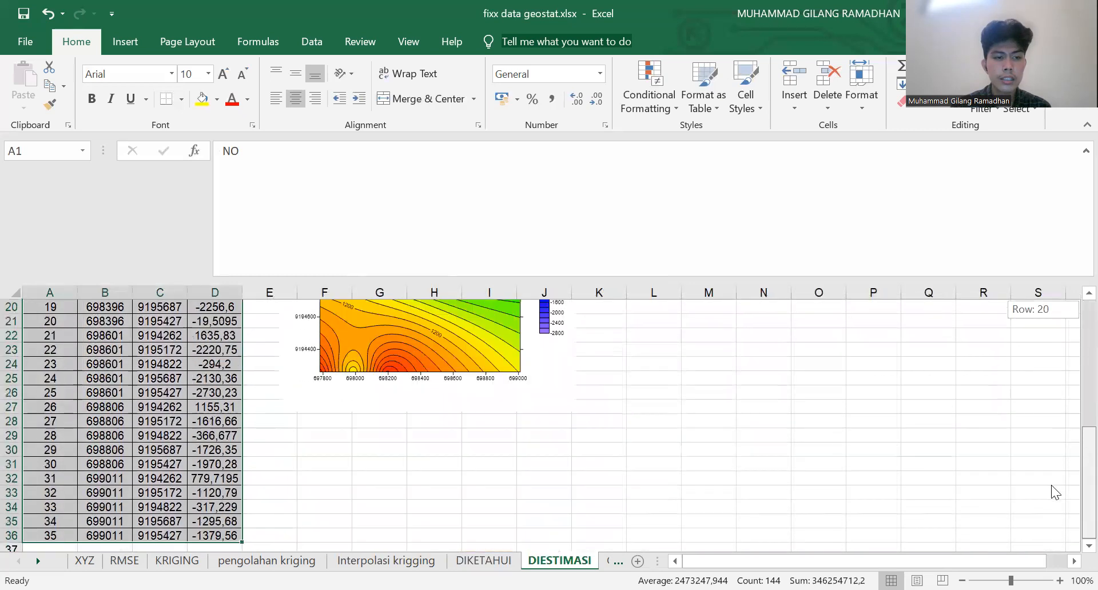
drag(1043, 452, 1029, 362)
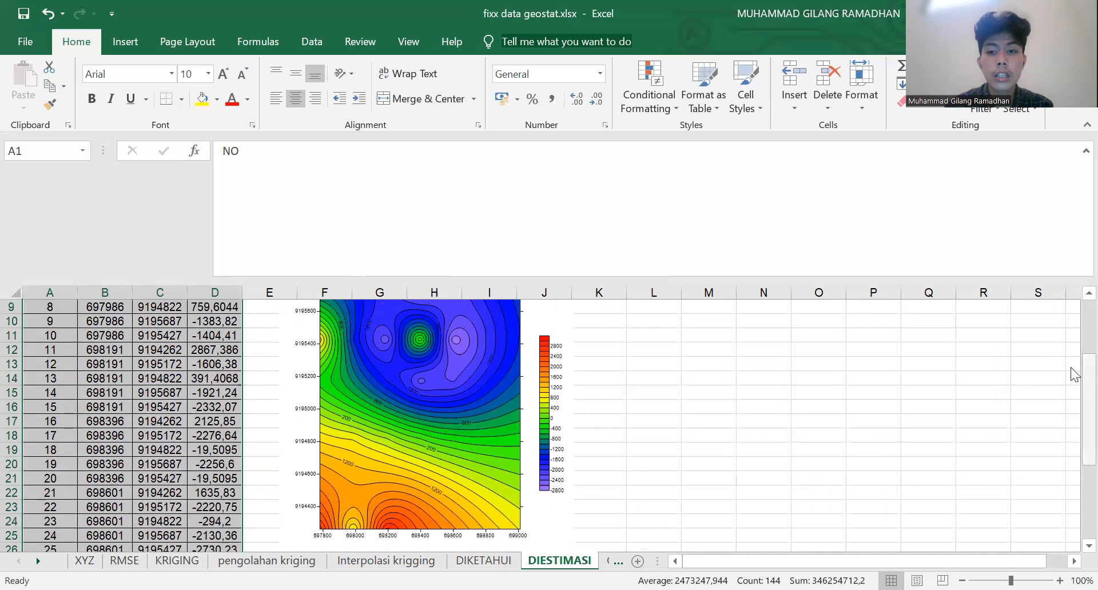
scroll(572, 360, up, 1)
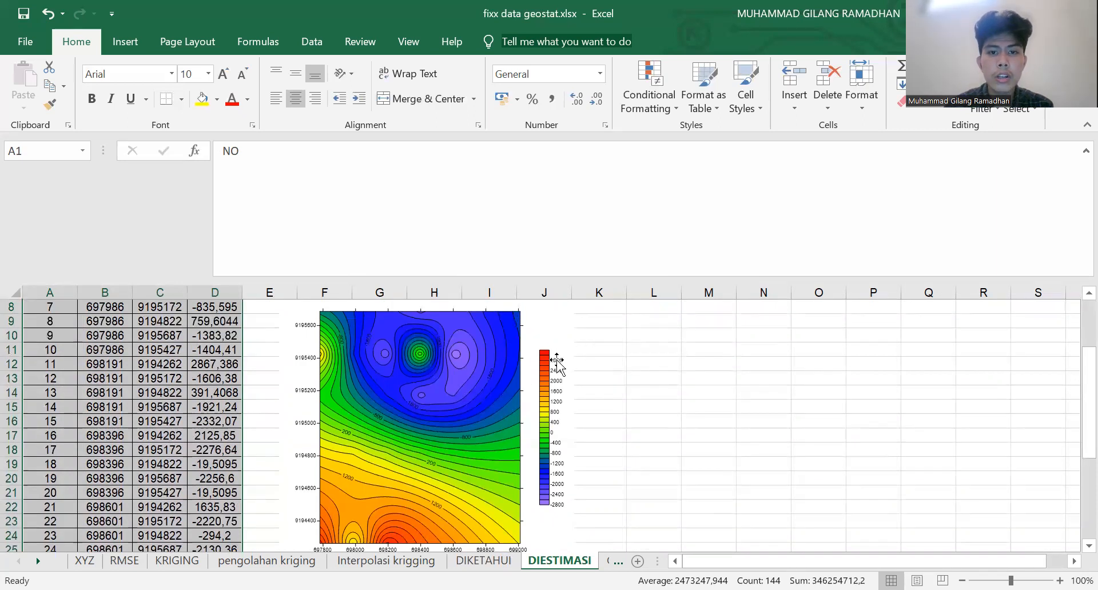
View the lower part of the DIESTIMASI contour map, then bring up the GABUNGAN sheet
mouse_move(1083, 414)
mouse_down()
mouse_move(1083, 426)
mouse_move(1083, 414)
mouse_up()
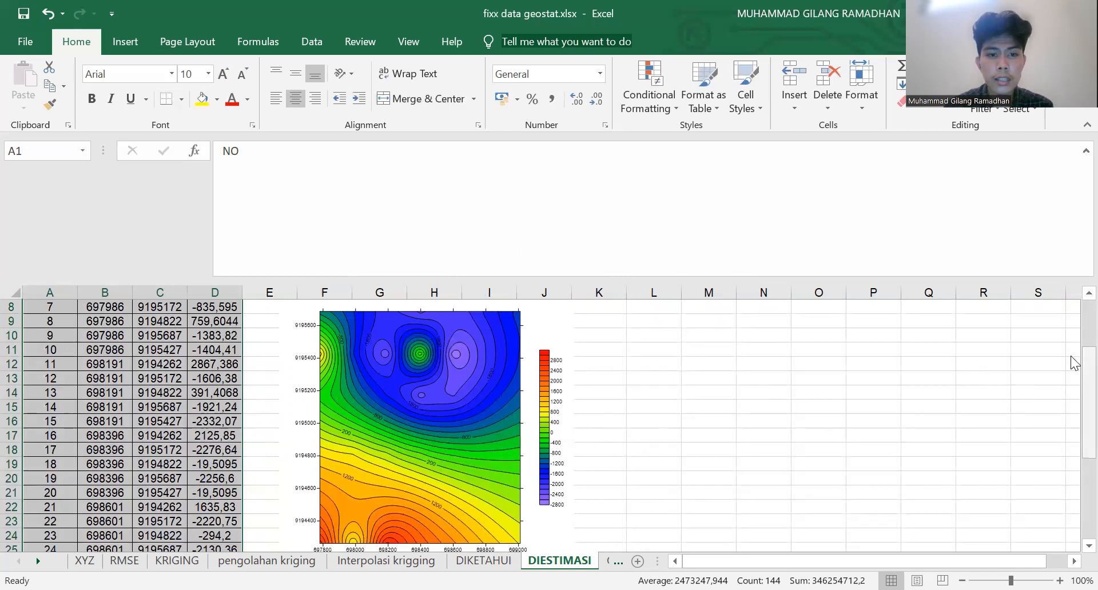
drag(1083, 358, 1082, 371)
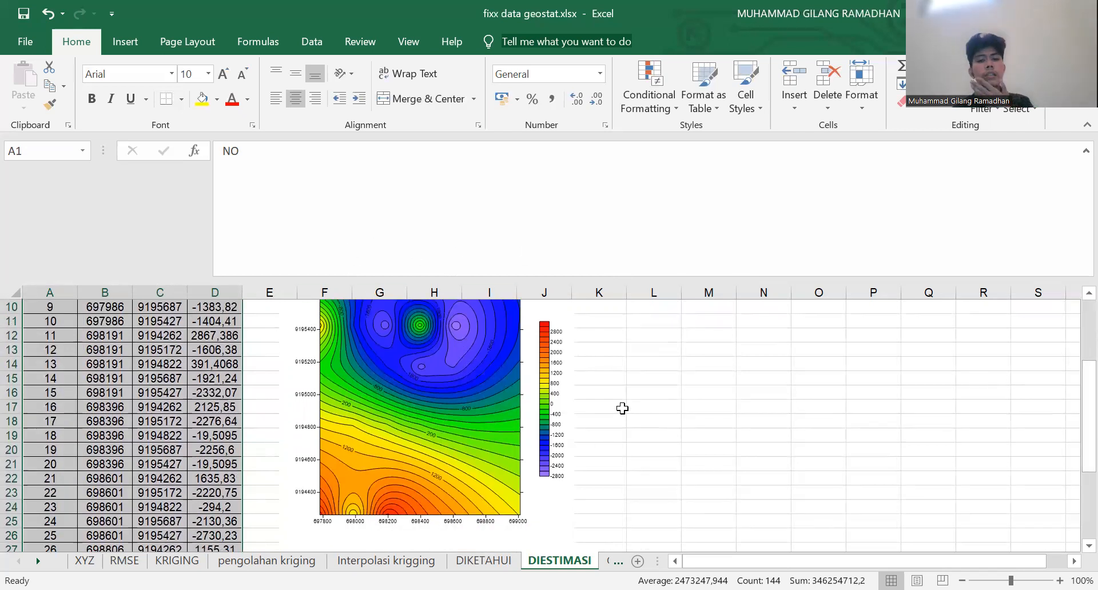
click(608, 561)
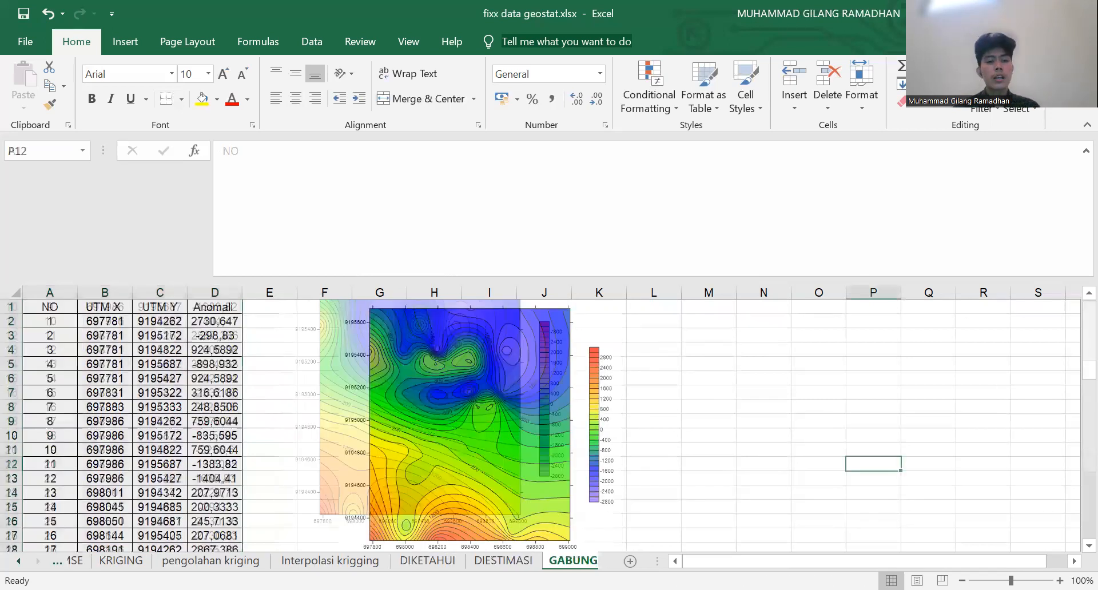
click(478, 555)
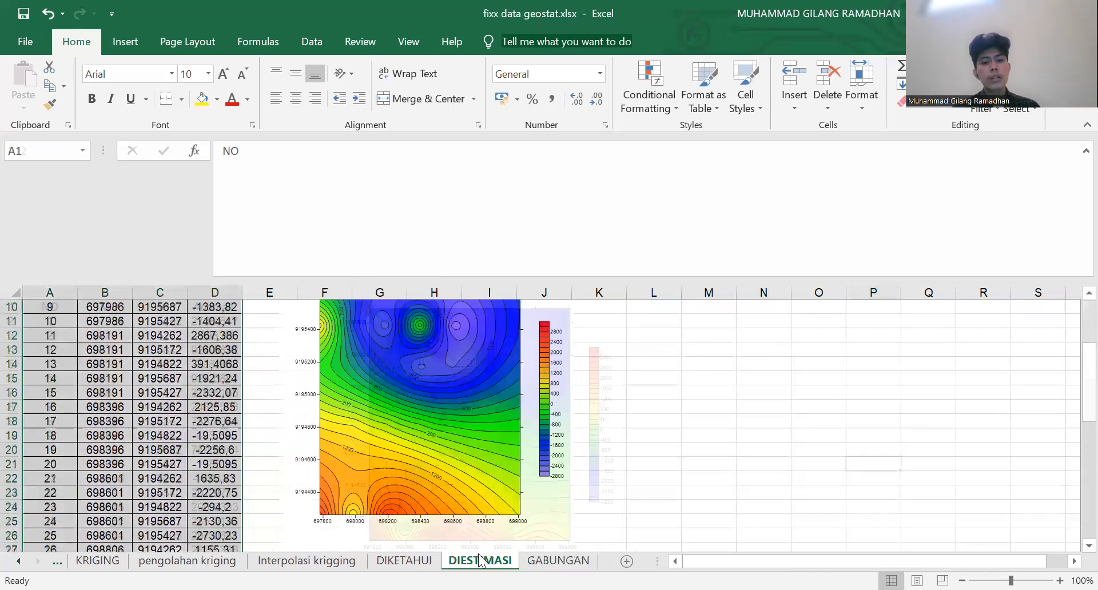
click(558, 560)
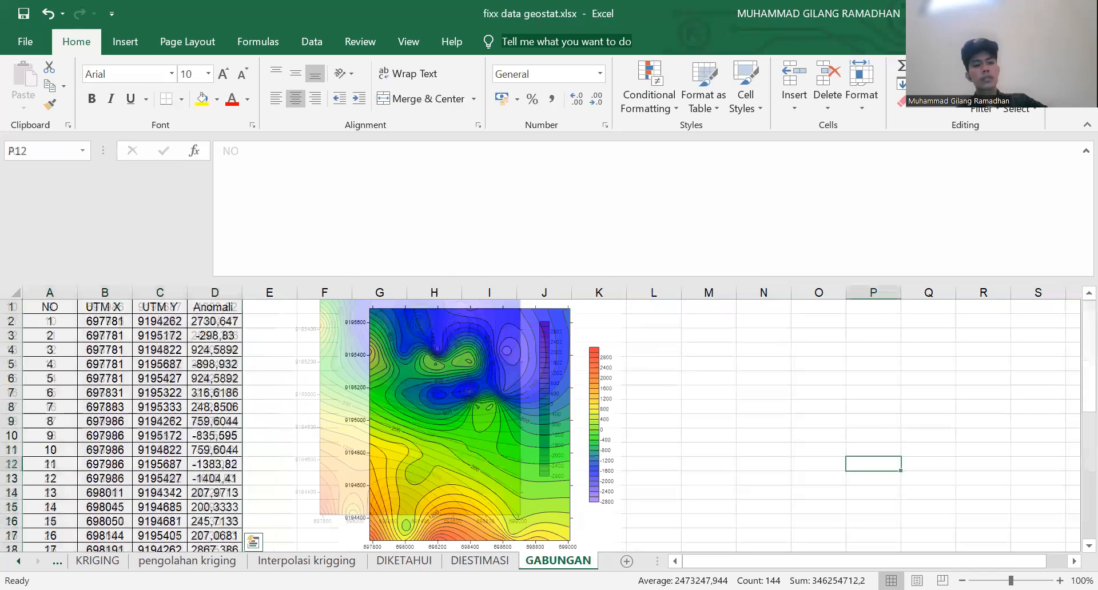
Examine the combined UTM X, UTM Y and Anomali table and its contour map with colour scale on the GABUNGAN sheet
drag(1073, 359, 1074, 304)
drag(50, 321, 214, 463)
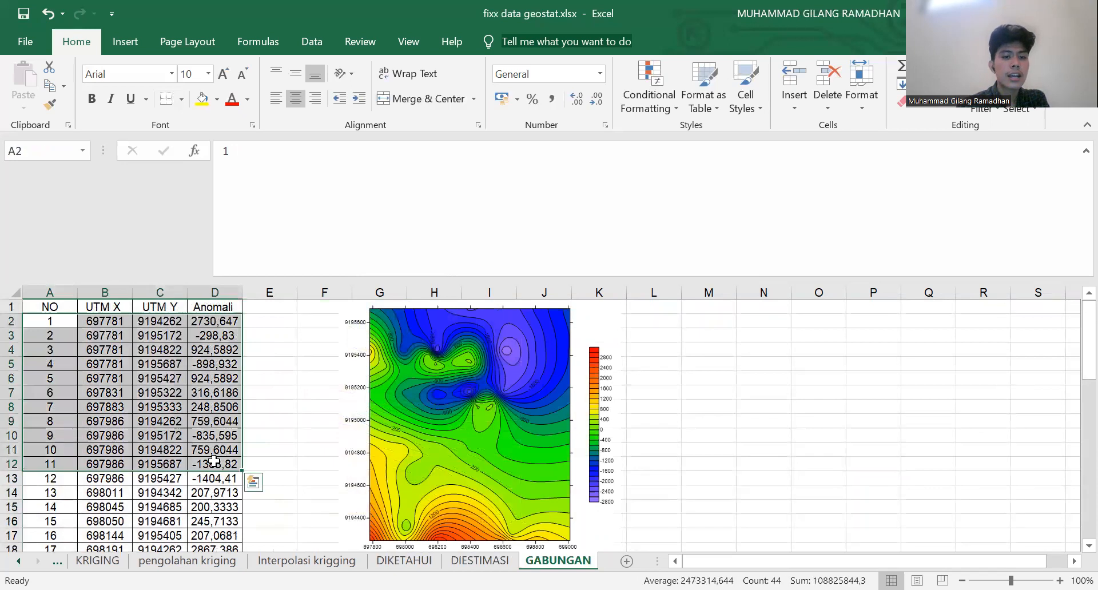
click(206, 364)
drag(83, 317, 246, 506)
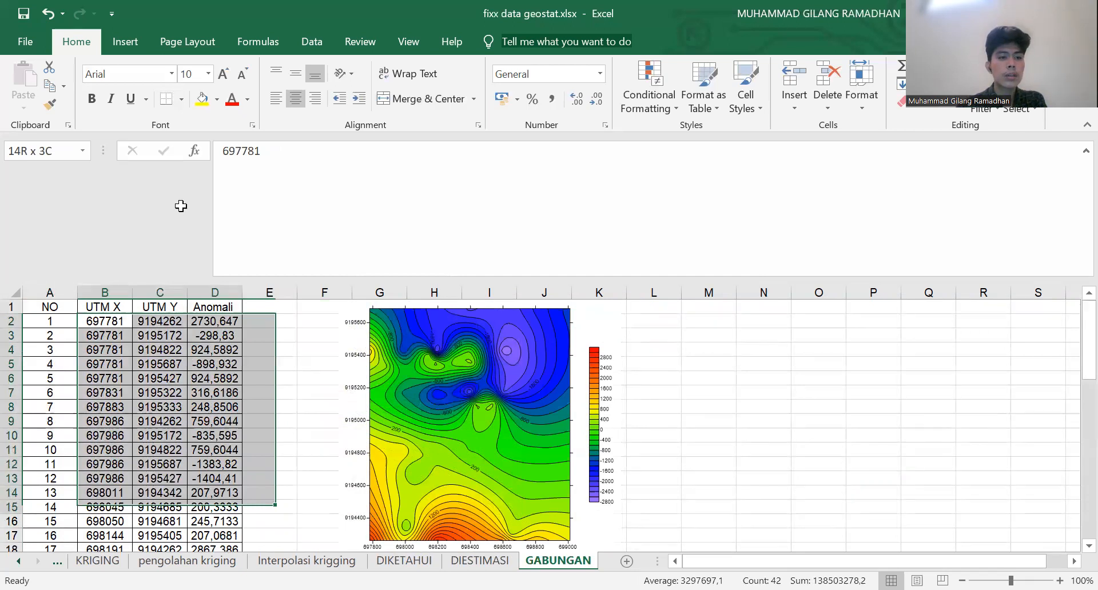
click(109, 325)
click(518, 415)
click(689, 418)
click(596, 418)
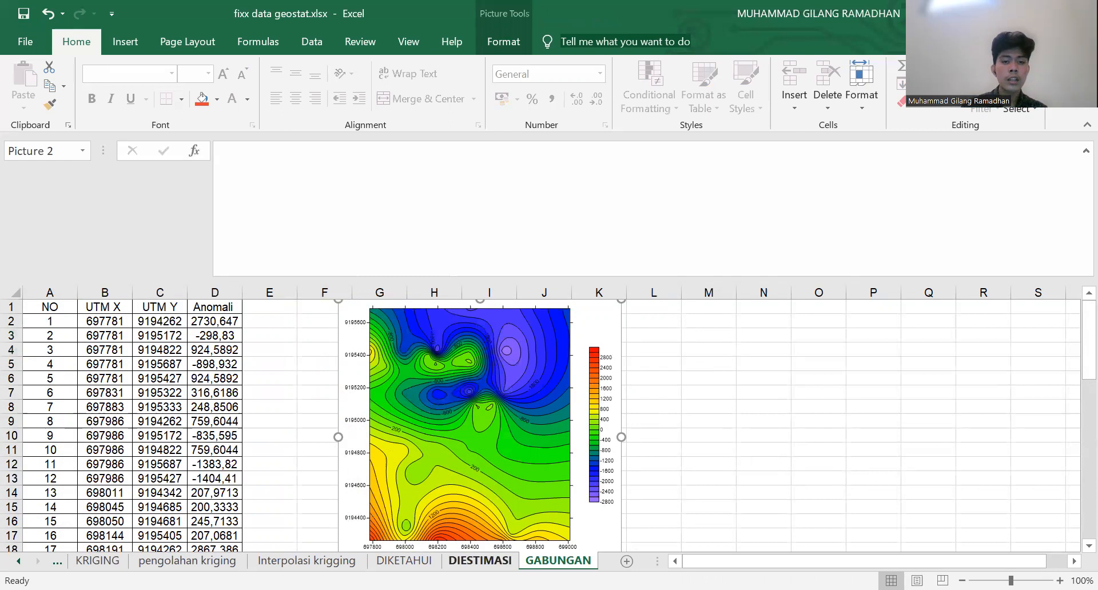
Compare the estimated-data contour map on DIESTIMASI with the combined-data map on GABUNGAN, finishing on GABUNGAN
click(480, 560)
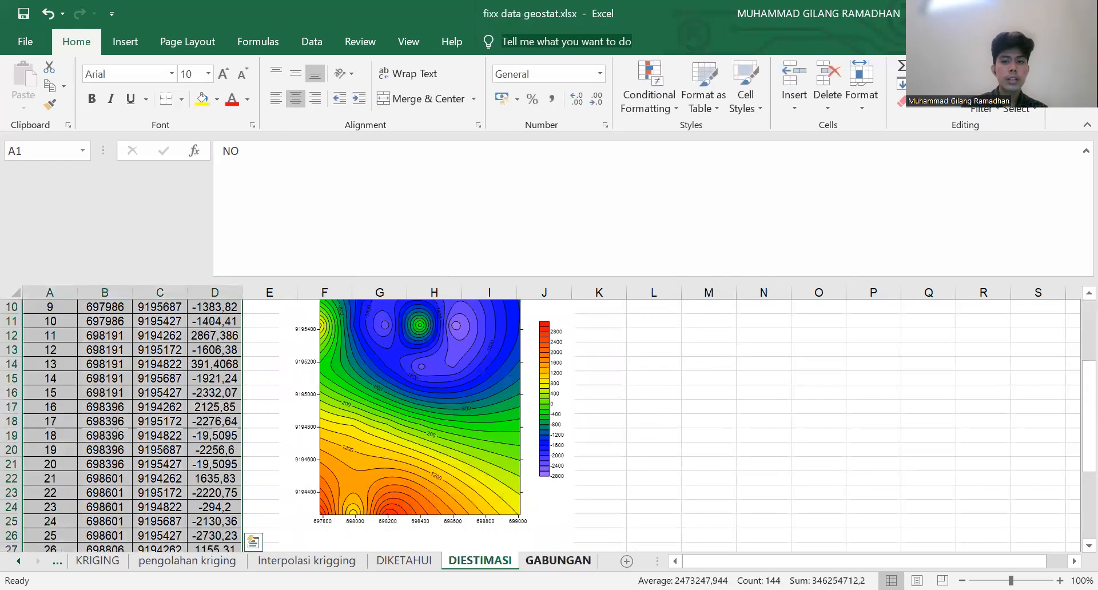
click(543, 562)
click(496, 561)
click(544, 561)
click(496, 561)
click(565, 561)
click(496, 561)
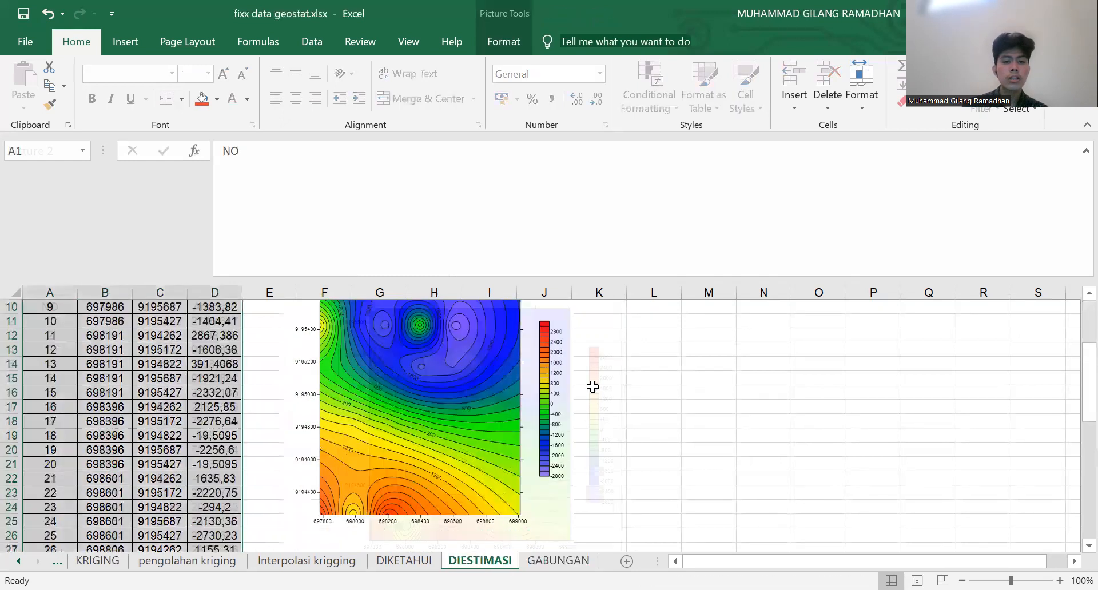
click(646, 394)
click(559, 562)
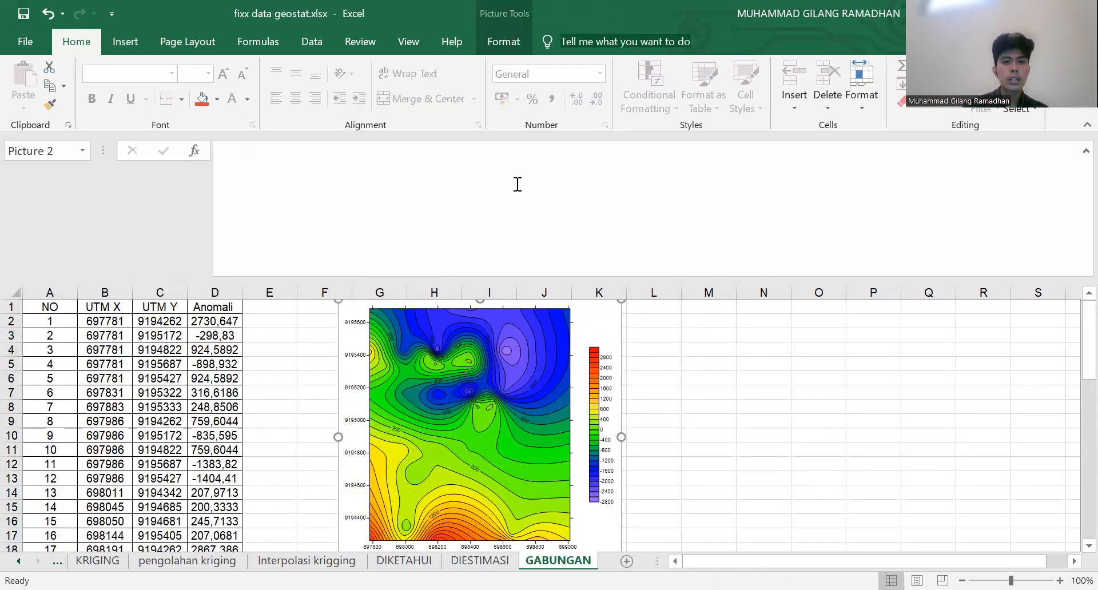
Switch to LAPORAN PRAKTIKUM GEOSTATISTIKA.pdf in Foxit Reader and review its cover page, highlighting the class letter B
key(alt+Tab)
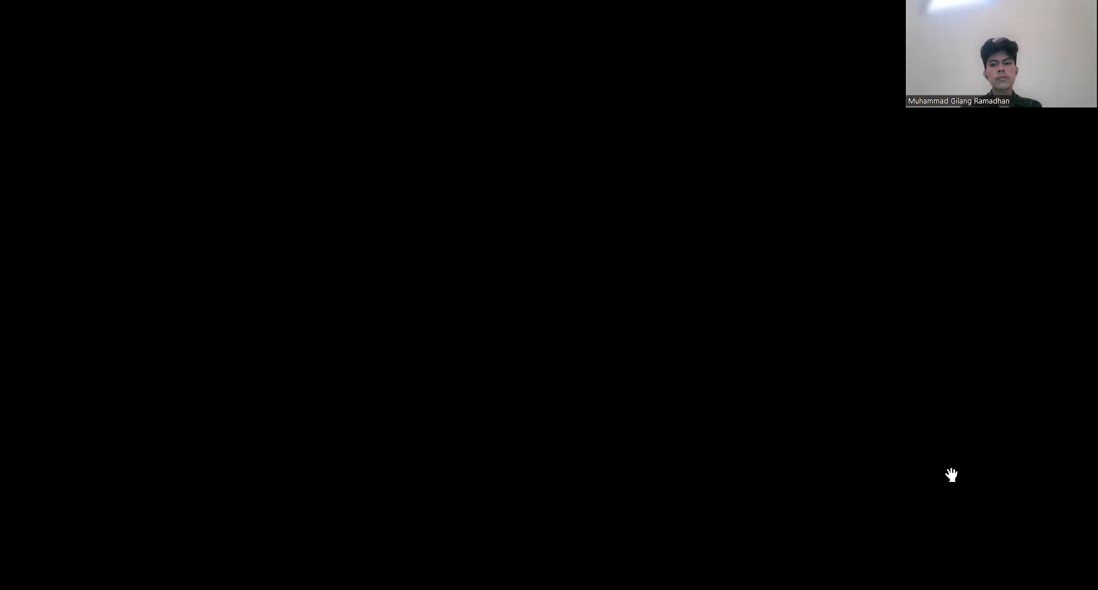
ctrl+scroll(995, 421, down, 5)
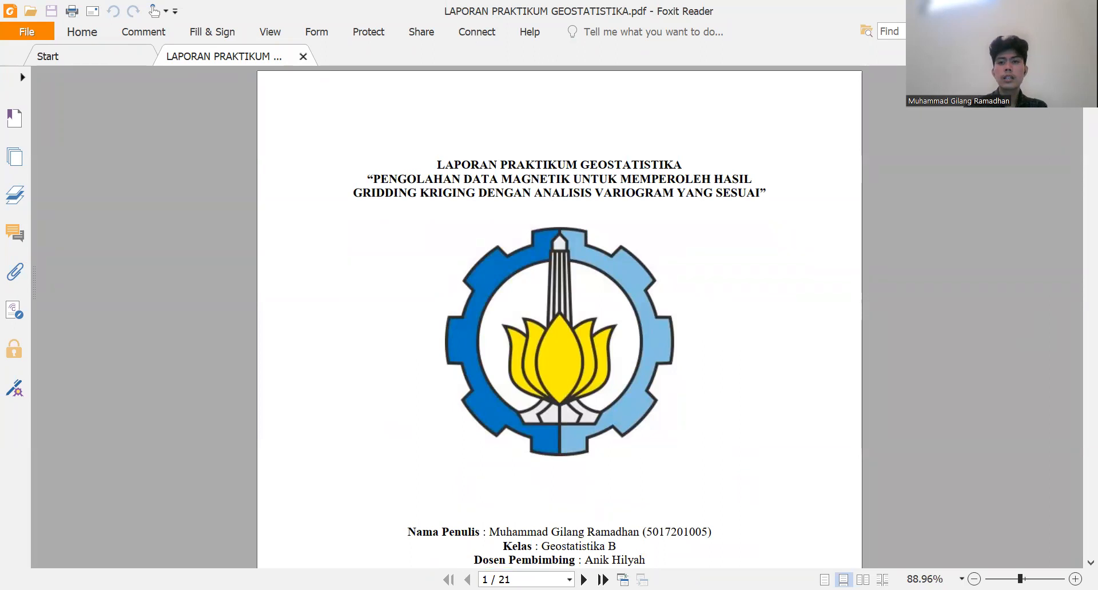
scroll(1071, 114, down, 5)
scroll(559, 318, up, 7)
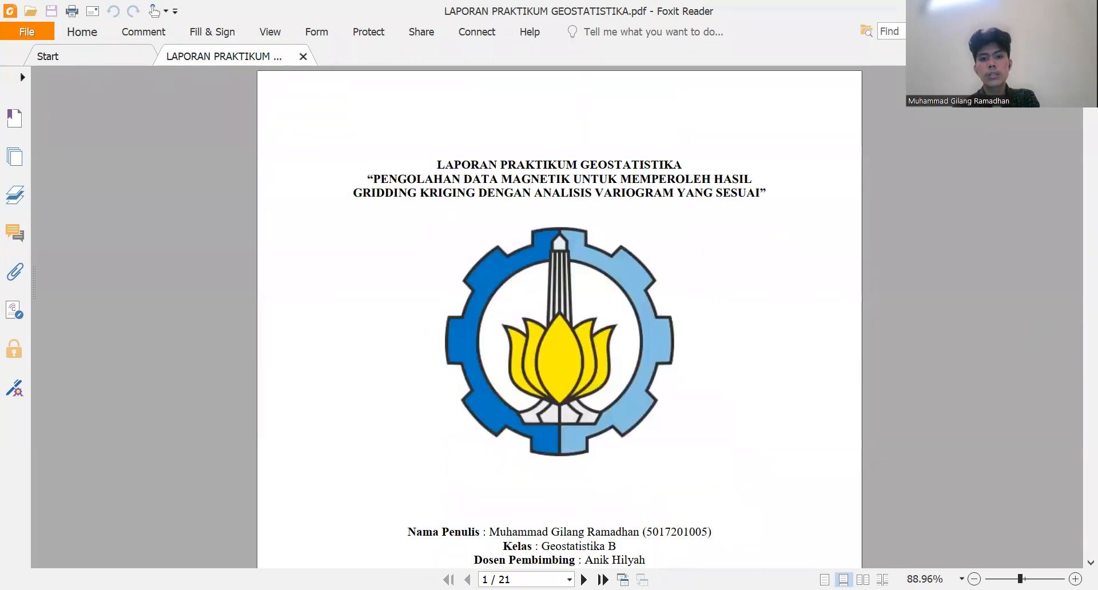
scroll(559, 317, down, 5)
scroll(560, 317, down, 1)
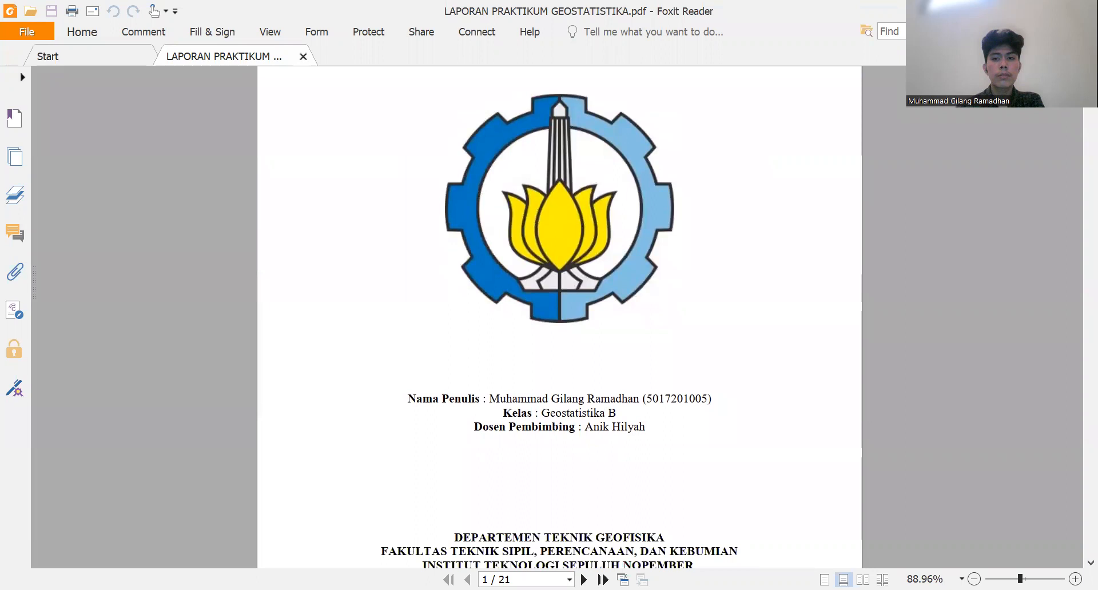
scroll(559, 317, down, 1)
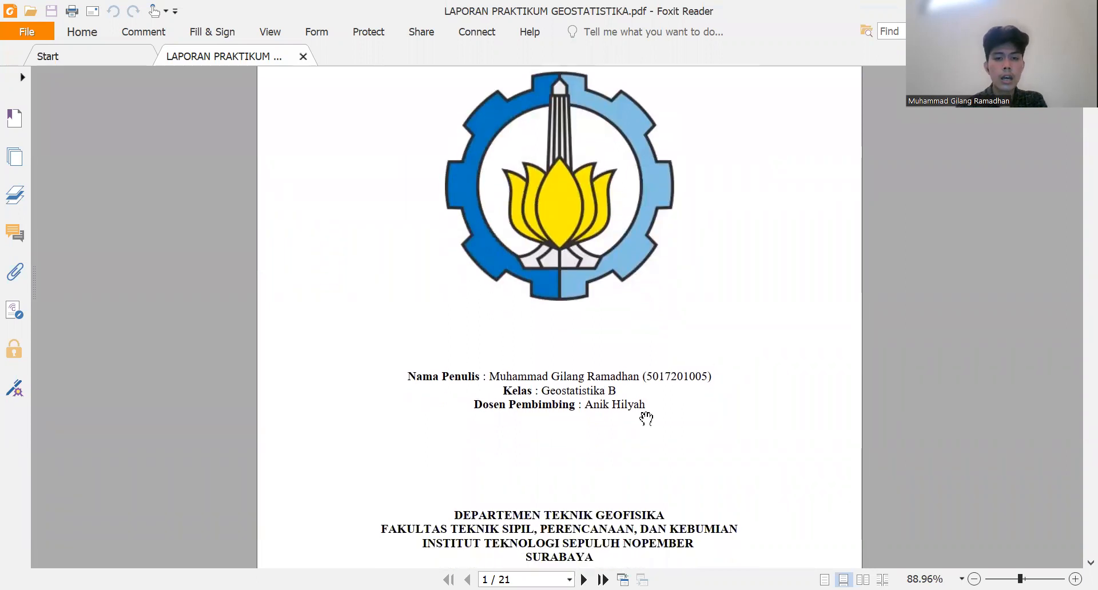
double_click(611, 390)
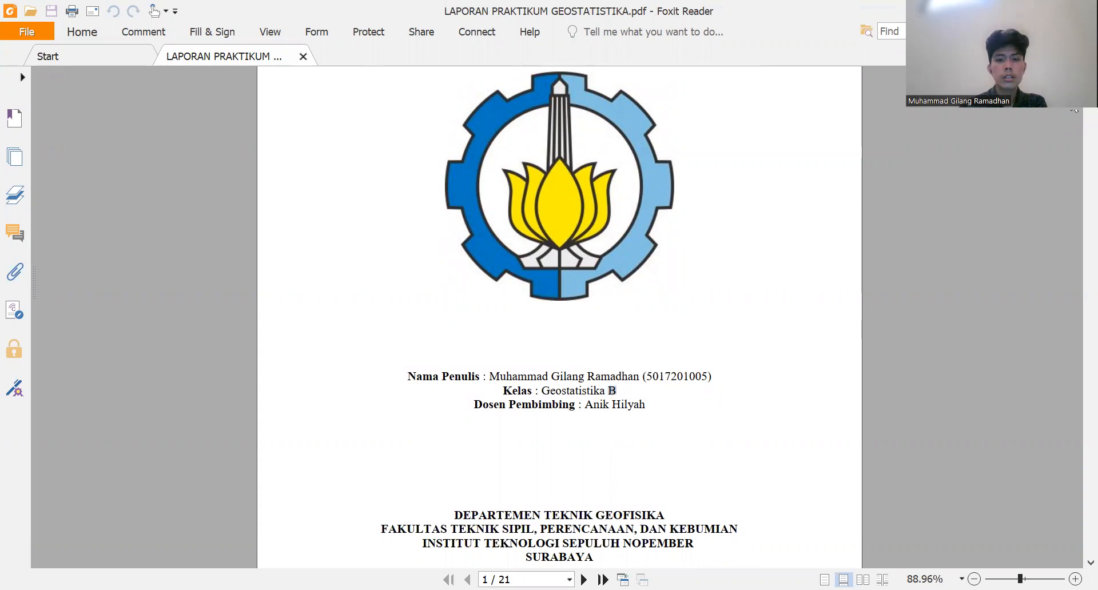
scroll(1075, 111, down, 3)
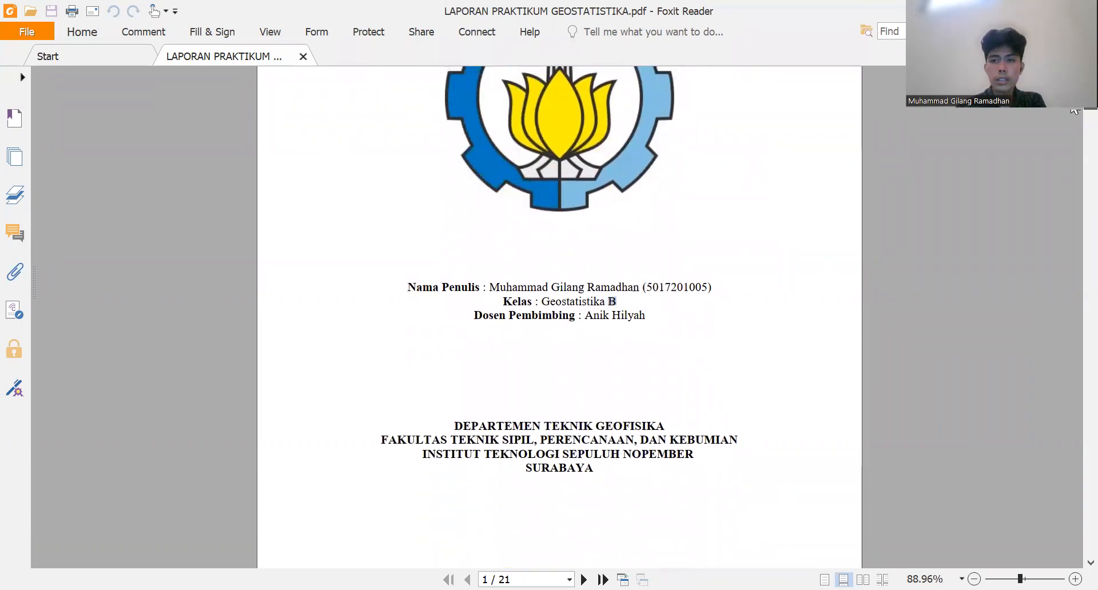
Read BAB I Pendahuluan of the report, covering 1.1 Latar Belakang and 1.2 Rumusan Masalah on page 2
scroll(1074, 110, down, 15)
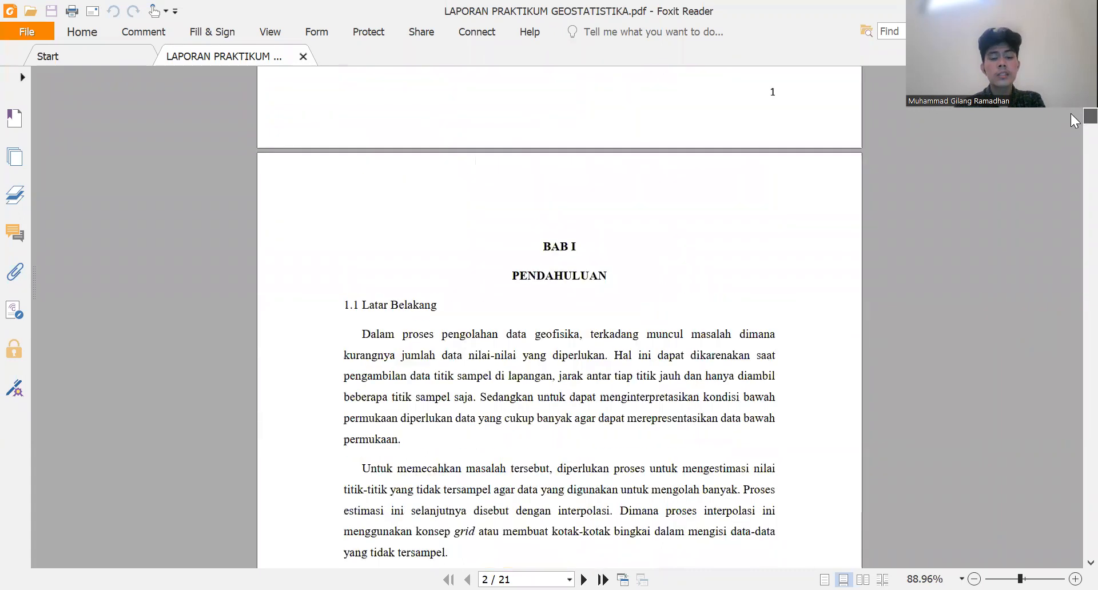
scroll(1071, 115, down, 6)
scroll(1071, 118, up, 2)
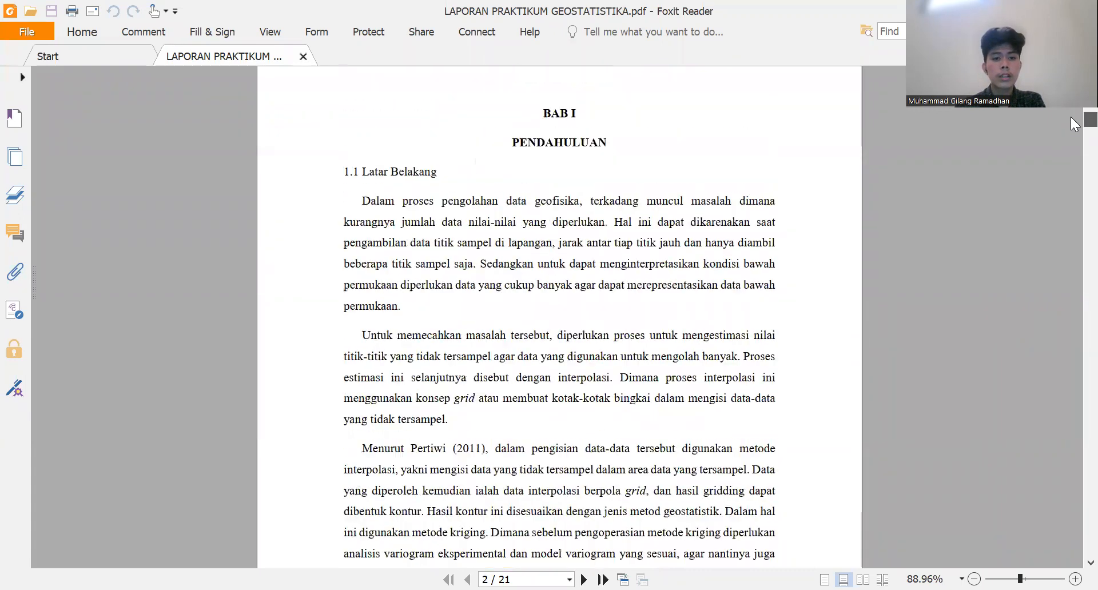
scroll(1071, 118, down, 3)
scroll(1070, 120, down, 4)
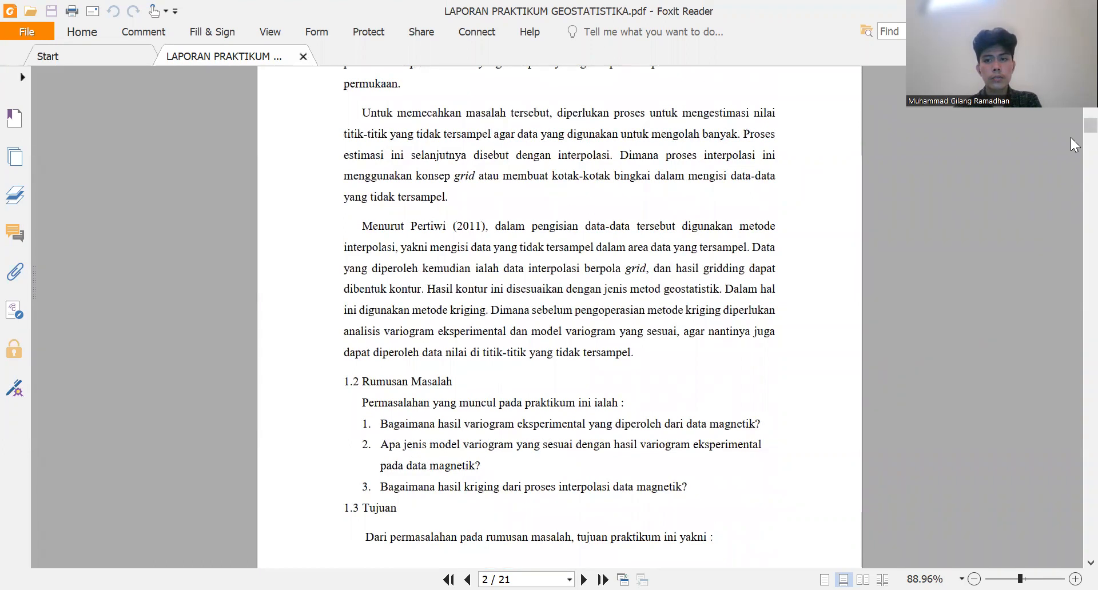
scroll(1071, 133, down, 3)
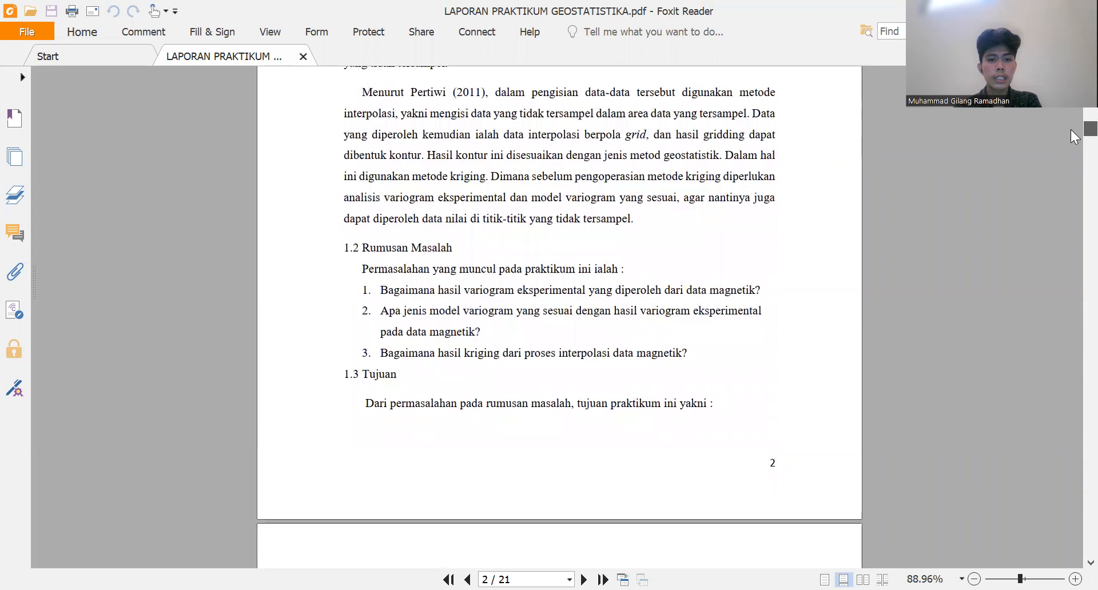
Look through the end of BAB I and go to section 2.1 Metode Geostatistik in BAB II Dasar Teori
scroll(1071, 137, down, 10)
scroll(1071, 143, down, 12)
scroll(1071, 138, up, 20)
scroll(1070, 134, up, 1)
scroll(1070, 138, down, 16)
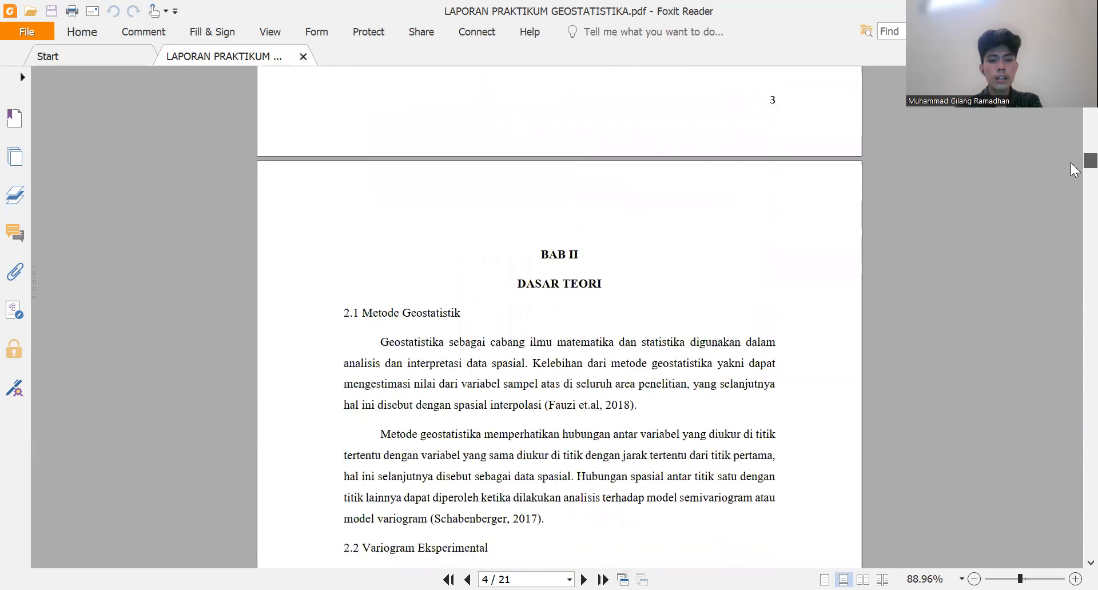
scroll(1071, 163, down, 1)
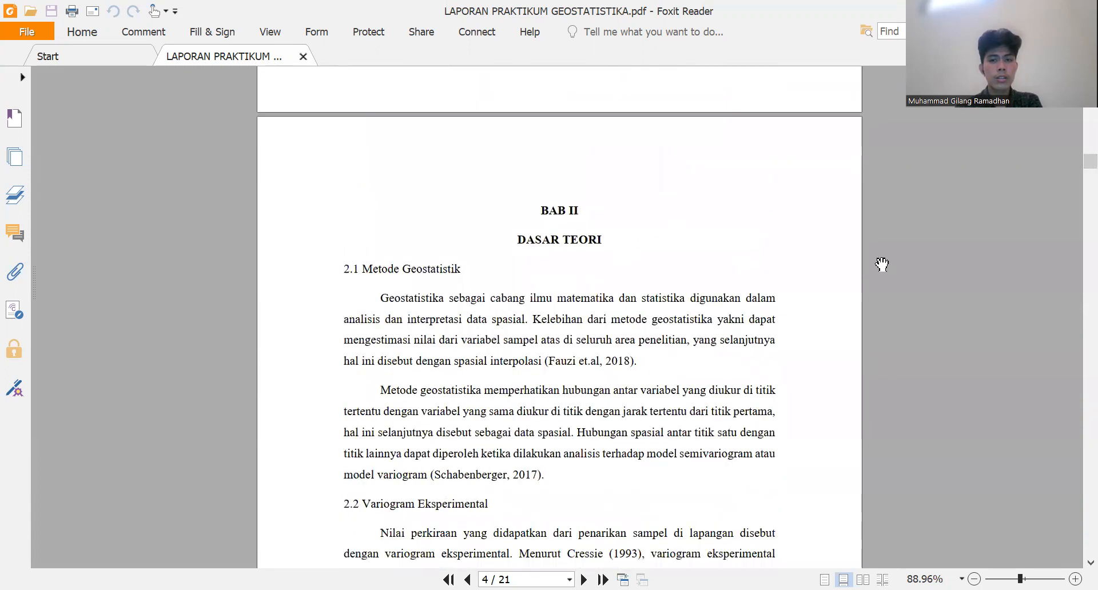
Review the experimental variogram theory, the sill, range and nugget figure, and the spherical, exponential and Gaussian model equations
scroll(1074, 172, down, 6)
scroll(1074, 181, down, 9)
scroll(1074, 183, up, 5)
scroll(1075, 189, down, 17)
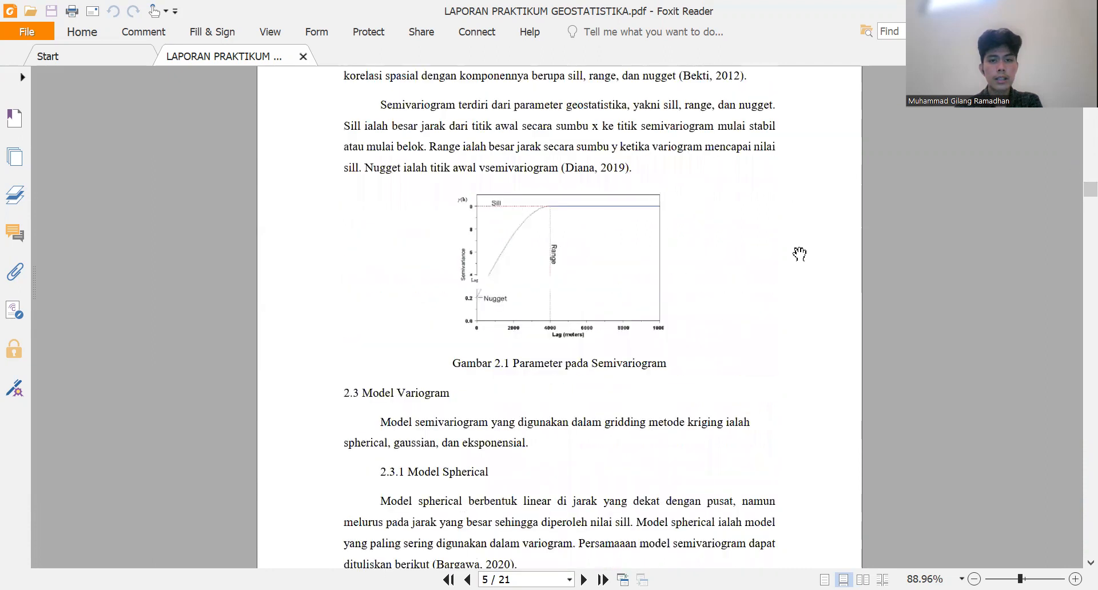
scroll(1071, 181, down, 5)
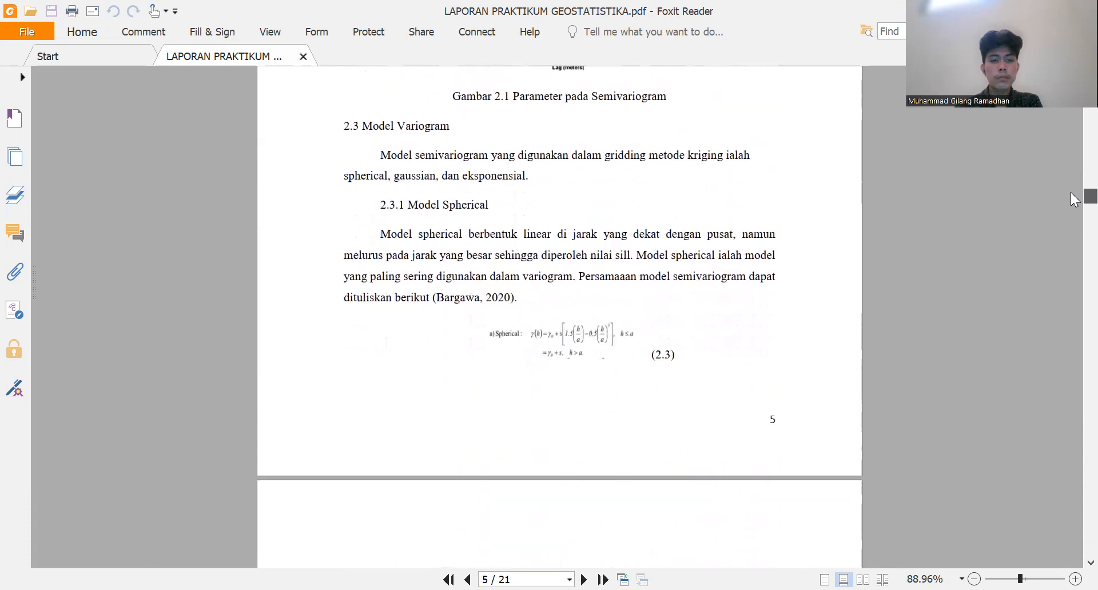
scroll(1071, 194, down, 15)
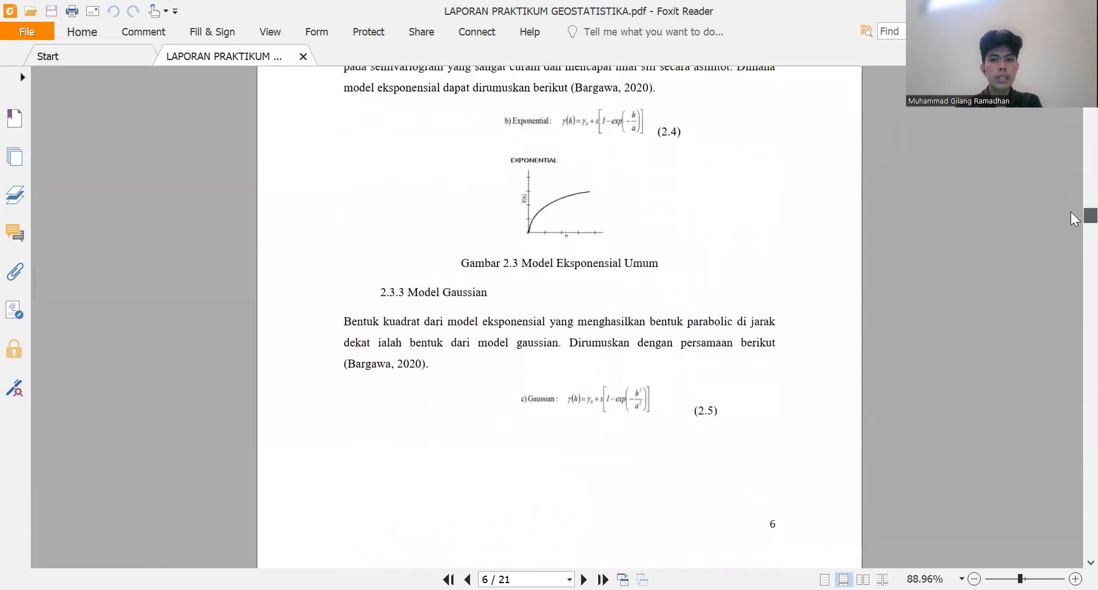
Read the sections on Gridding, Kriging and the geology of the study area on pages 7 and 8
scroll(1071, 217, down, 14)
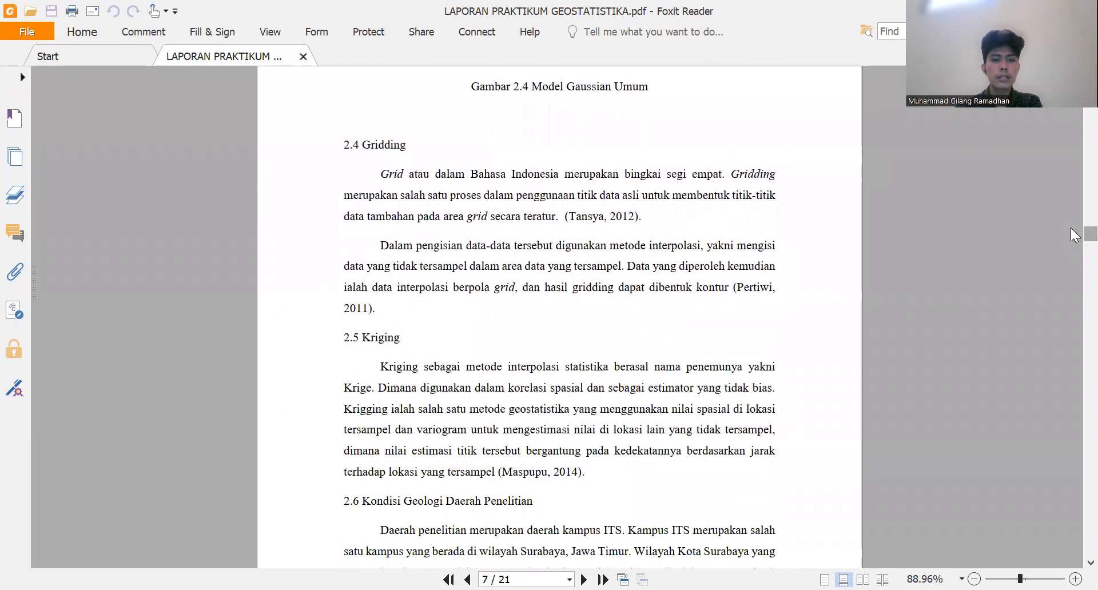
scroll(1071, 229, down, 1)
scroll(1070, 231, down, 5)
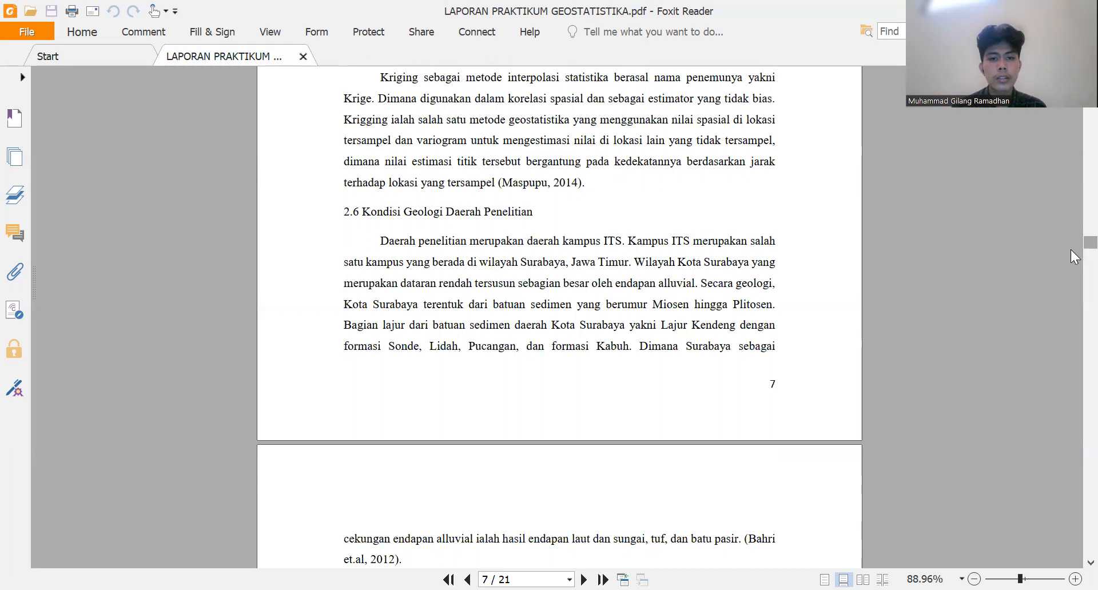
scroll(1071, 251, down, 10)
scroll(1070, 263, up, 6)
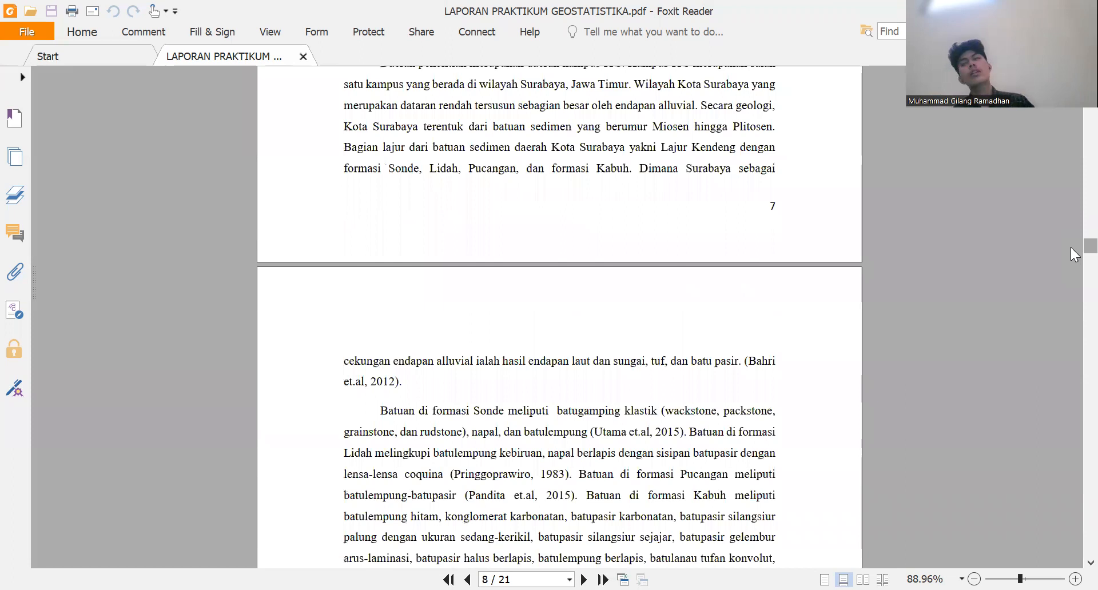
Review the BAB III tools, work steps and flowchart, continuing to the experimental variogram graph at the start of BAB IV
scroll(1071, 258, down, 12)
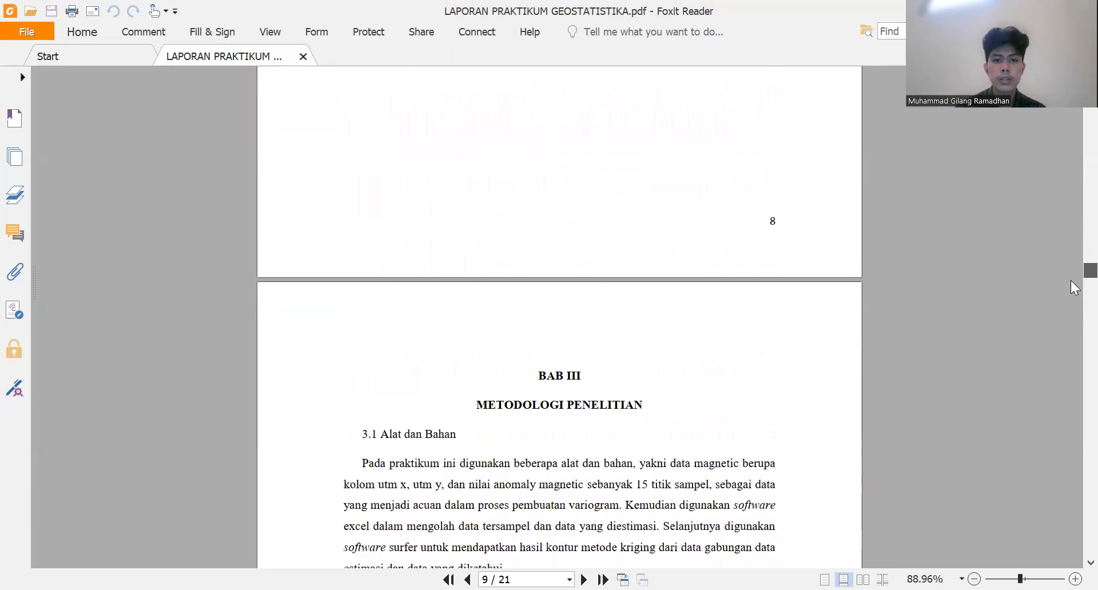
scroll(1072, 280, up, 2)
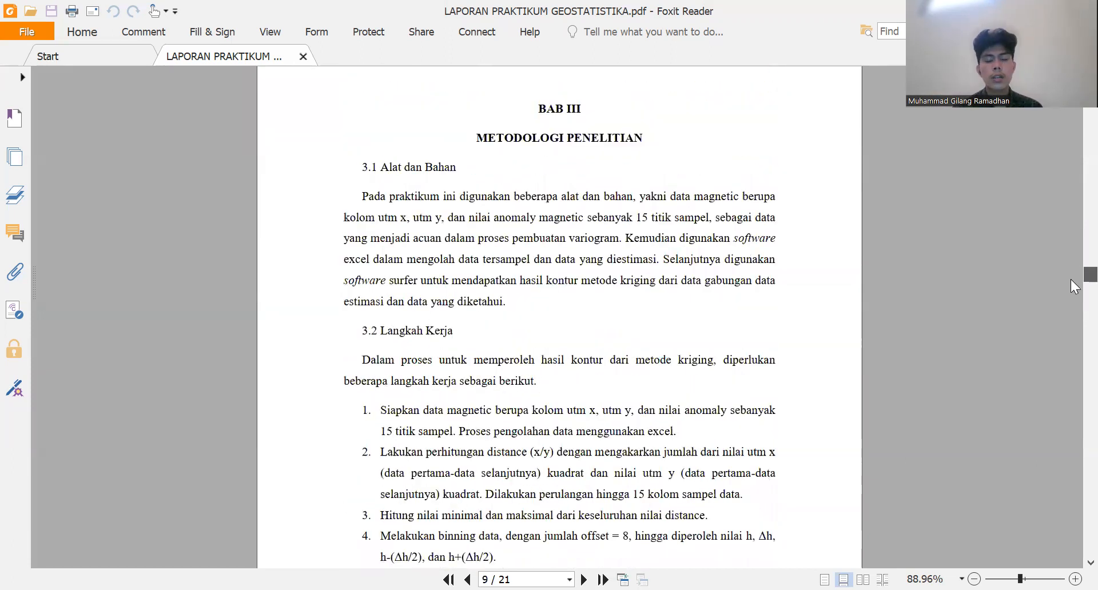
scroll(1071, 283, down, 12)
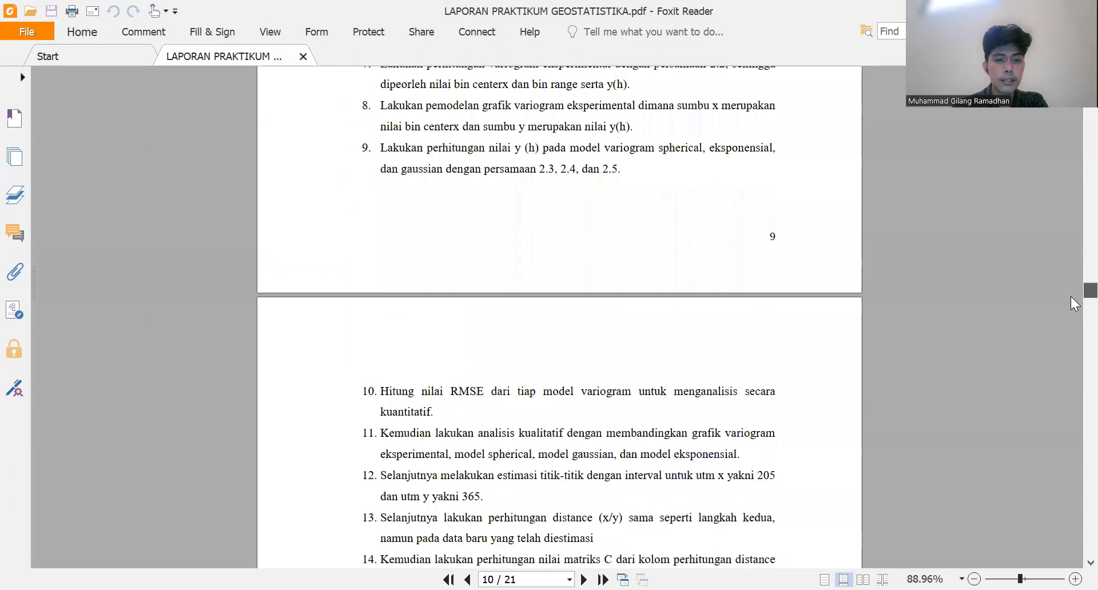
scroll(1065, 328, down, 15)
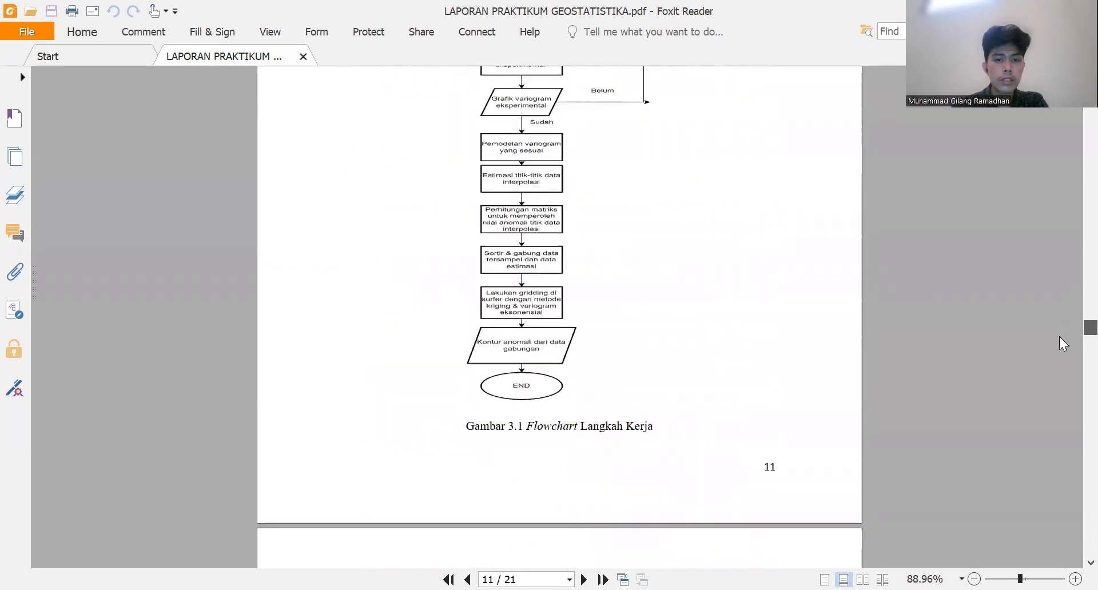
drag(1079, 345, 1071, 363)
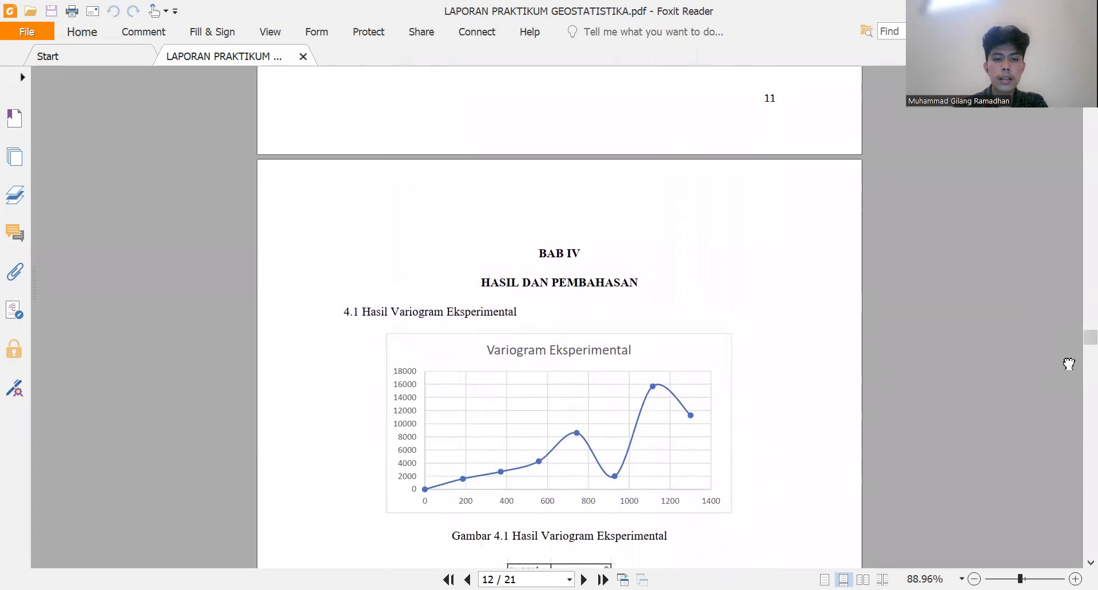
Review the experimental variogram graph, its nugget, range and sill table, and the qualitative comparison with the variogram models on page 12
scroll(1071, 359, down, 4)
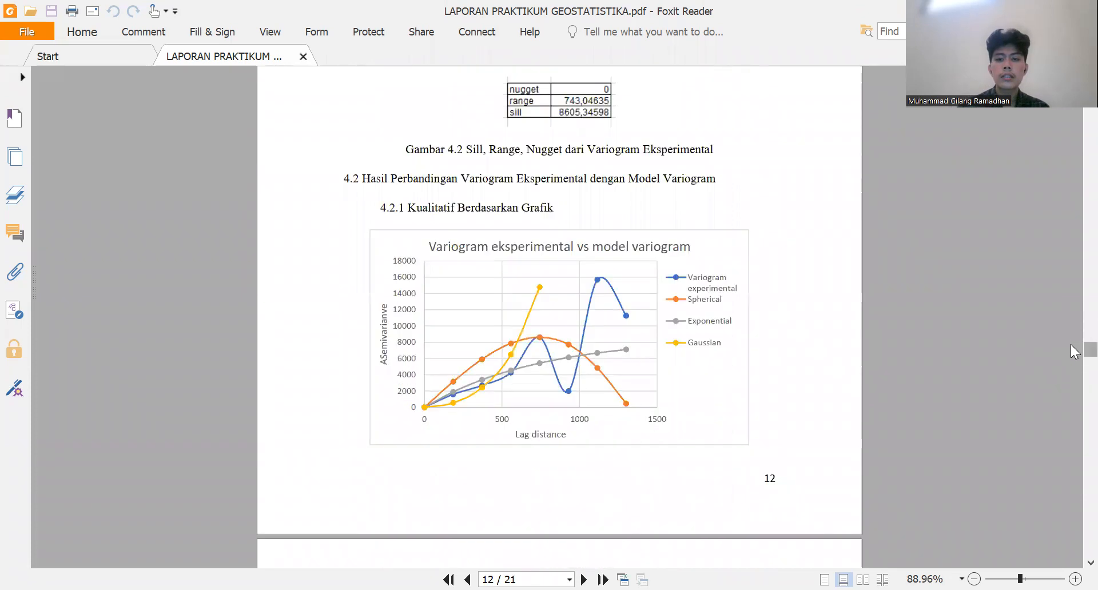
scroll(1070, 343, up, 8)
scroll(1071, 340, down, 6)
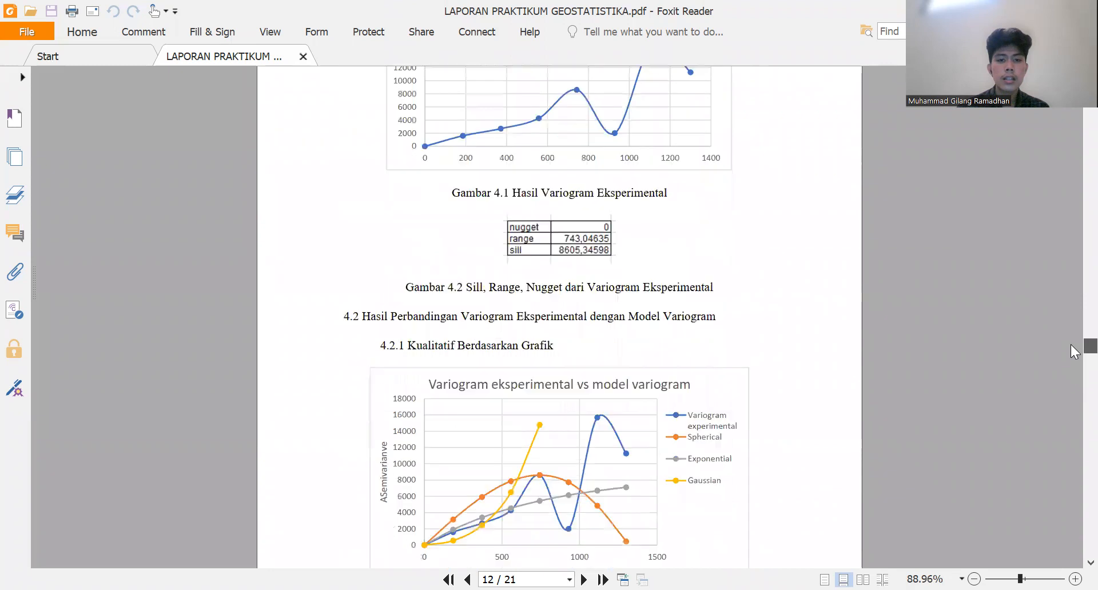
scroll(1072, 346, down, 3)
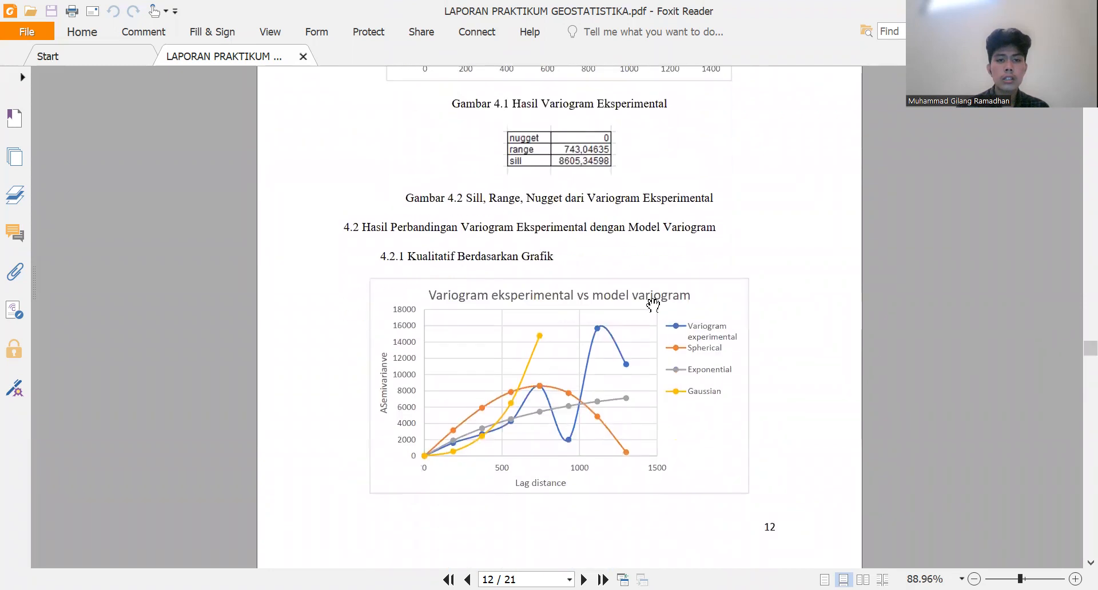
Review the gridding statistics of the sampled data and the gridding results of the estimated data in section 4.3
drag(1071, 343, 1071, 376)
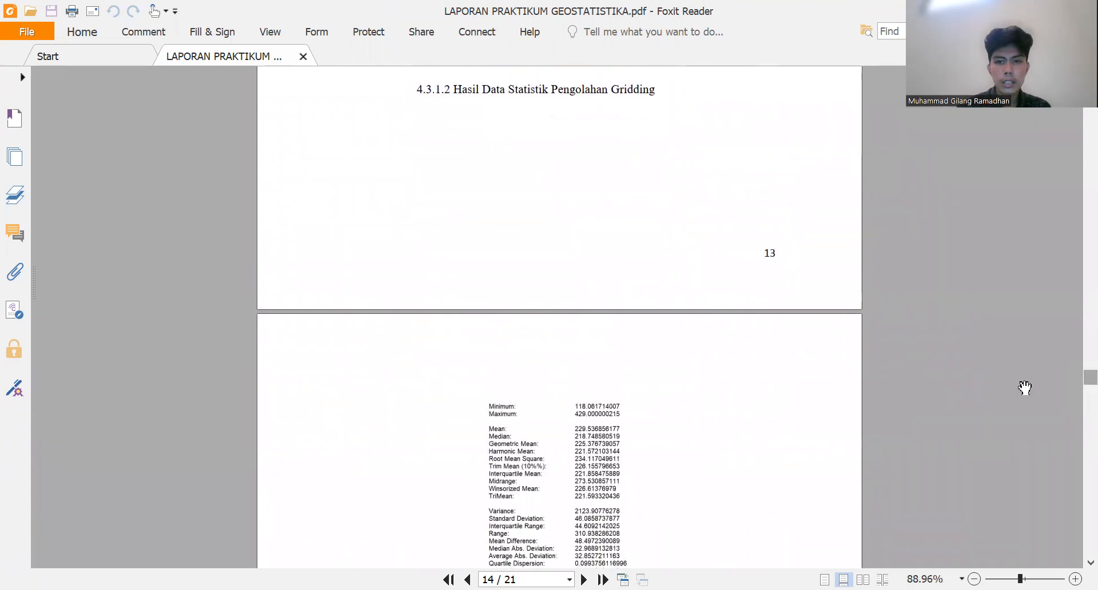
click(1071, 370)
drag(1072, 370, 1071, 381)
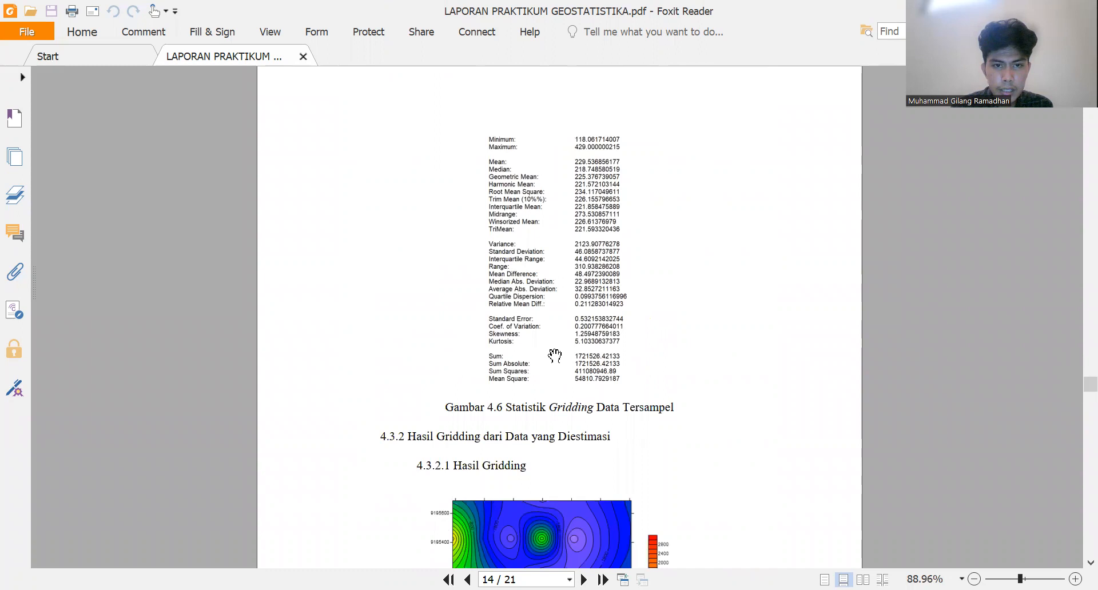
drag(1071, 381, 1071, 407)
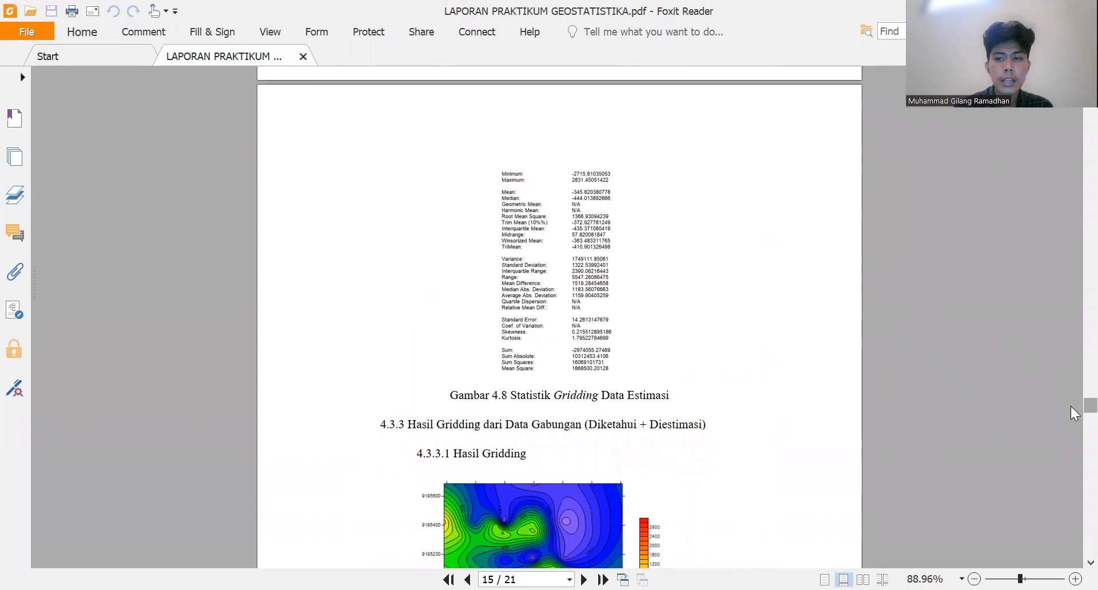
Examine the anomaly contour map and gridding statistics of the combined data in section 4.3.3, up to the start of Pembahasan
scroll(1071, 404, down, 6)
scroll(1071, 413, up, 2)
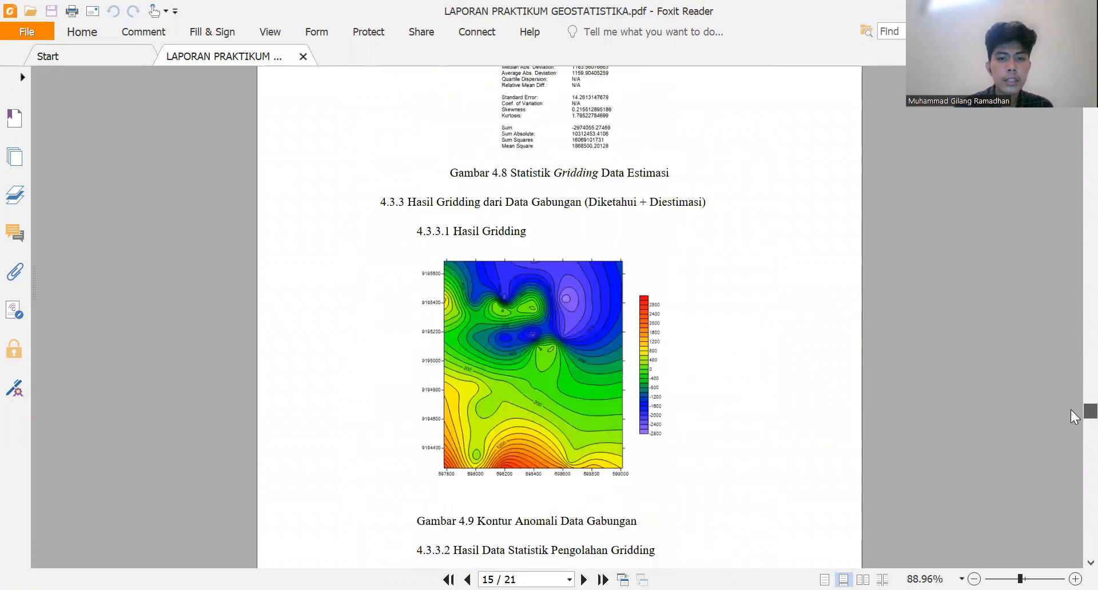
scroll(1071, 406, down, 12)
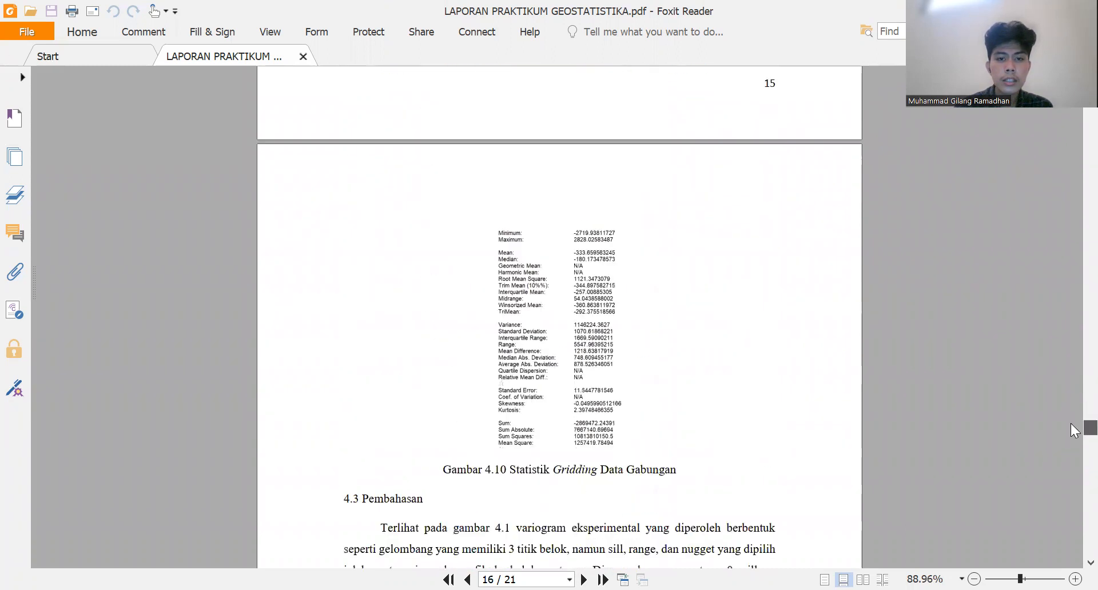
scroll(1071, 423, up, 1)
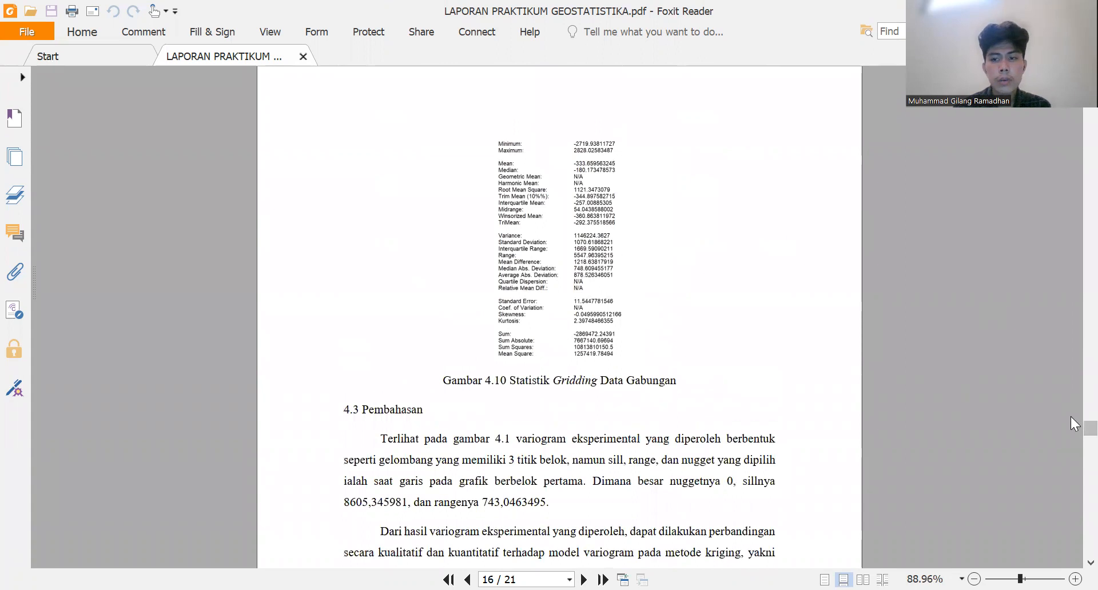
Read through the Pembahasan section and the conclusions, continuing to the bibliography on the report's last page
scroll(1071, 421, down, 6)
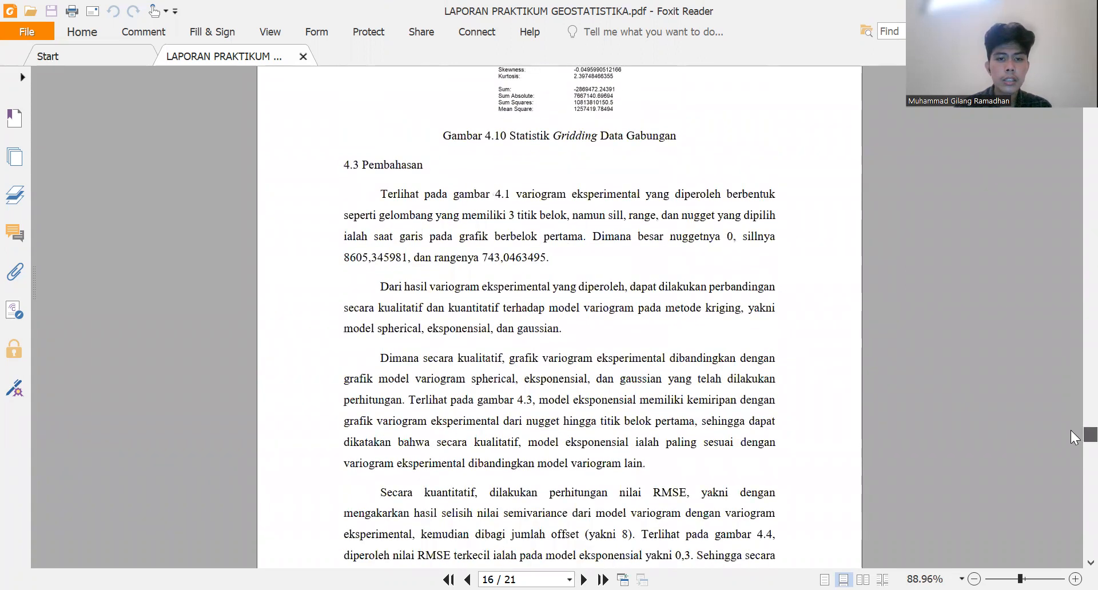
scroll(1071, 430, down, 12)
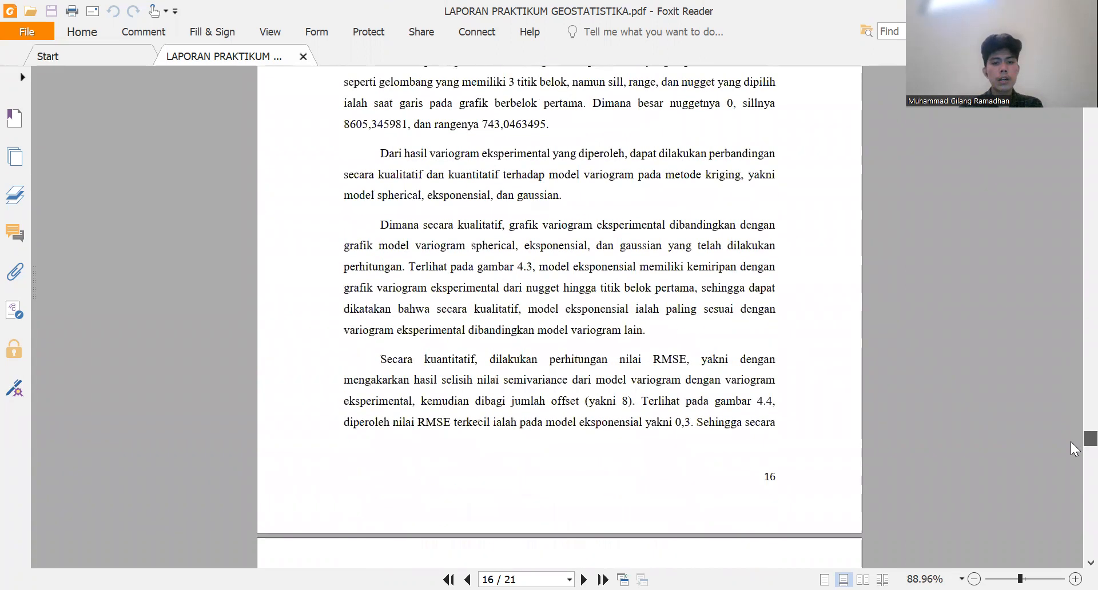
scroll(1072, 452, down, 15)
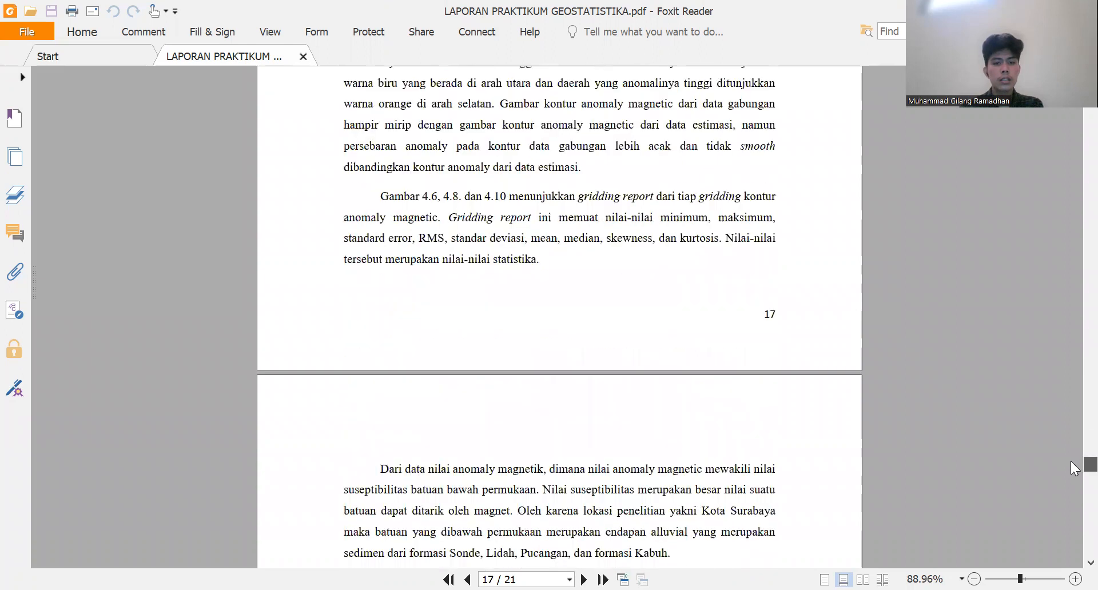
scroll(1071, 492, down, 15)
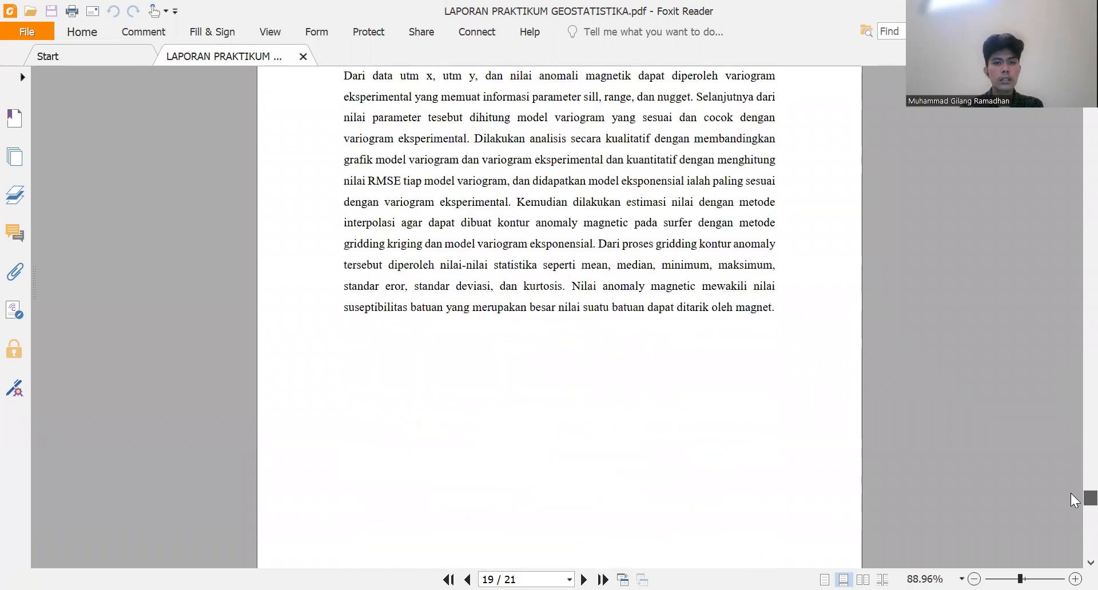
scroll(1071, 518, down, 15)
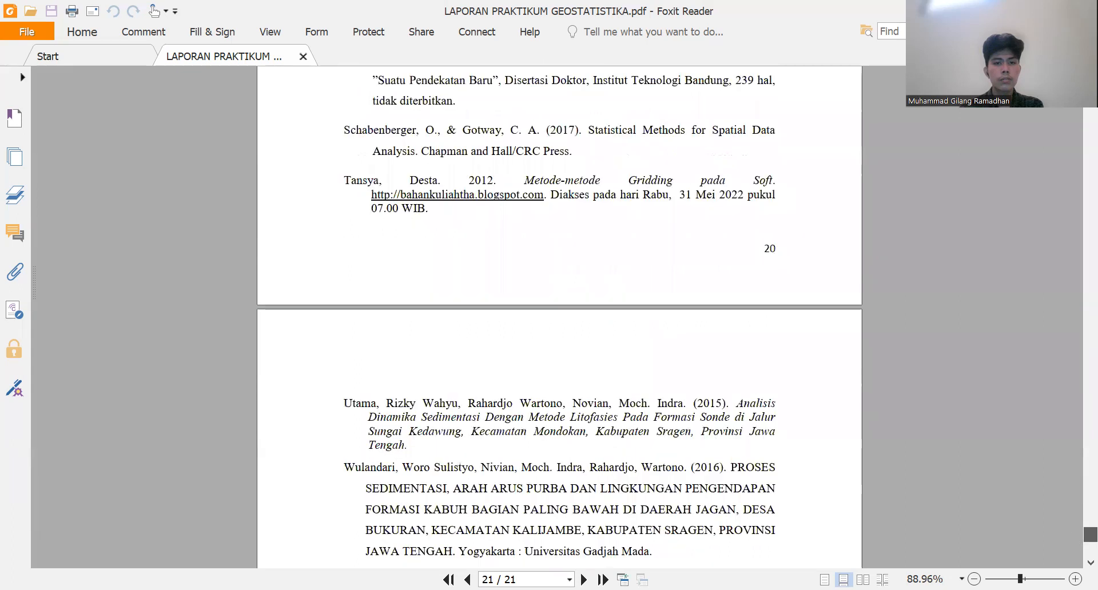